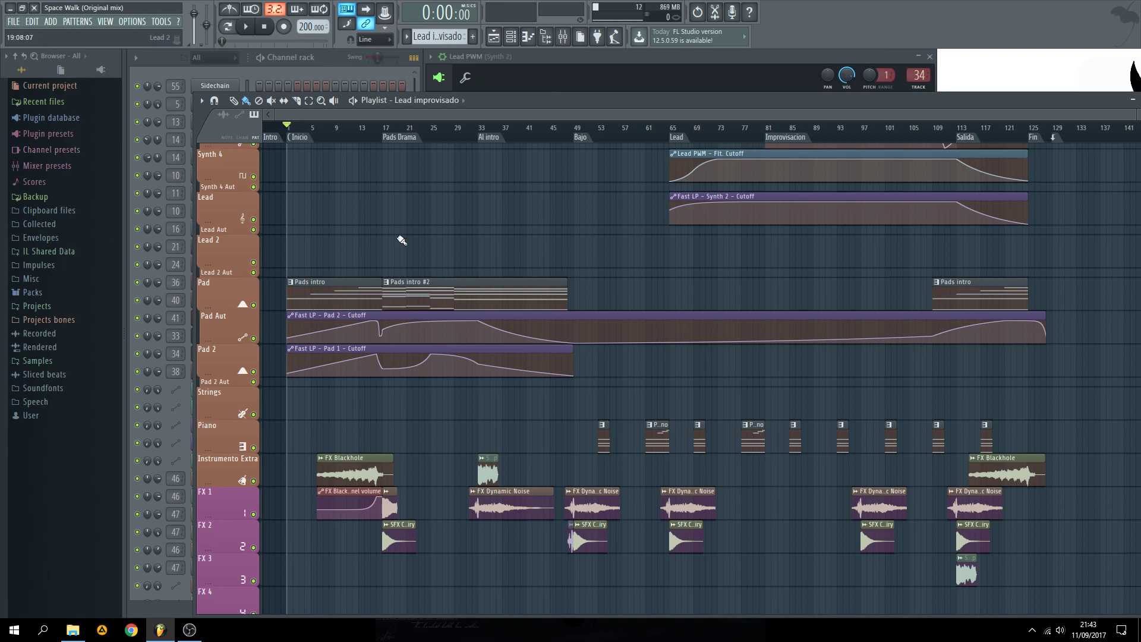
- Review the project's title, genre and comments in the project info, and look over the whole playlist arrangement
key(F11)
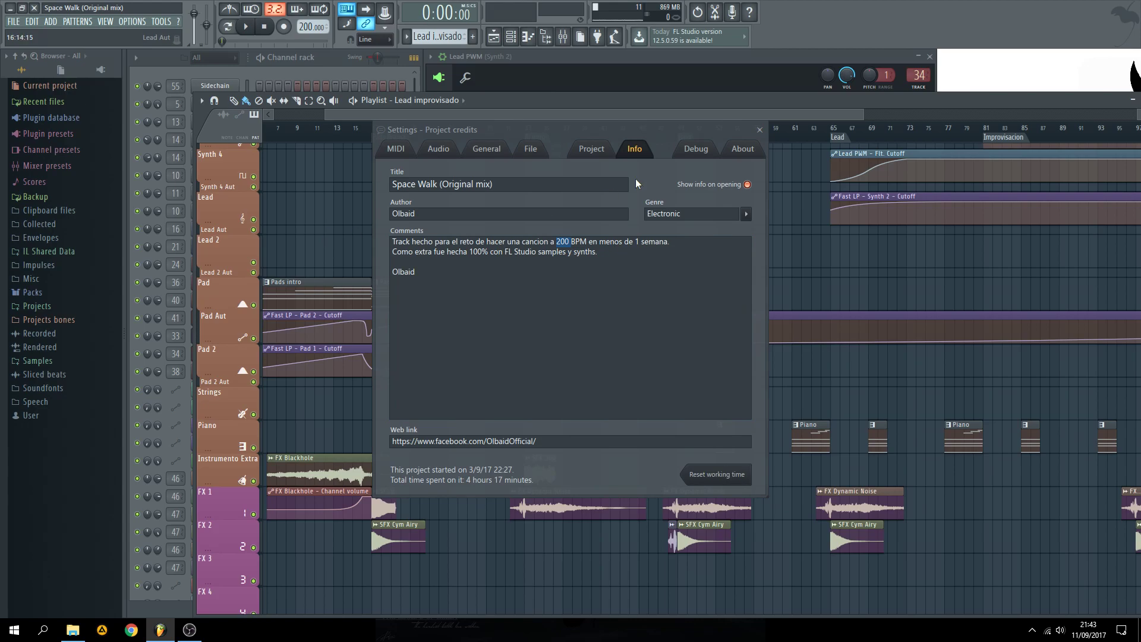
click(759, 130)
scroll(402, 233, down, 3)
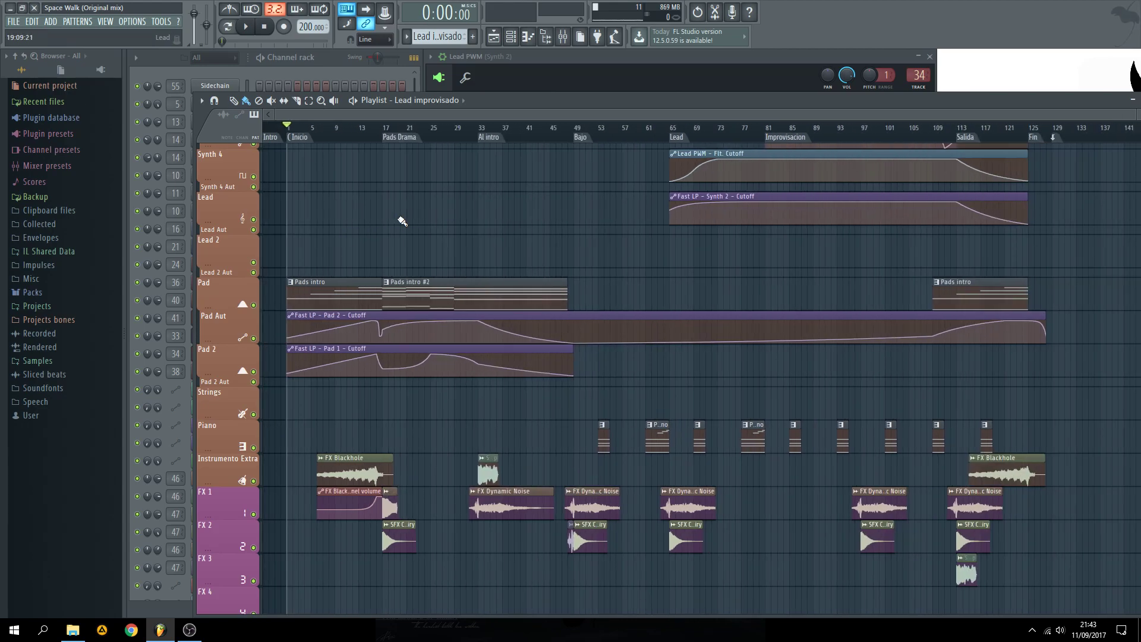
scroll(401, 223, down, 3)
scroll(422, 230, up, 8)
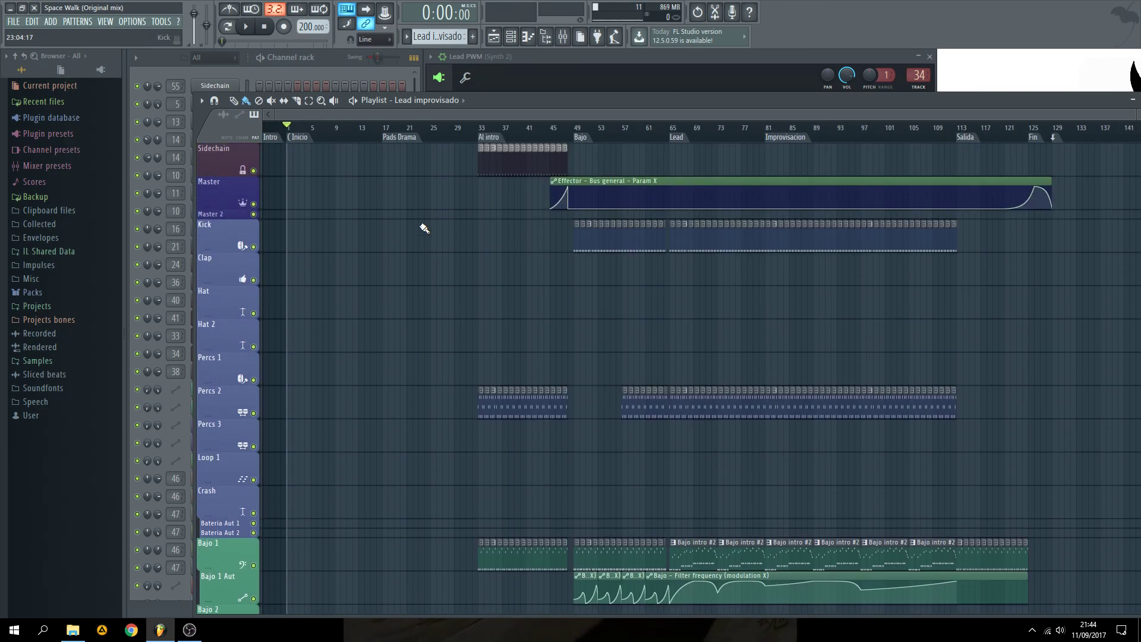
scroll(304, 199, up, 3)
scroll(303, 196, up, 1)
scroll(311, 201, down, 10)
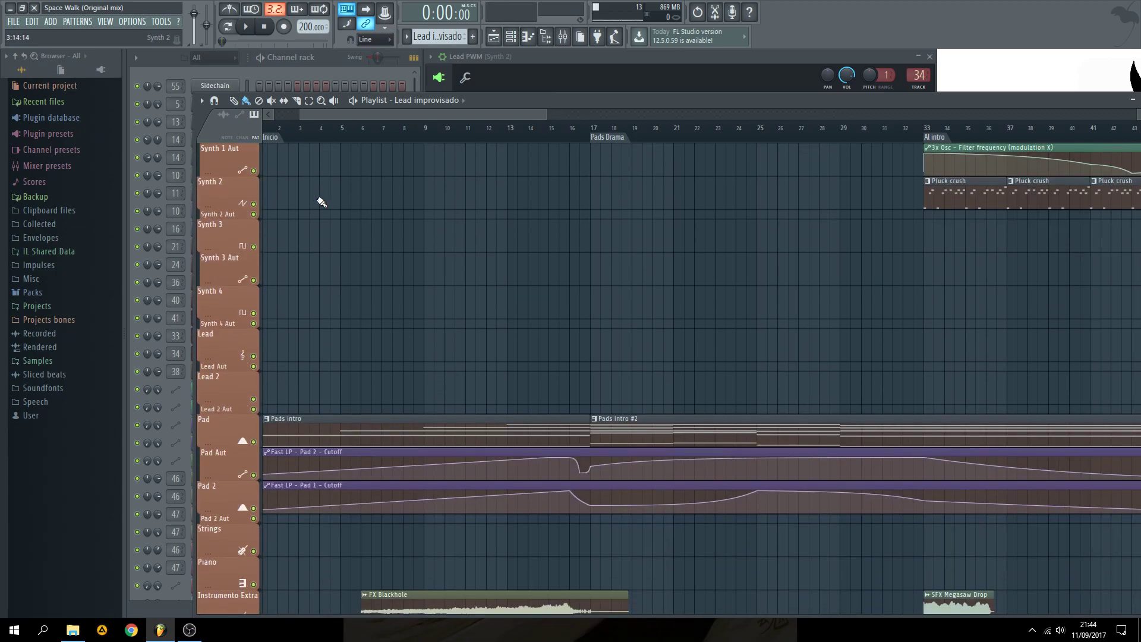
scroll(434, 203, down, 4)
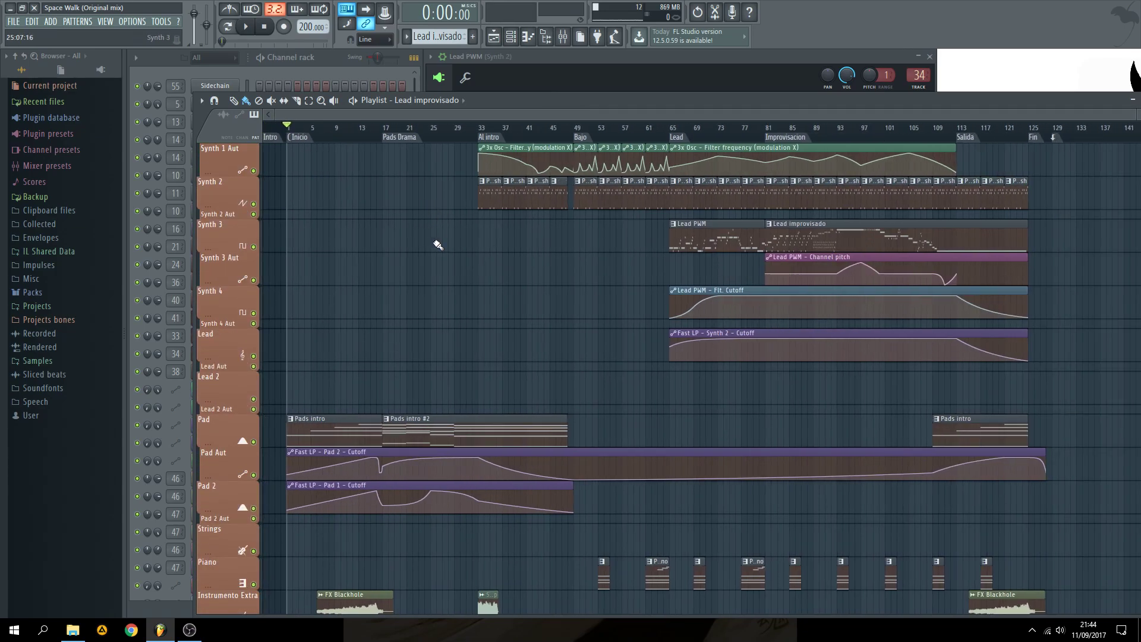
- Check the project info again and examine the pad and effect clips between the Inicio and Pads Drama markers
key(F11)
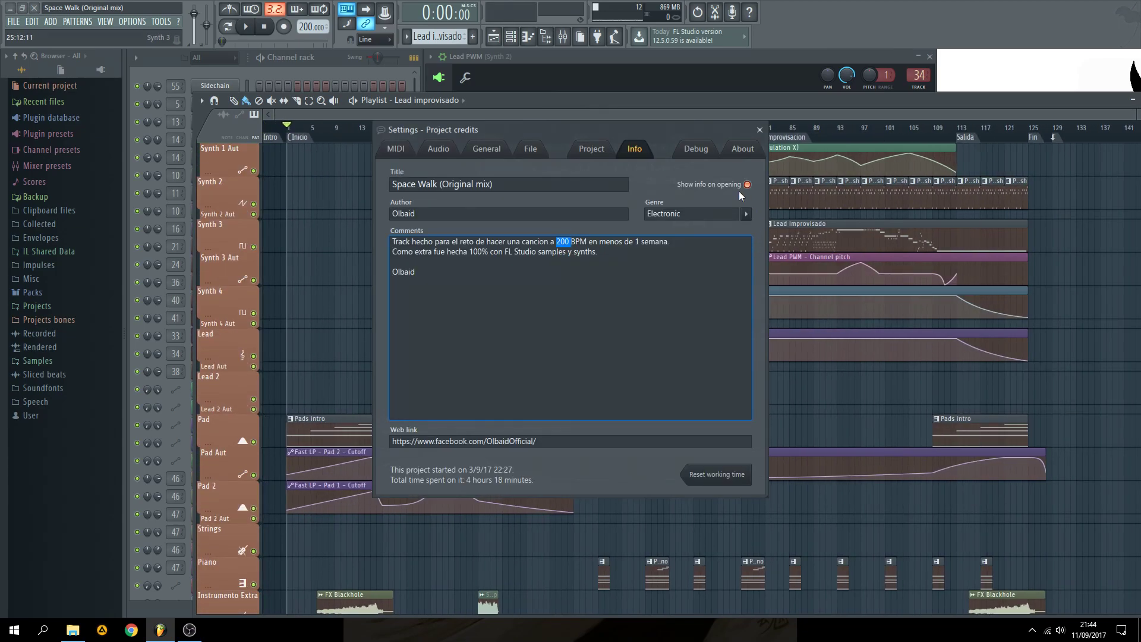
click(759, 130)
scroll(381, 285, up, 3)
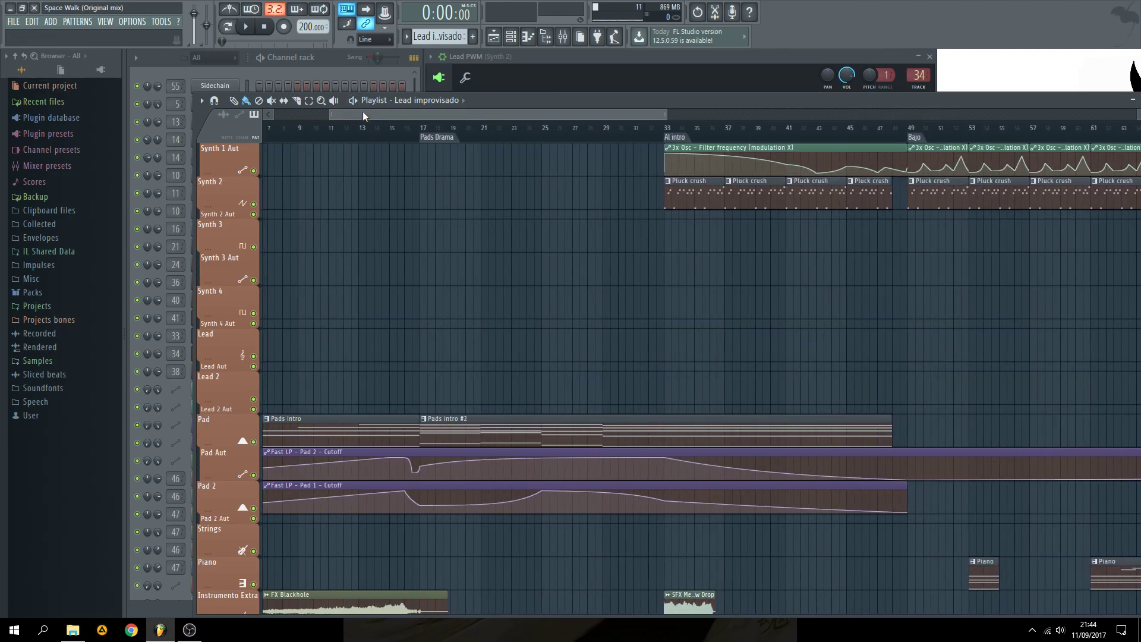
scroll(361, 211, left, 2)
scroll(344, 215, down, 8)
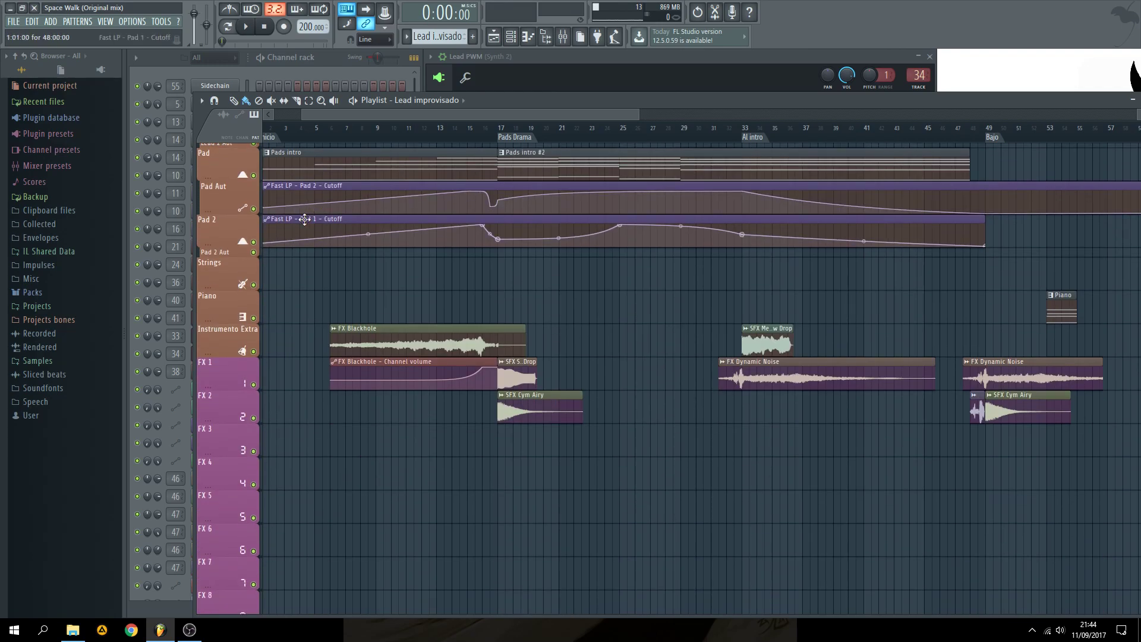
scroll(369, 117, left, 1)
scroll(351, 238, up, 2)
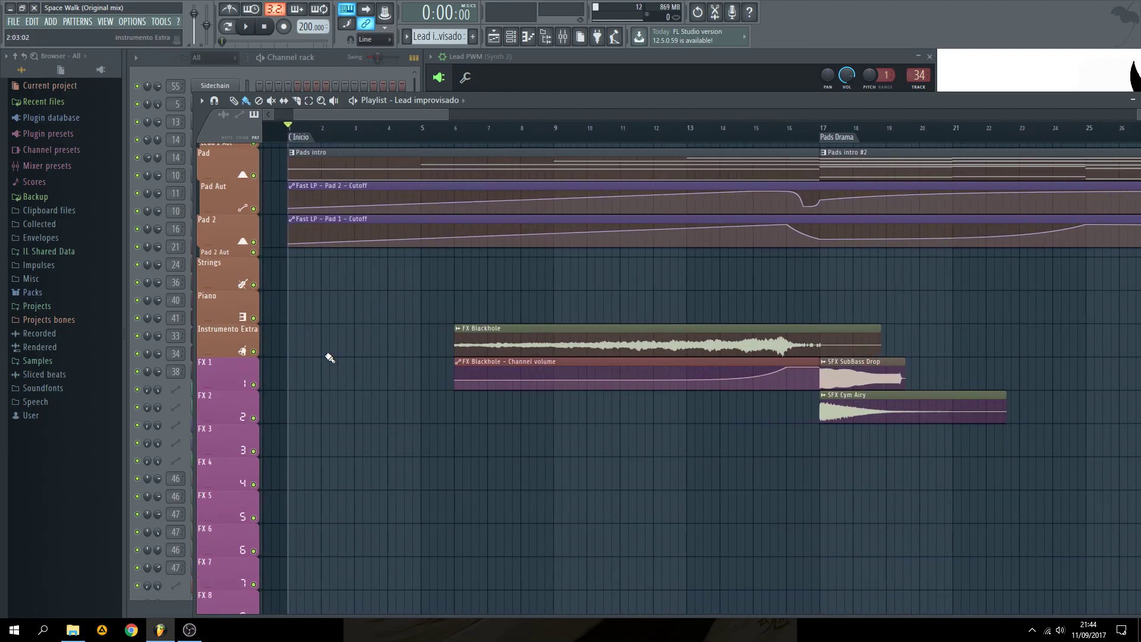
scroll(330, 357, up, 3)
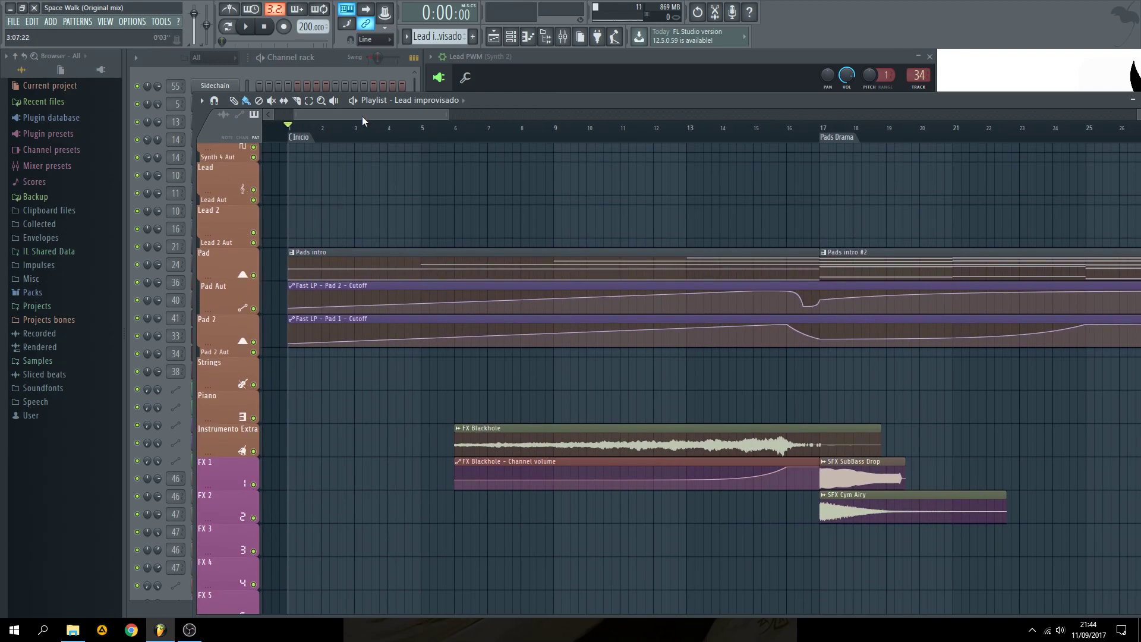
drag(362, 116, 366, 116)
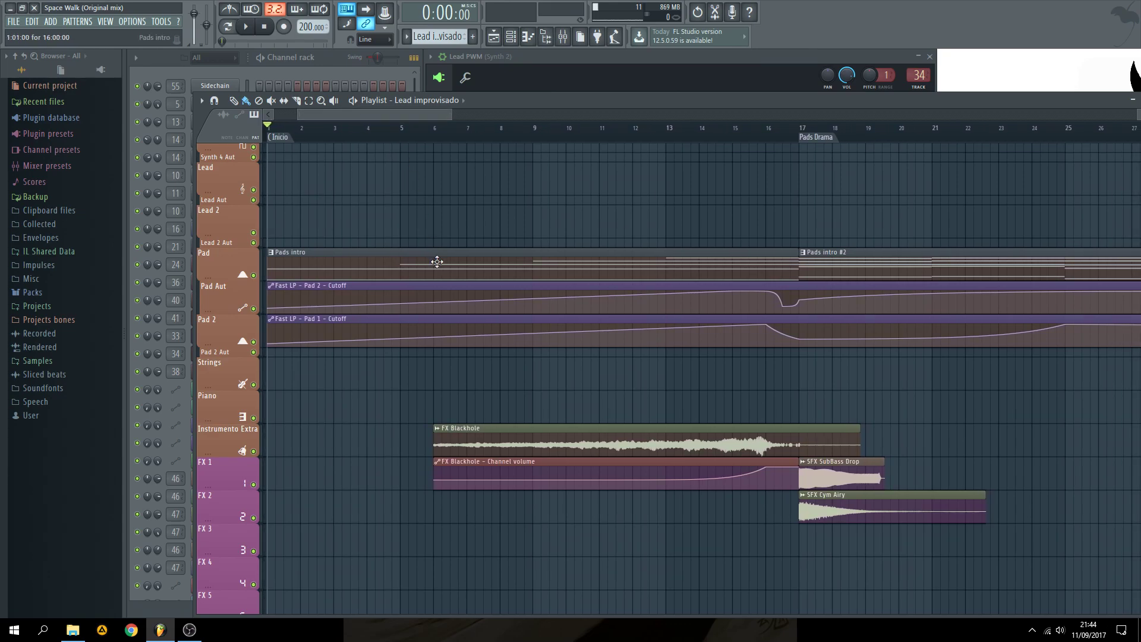
- Play the song from the start, skip playback ahead to the Pads Drama marker and follow it into Al intro
key(space)
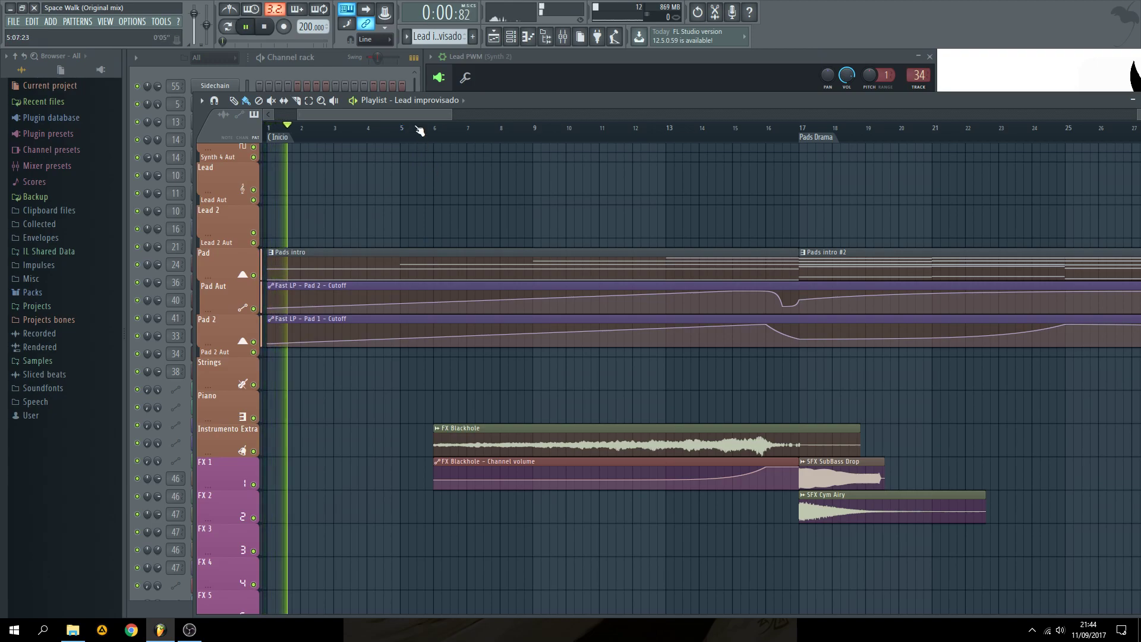
scroll(420, 127, down, 4)
scroll(503, 129, down, 4)
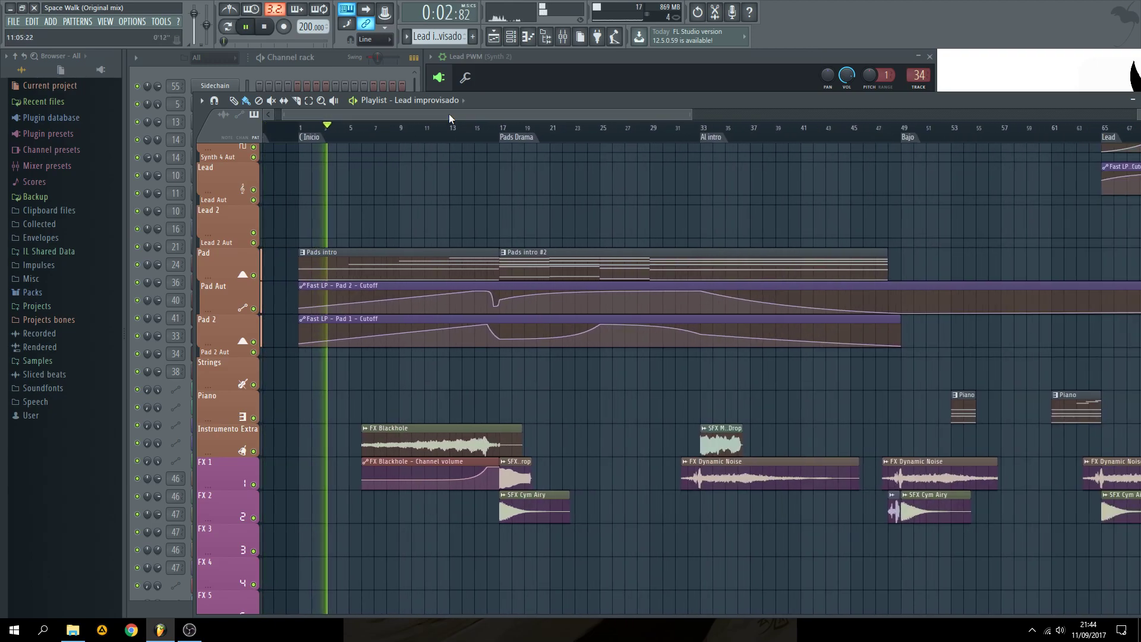
drag(427, 114, 450, 109)
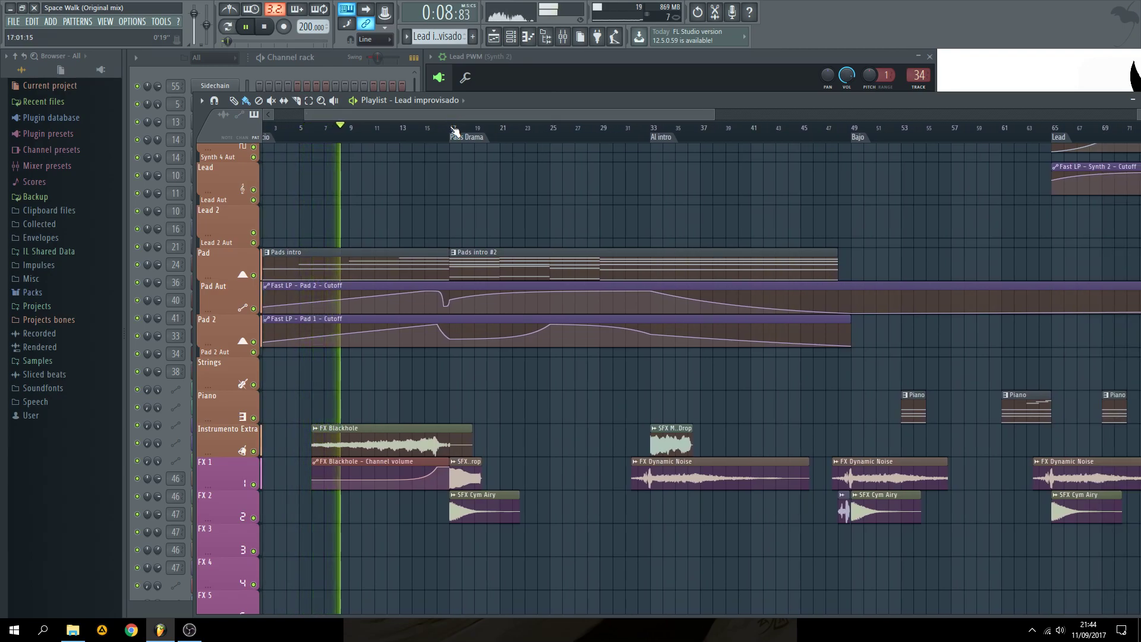
click(453, 130)
drag(482, 115, 515, 114)
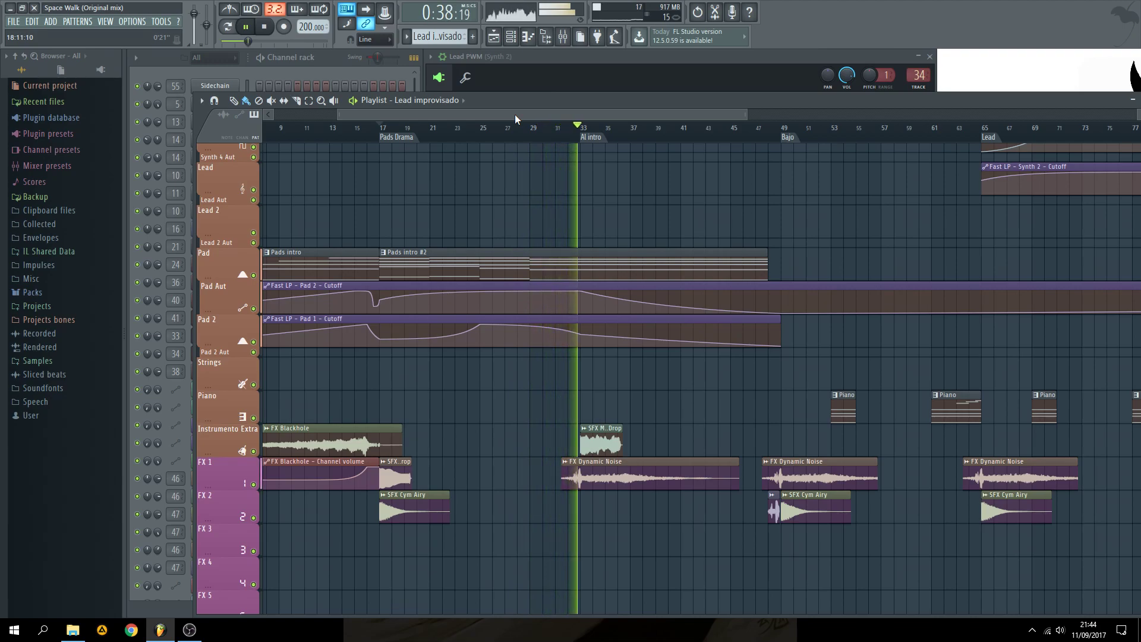
drag(497, 113, 562, 113)
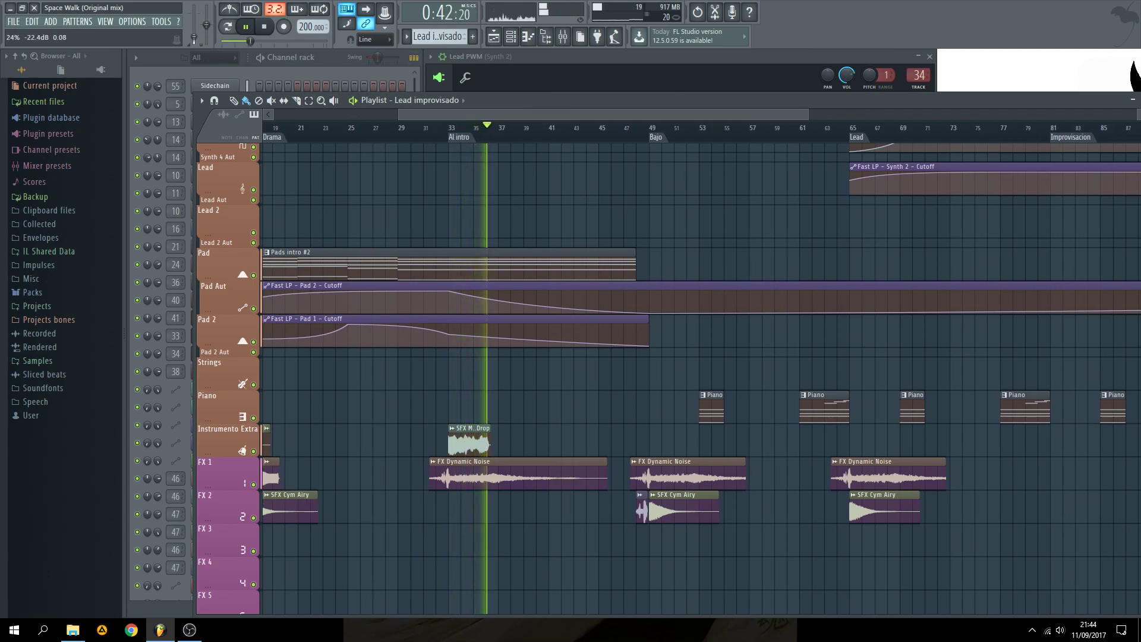
- Examine the synth, bass and percussion tracks of the Al intro section while the song plays
scroll(368, 178, up, 7)
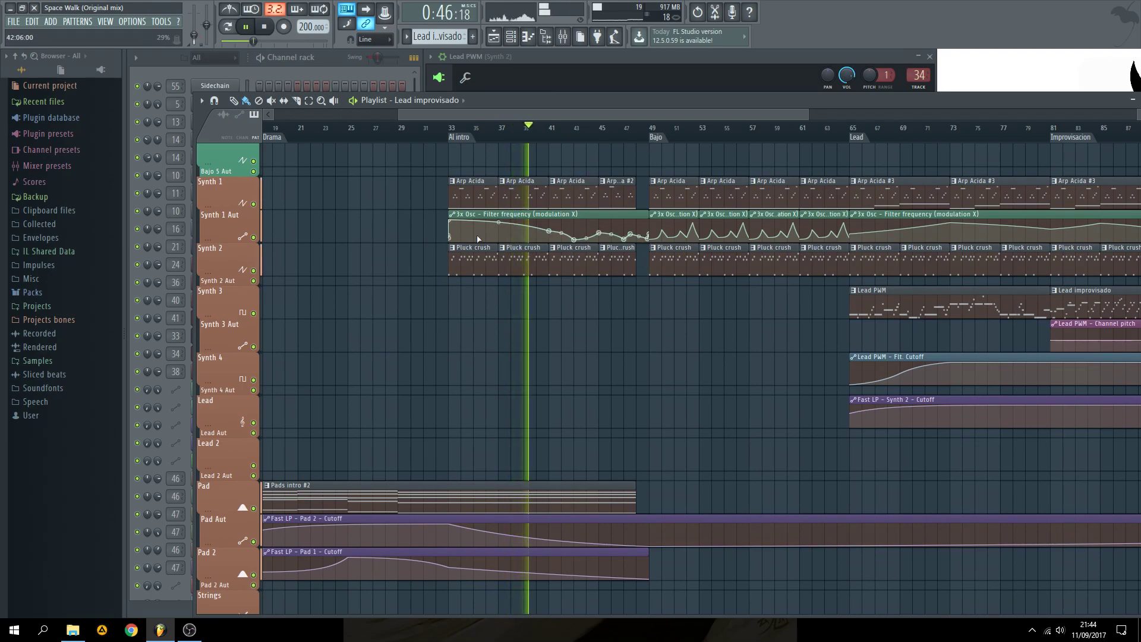
ctrl+scroll(666, 164, up, 3)
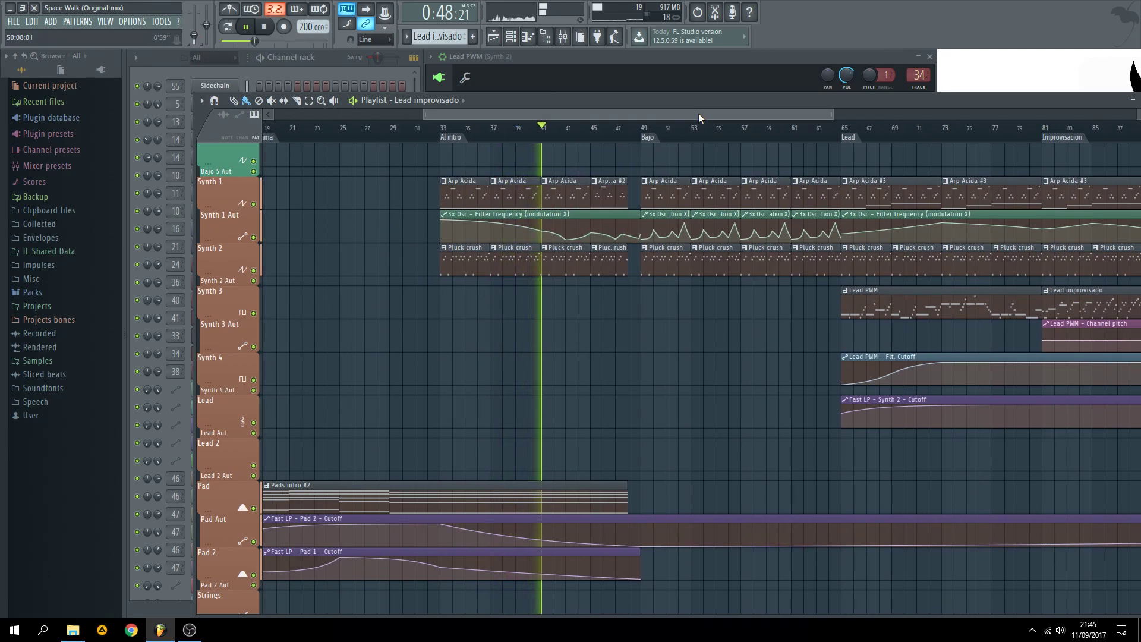
scroll(479, 158, up, 5)
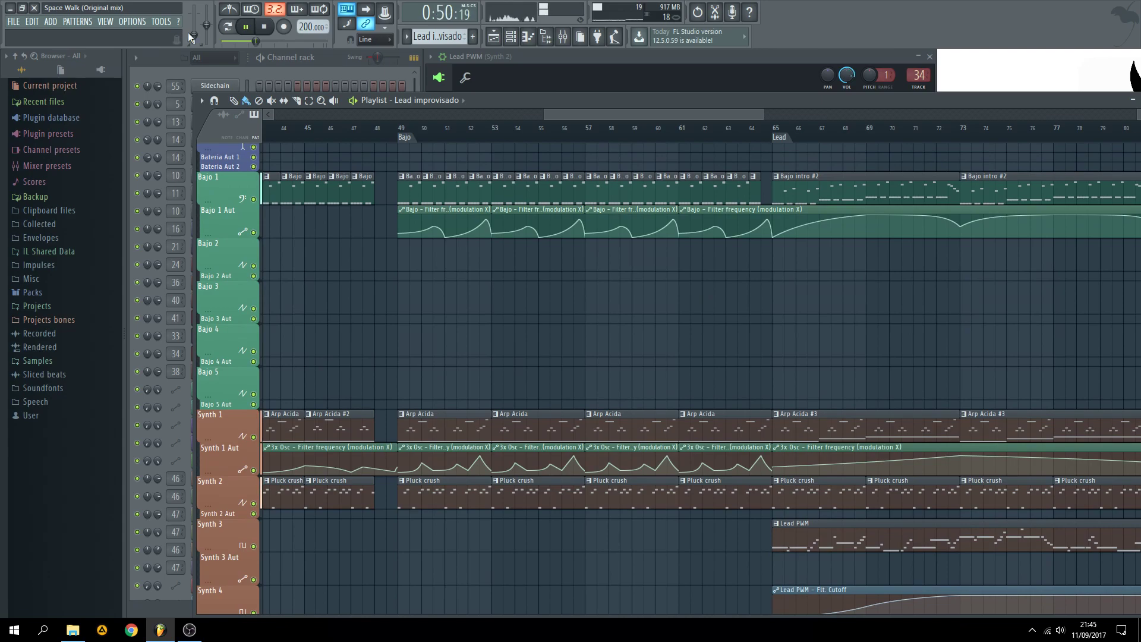
drag(583, 112, 551, 113)
scroll(457, 337, up, 8)
scroll(457, 336, down, 10)
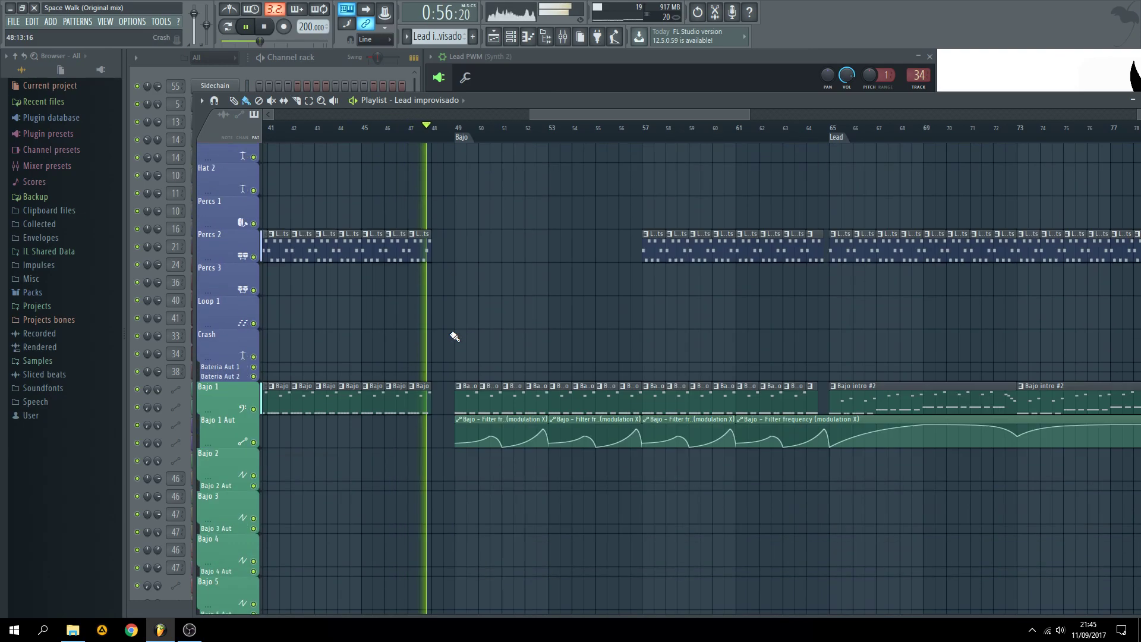
- Follow playback into the Bajo section and examine its bass, arpeggio and pluck clips with their filter automation
scroll(478, 322, down, 3)
scroll(511, 254, up, 3)
scroll(547, 182, down, 2)
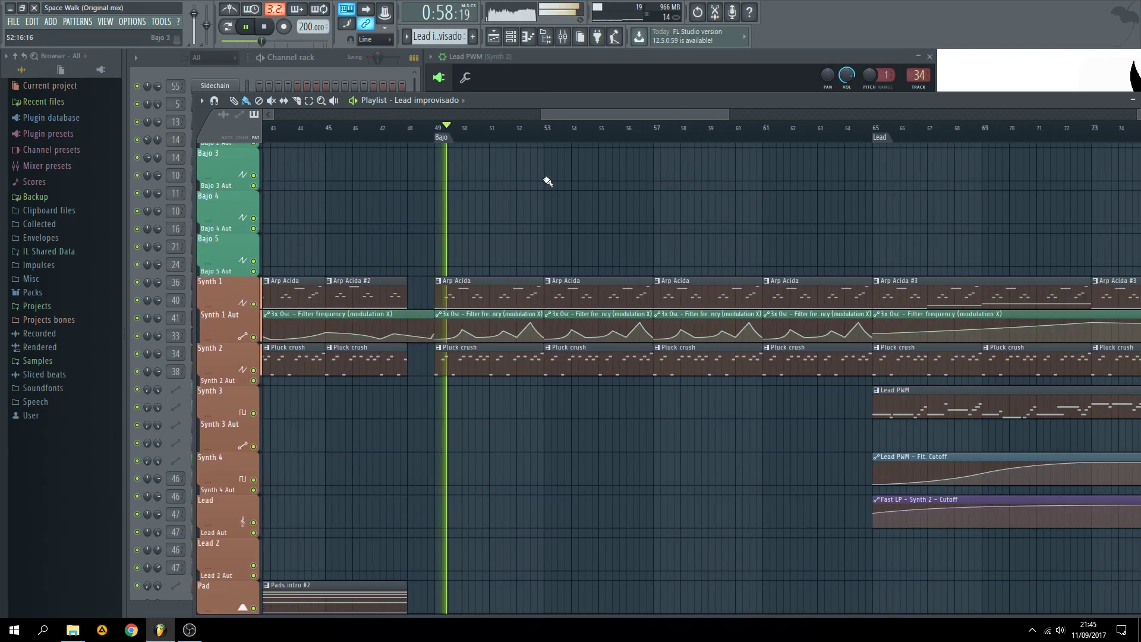
drag(560, 118, 581, 117)
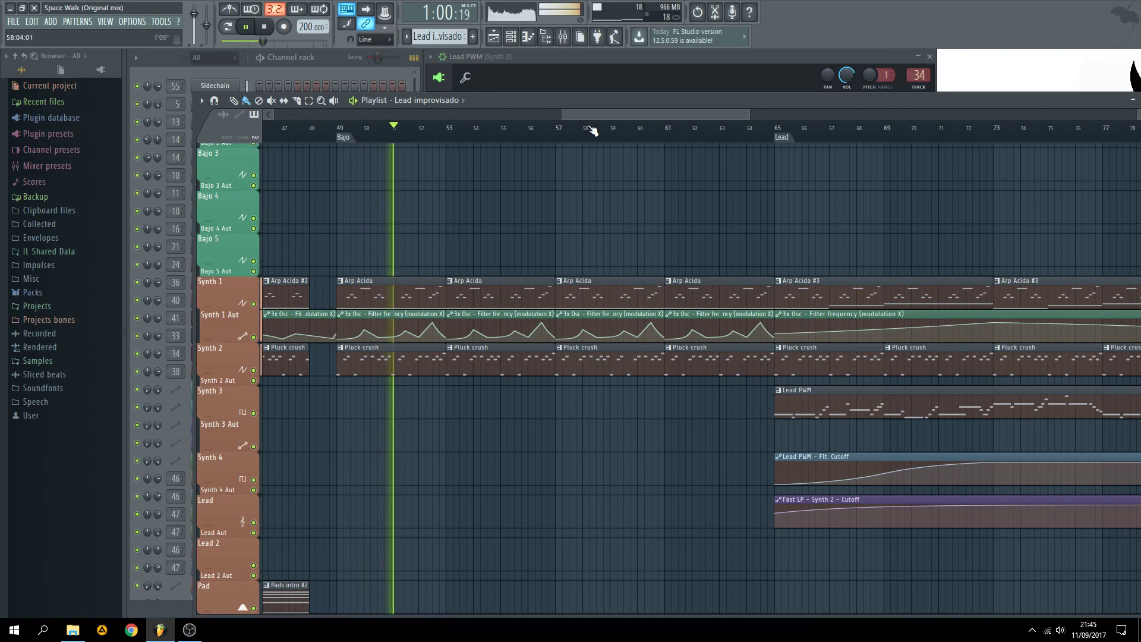
scroll(592, 131, right, 2)
scroll(356, 261, up, 8)
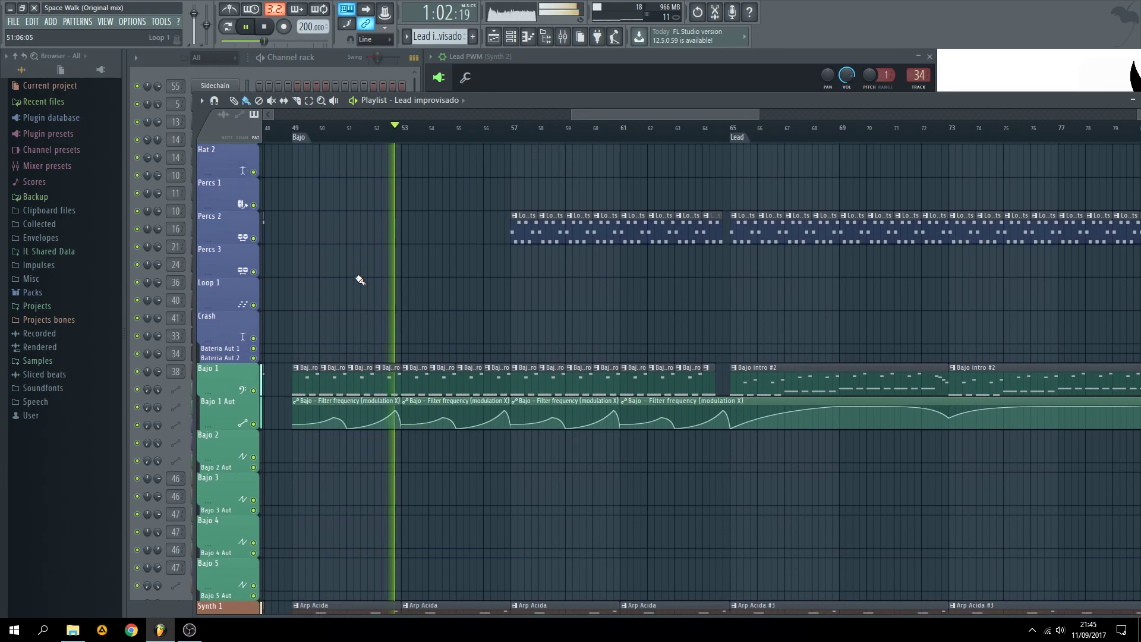
- Stop playback and play the song from the Improvisacion marker at bar 81, with the Synth 3 lead clips in view
key(space)
drag(593, 119, 778, 101)
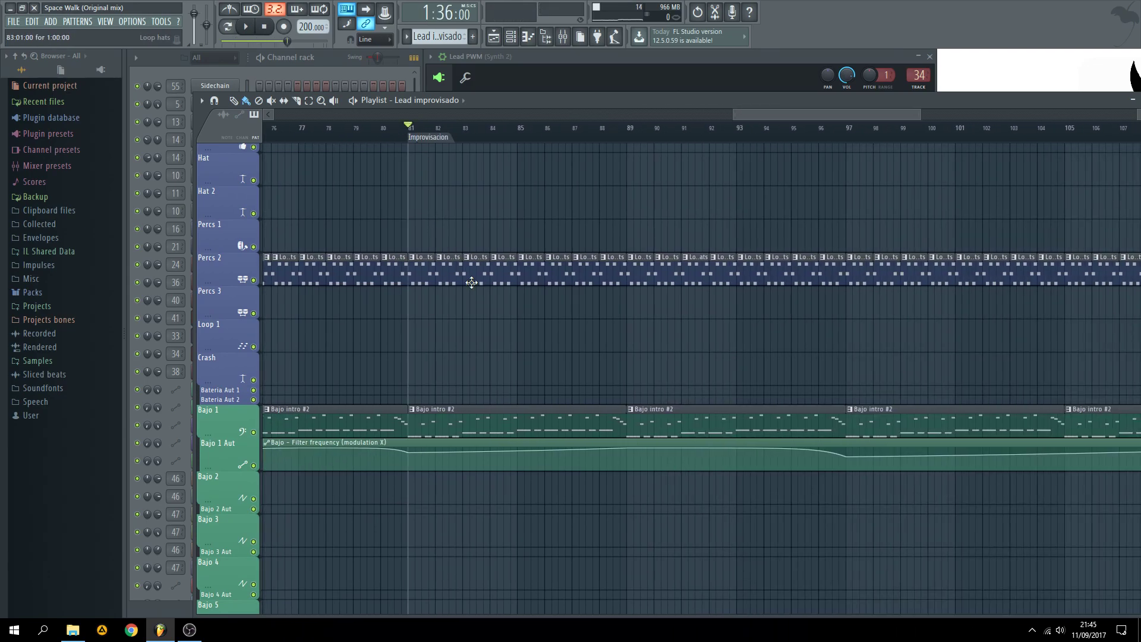
scroll(467, 339, down, 8)
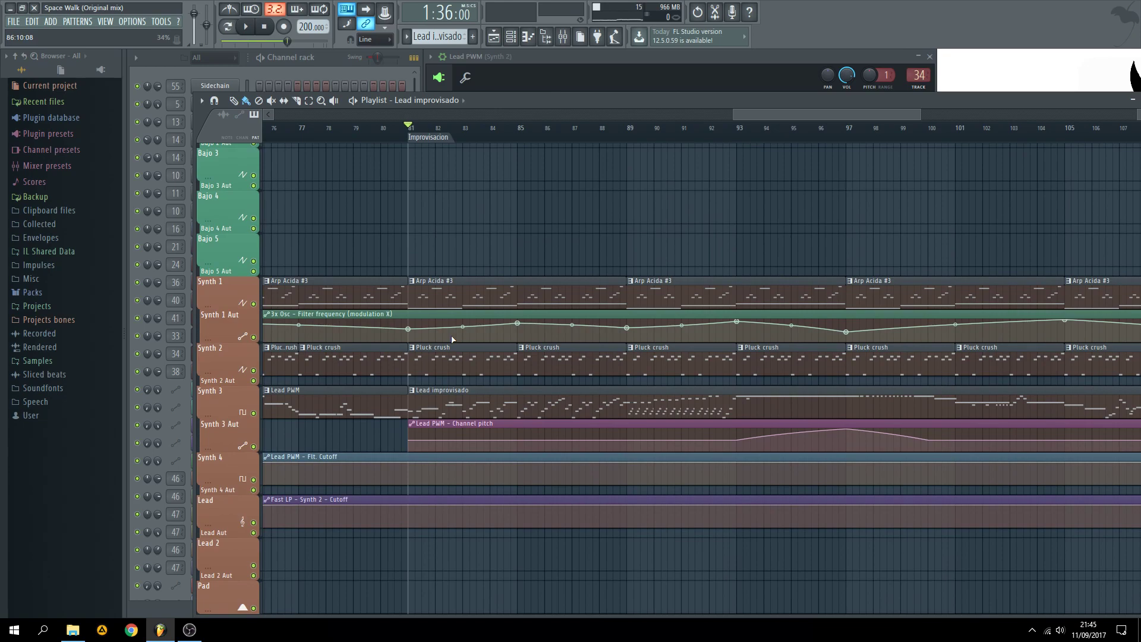
key(space)
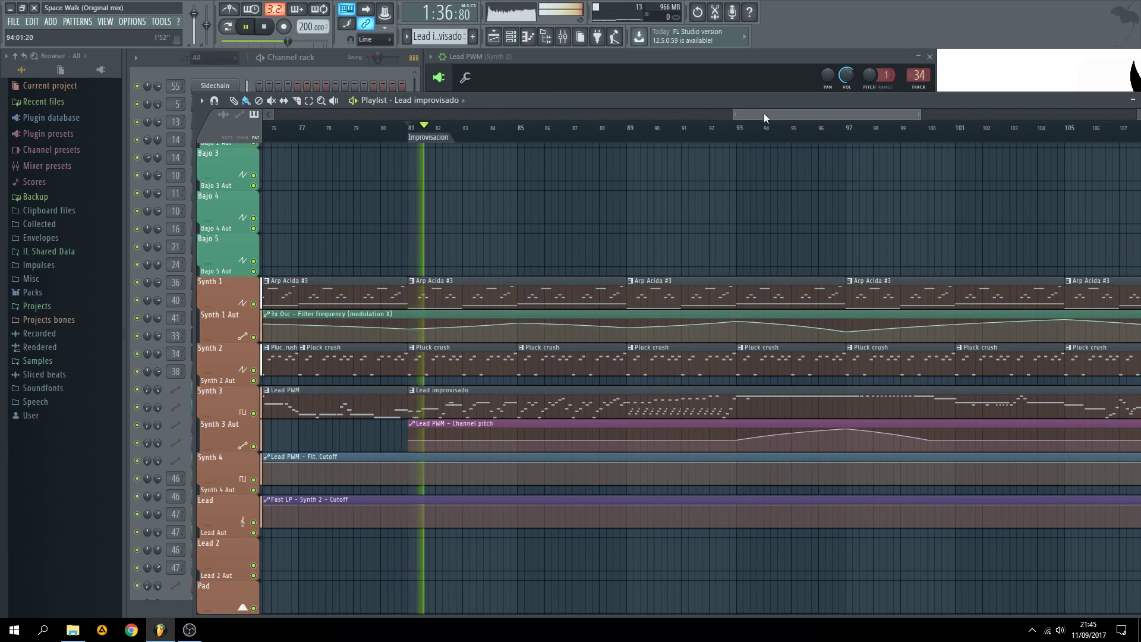
drag(764, 113, 788, 113)
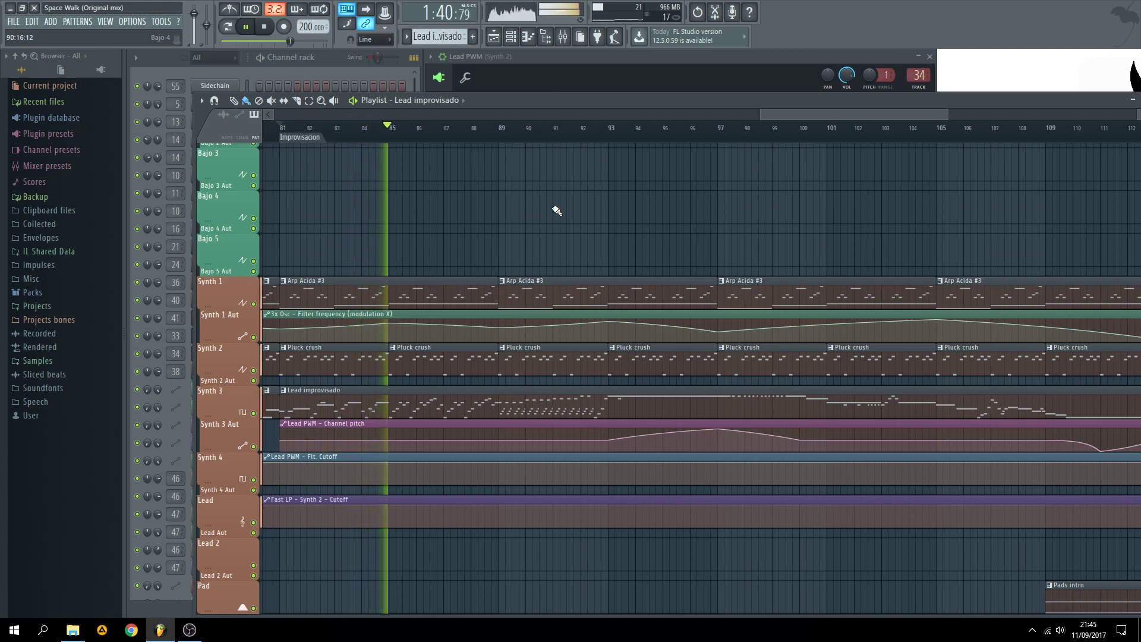
- Check the track levels in the mixer during playback and return to the improvised lead in the playlist
key(F9)
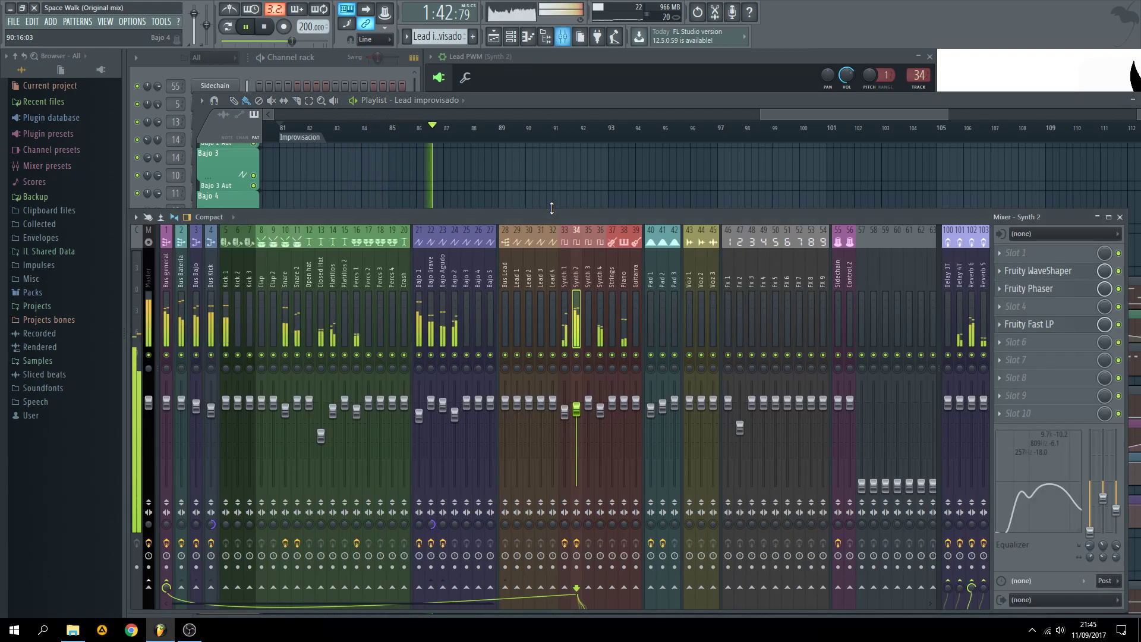
key(F9)
drag(789, 116, 816, 109)
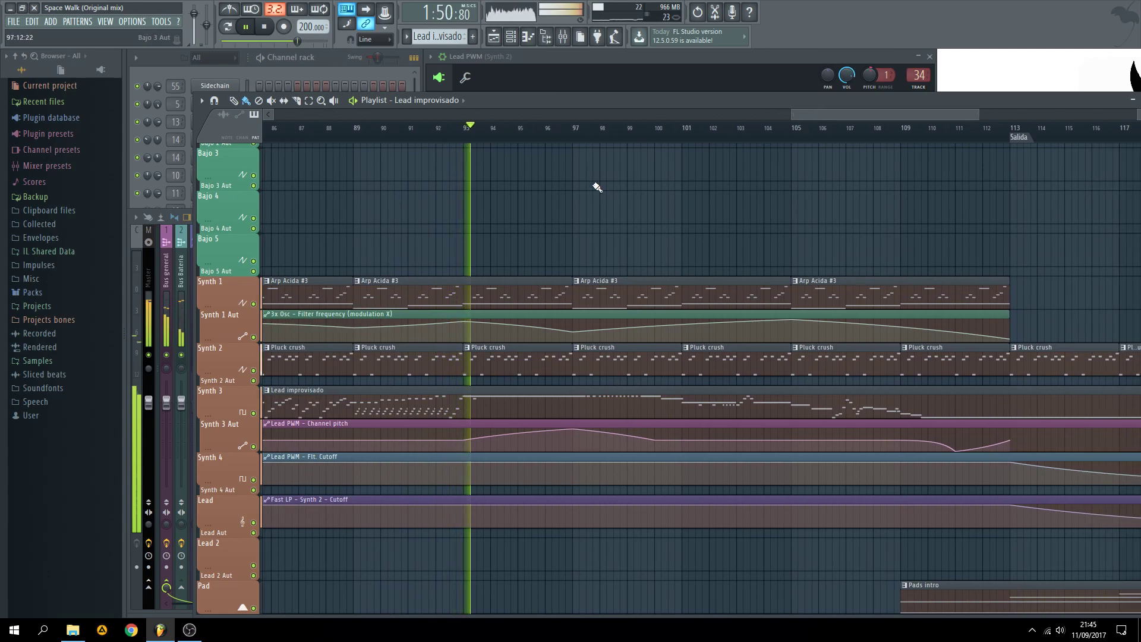
- View the Lead PWM channel's synthesizer settings and return to the playlist
click(349, 58)
click(217, 356)
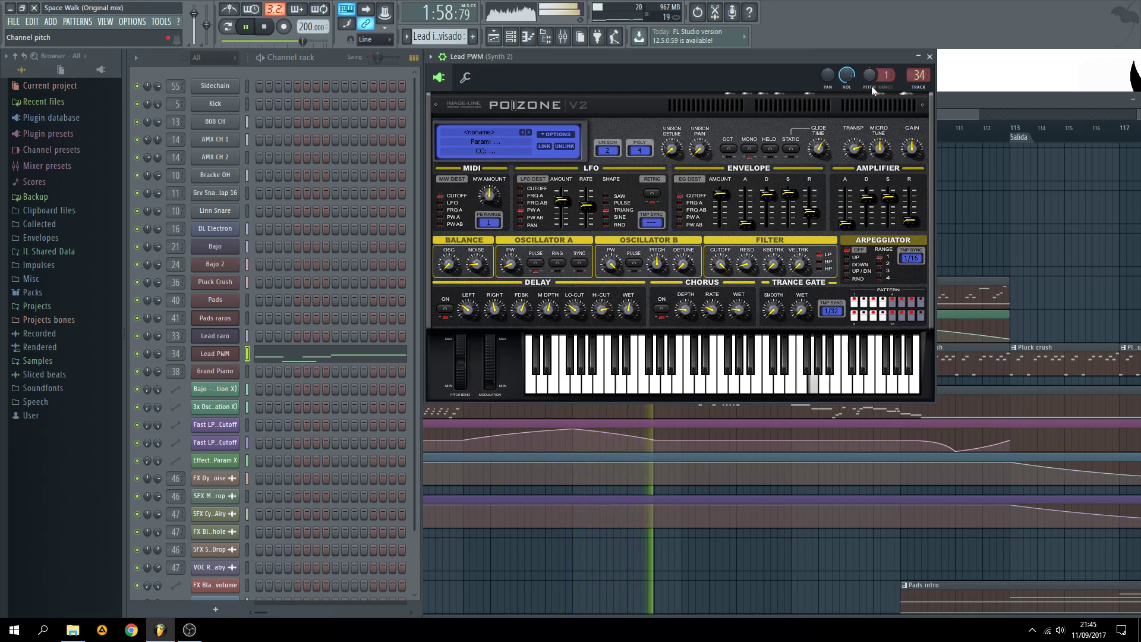
click(944, 107)
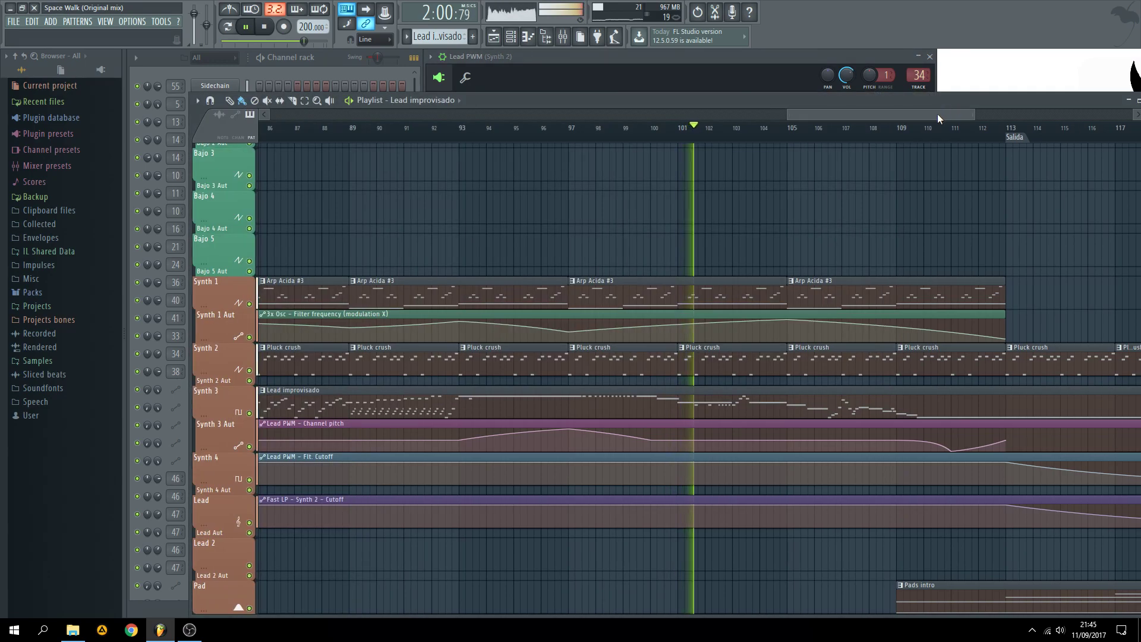
- Stop playback and look over the complete arrangement, from the bass and synth tracks down to the pads and effects
key(space)
scroll(752, 224, down, 5)
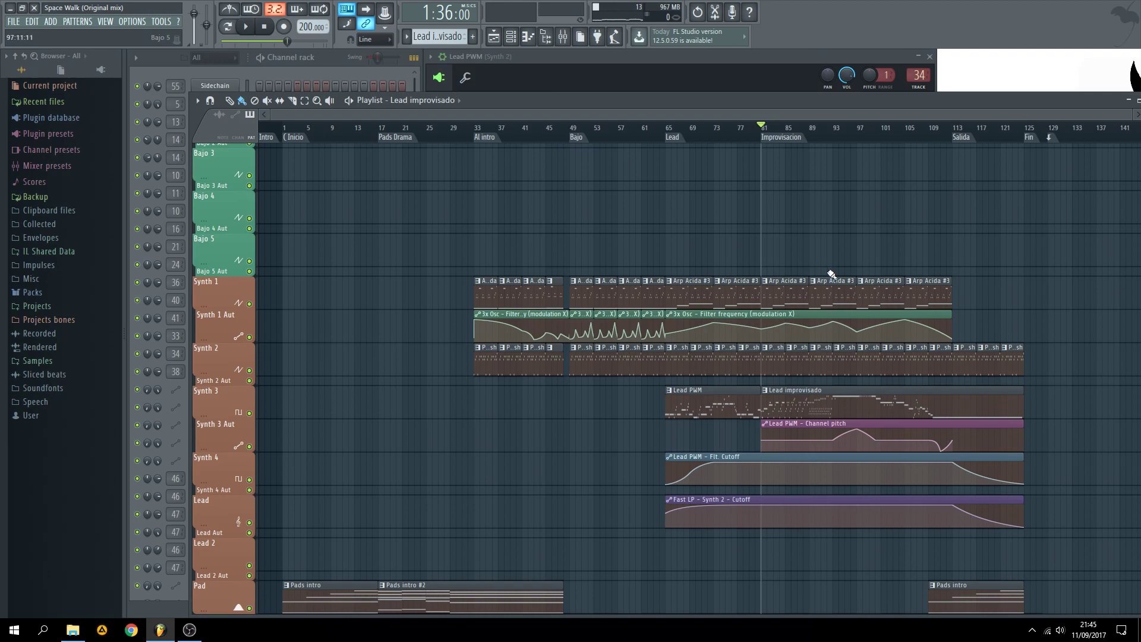
scroll(395, 275, up, 5)
scroll(378, 280, down, 8)
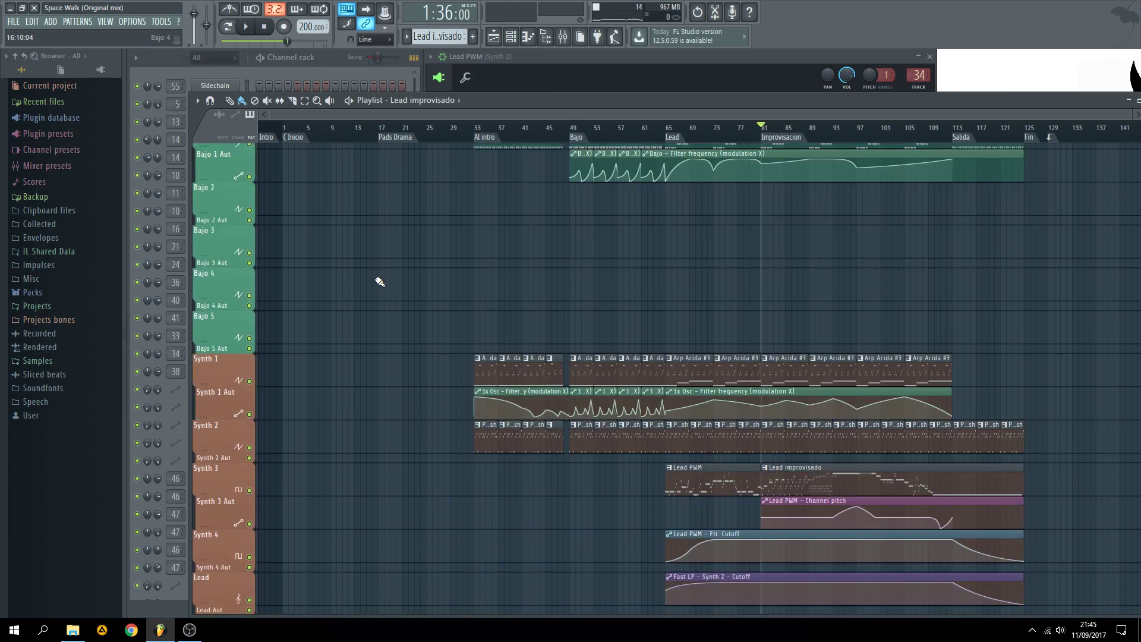
scroll(288, 230, down, 4)
scroll(287, 232, up, 5)
scroll(288, 233, down, 2)
- Select the Pads intro pattern and open the Pads channel's instrument settings
click(333, 221)
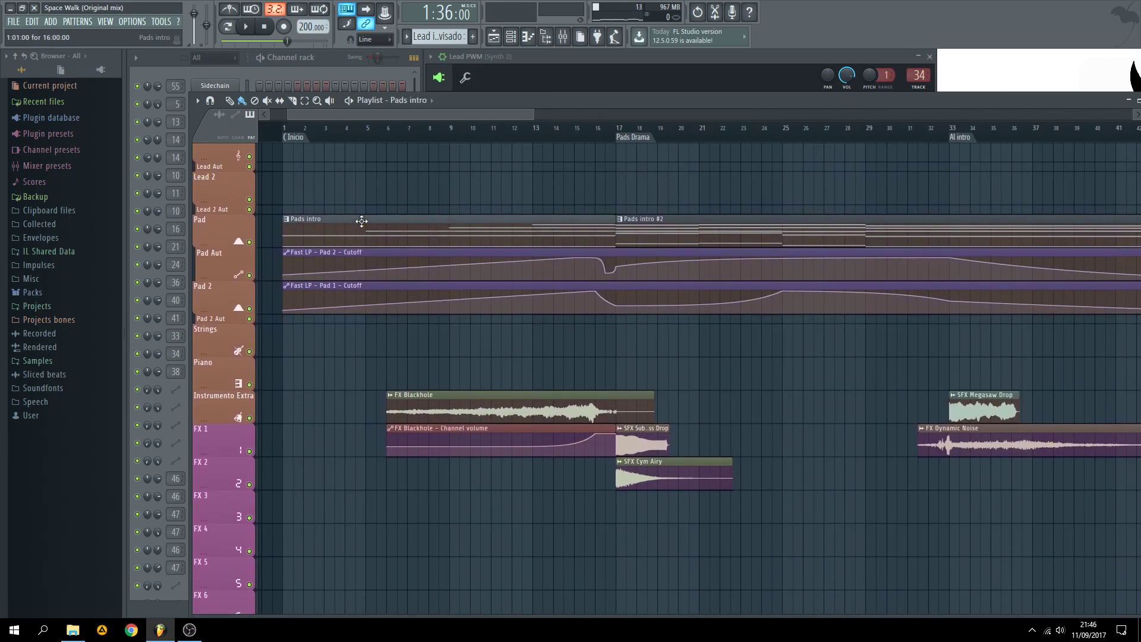
click(341, 62)
click(218, 301)
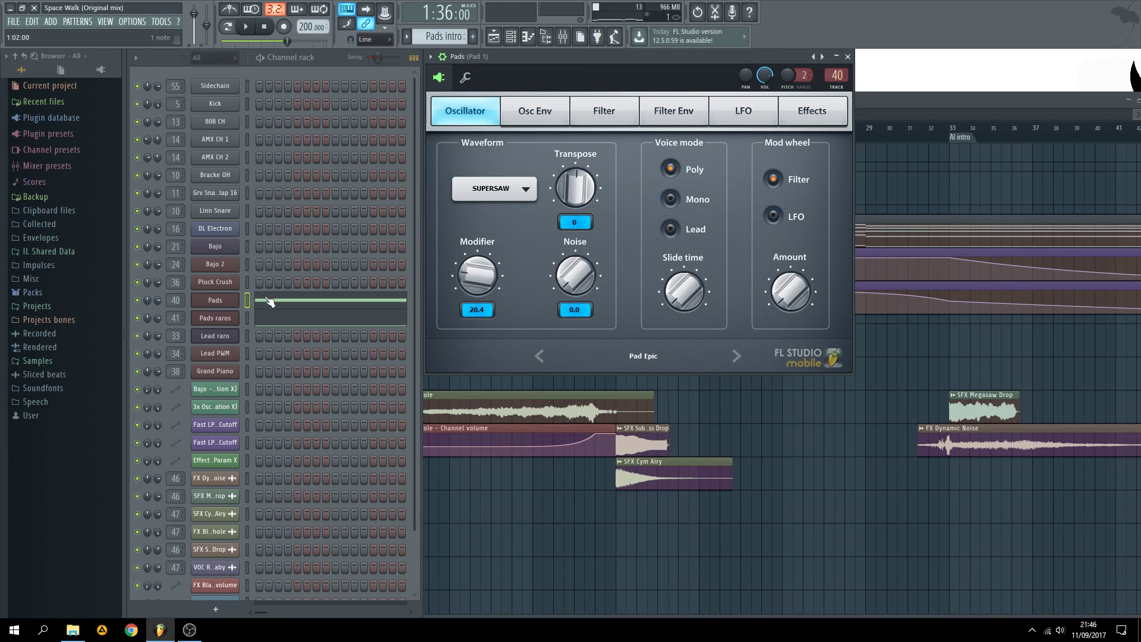
- Select the Pads raros channel and inspect the Fruity Fast LP filter on its mixer track, Pad 2
click(214, 319)
key(F9)
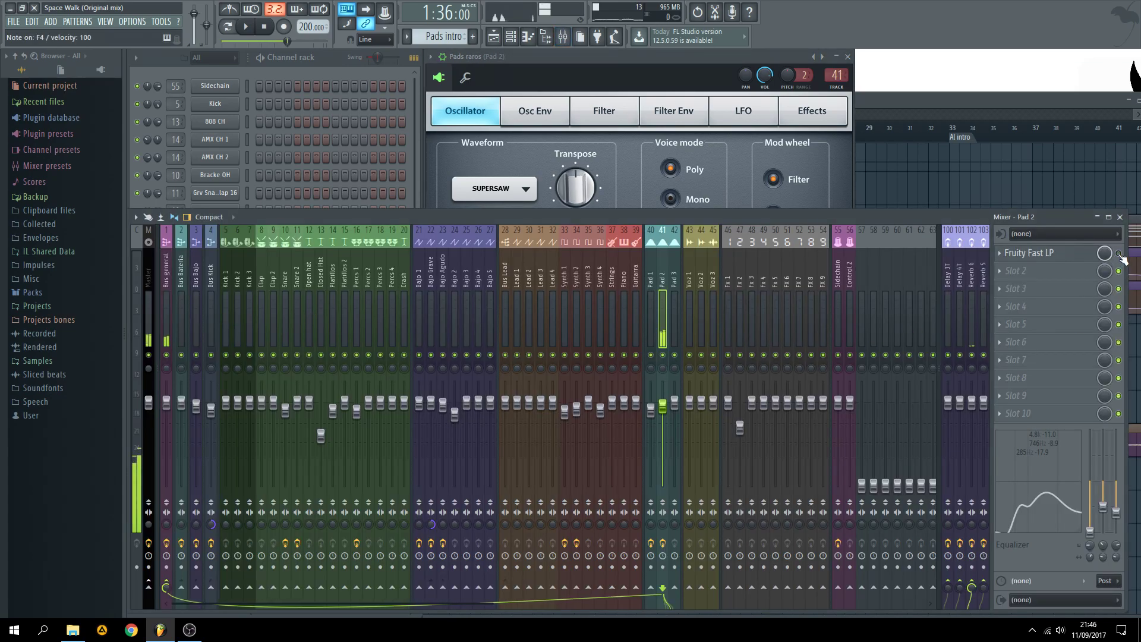
click(1077, 259)
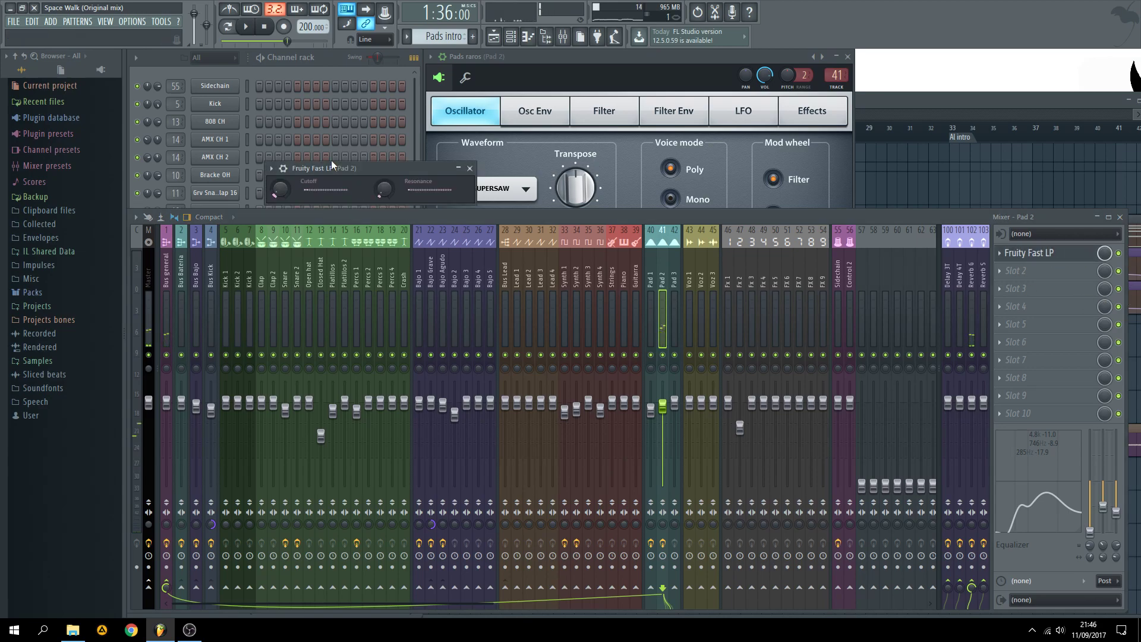
click(340, 52)
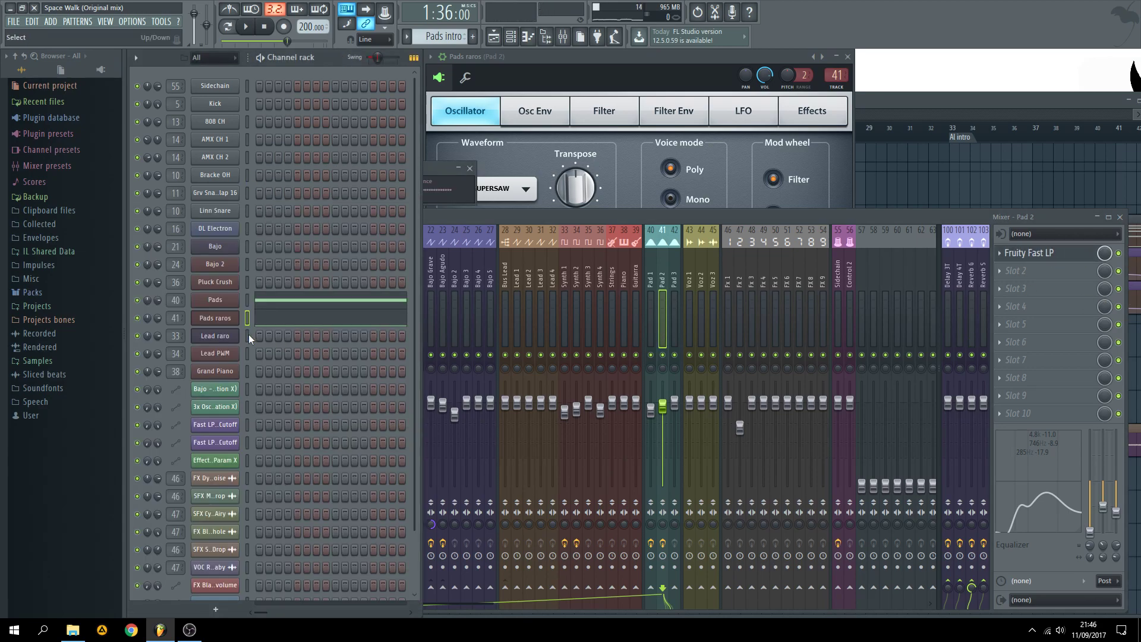
- Open the Pads raros synthesizer, audition its sound and view its LFO settings
click(214, 319)
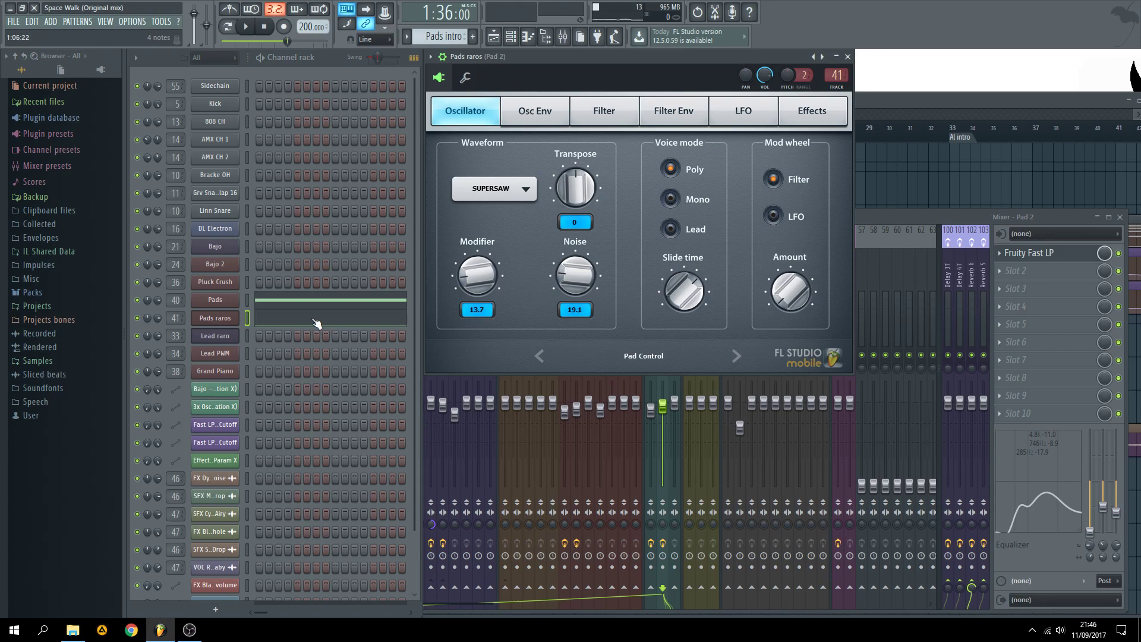
key(z)
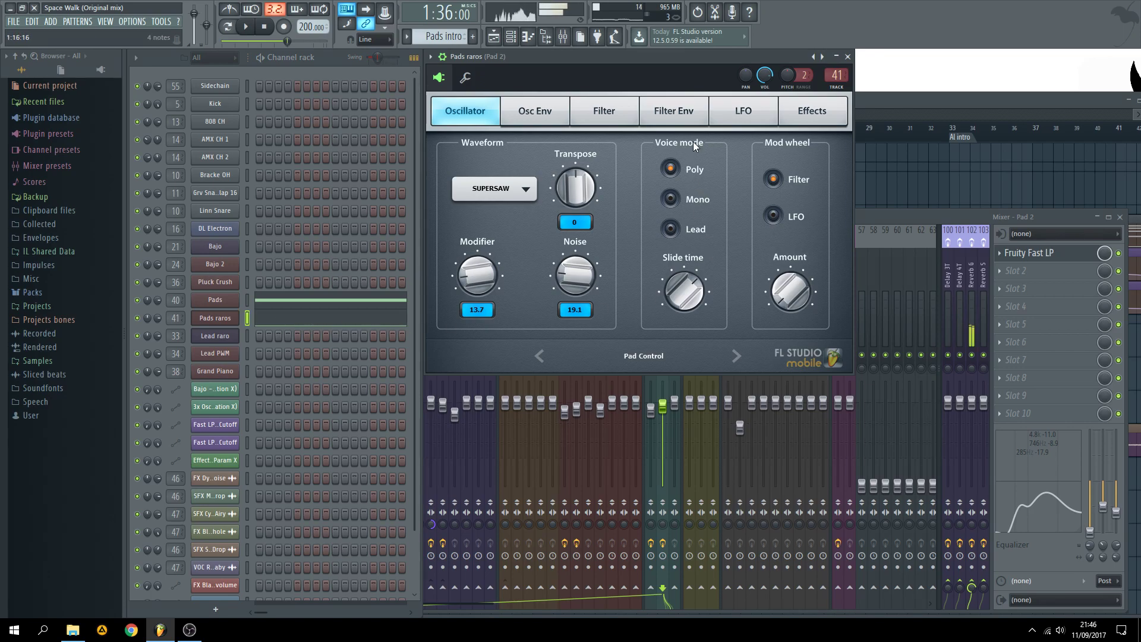
click(743, 113)
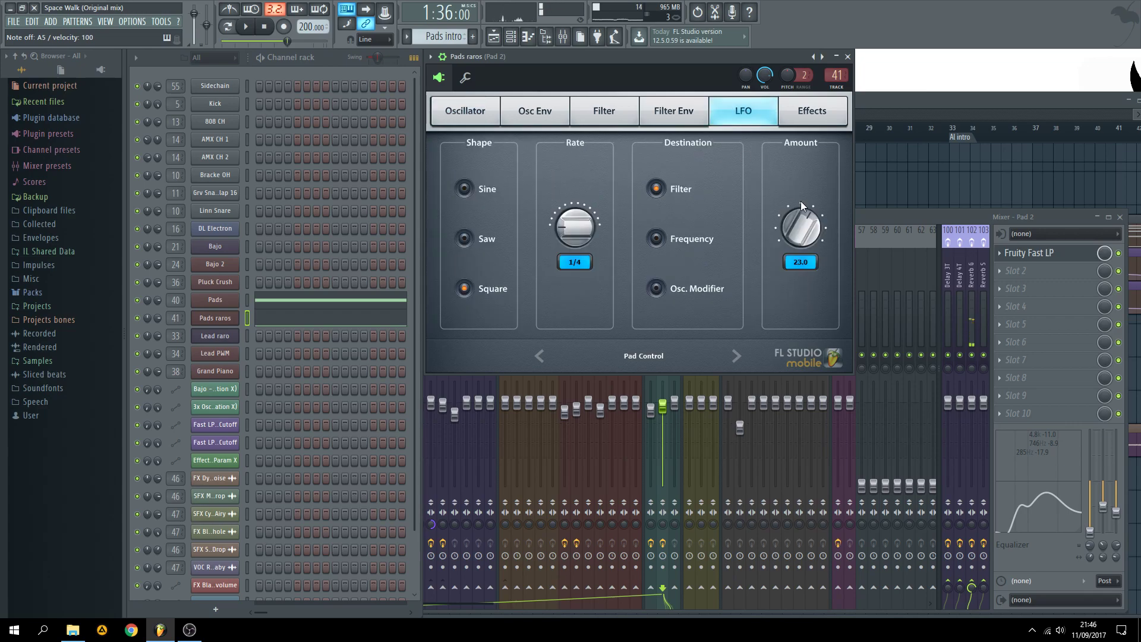
- Open the Pads channel's synthesizer, inspect the Fruity Fast LP filter on mixer track Pad 1, and return to the synthesizer
click(217, 302)
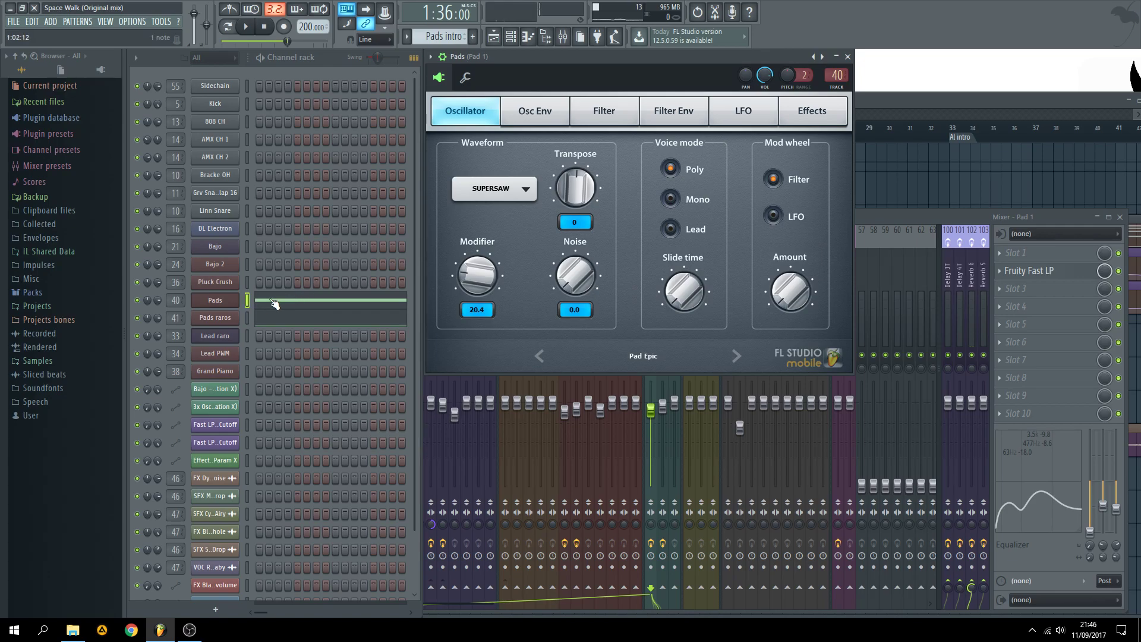
click(919, 223)
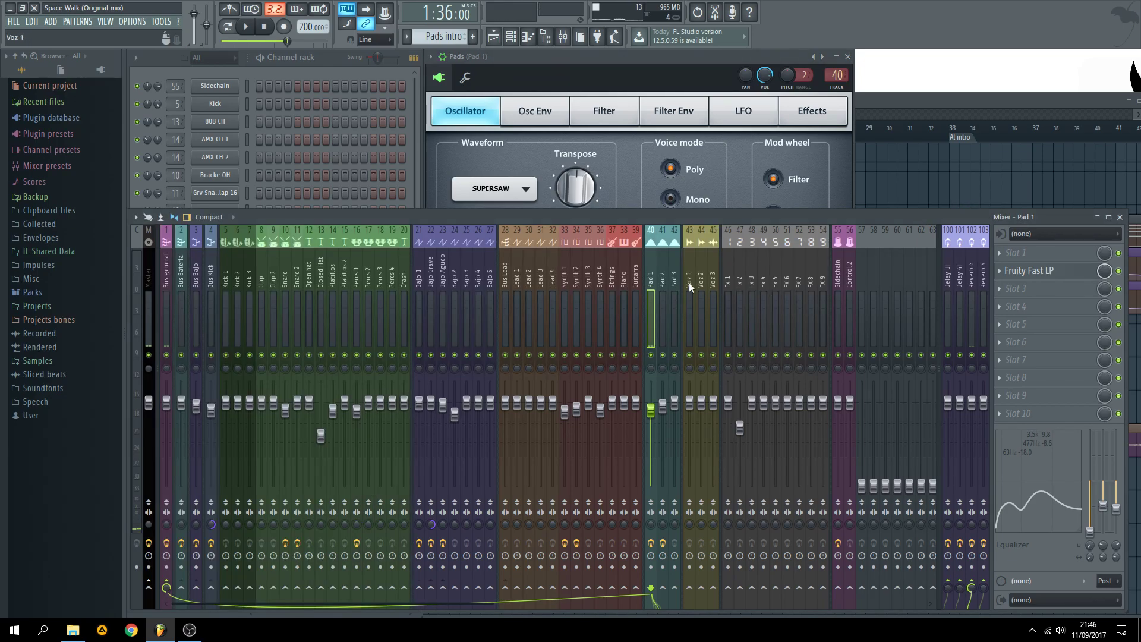
key(Right)
key(Right)
click(650, 282)
click(1073, 275)
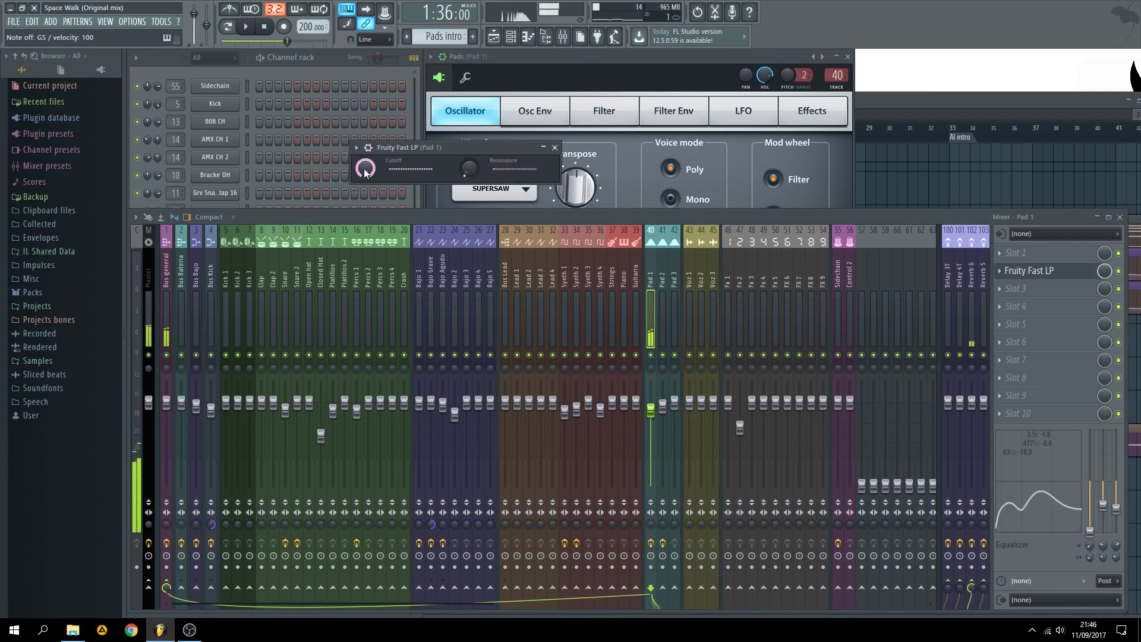
click(554, 147)
click(311, 67)
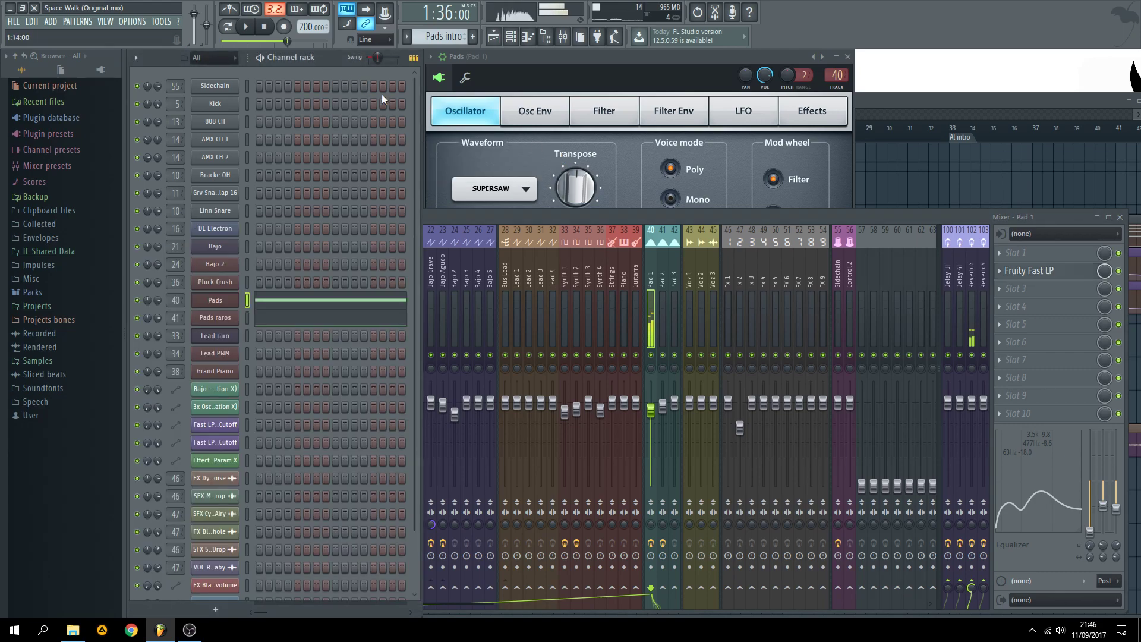
click(621, 59)
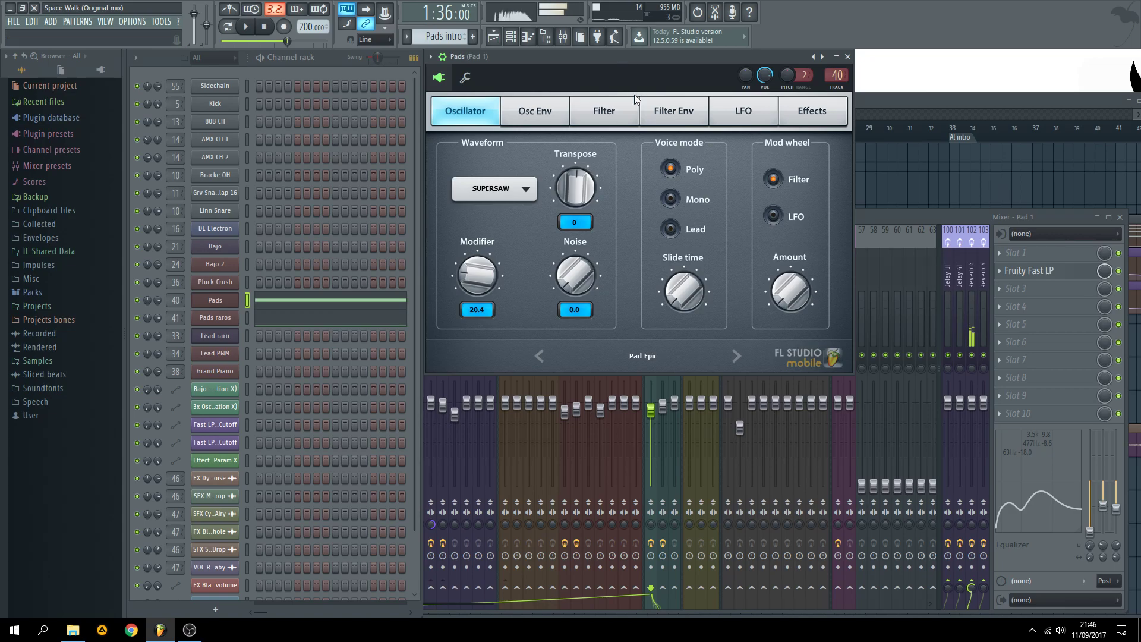
- Examine the playlist from the pad tracks and cutoff automation to the AI intro section's percussion, bass and synth clips
click(866, 95)
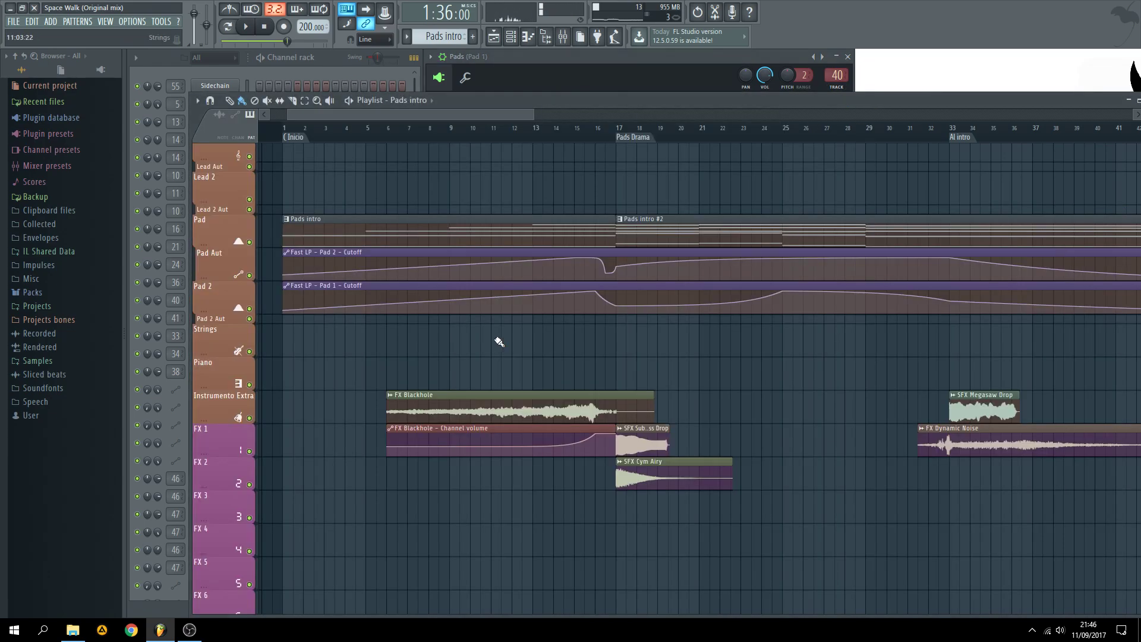
scroll(645, 235, down, 10)
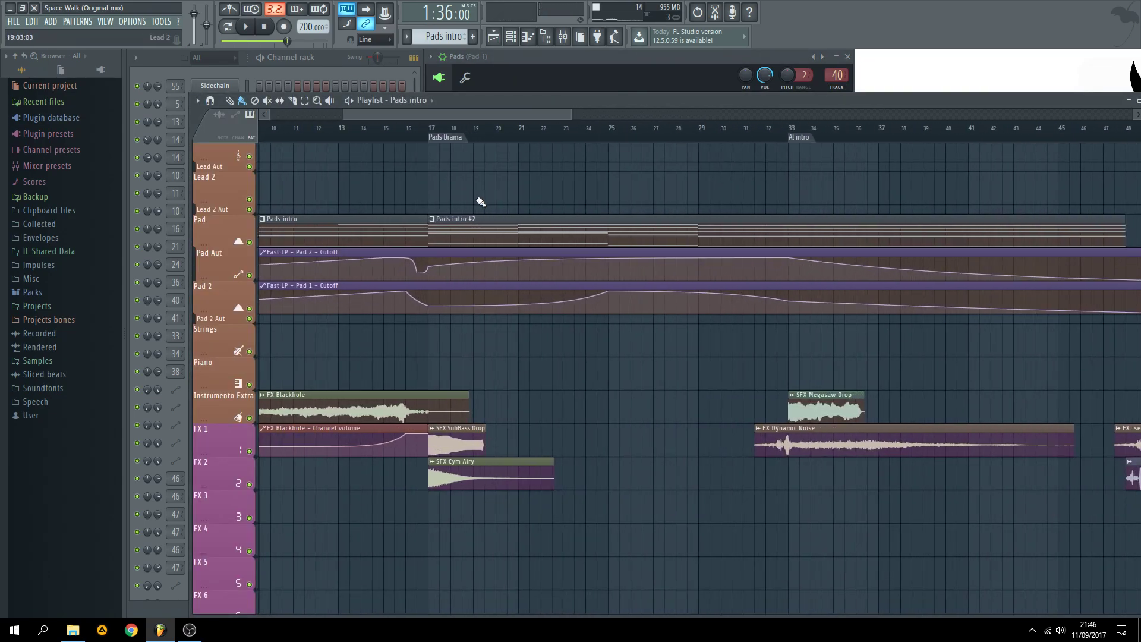
scroll(595, 194, up, 10)
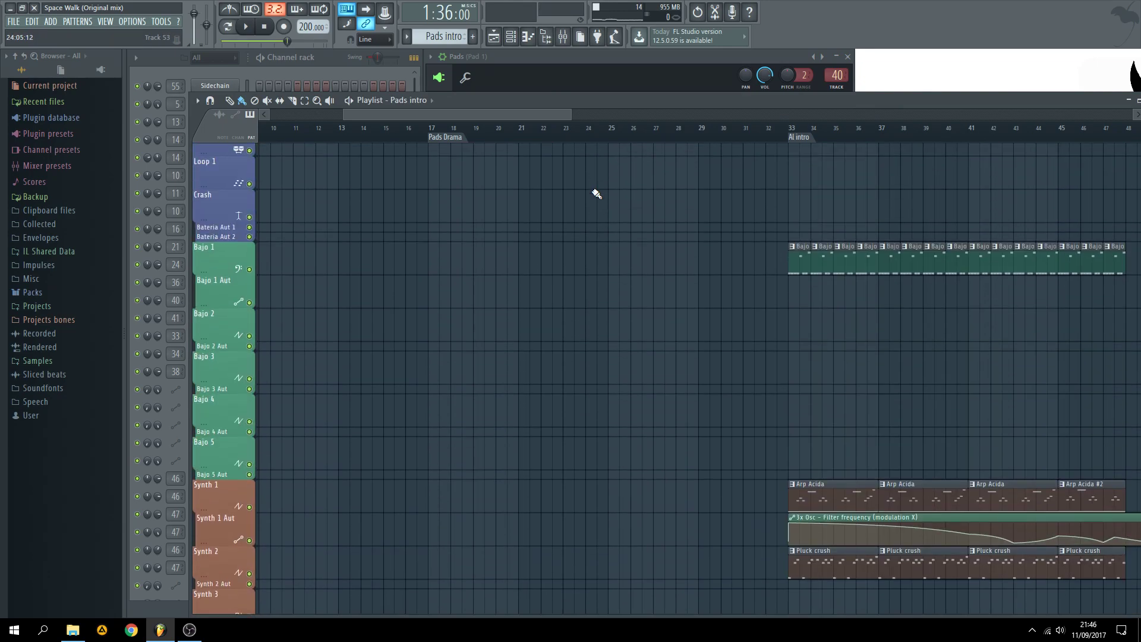
drag(509, 113, 617, 117)
scroll(453, 249, up, 3)
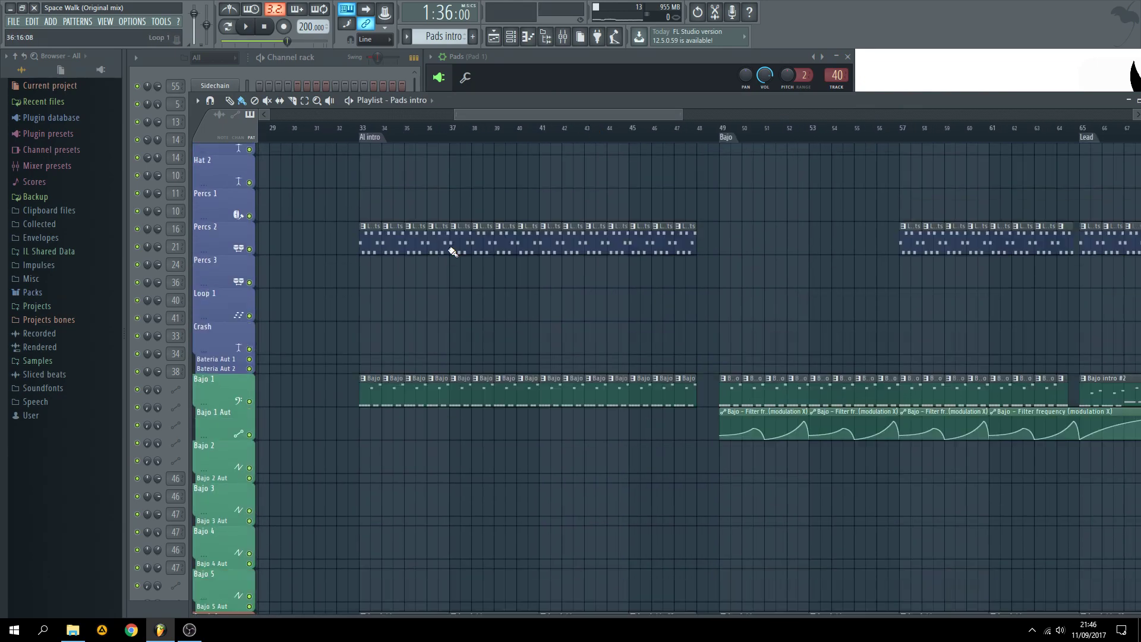
scroll(434, 236, down, 3)
scroll(377, 216, up, 3)
scroll(377, 242, up, 3)
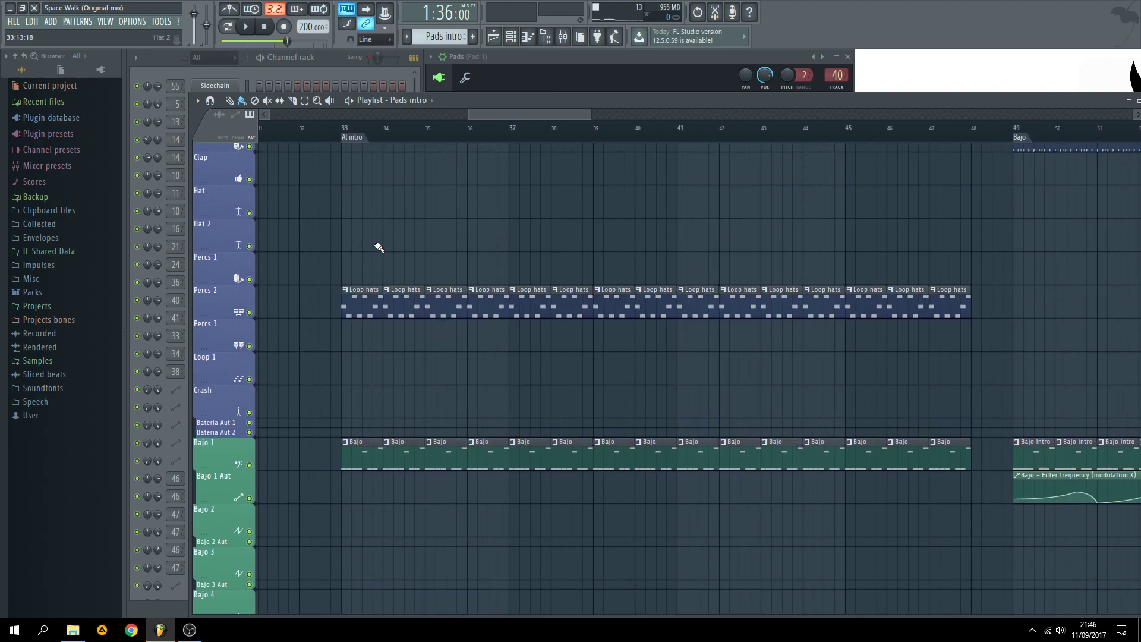
scroll(357, 351, down, 6)
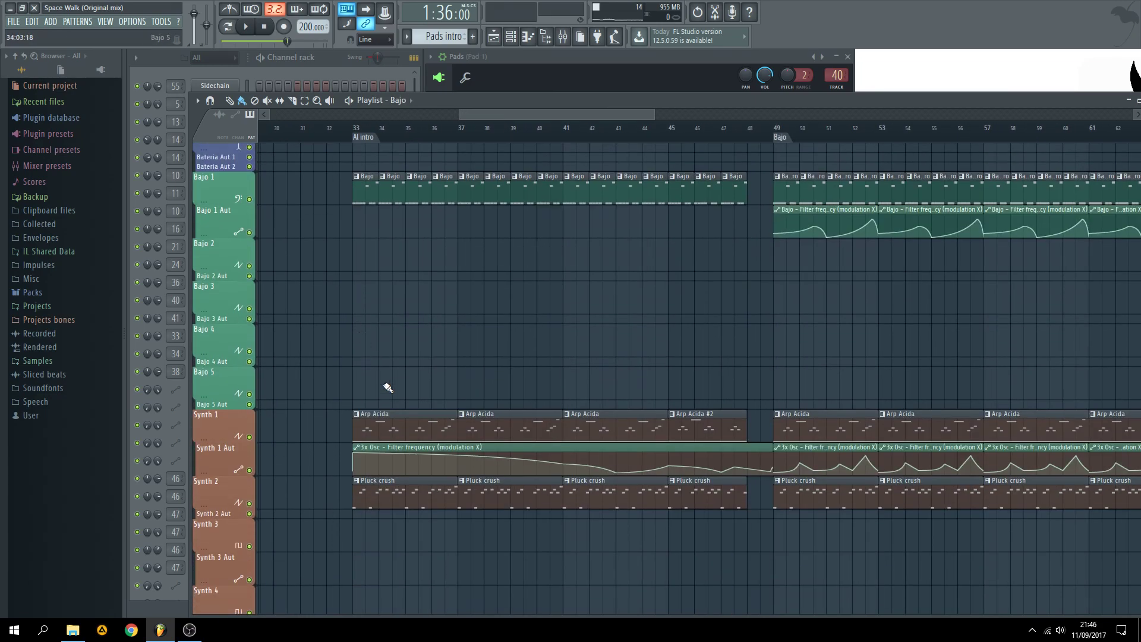
- Select the Pluck crush pattern, open the Pluck Crush channel's synthesizer and play the pattern on its own
click(376, 430)
click(375, 503)
click(326, 69)
click(229, 25)
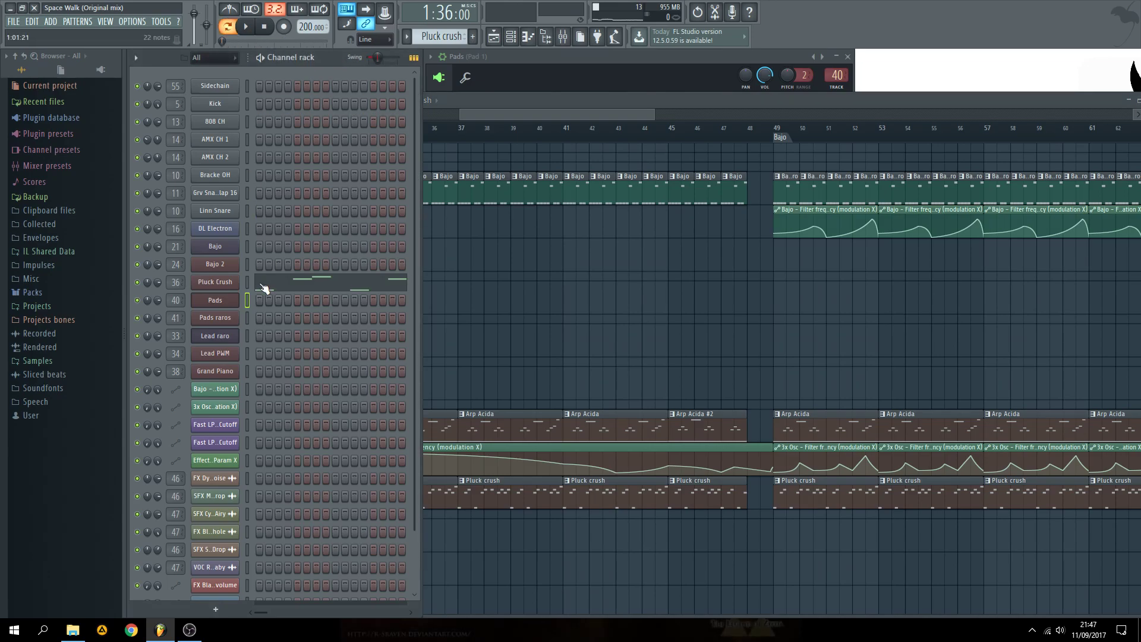
click(215, 281)
key(space)
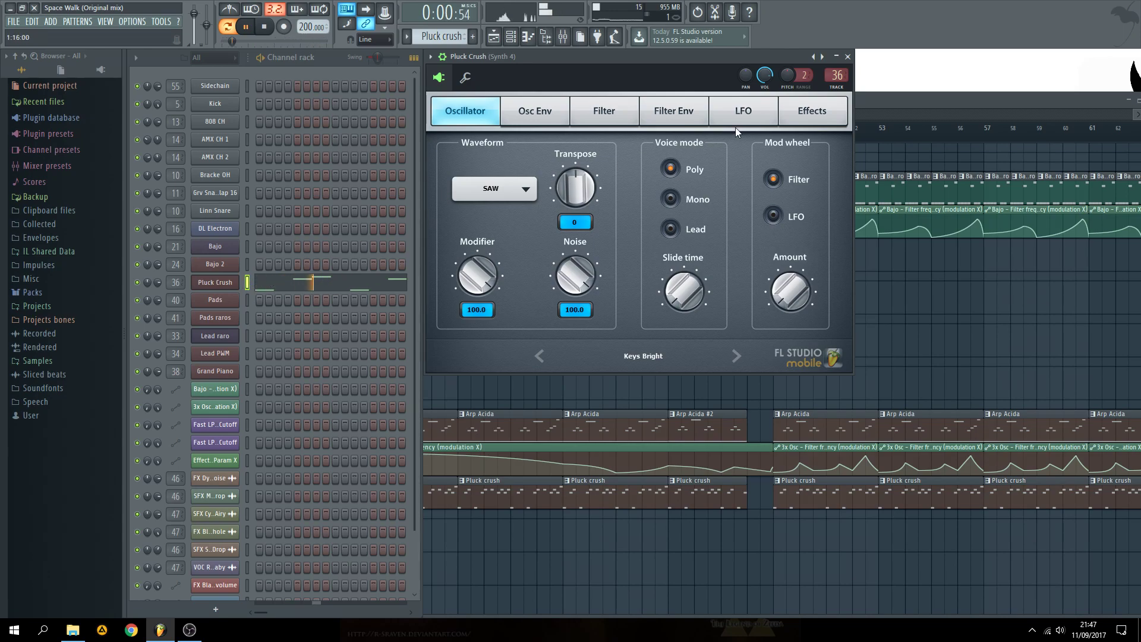
- View the Pluck Crush synthesizer's delay effect and switch its distortion effect on
click(812, 110)
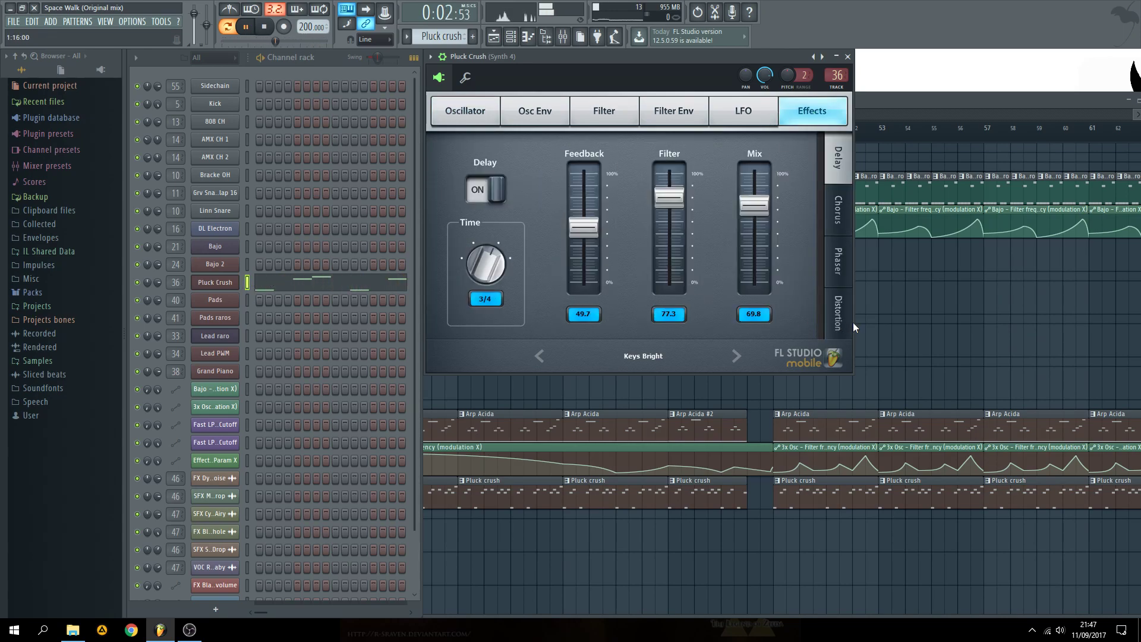
click(838, 313)
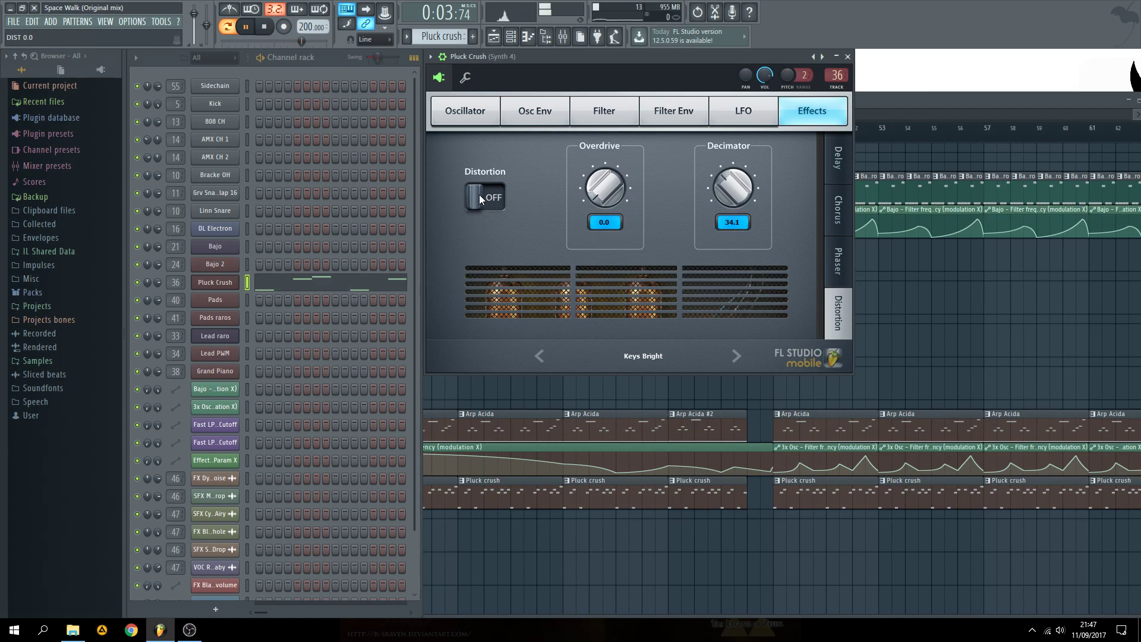
click(493, 202)
- Check mixer track Synth 4 while Pluck crush plays and return to the playlist
key(F9)
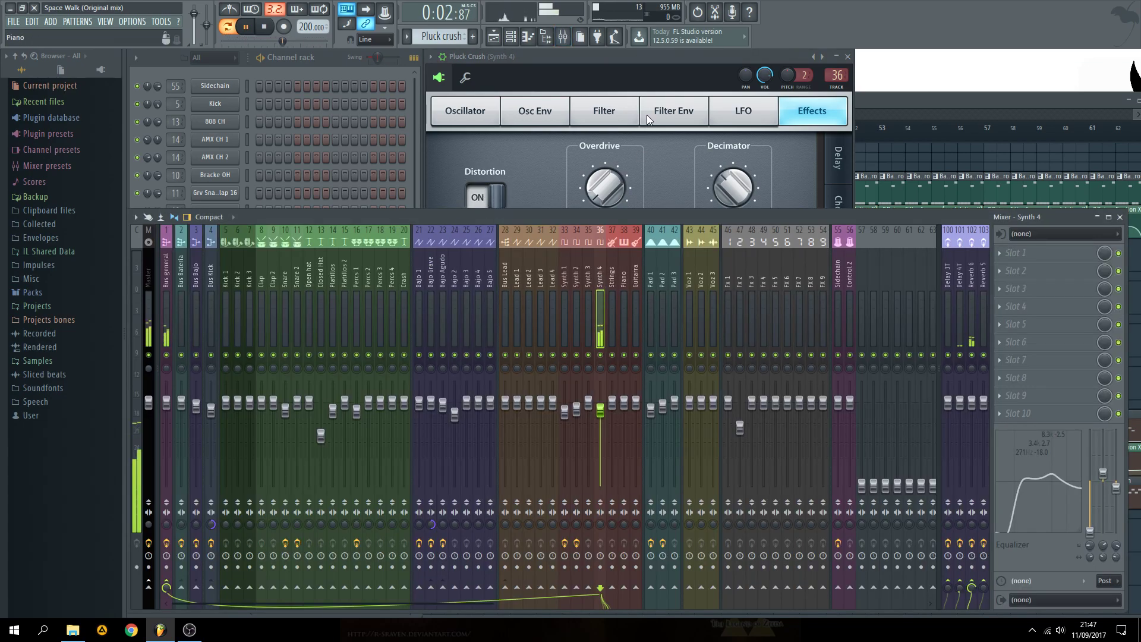
click(669, 65)
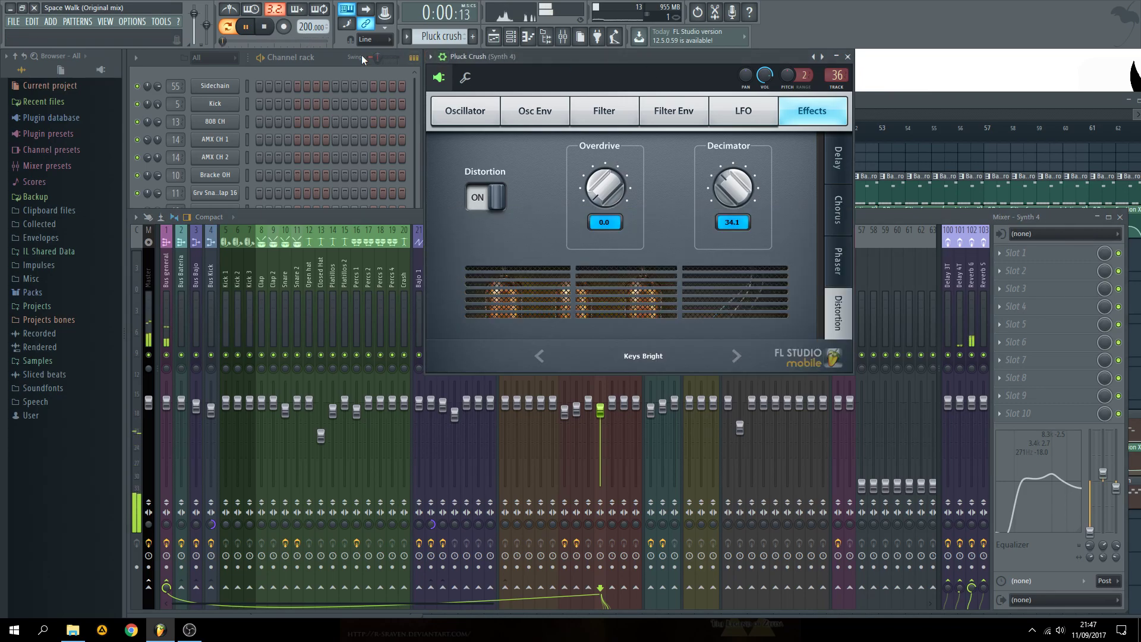
click(289, 168)
click(878, 106)
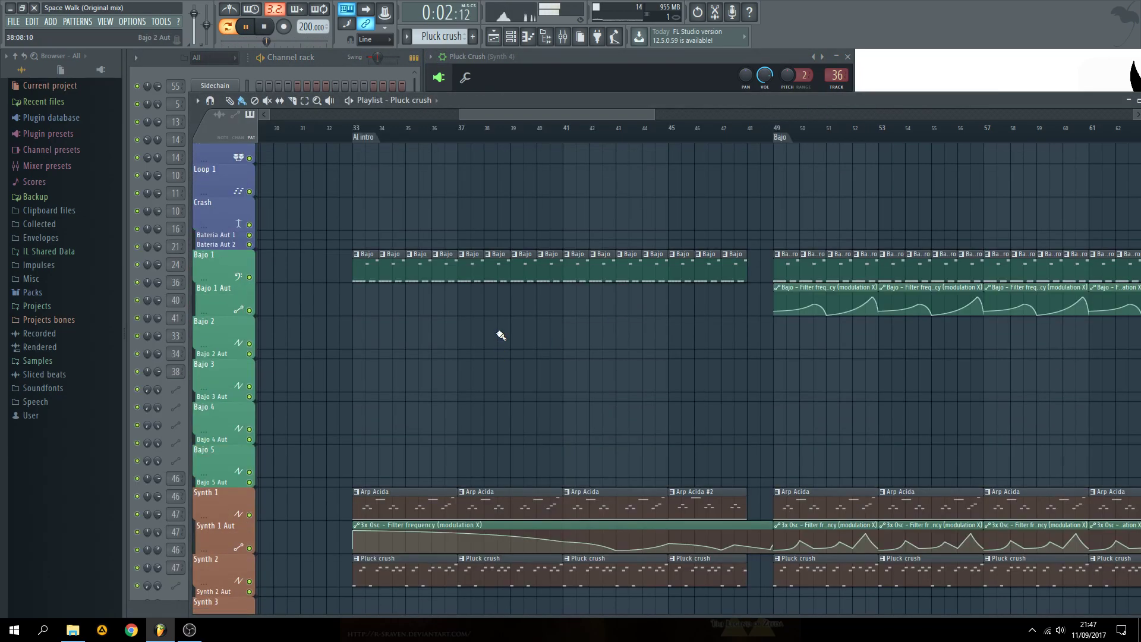
- View the instrument settings of the Bajo 2 and Bajo channels used in the Bajo pattern
click(330, 55)
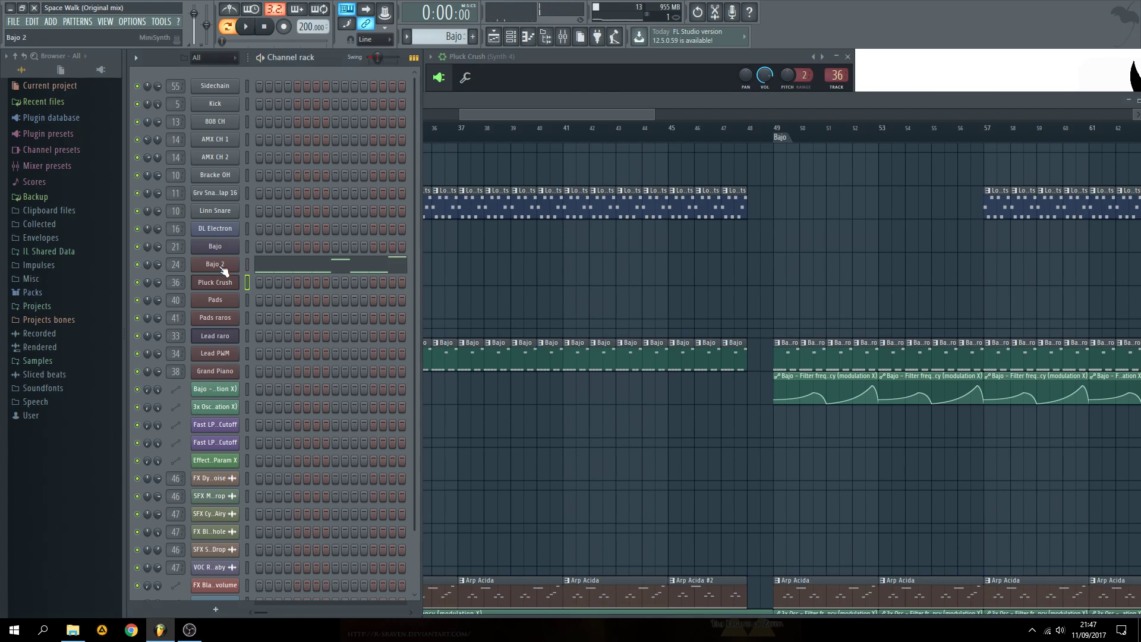
click(223, 269)
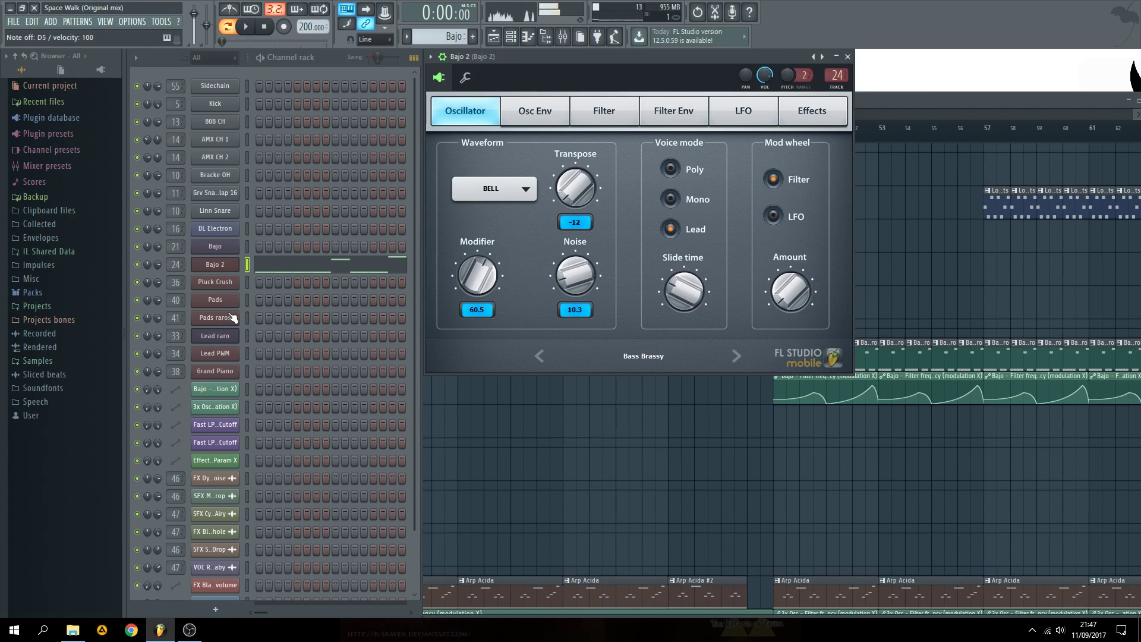
click(218, 249)
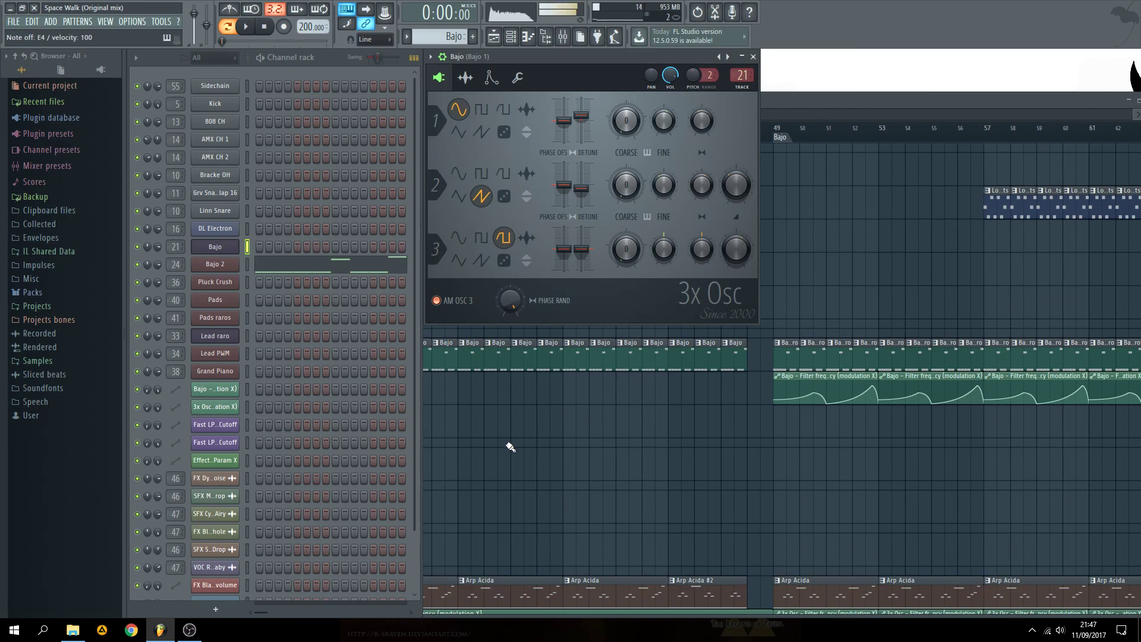
- Play the Bajo intro pattern, compare its channels with the bass clips from the Bajo section to Lead, and stop playback
key(space)
key(F5)
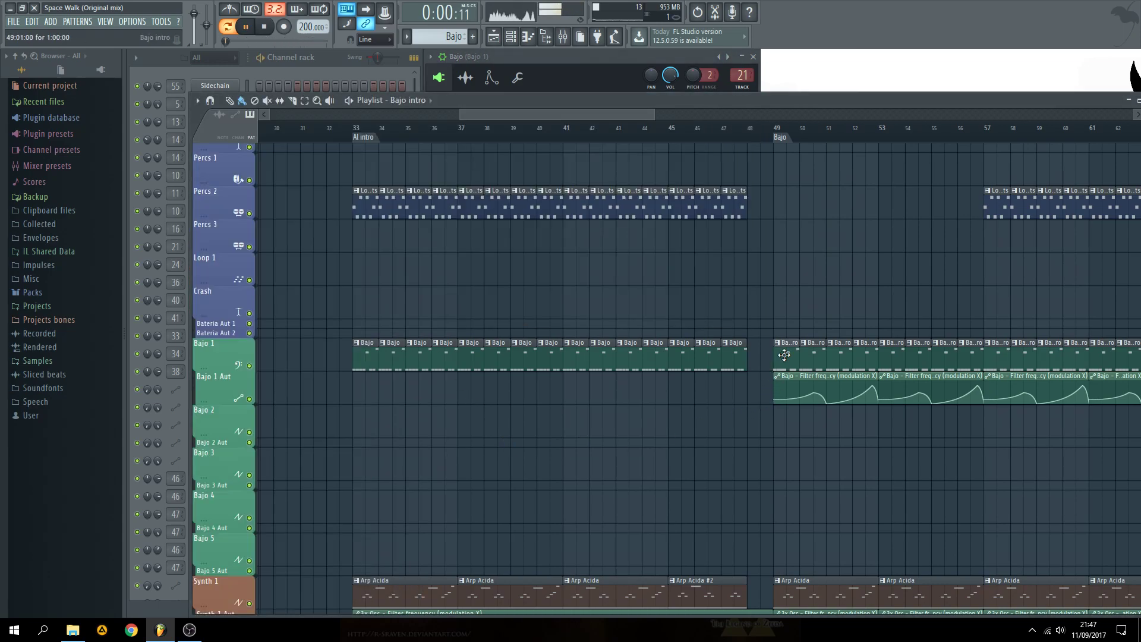
click(347, 56)
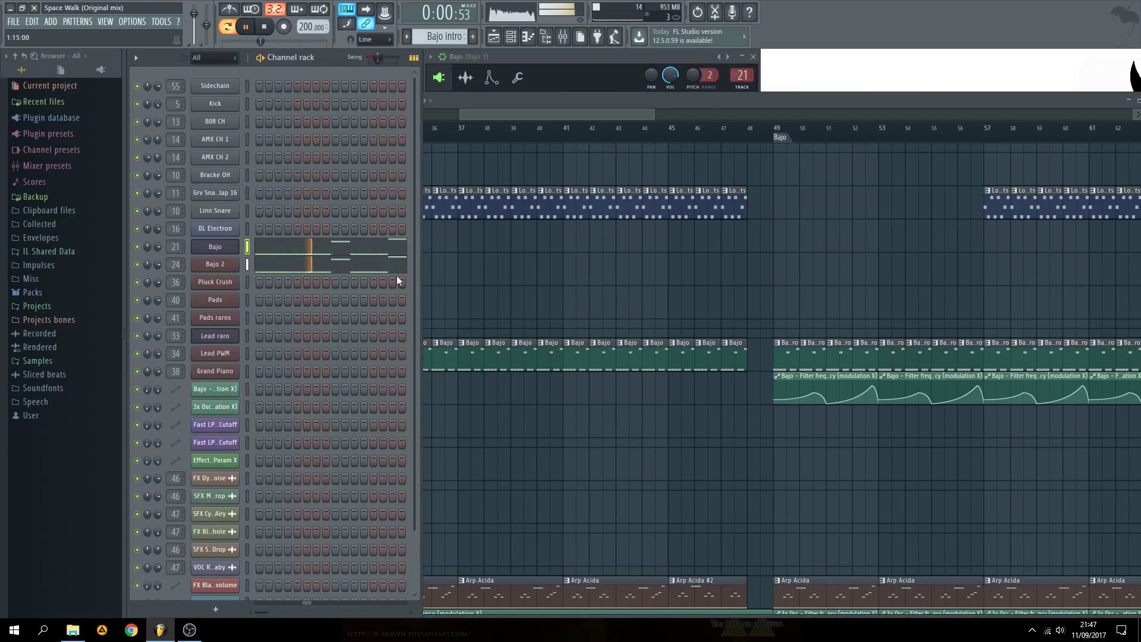
key(F5)
drag(794, 298, 454, 274)
click(334, 59)
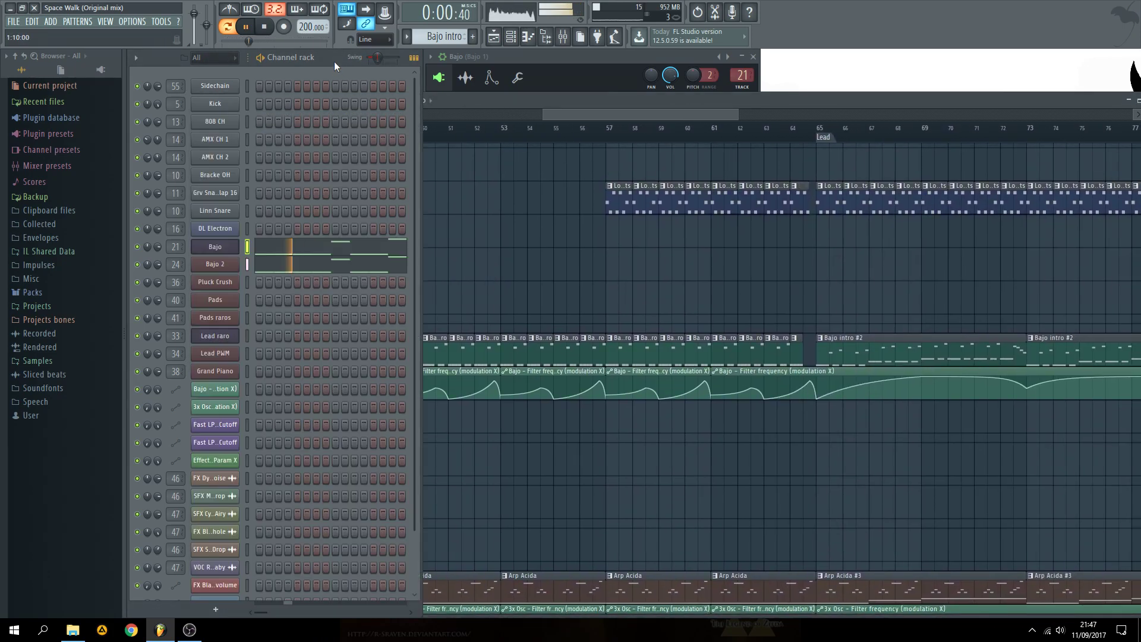
key(space)
- Inspect the Bajo channel's Mod X envelope, LFO and filter settings while auditioning notes, and return to the playlist
click(198, 249)
click(489, 77)
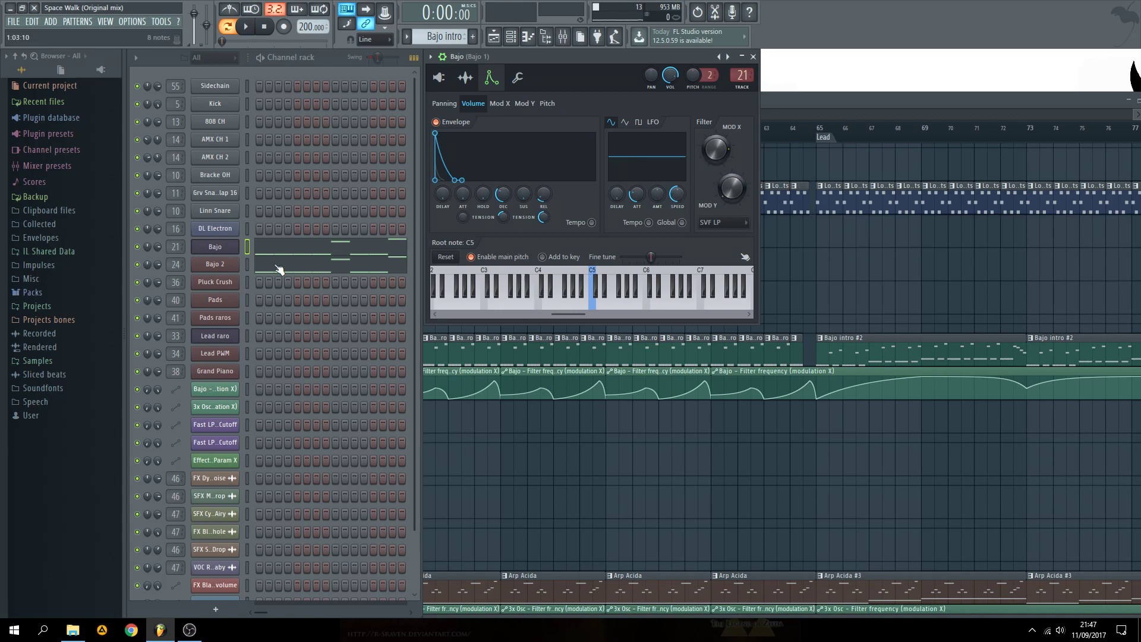
click(507, 105)
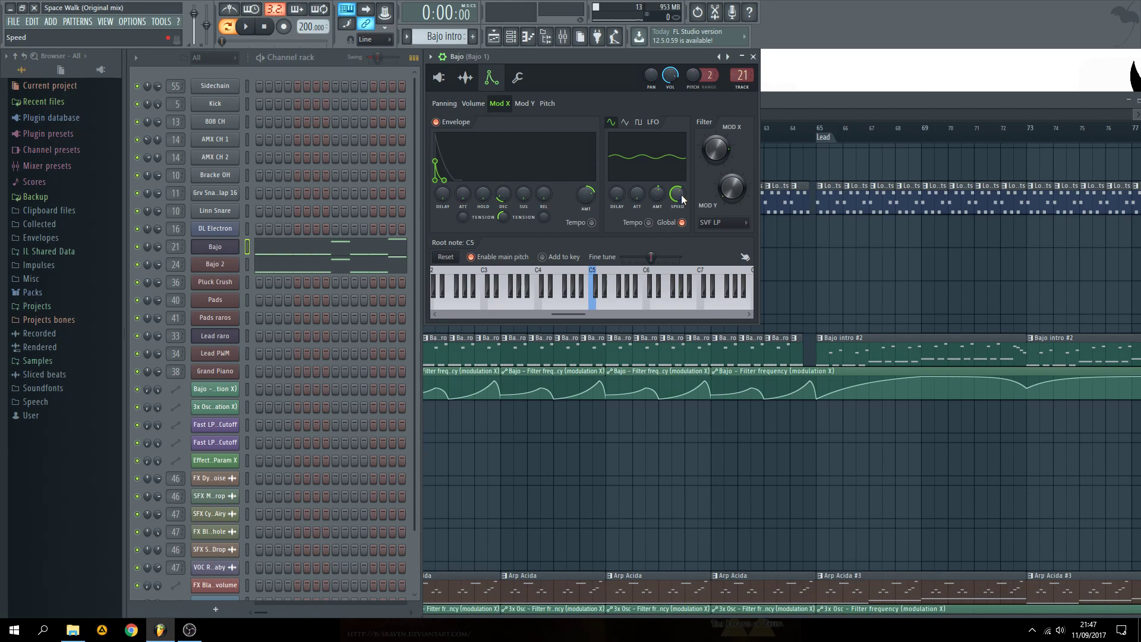
key(x)
key(x)
key(x)
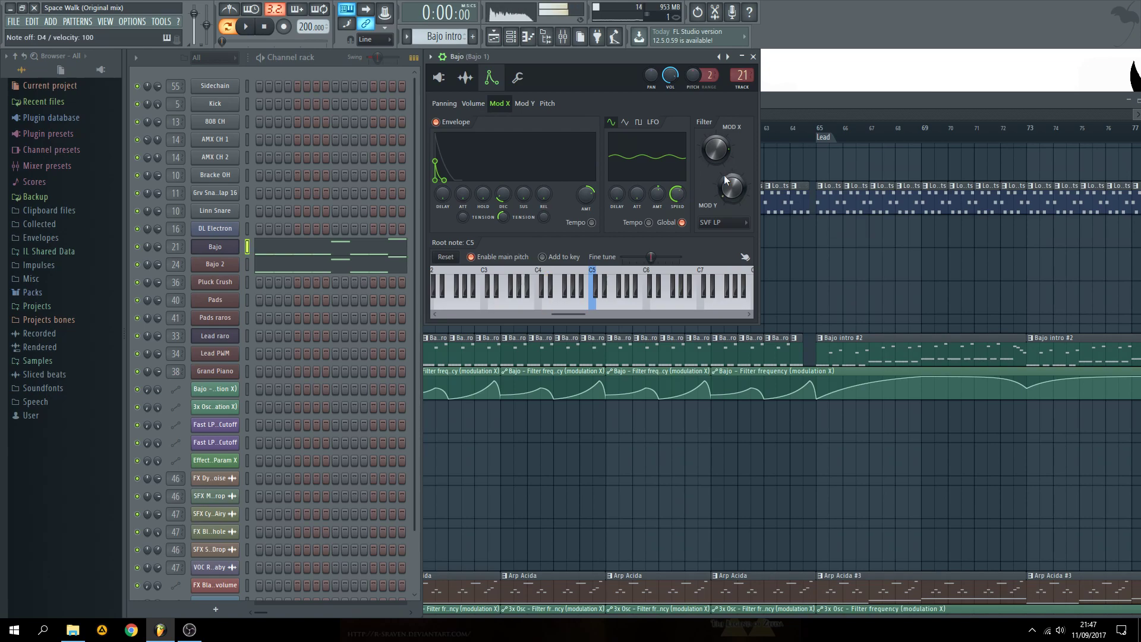
key(x)
key(x)
key(x)
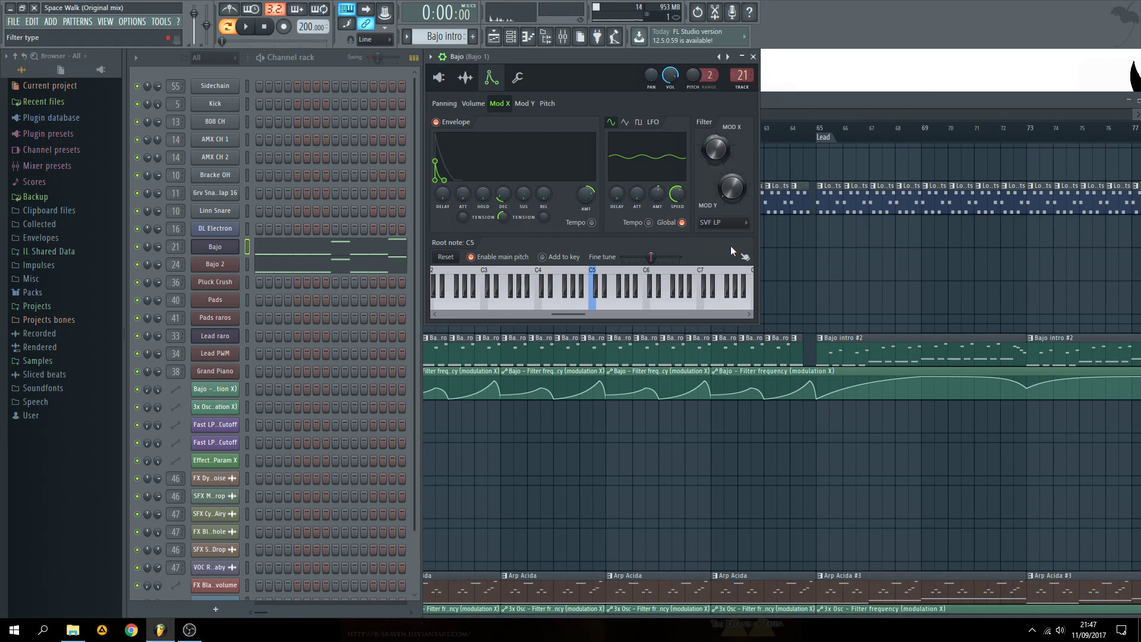
click(559, 372)
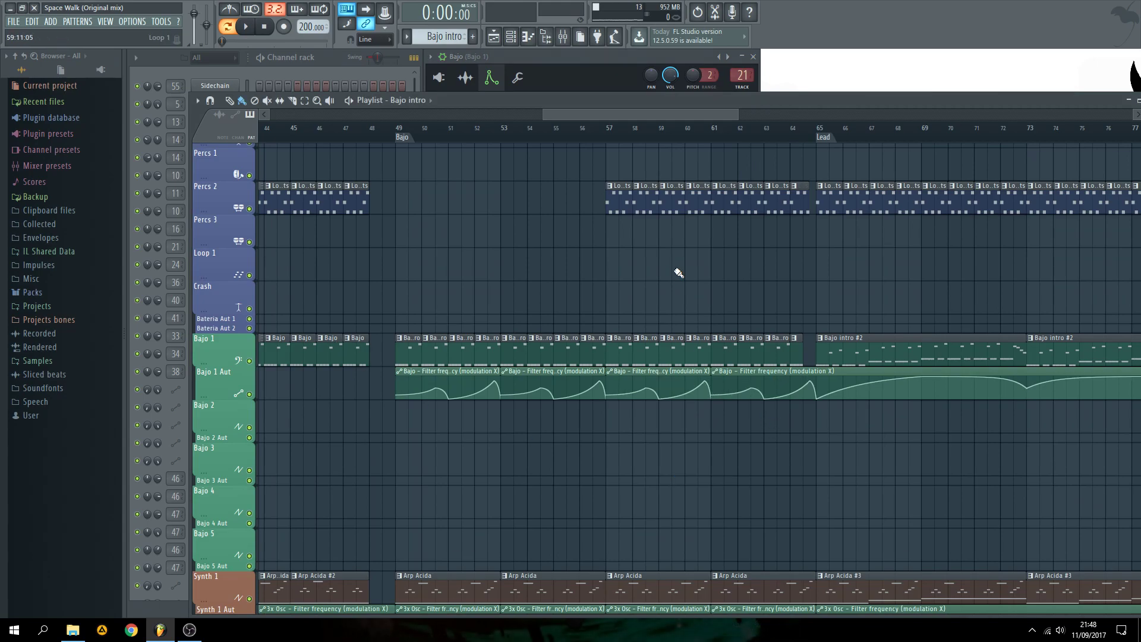
- Select the Bateria pattern from the Kick clips at the Bajo marker and play its drum steps in the channel rack
ctrl+scroll(719, 293, up, 2)
scroll(535, 305, up, 5)
ctrl+scroll(458, 313, up, 2)
scroll(573, 420, down, 3)
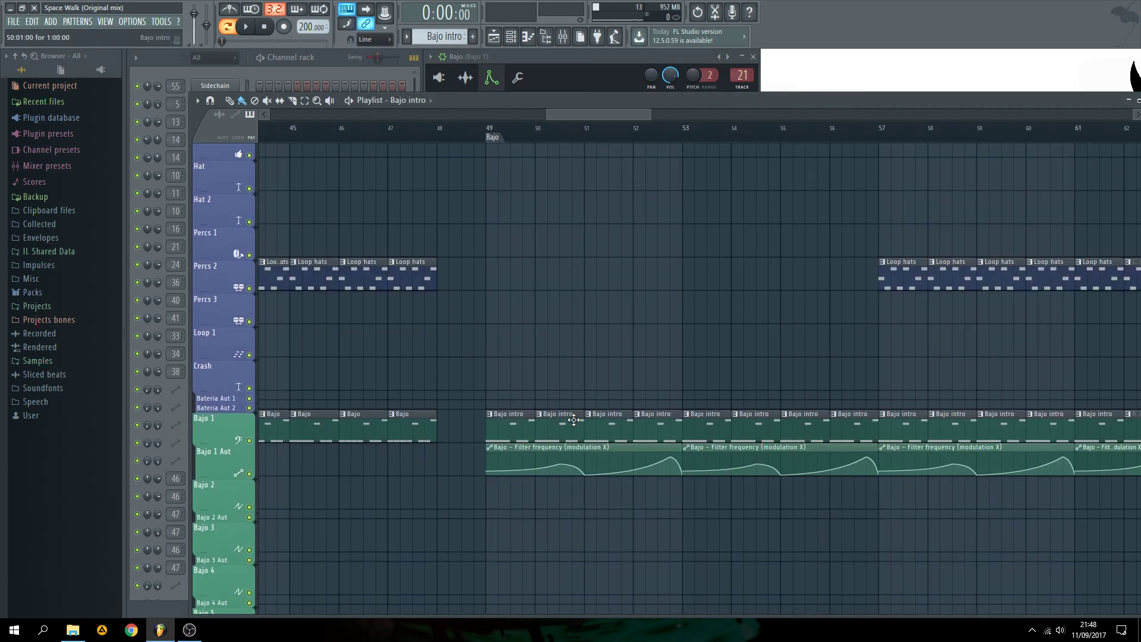
scroll(529, 262, up, 4)
click(499, 237)
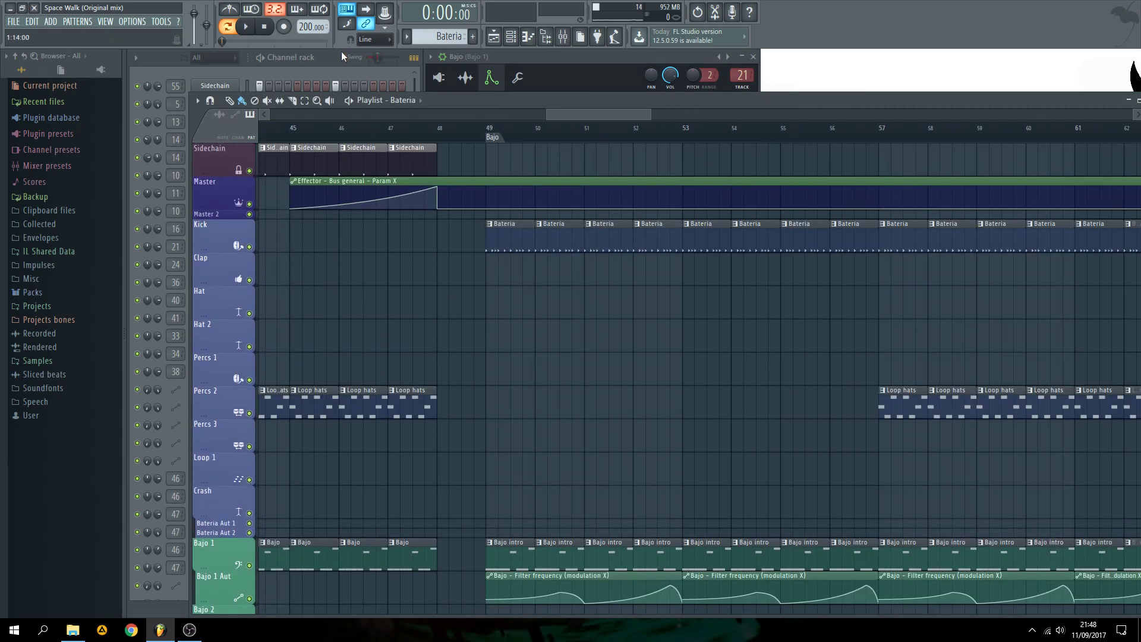
click(341, 56)
key(space)
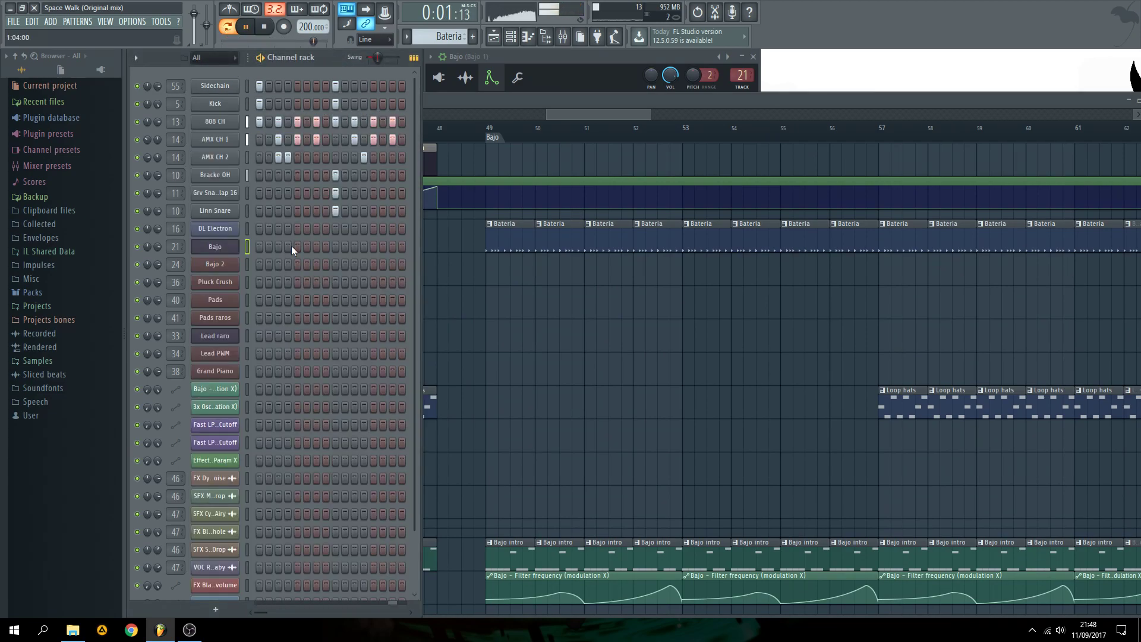
key(space)
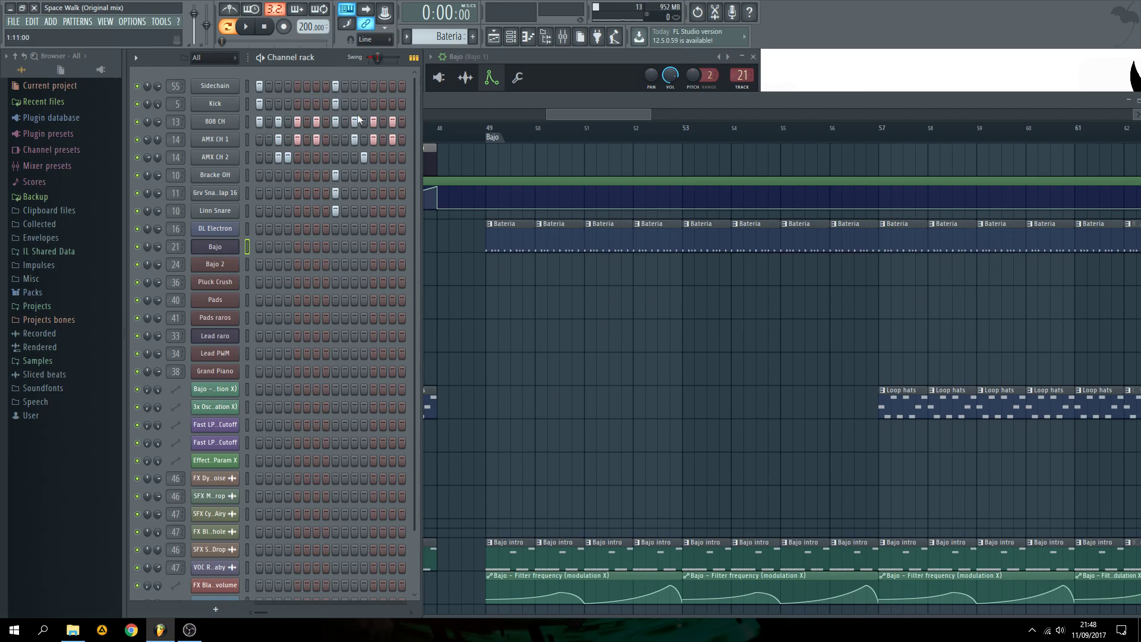
- Try an extra BOB CH hit on step 8 of the Bateria pattern during playback, then remove it and stop
key(space)
click(325, 122)
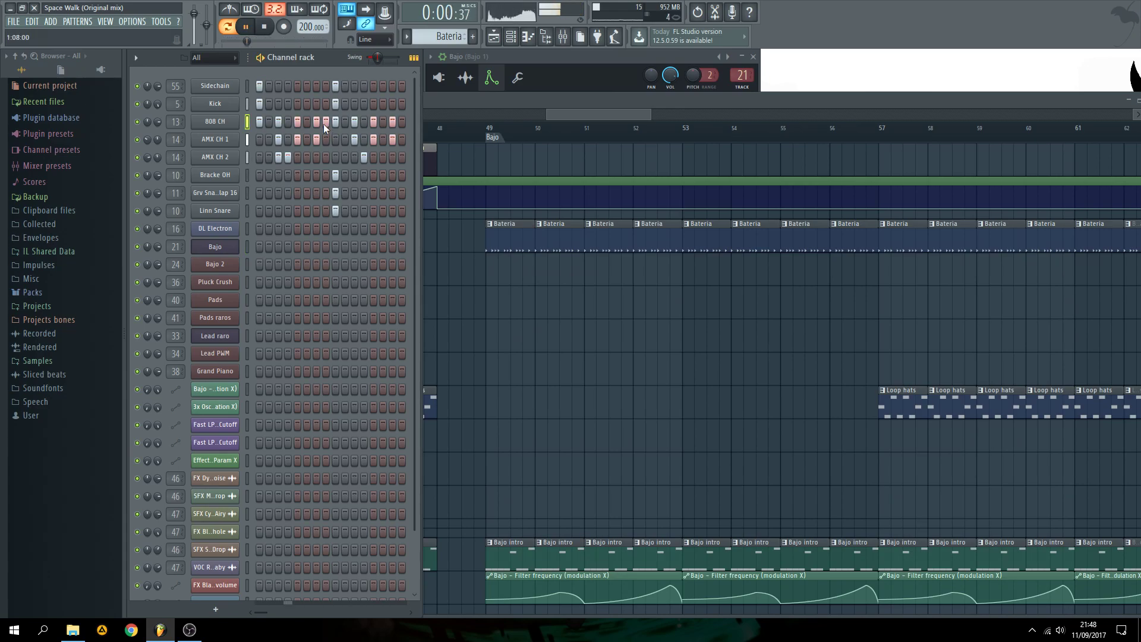
click(326, 122)
key(space)
- Try extra Sidechain and Kick hits on steps 5 and 13 of the Bateria pattern and play it
click(297, 85)
click(297, 103)
click(373, 85)
click(373, 103)
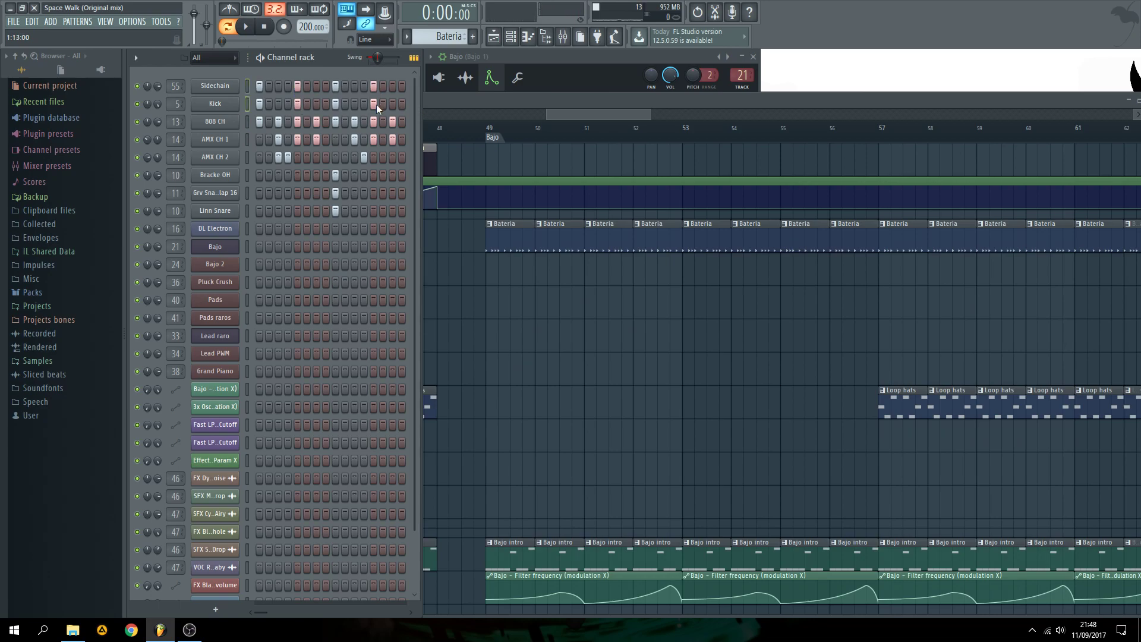
key(space)
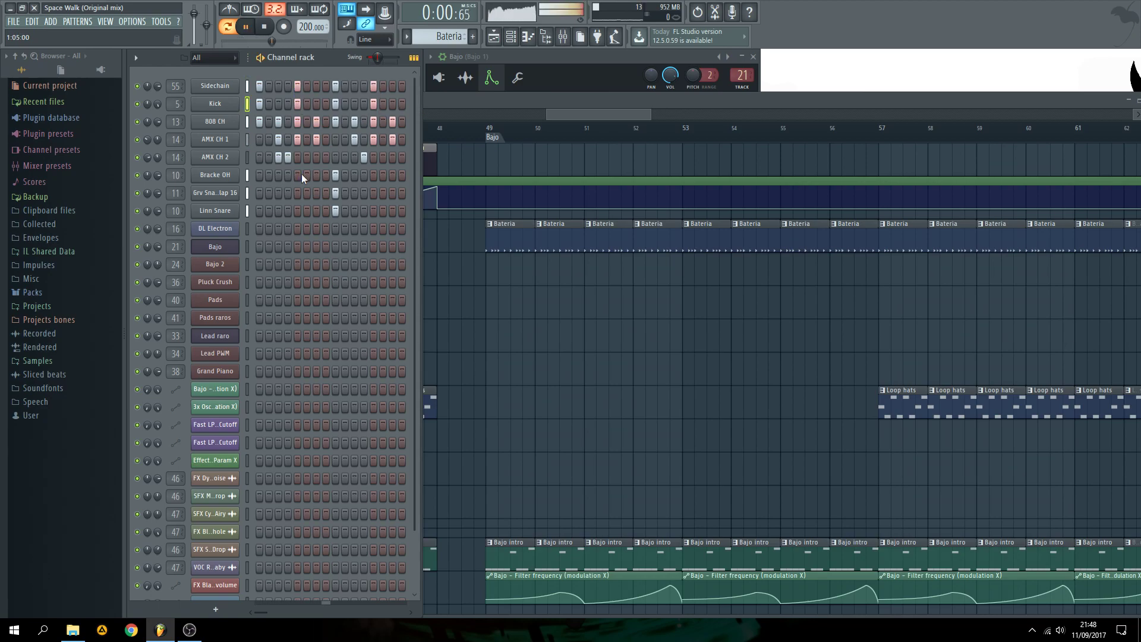
- Try moving the Bracke OH, clap and Linn Snare hits from step 9 to steps 5 and 13, and play the beat
click(297, 174)
key(space)
click(297, 192)
click(297, 210)
click(335, 210)
click(335, 193)
click(335, 175)
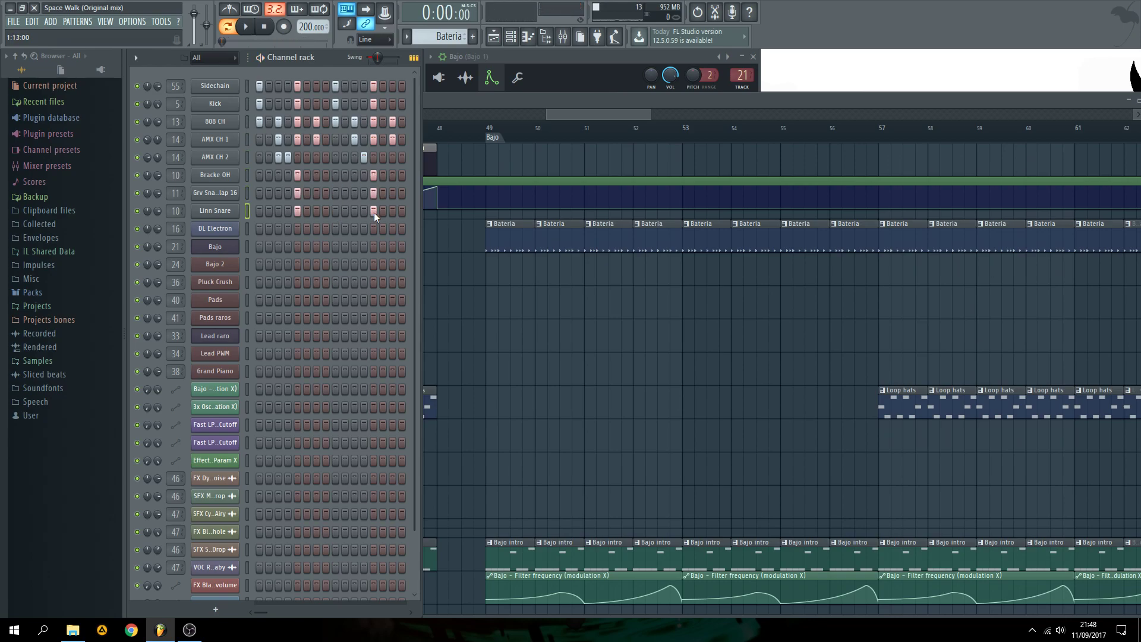
key(space)
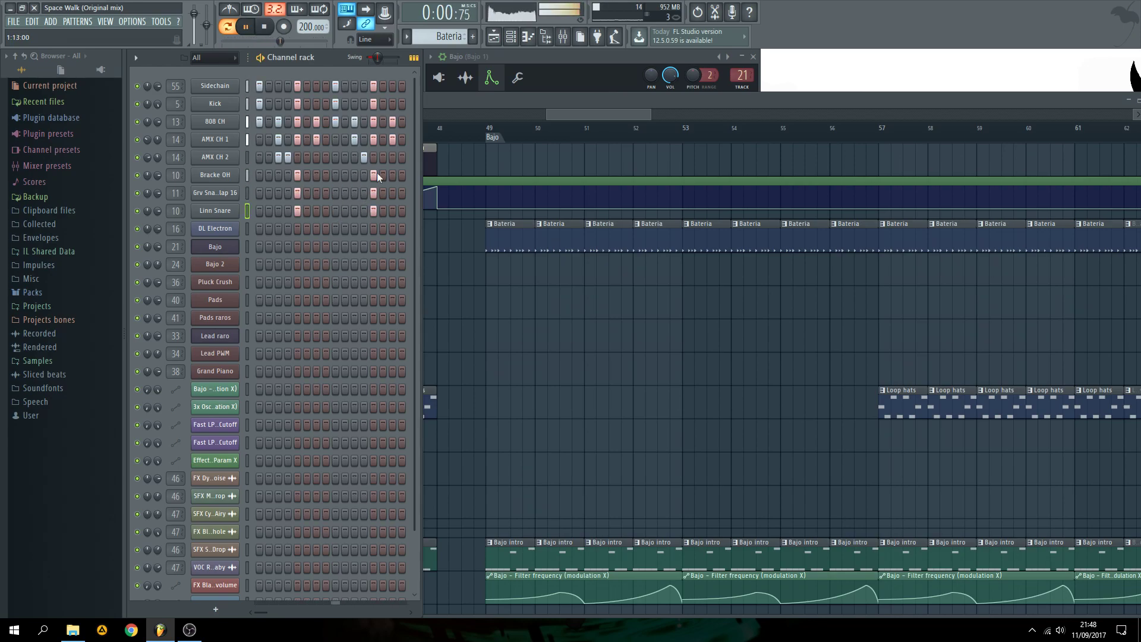
- Restore the clap and snare hits to step 9, remove the extra Kick and Sidechain hits, and replay the Bateria pattern briefly
key(space)
click(375, 175)
click(372, 192)
click(372, 210)
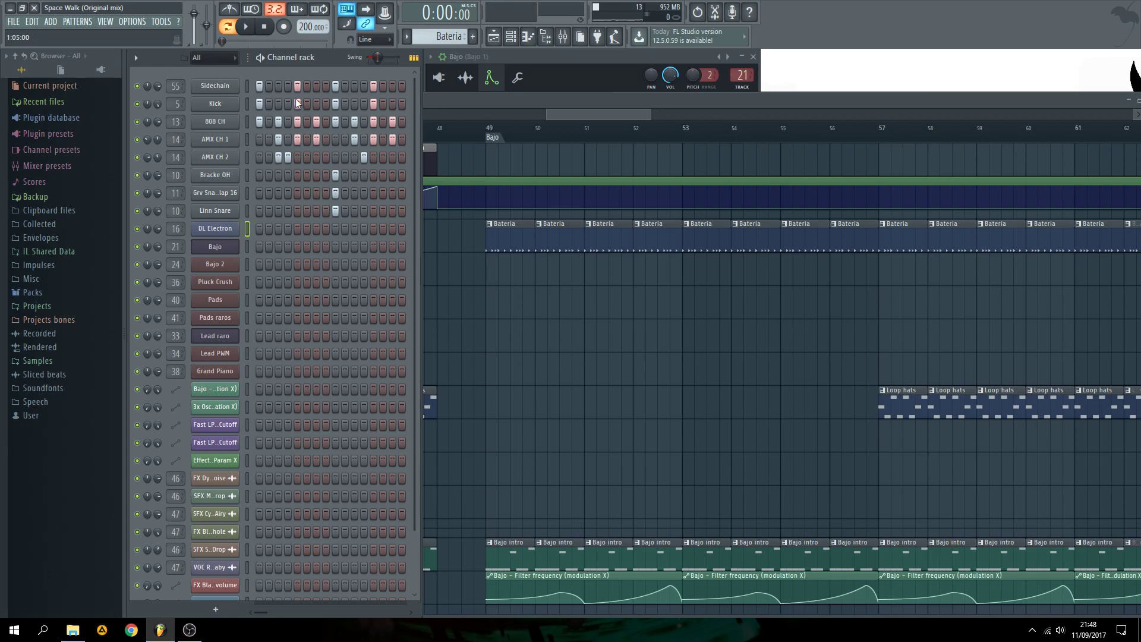
click(373, 101)
click(371, 89)
key(space)
key(space)
- Look over the synth, pad, piano and FX clips after the Bajo marker in the playlist and select the Piano pattern
key(F5)
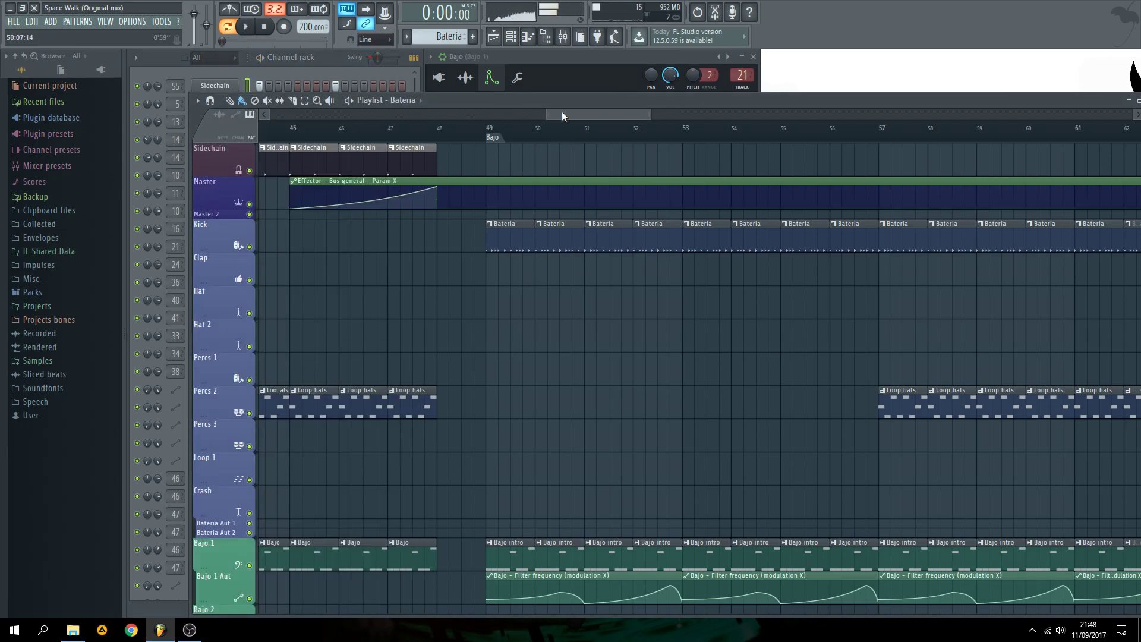
drag(561, 116, 576, 116)
scroll(550, 207, down, 10)
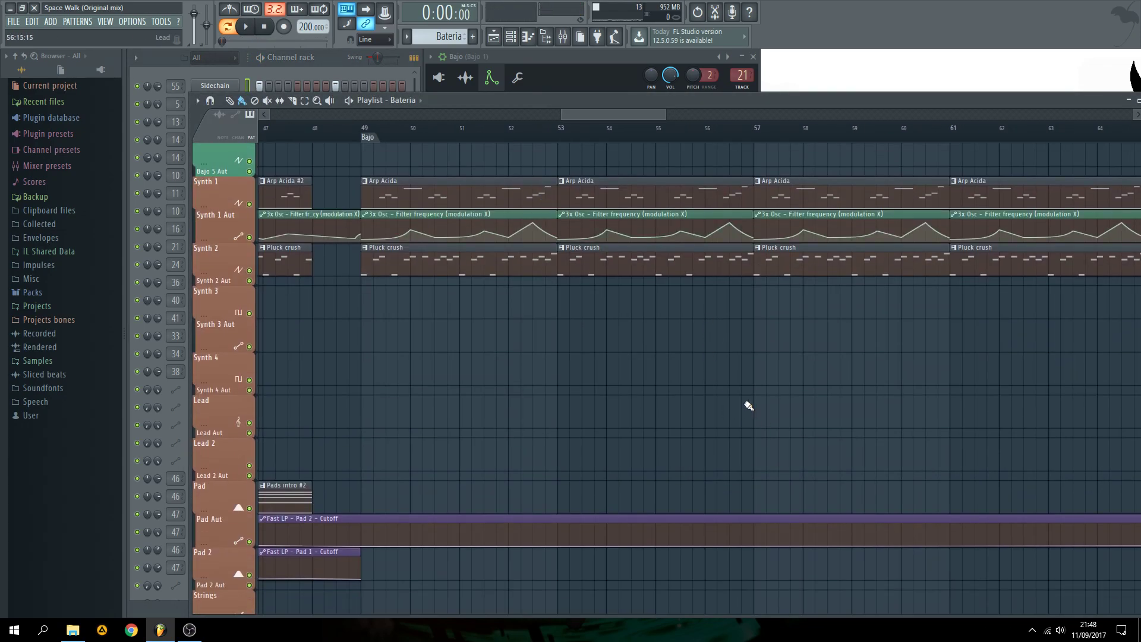
scroll(586, 392, down, 4)
scroll(659, 395, down, 4)
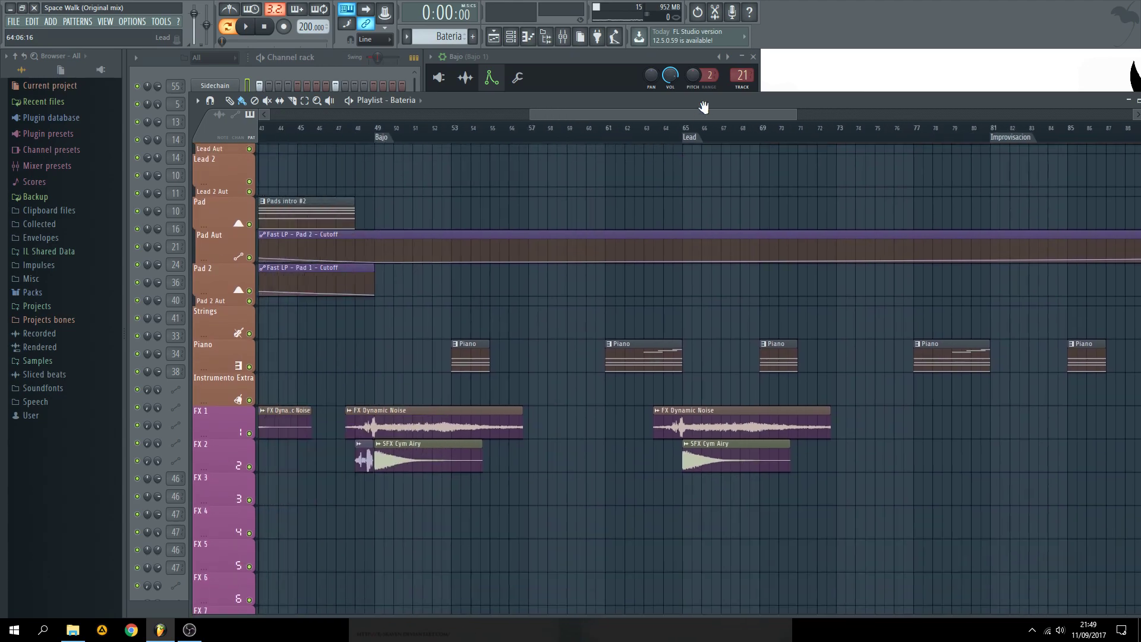
scroll(420, 343, down, 2)
scroll(466, 329, up, 4)
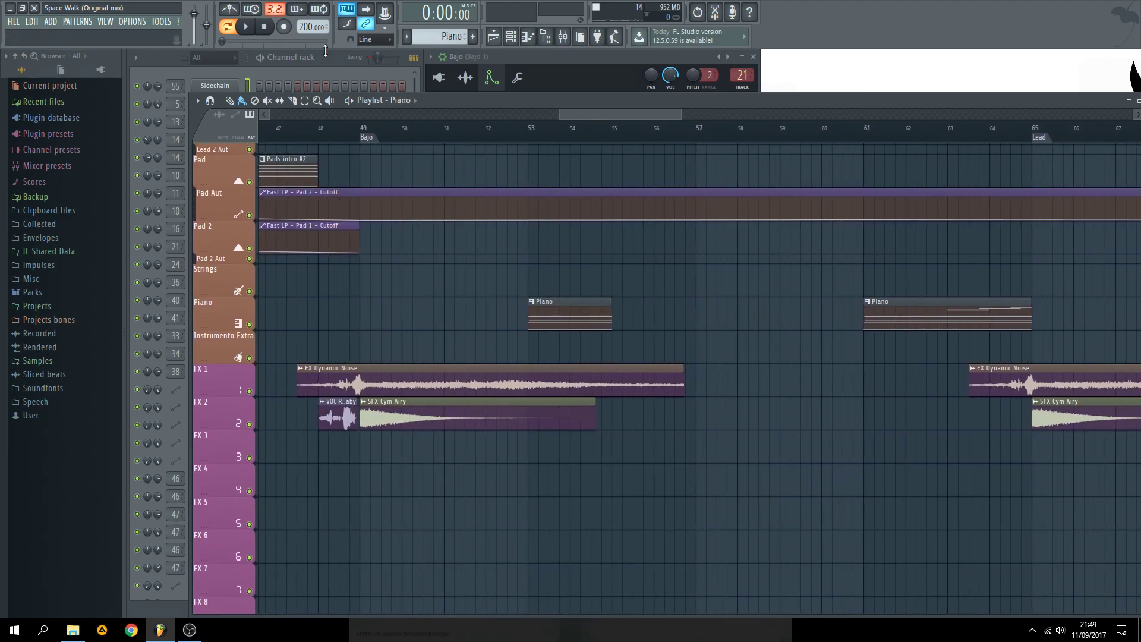
- Play the Piano pattern in the Grand Piano piano roll while viewing its high and low notes, and stop playback
click(324, 51)
key(F7)
key(space)
scroll(282, 202, down, 6)
scroll(291, 294, up, 5)
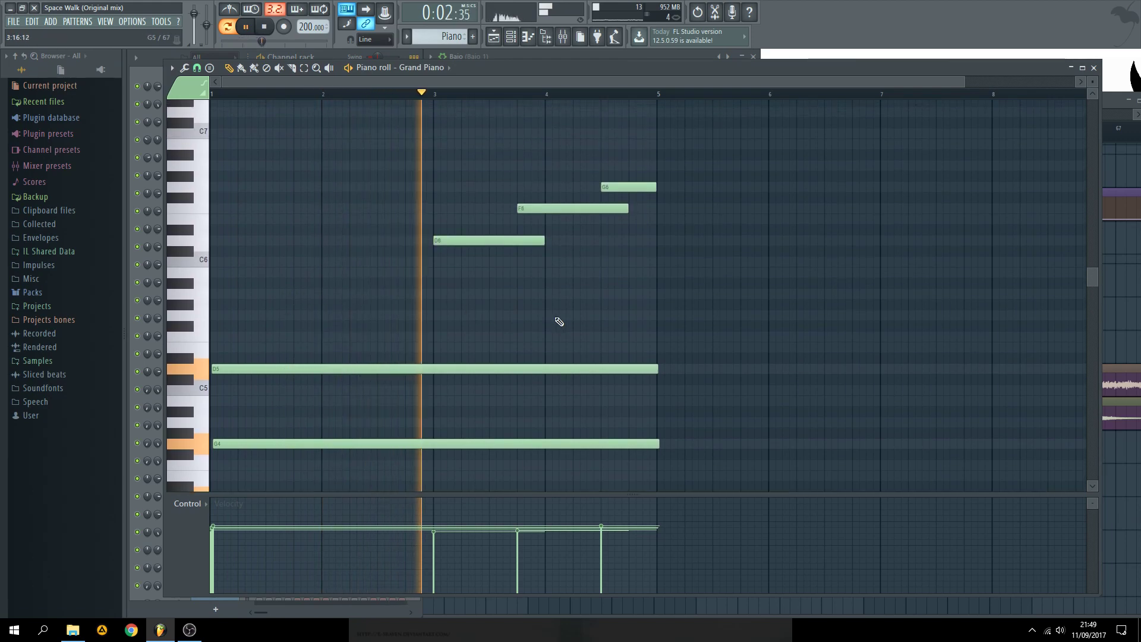
scroll(796, 268, down, 5)
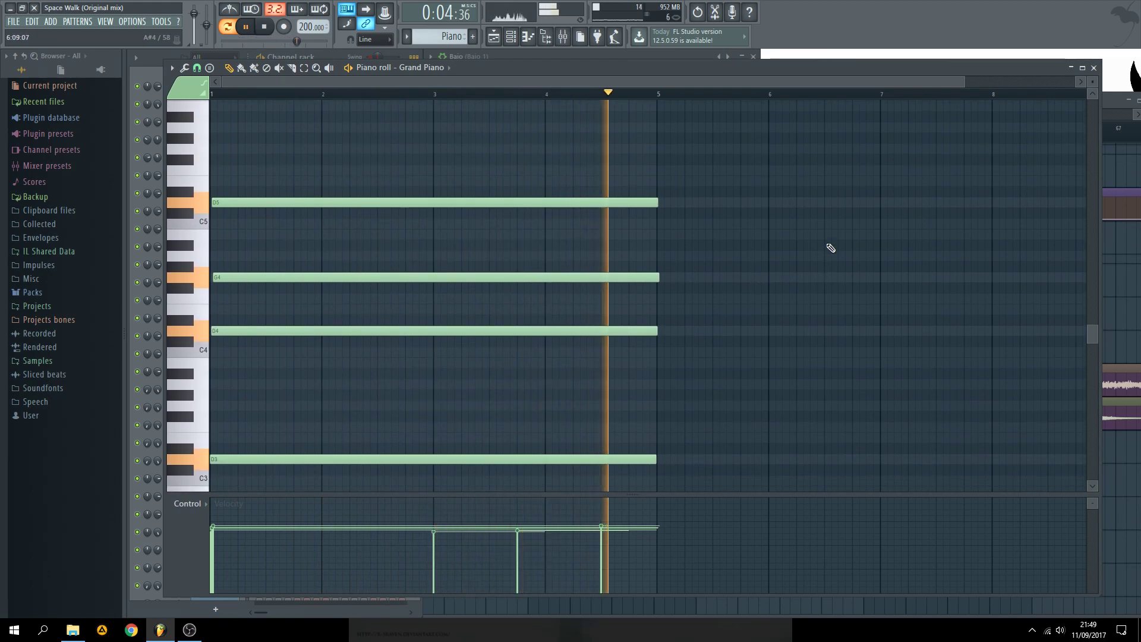
scroll(772, 236, up, 2)
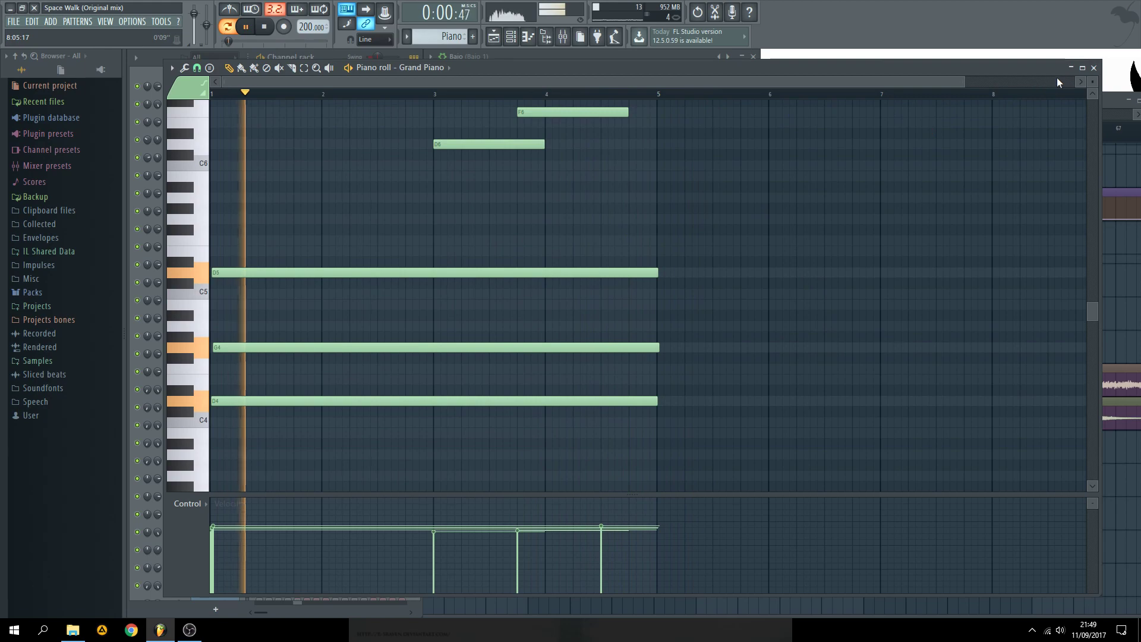
key(space)
- View the Grand Piano channel's DirectWave instrument beside the channel rack, close the piano roll and return to the playlist
click(329, 55)
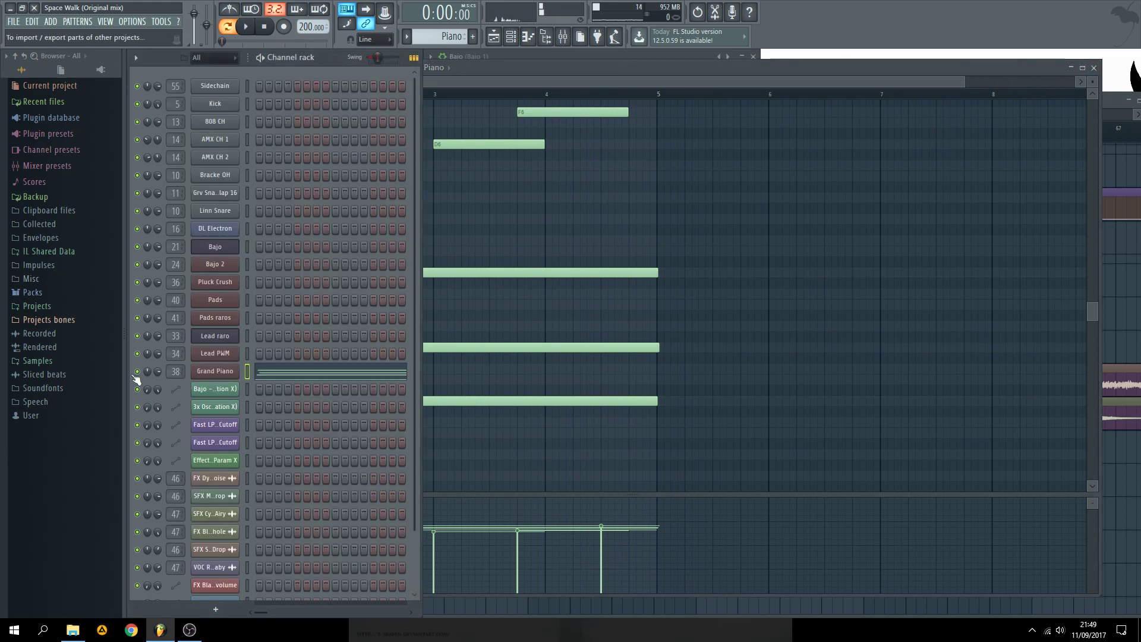
click(215, 371)
drag(325, 175, 557, 60)
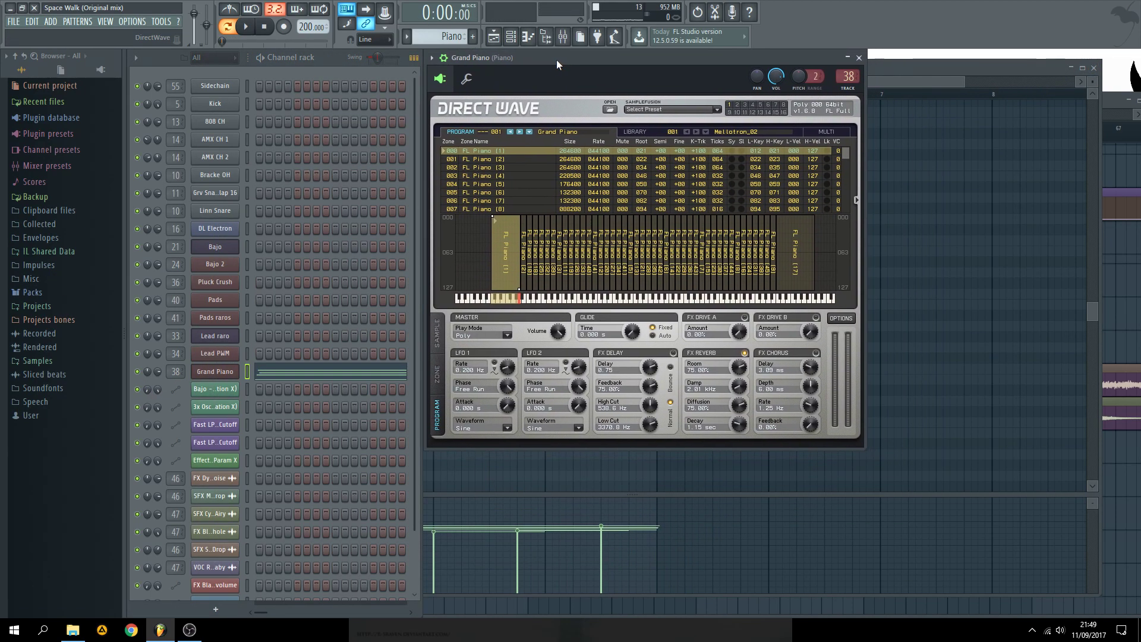
click(1093, 70)
click(1036, 99)
- Select the Lead PWM pattern from the Lead section and inspect its channel's PoiZone settings while auditioning notes
scroll(408, 285, up, 6)
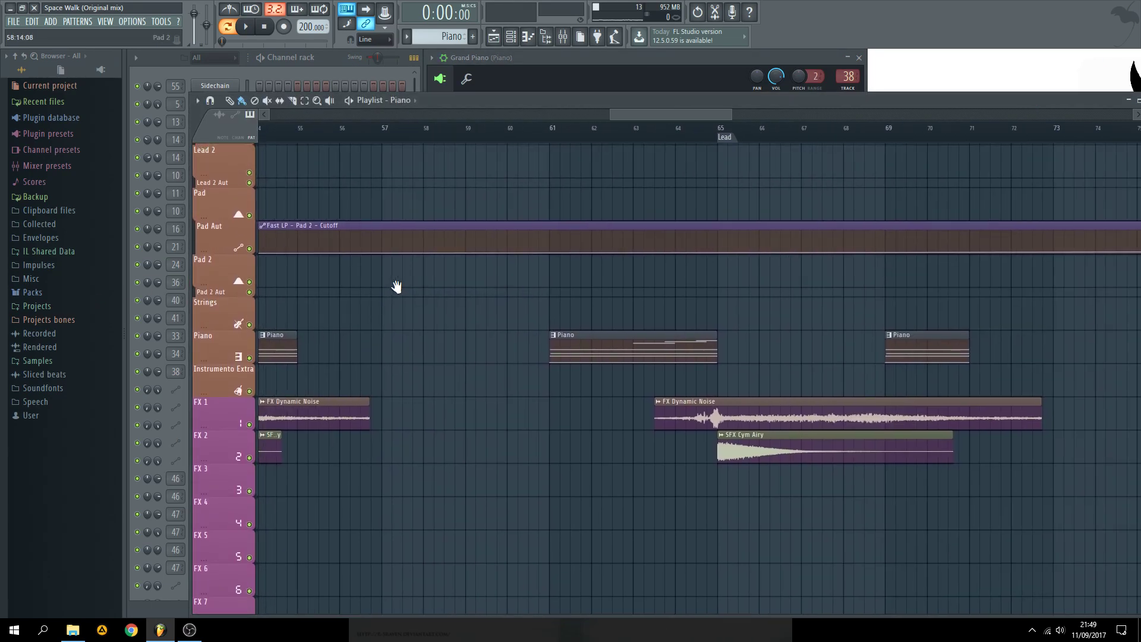
scroll(551, 446, down, 4)
drag(894, 337, 755, 419)
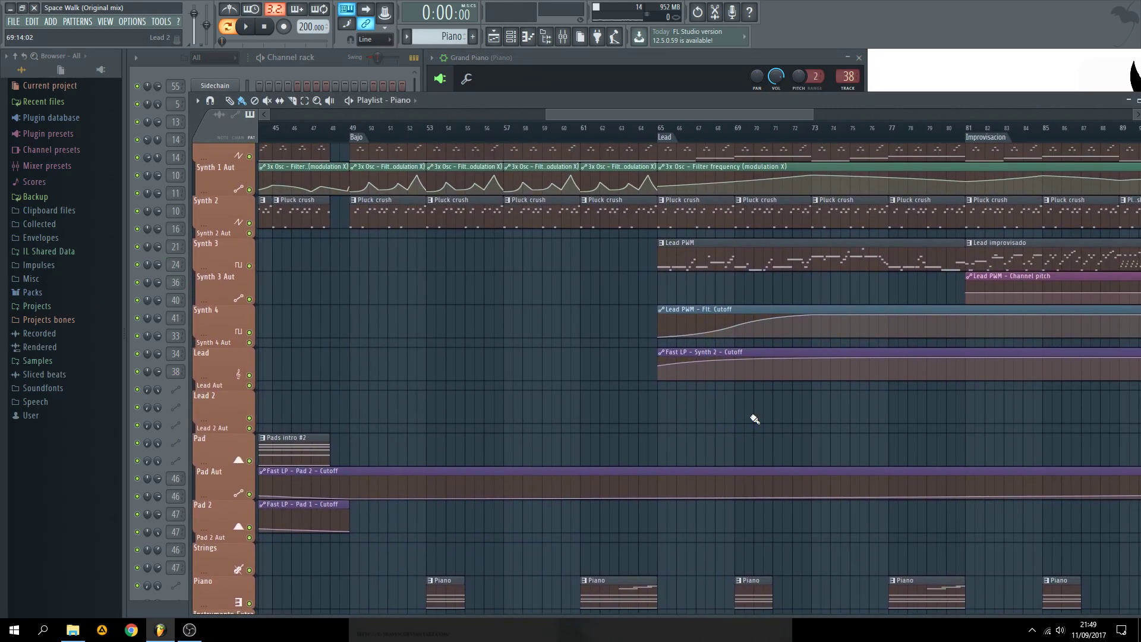
mouse_move(462, 579)
mouse_down()
mouse_move(552, 579)
mouse_move(464, 580)
mouse_up()
drag(873, 435, 584, 573)
click(436, 398)
key(F6)
click(215, 354)
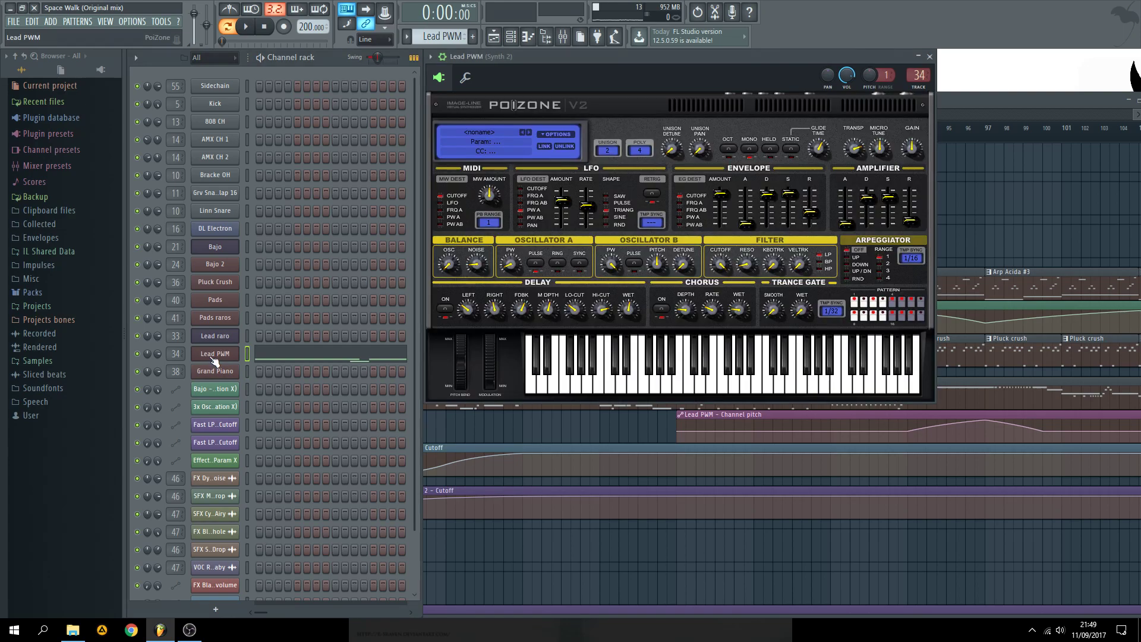
key(space)
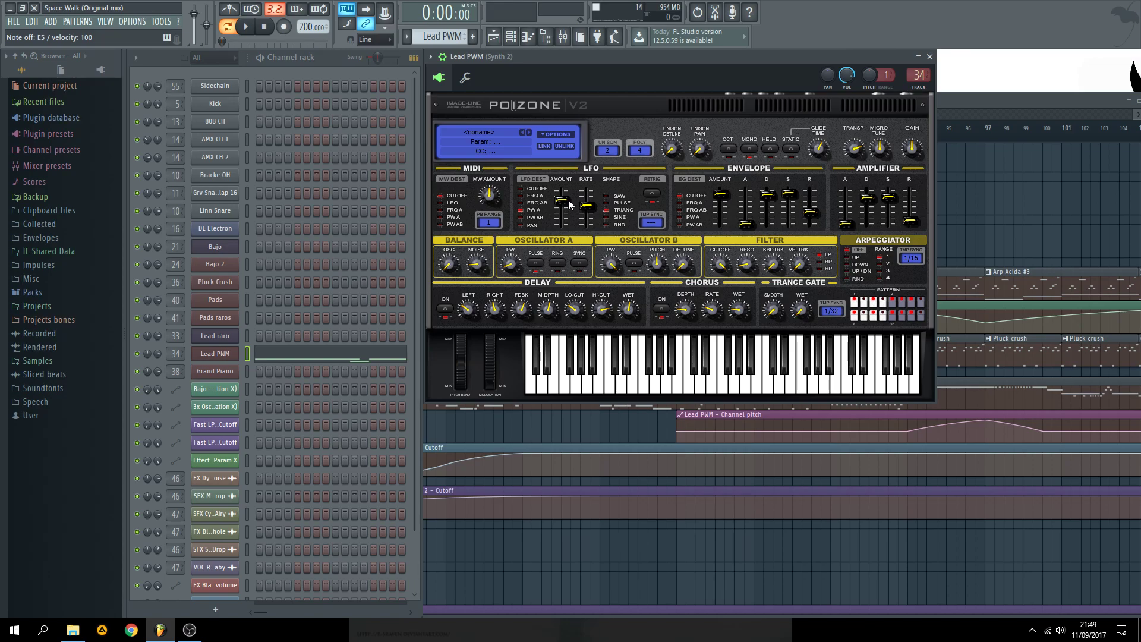
key(c)
- Play the Lead PWM melody through in its piano roll, and close the piano roll
click(298, 357)
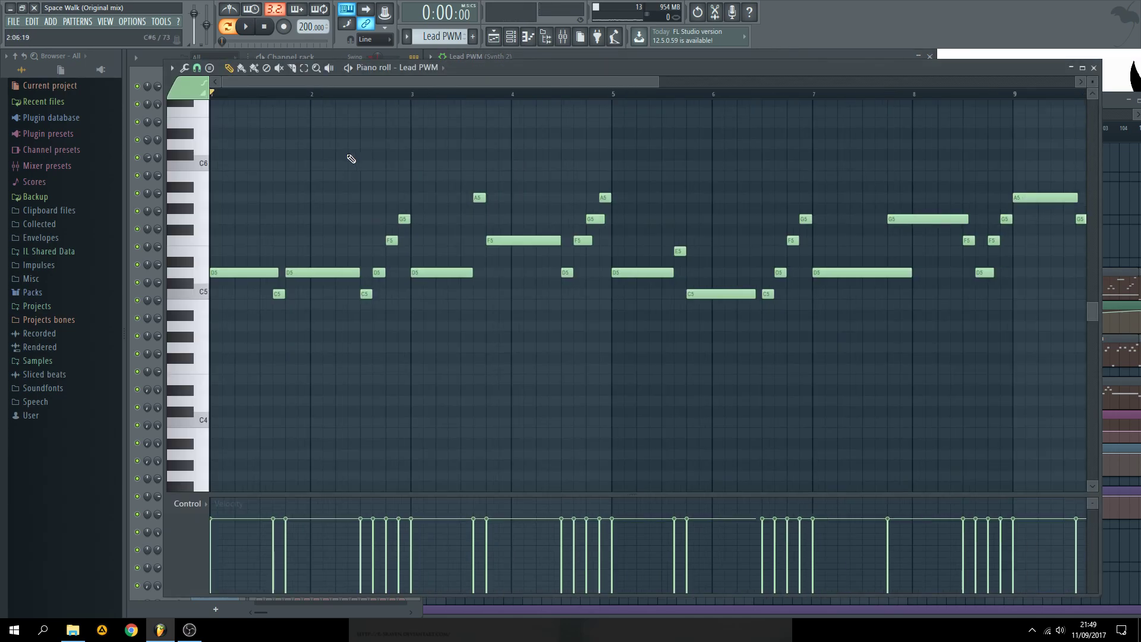
scroll(310, 215, up, 3)
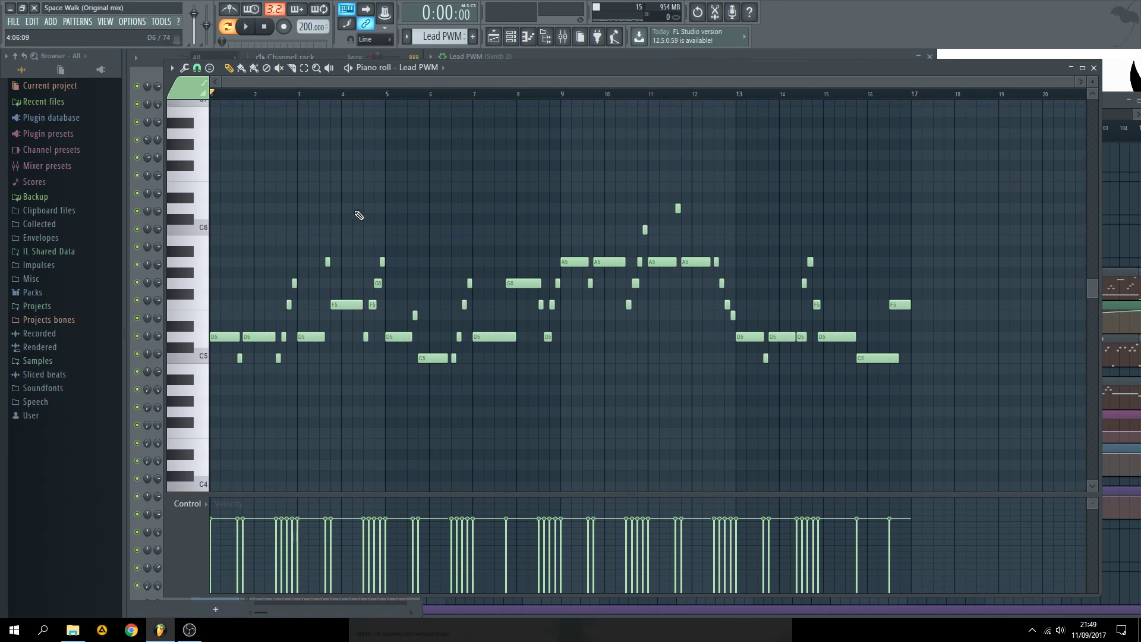
scroll(326, 82, up, 2)
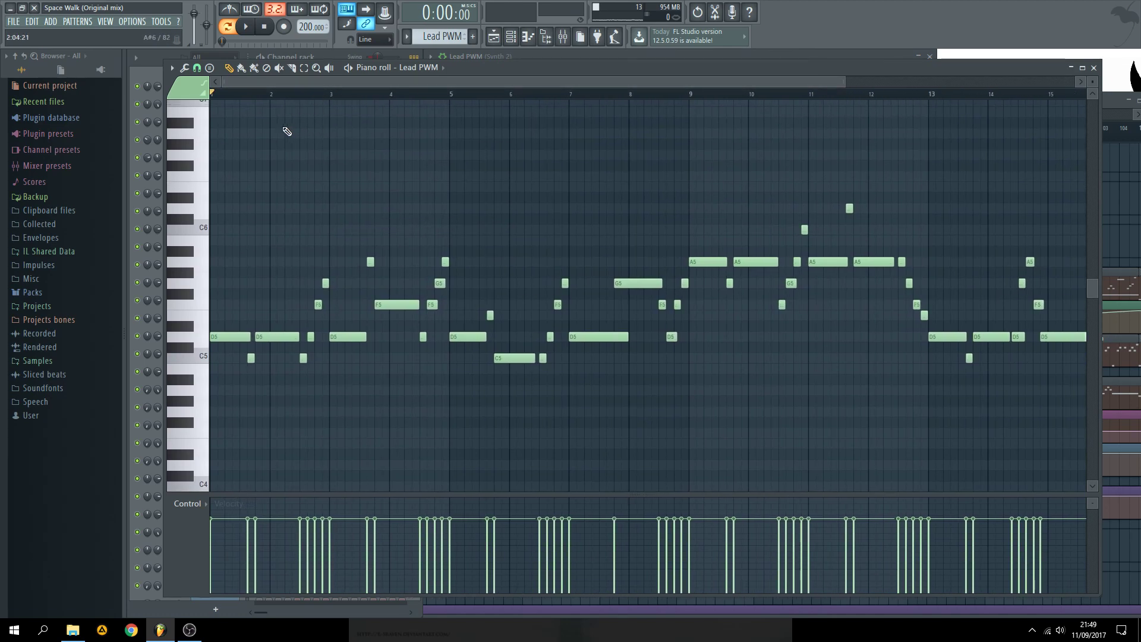
click(325, 282)
key(space)
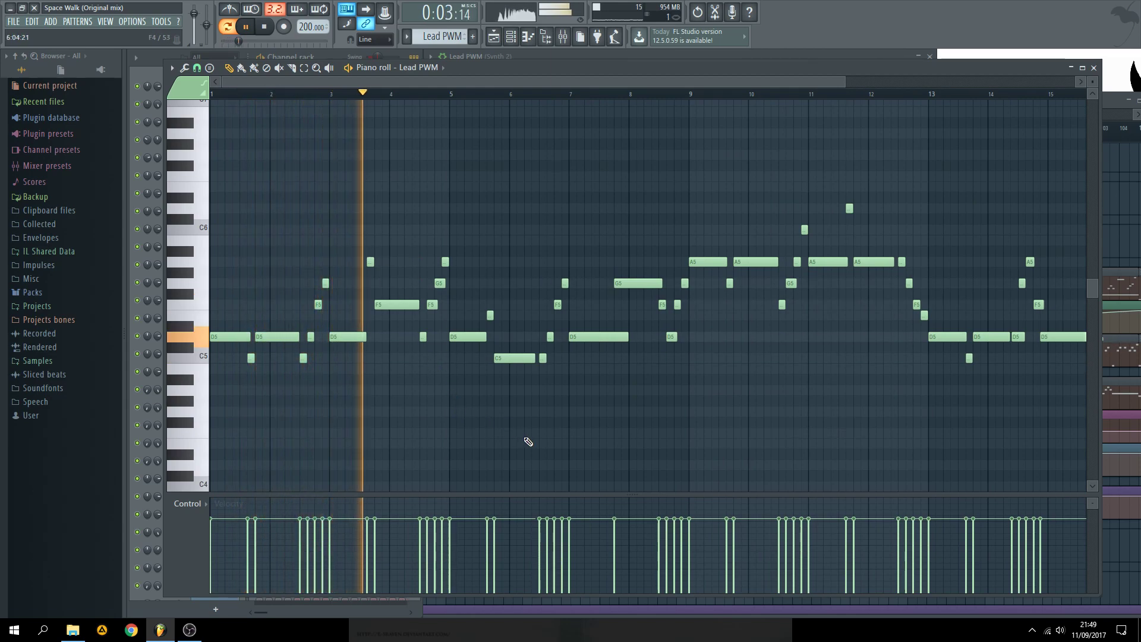
drag(511, 436, 664, 374)
scroll(574, 403, down, 2)
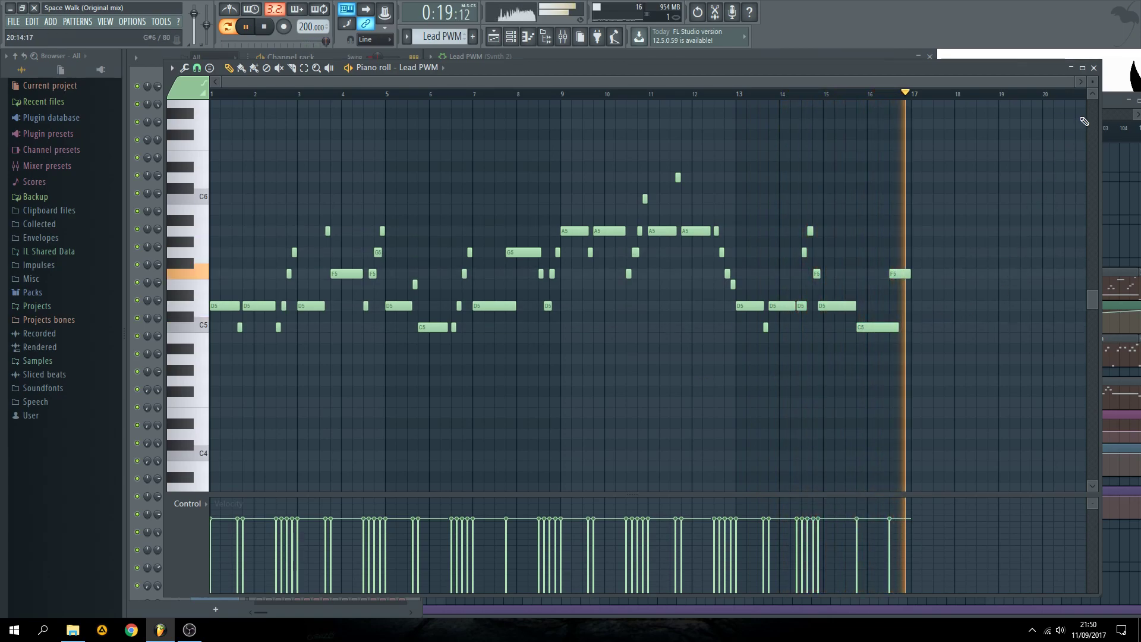
click(1094, 67)
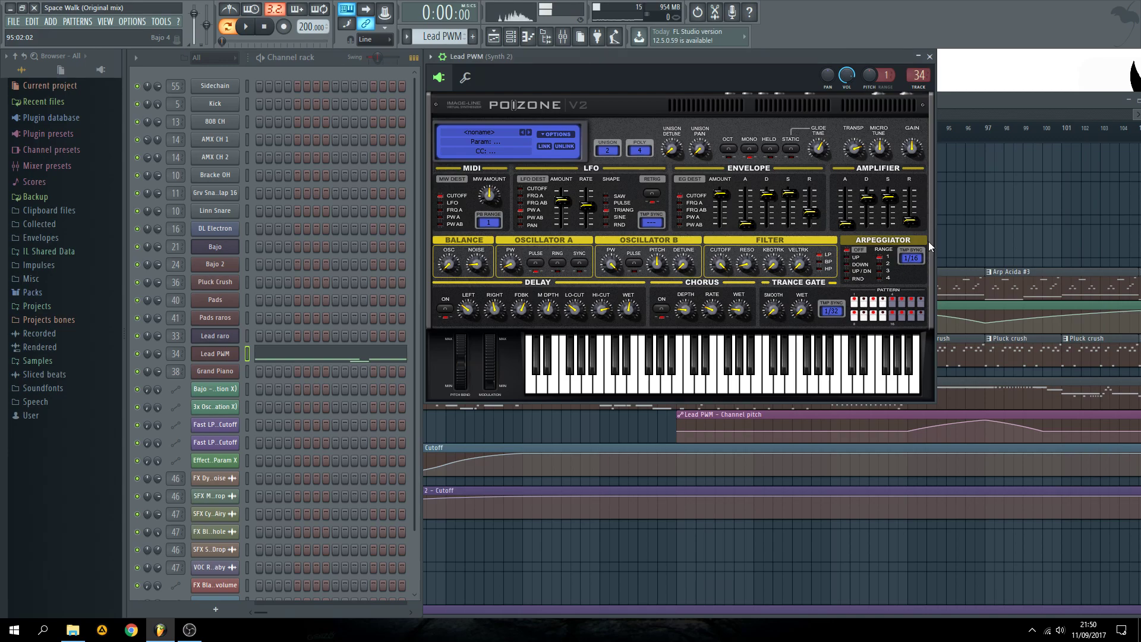
- Examine the playlist clips and automation from Lead through Improvisacion to Salida, and select the Lead improvisado pattern
click(884, 222)
scroll(885, 232, down, 3)
scroll(954, 263, up, 1)
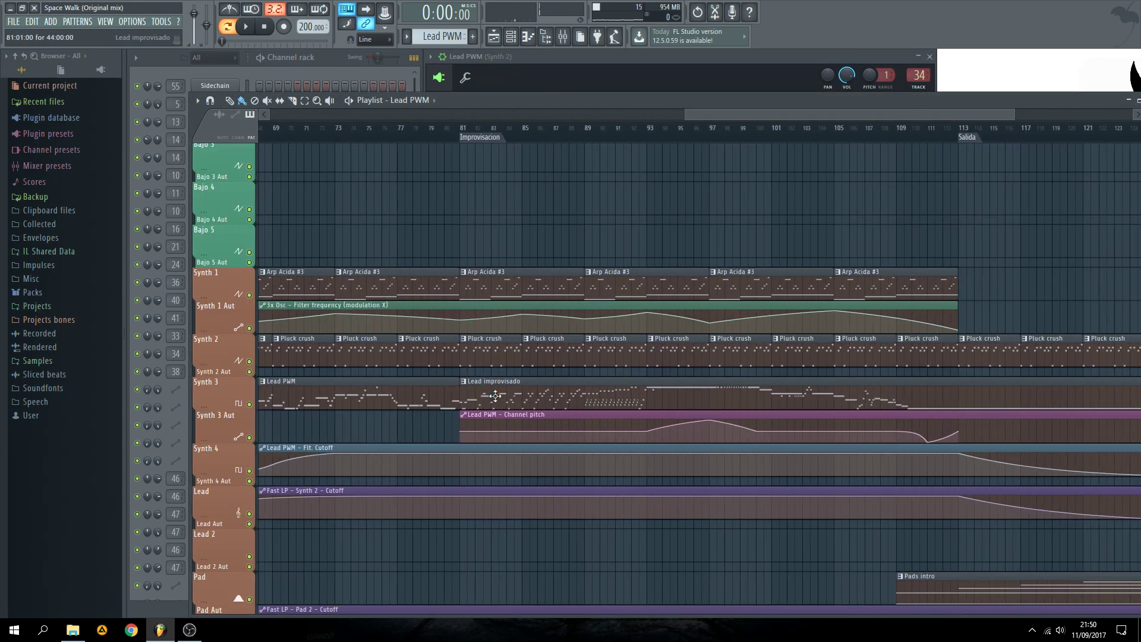
scroll(598, 150, down, 3)
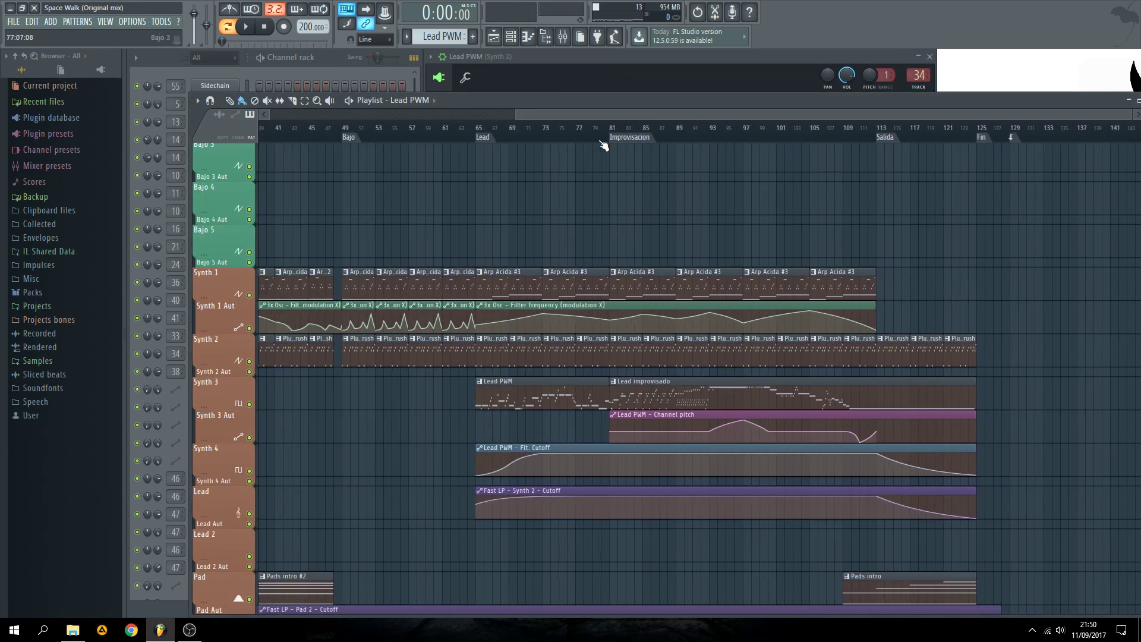
scroll(824, 174, up, 1)
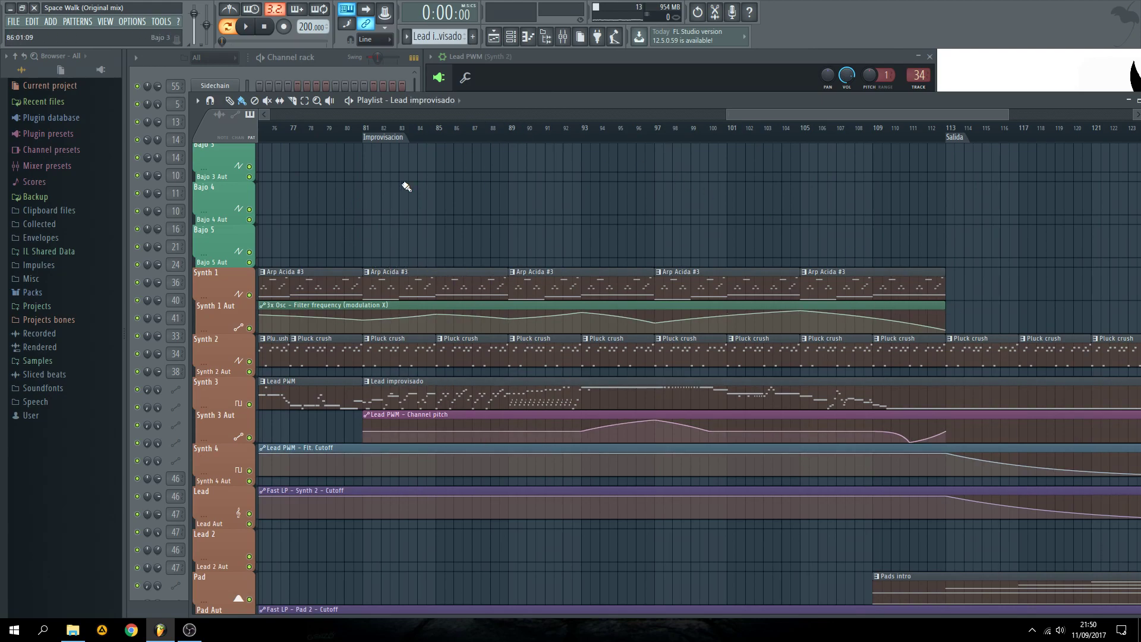
scroll(865, 209, up, 3)
scroll(683, 247, down, 3)
scroll(385, 255, up, 2)
scroll(874, 273, up, 1)
scroll(688, 319, down, 3)
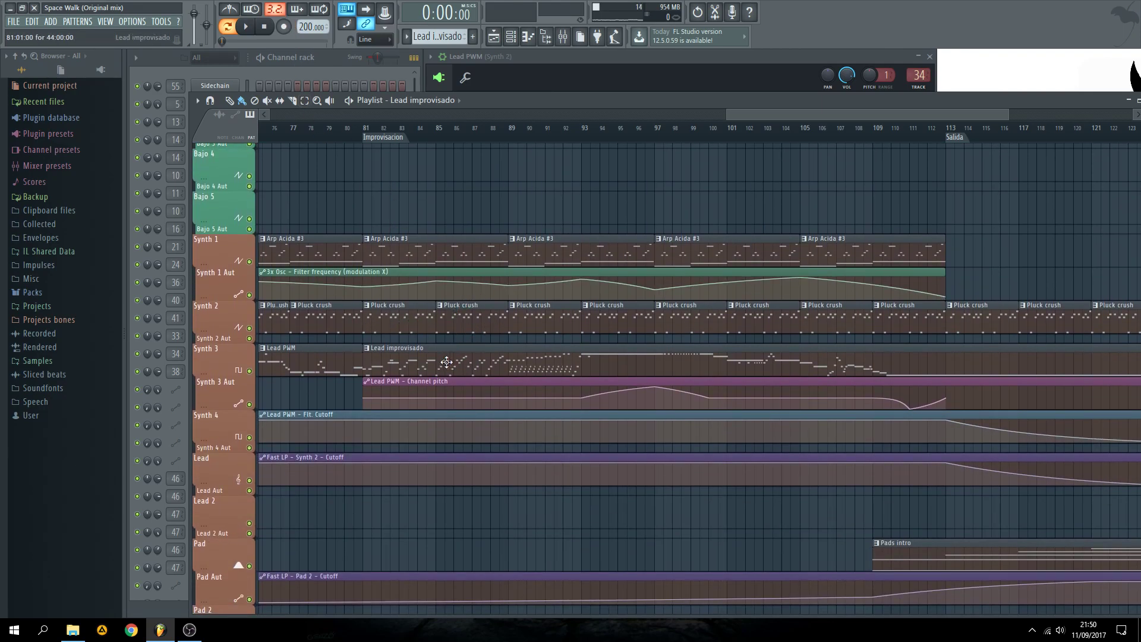
- Open the Lead PWM channel's piano roll for the Lead improvisado pattern and examine its notes from start to finish
click(353, 63)
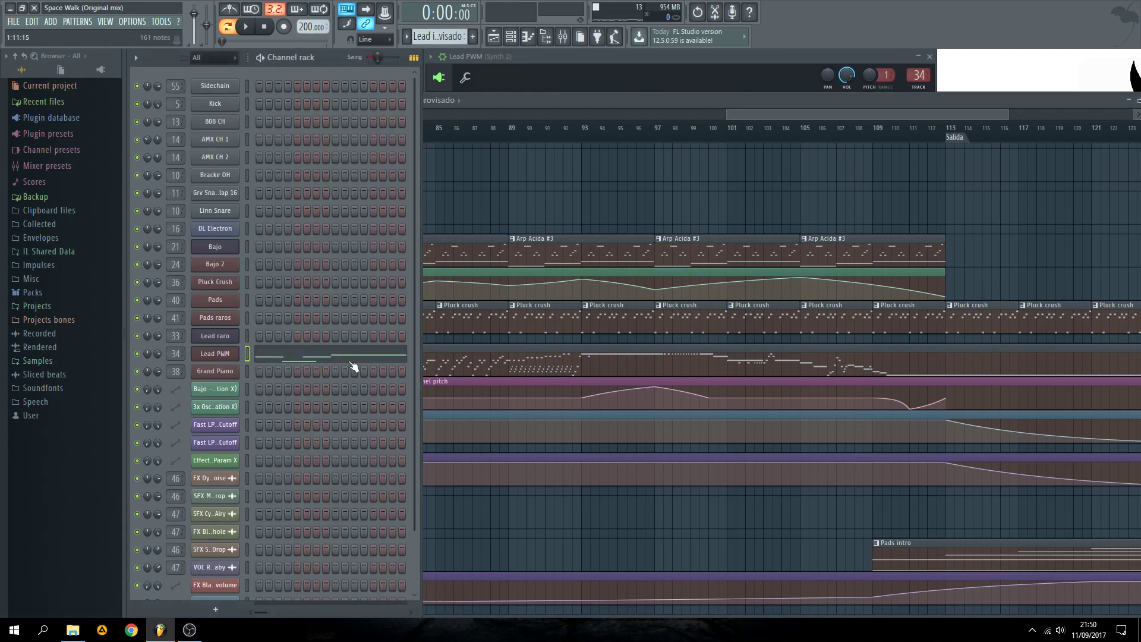
click(312, 360)
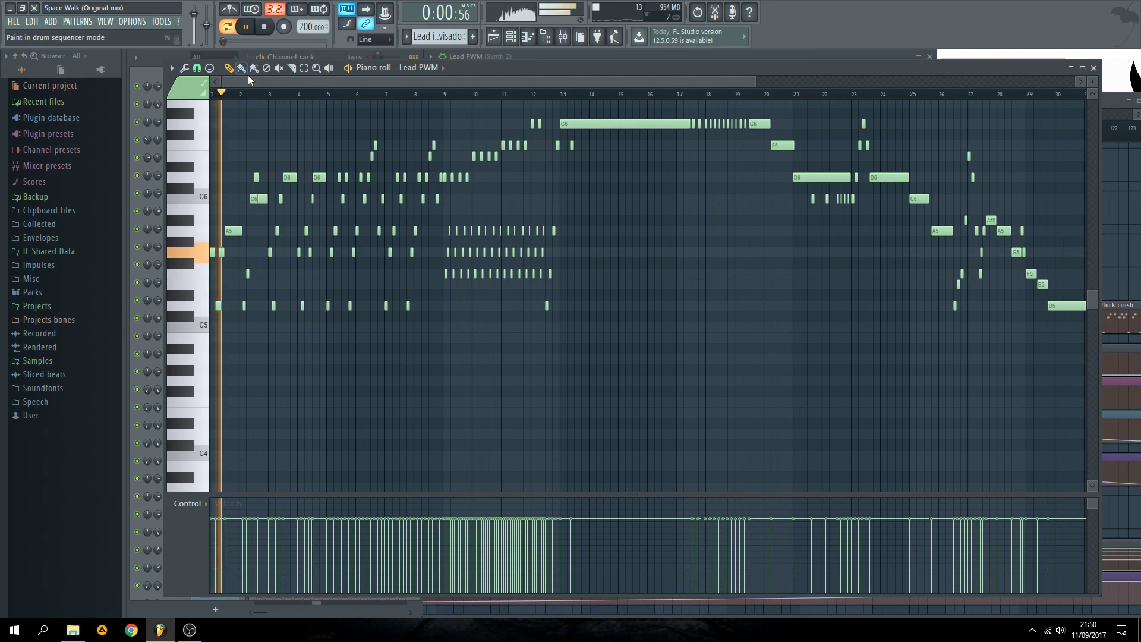
scroll(296, 351, up, 3)
key(space)
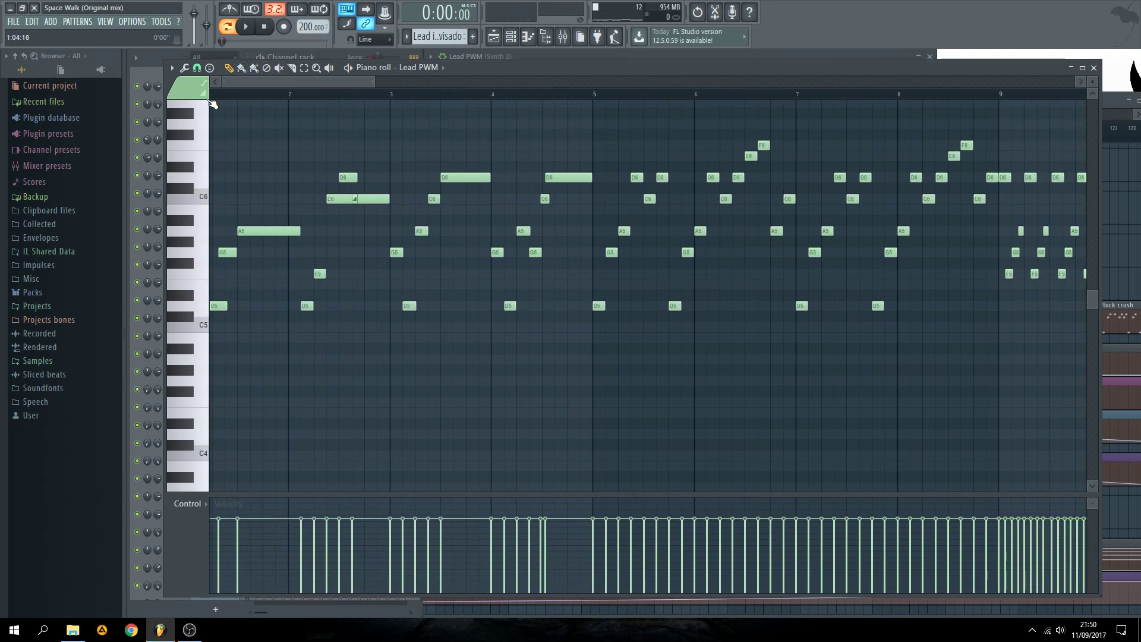
scroll(339, 313, down, 3)
scroll(1004, 312, down, 2)
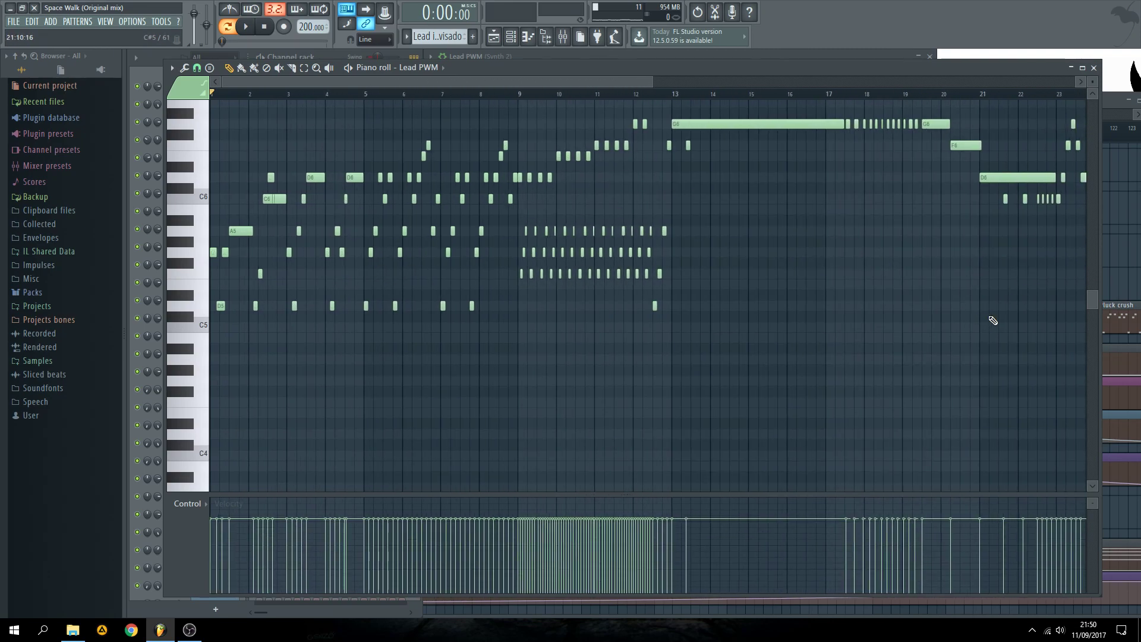
scroll(831, 336, up, 3)
scroll(702, 156, down, 2)
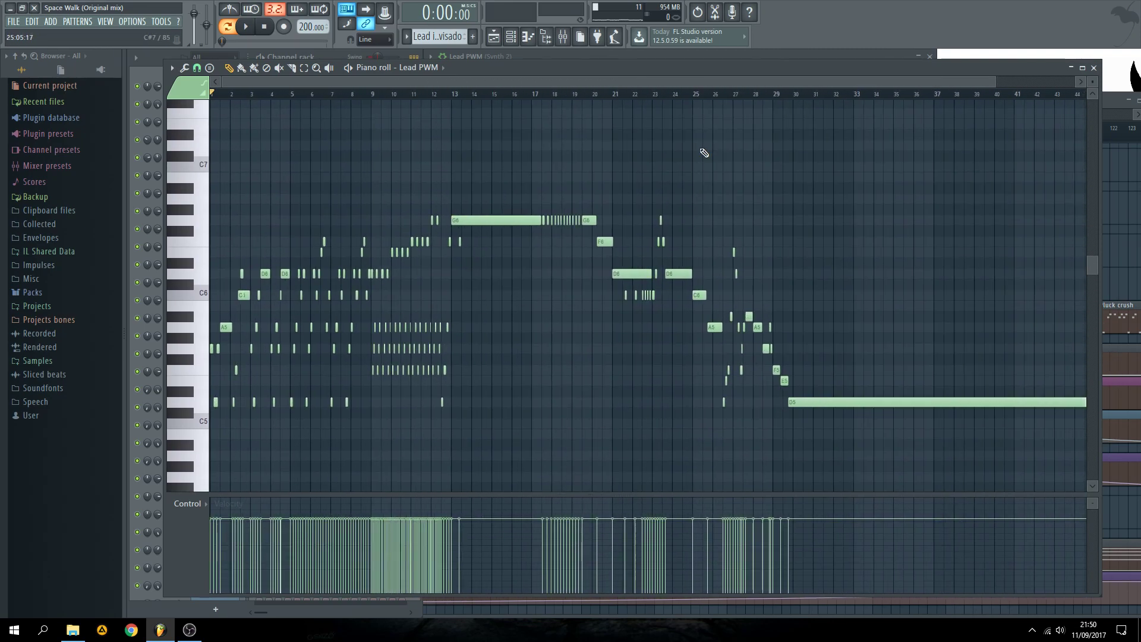
scroll(458, 158, up, 2)
scroll(522, 91, up, 2)
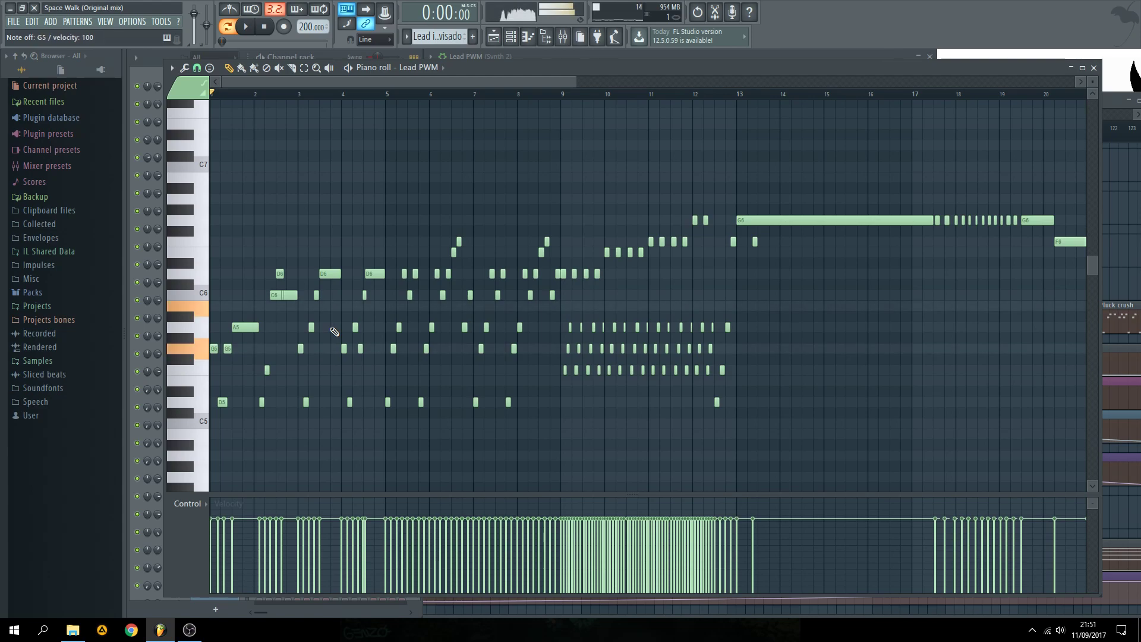
- Play the improvised lead through in the piano roll while following its notes, and stop playback
key(space)
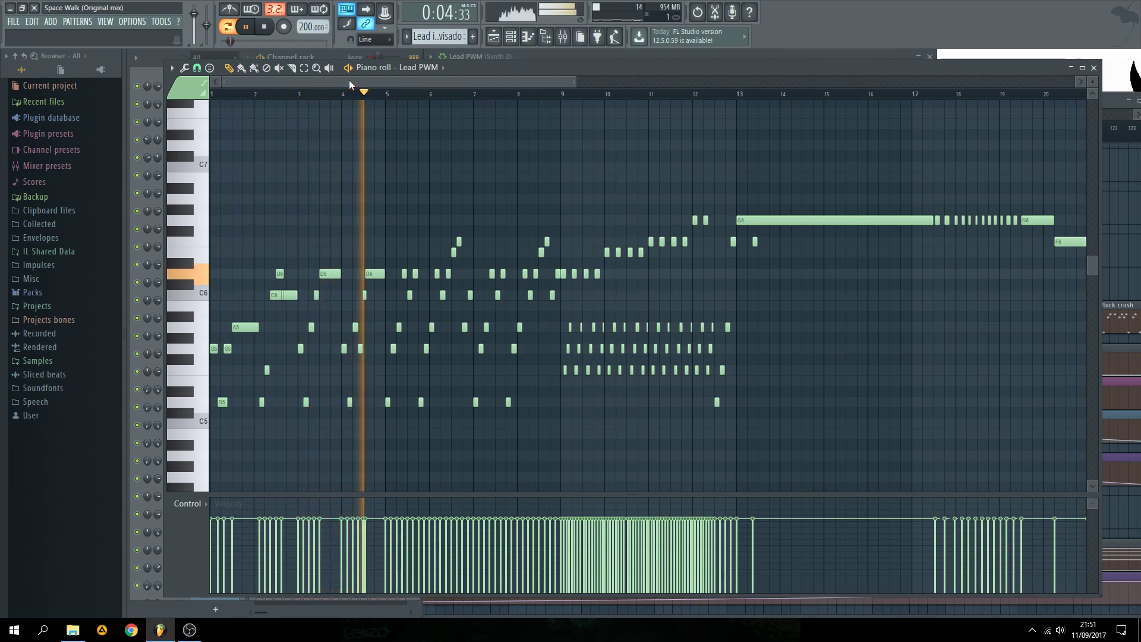
scroll(357, 108, down, 3)
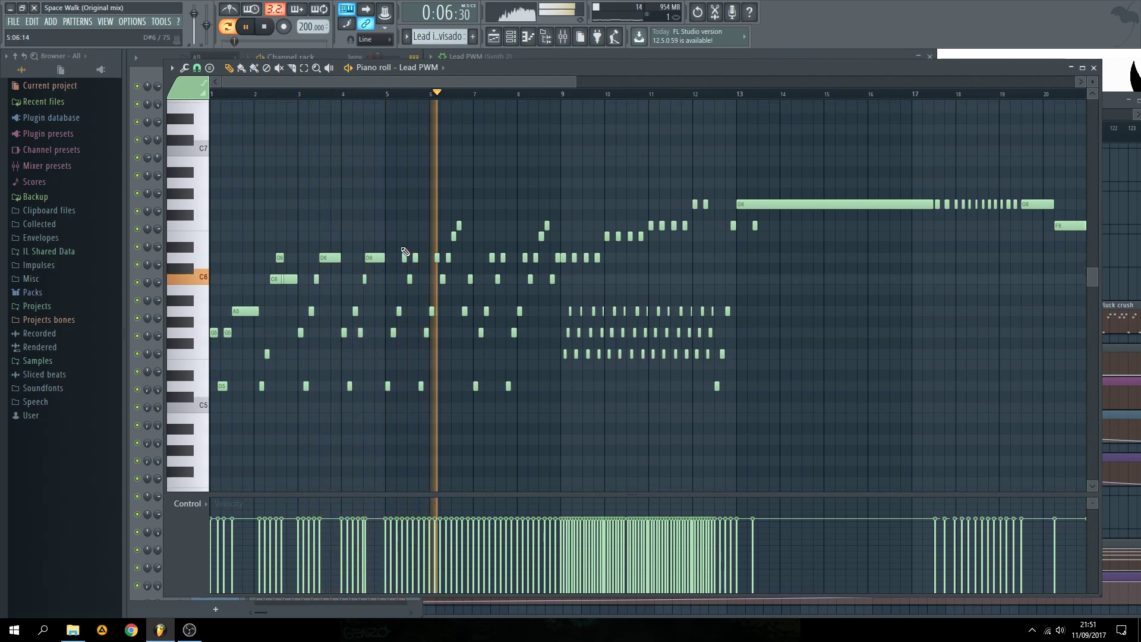
scroll(466, 95, up, 2)
scroll(467, 94, up, 3)
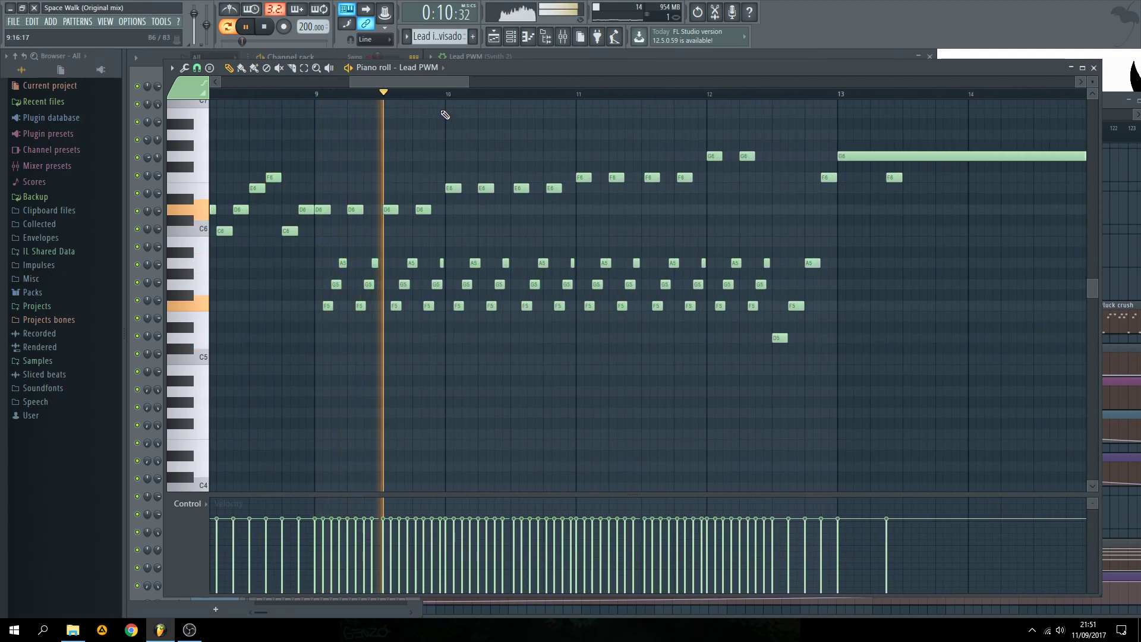
drag(433, 80, 455, 196)
drag(543, 193, 693, 90)
key(space)
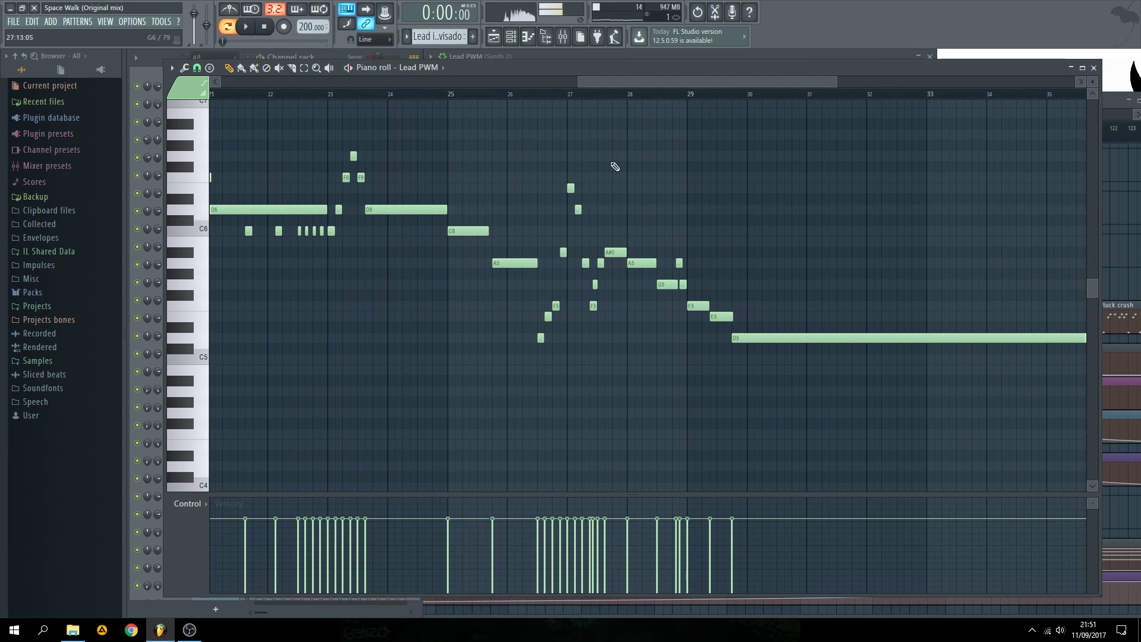
- Examine the series of short repeated notes between bars 17 and 19 of the improvised lead
ctrl+scroll(617, 165, down, 5)
ctrl+scroll(571, 198, up, 6)
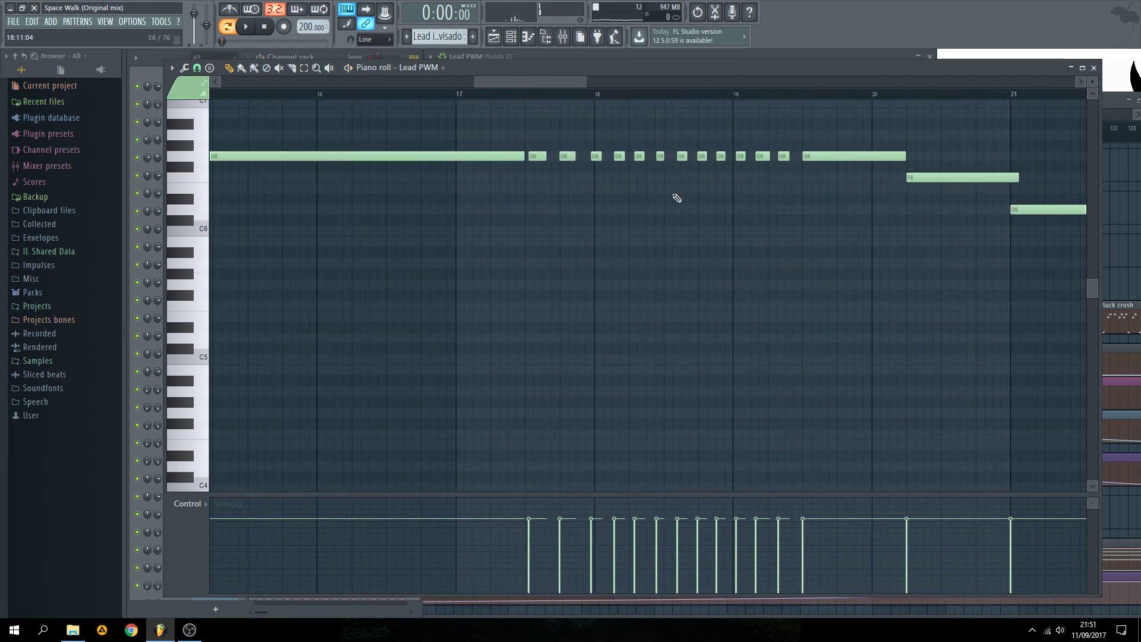
ctrl+scroll(687, 197, up, 3)
ctrl+scroll(657, 216, down, 3)
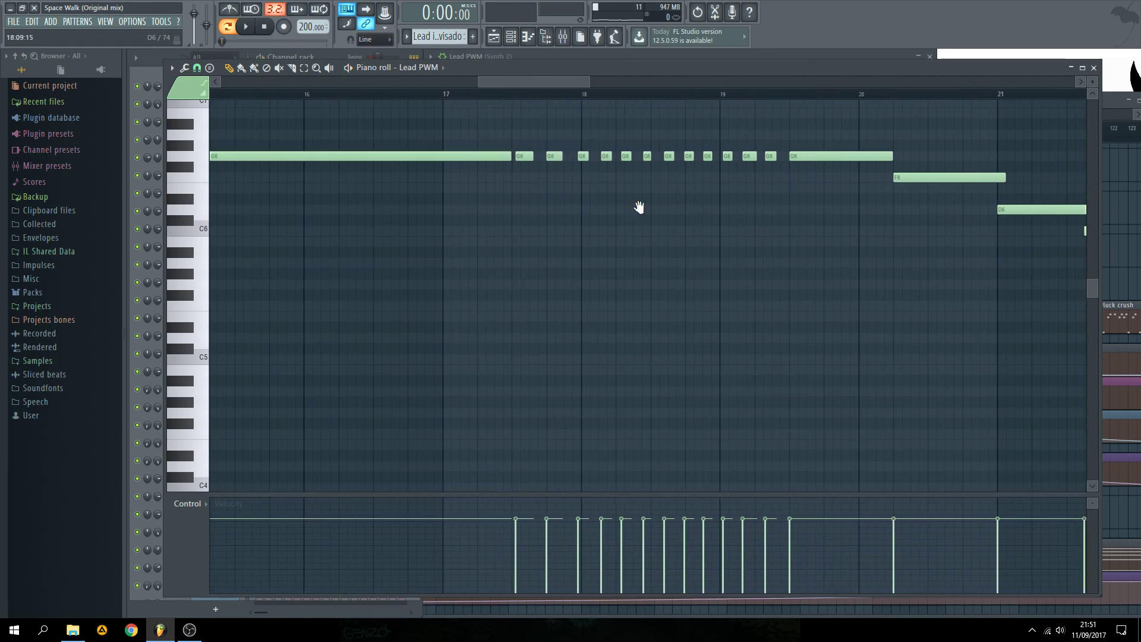
ctrl+scroll(553, 209, up, 3)
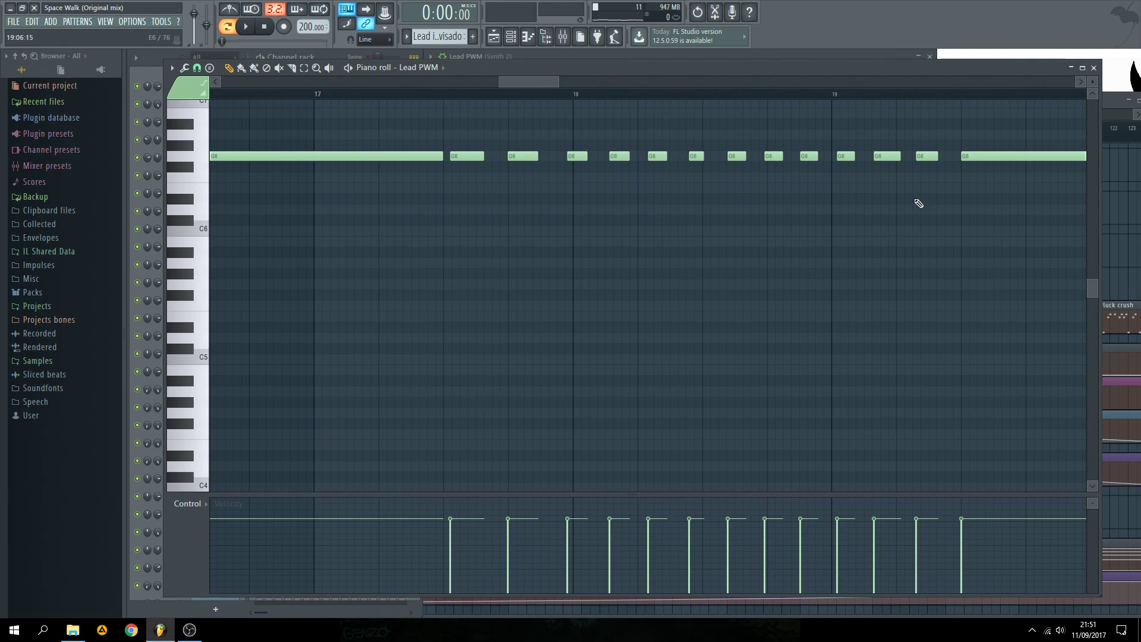
ctrl+scroll(927, 195, down, 3)
- Play the fast alternating passage from bar 9 of the improvised lead, review the whole phrase and close the piano roll
scroll(546, 94, up, 10)
ctrl+scroll(391, 167, up, 1)
ctrl+scroll(293, 196, up, 2)
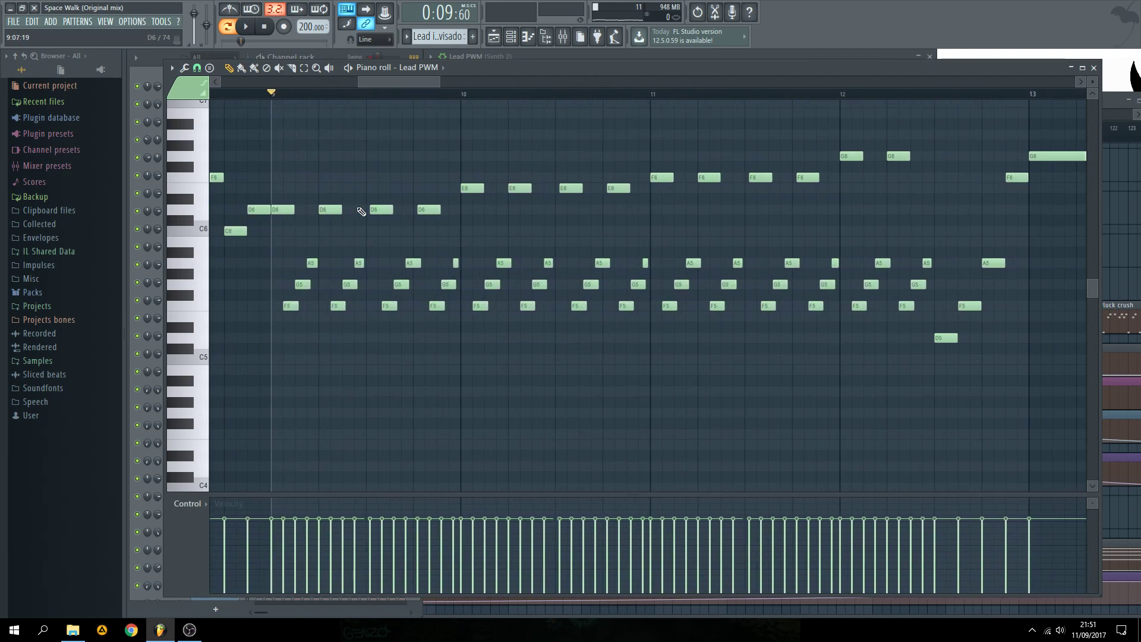
key(space)
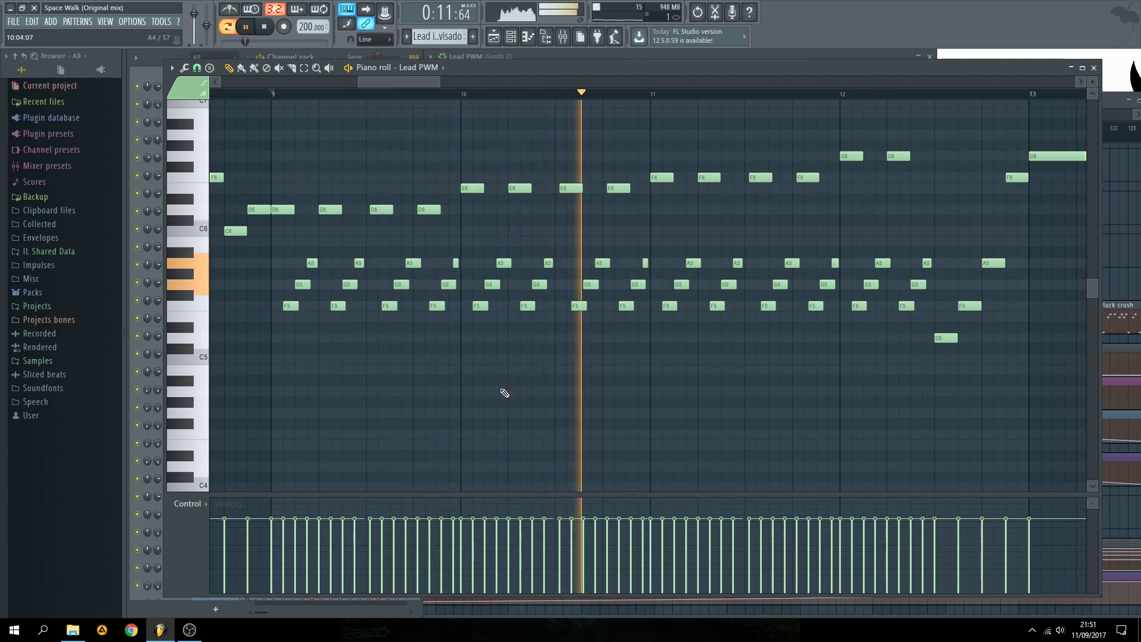
drag(616, 407, 443, 412)
key(space)
ctrl+scroll(341, 390, down, 2)
drag(341, 390, 680, 351)
scroll(509, 323, down, 4)
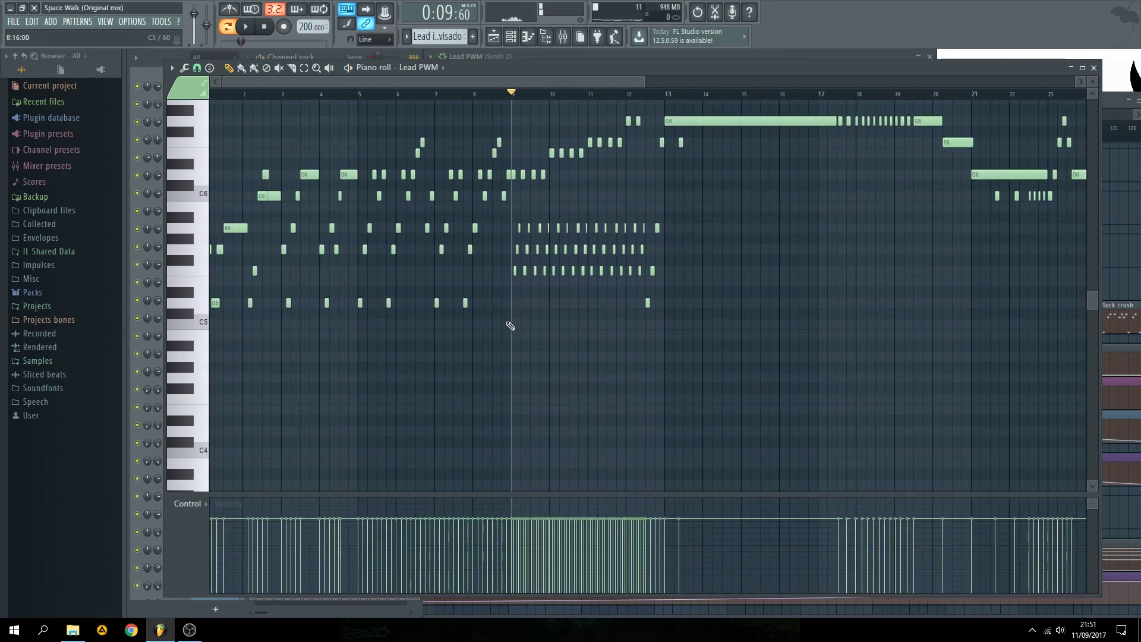
click(1093, 69)
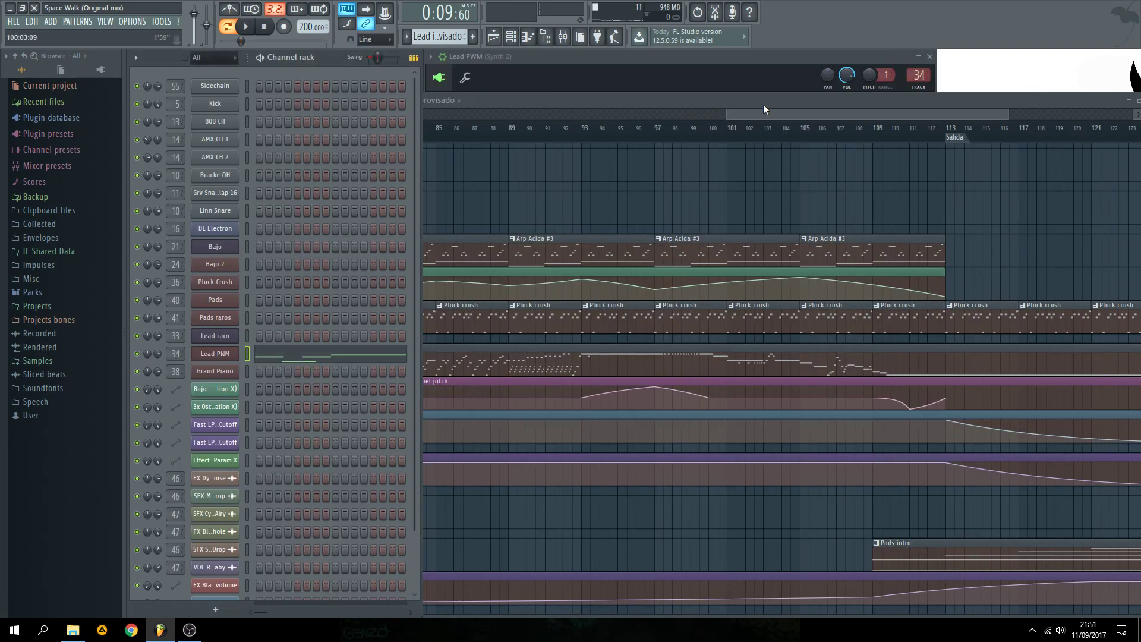
- Compare the Lead improvisado clip around bar 93 of the playlist with its long note at bar 13 in the piano roll
drag(763, 112, 771, 112)
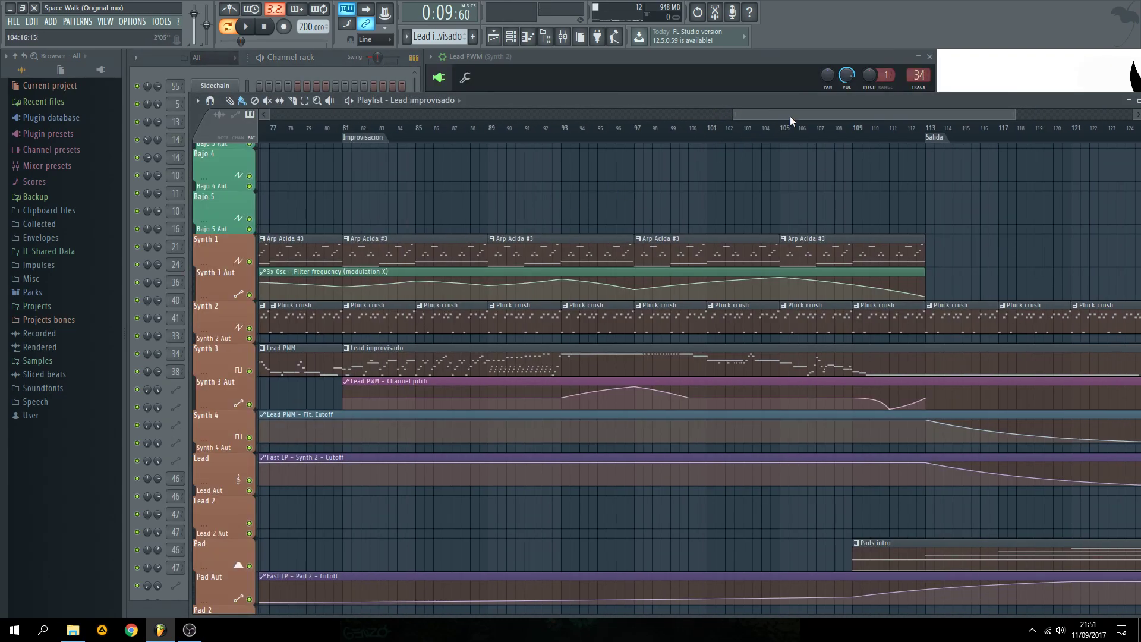
scroll(790, 118, up, 3)
scroll(498, 174, down, 1)
scroll(498, 174, down, 3)
scroll(493, 167, up, 2)
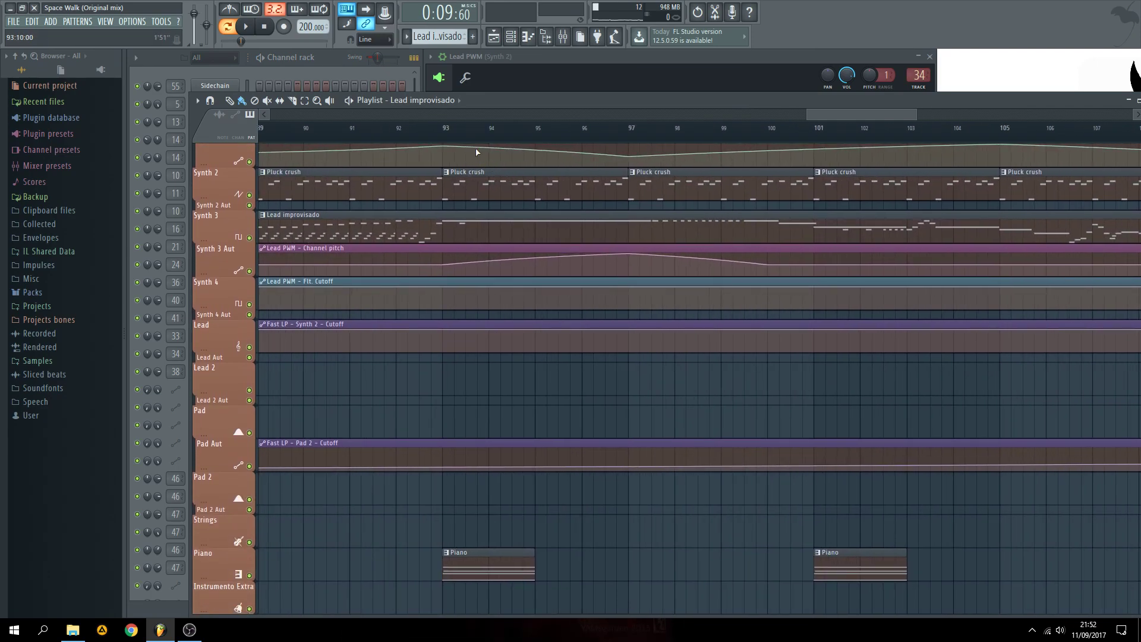
double_click(477, 227)
scroll(359, 229, up, 5)
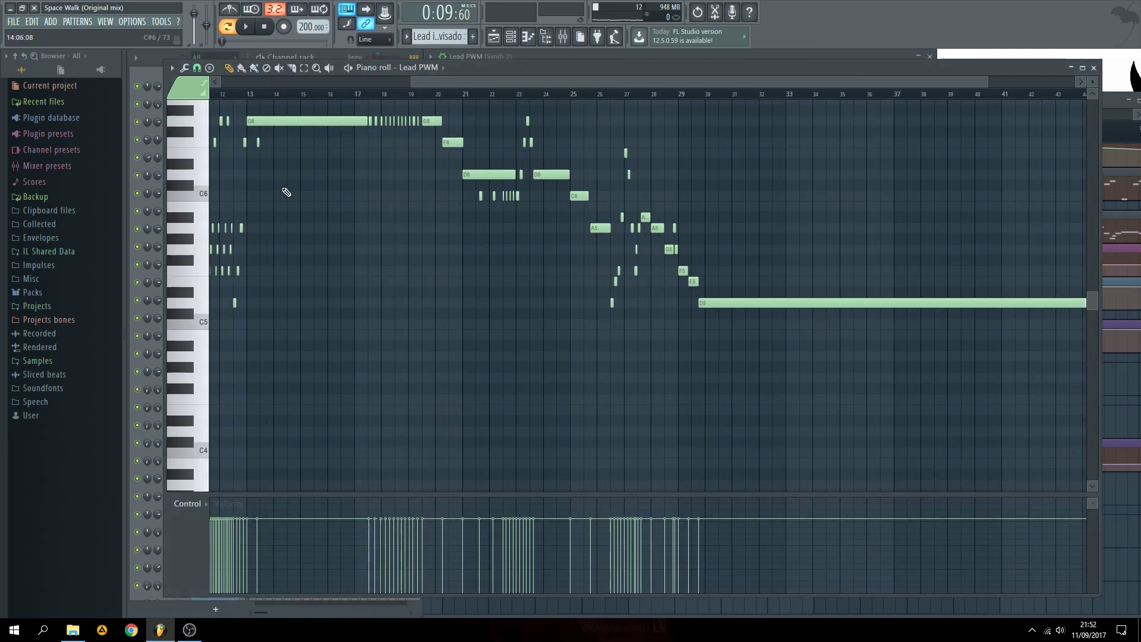
scroll(382, 171, up, 3)
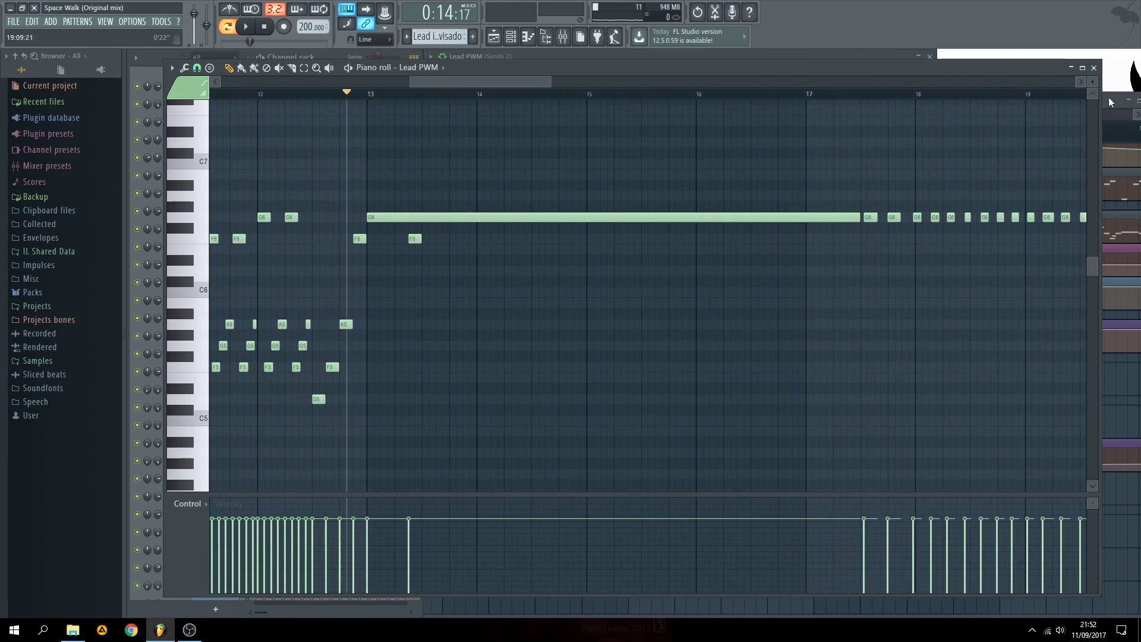
click(1106, 124)
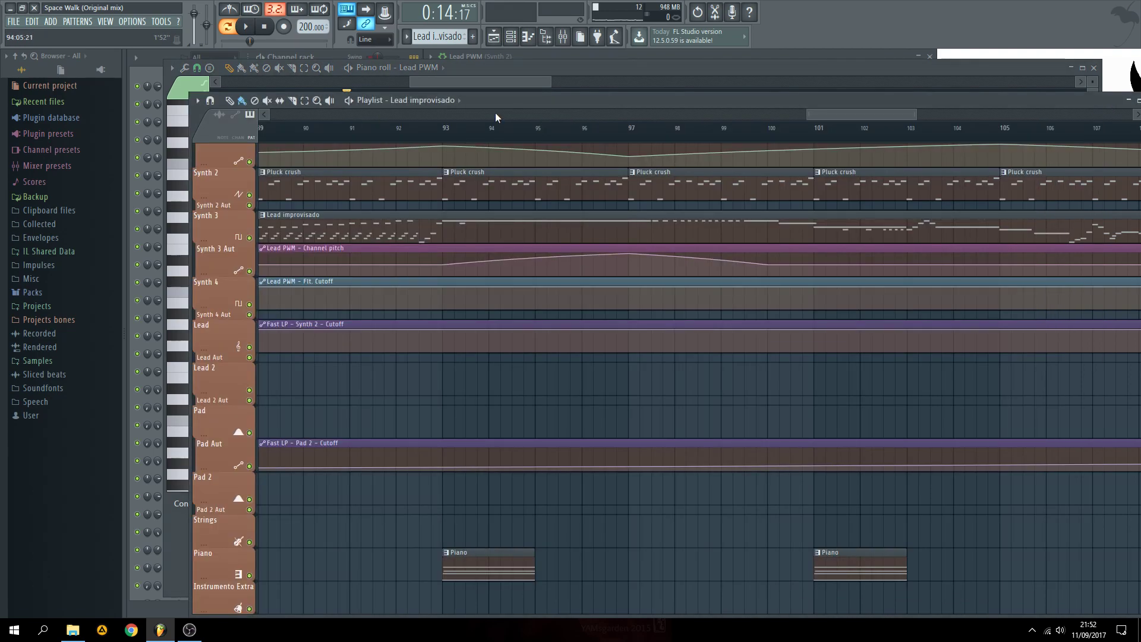
- Select bars 89 to 101 in the playlist, solo the Synth 3 track and enable its Synth 3 Aut track
scroll(543, 254, down, 2)
scroll(387, 133, up, 1)
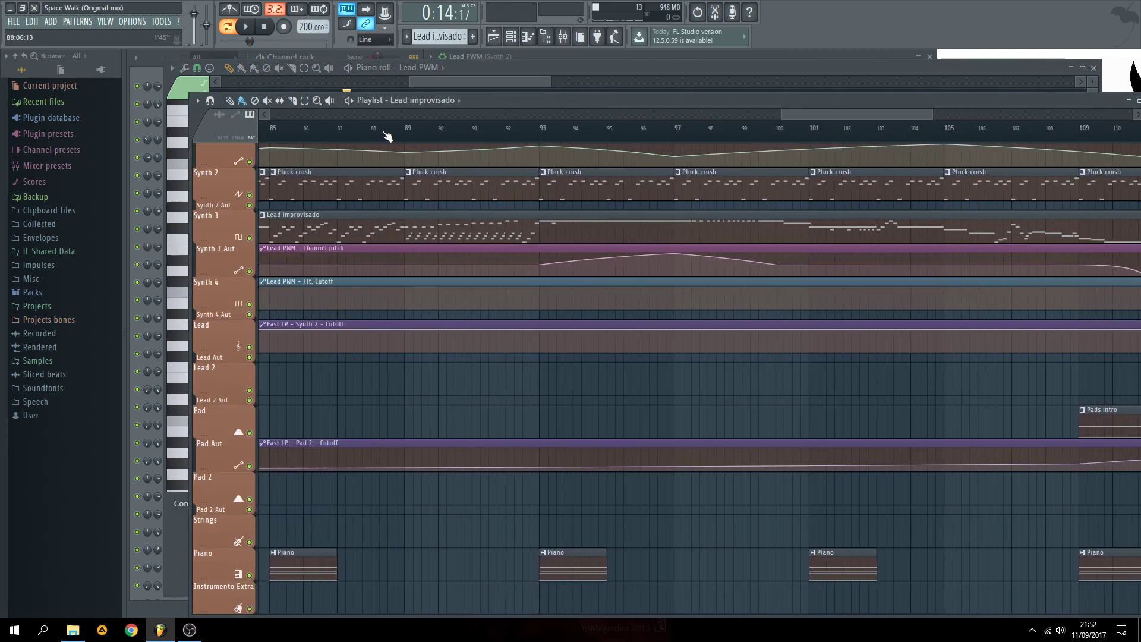
drag(407, 130, 819, 141)
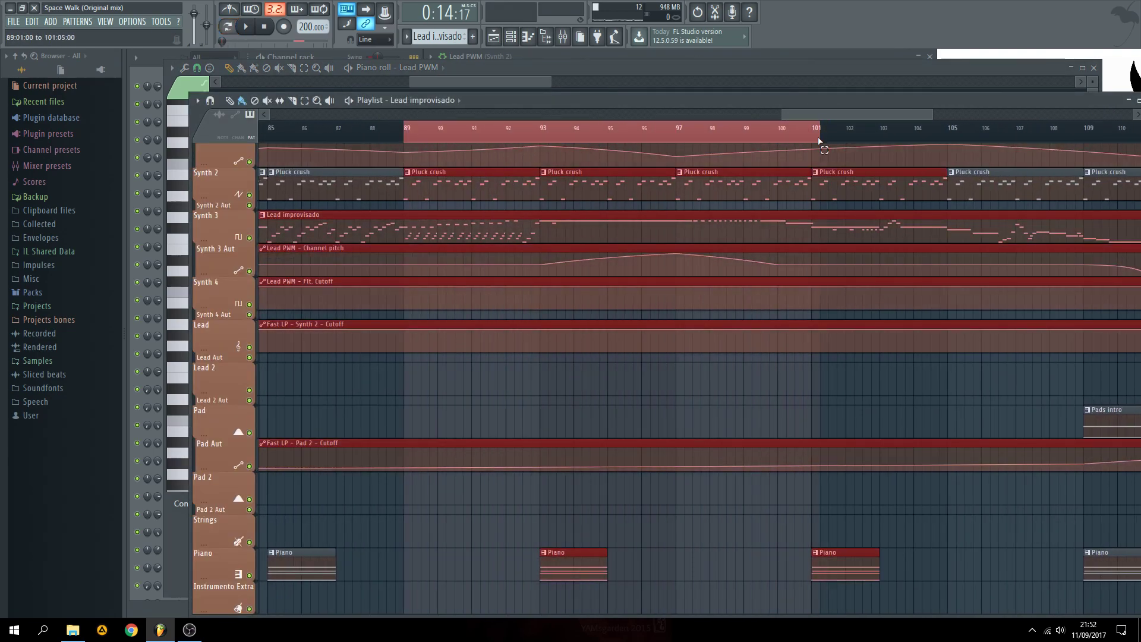
right_click(249, 238)
click(249, 271)
click(489, 255)
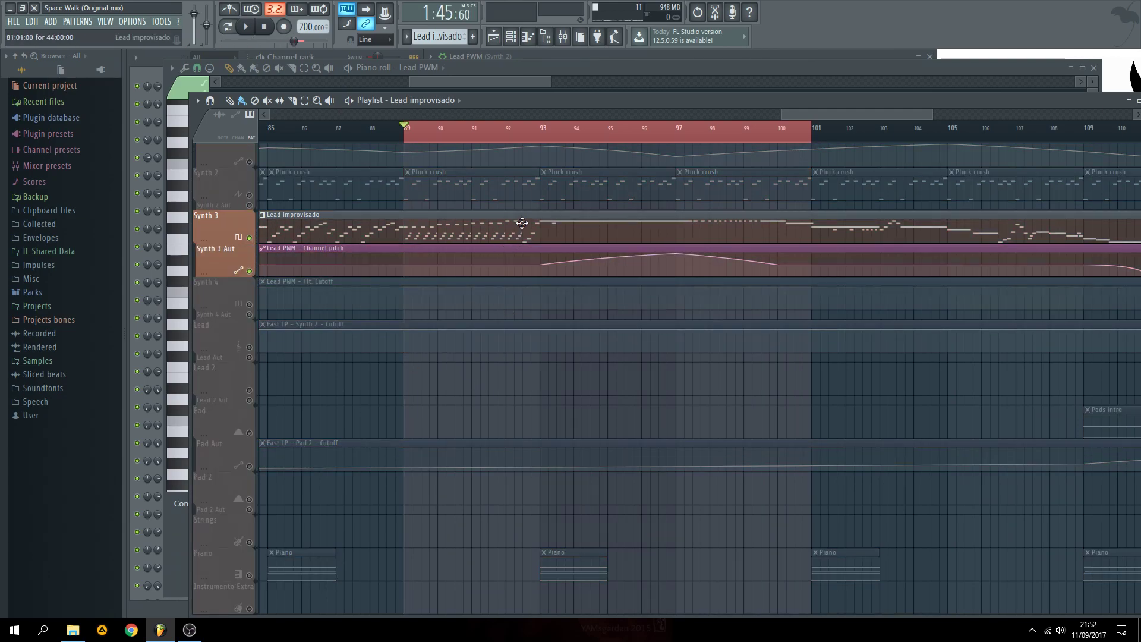
- View the Lead PWM channel's PoiZone pitch bend control, and return to the playlist while the selected bars play
click(331, 53)
click(215, 353)
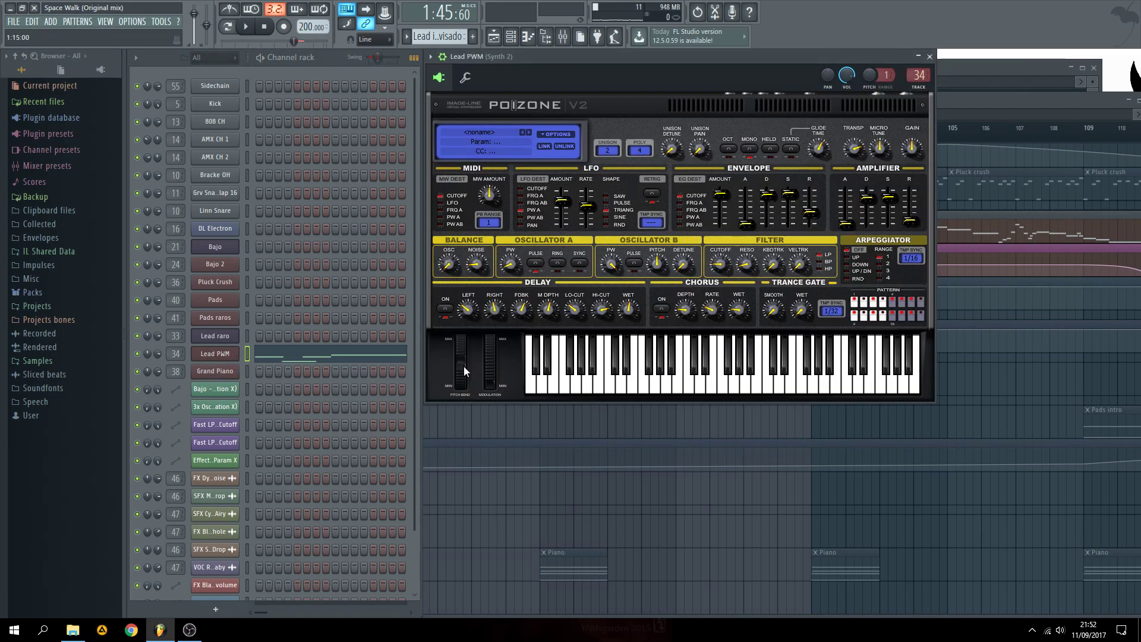
key(z)
click(943, 98)
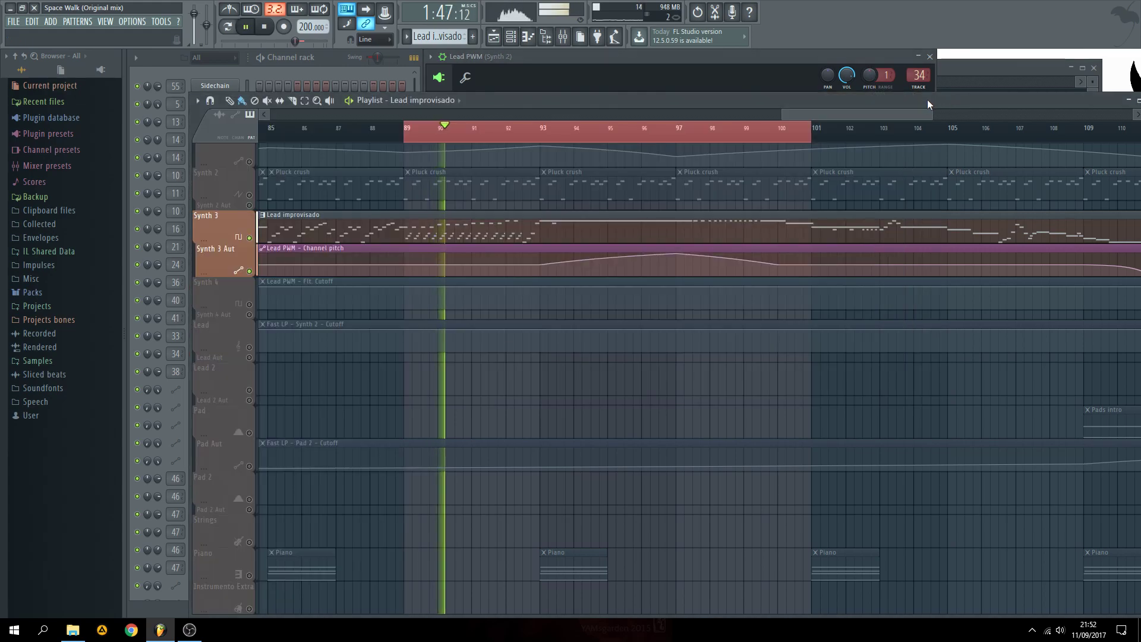
drag(785, 112, 808, 115)
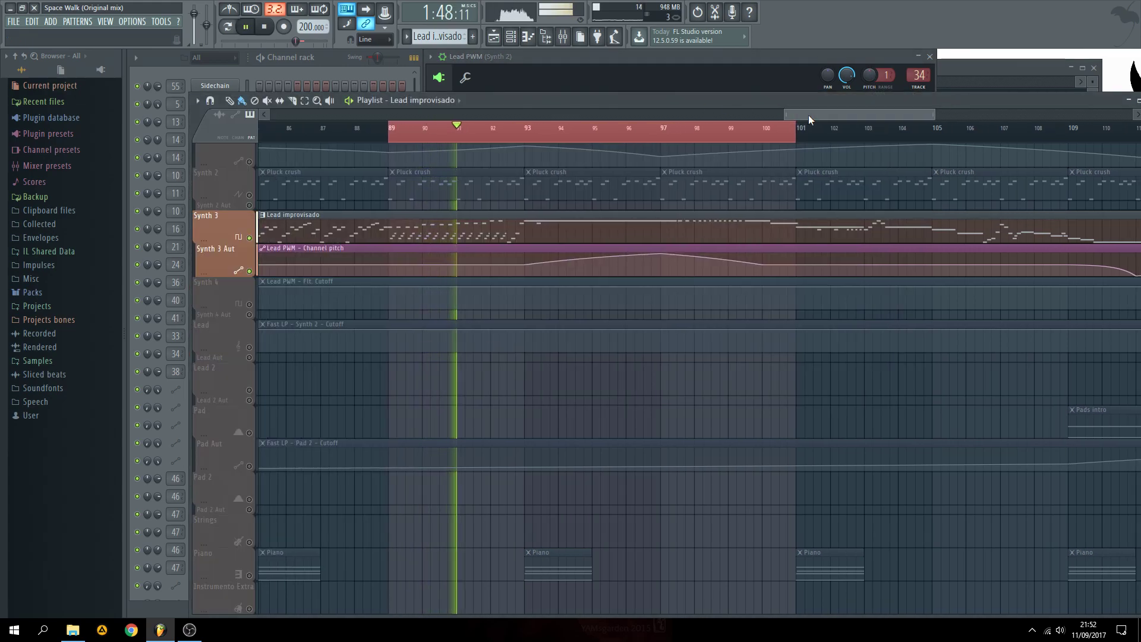
- Enable the Synth 4 track and play the selected bars while watching the Lead PWM channel's pitch knob
click(244, 306)
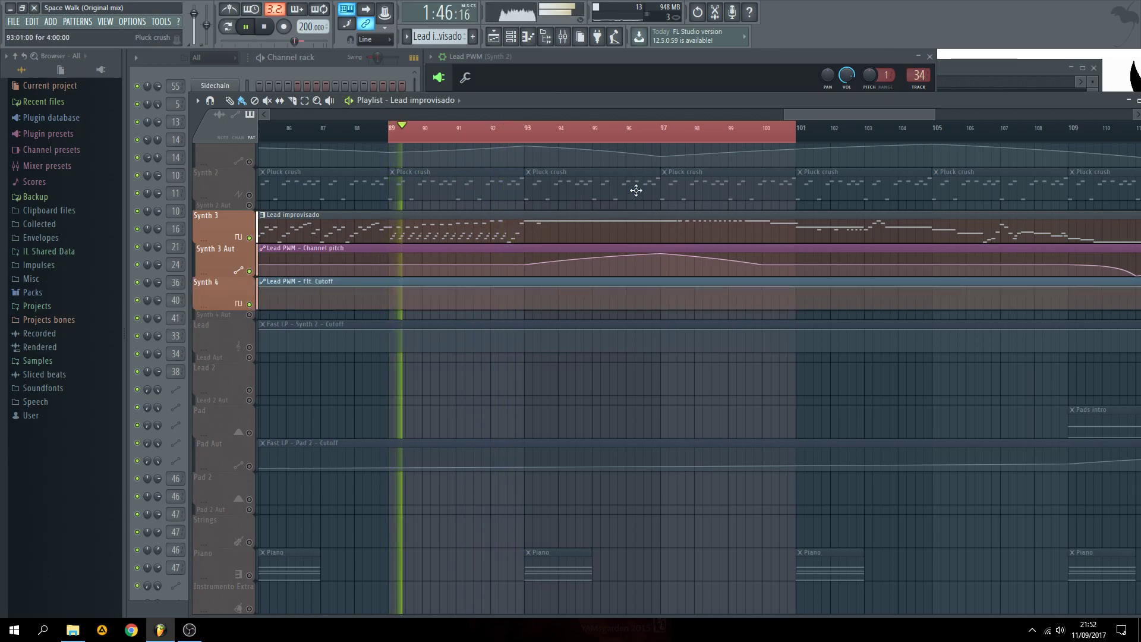
click(557, 59)
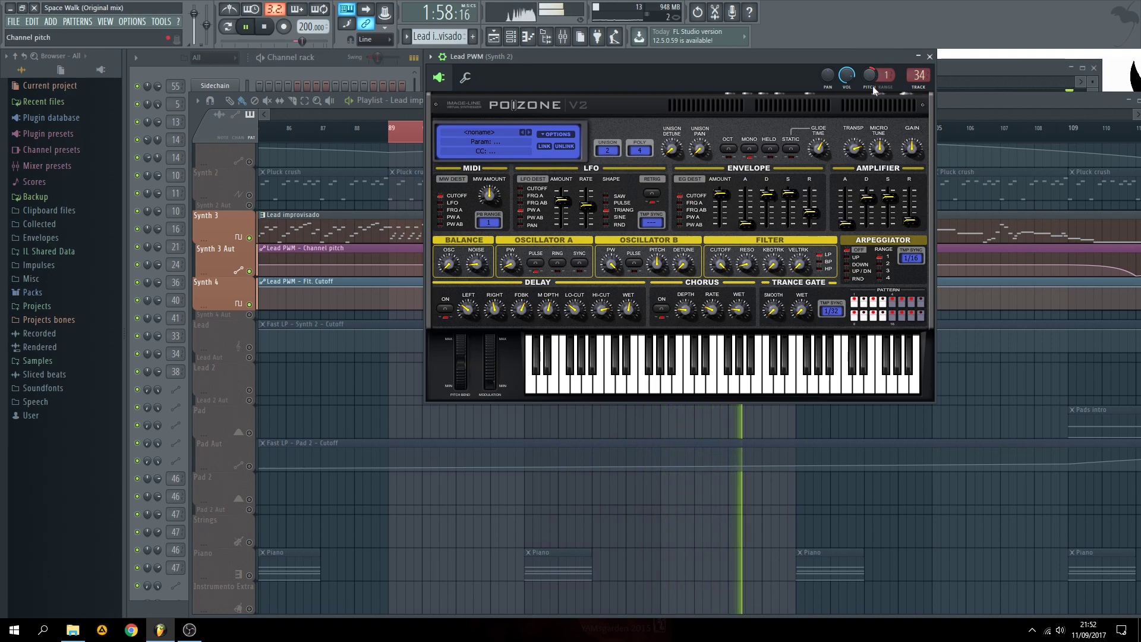
click(951, 97)
key(space)
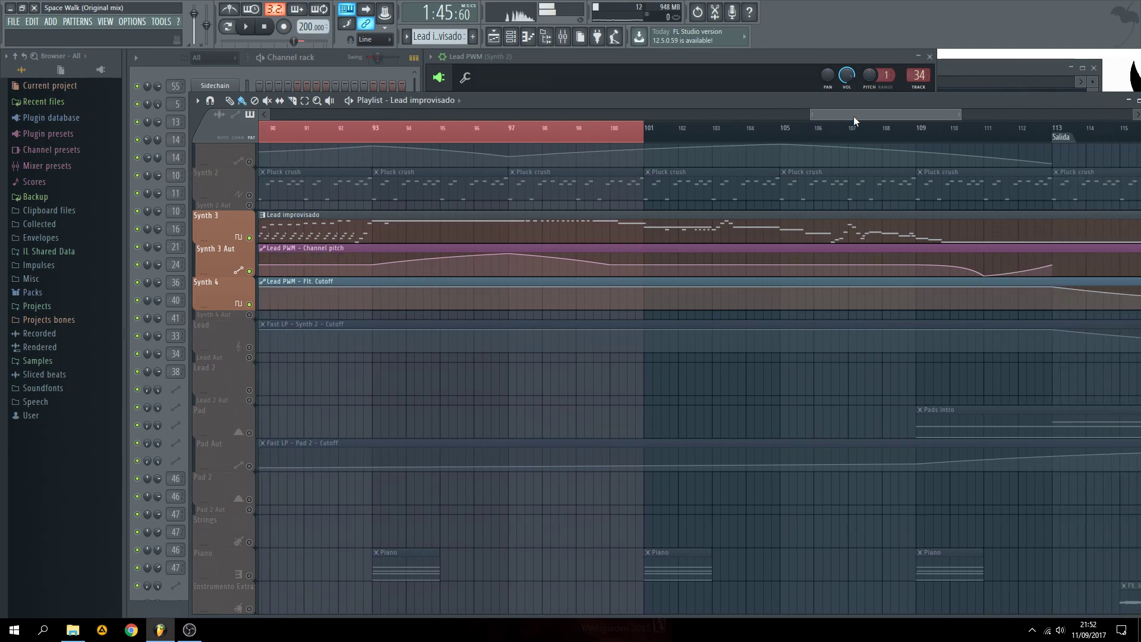
- Play the soloed lead from bar 105 into the Salida section, checking the channel pitch automation against PoiZone's pitch knob
drag(848, 117, 906, 117)
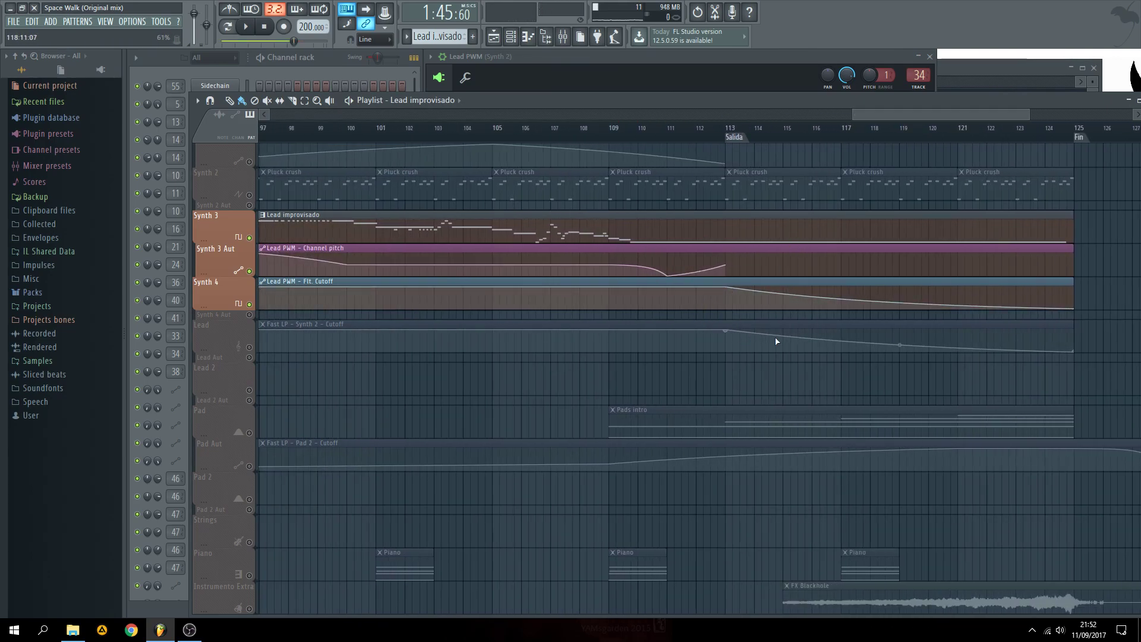
scroll(585, 247, up, 2)
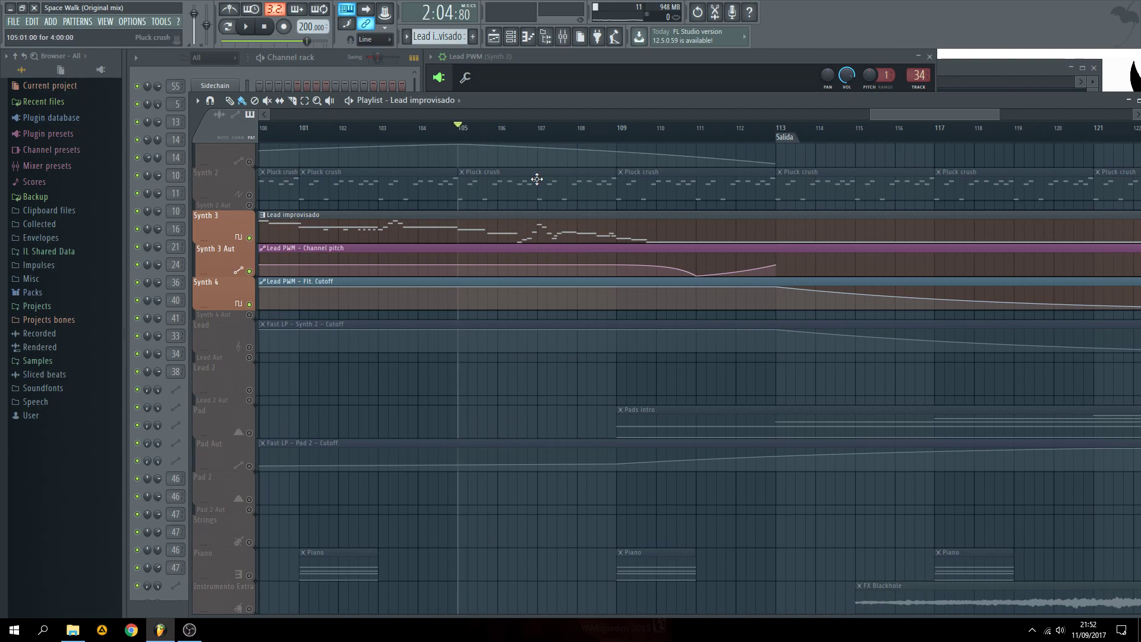
scroll(912, 111, right, 2)
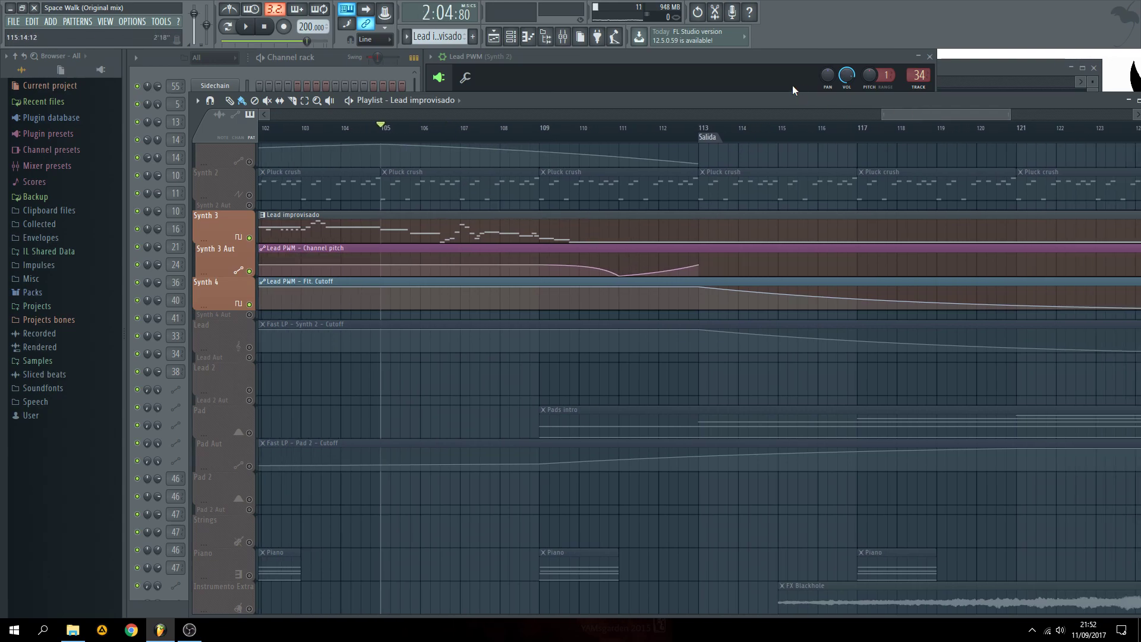
click(780, 60)
click(943, 102)
key(space)
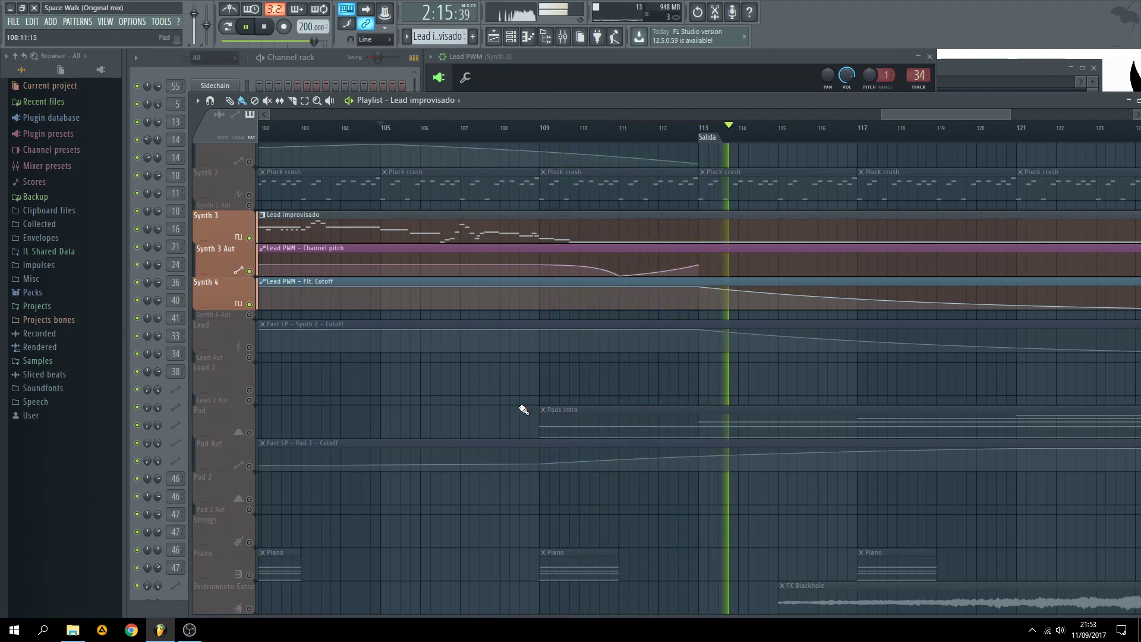
- Stop playback and end the track soloing to re-enable all playlist tracks
key(space)
click(249, 306)
click(249, 306)
- Return to the drum tracks around the Bajo section, view the Bateria pattern's Kick channel sampler and start playback
scroll(369, 400, down, 3)
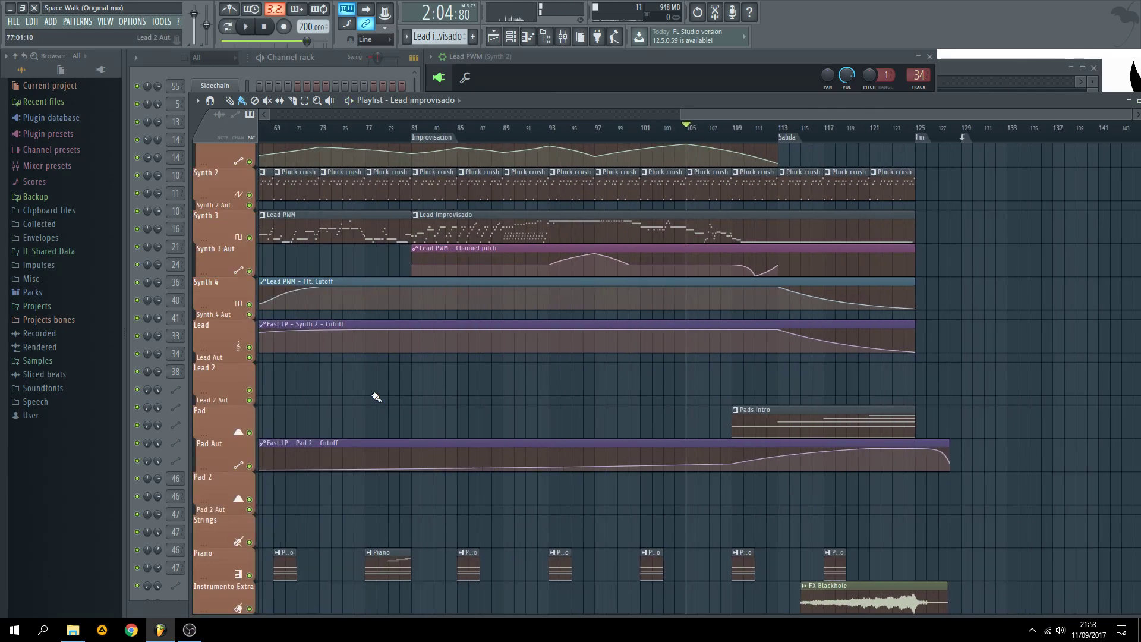
scroll(369, 400, down, 5)
scroll(495, 331, down, 3)
scroll(487, 364, up, 15)
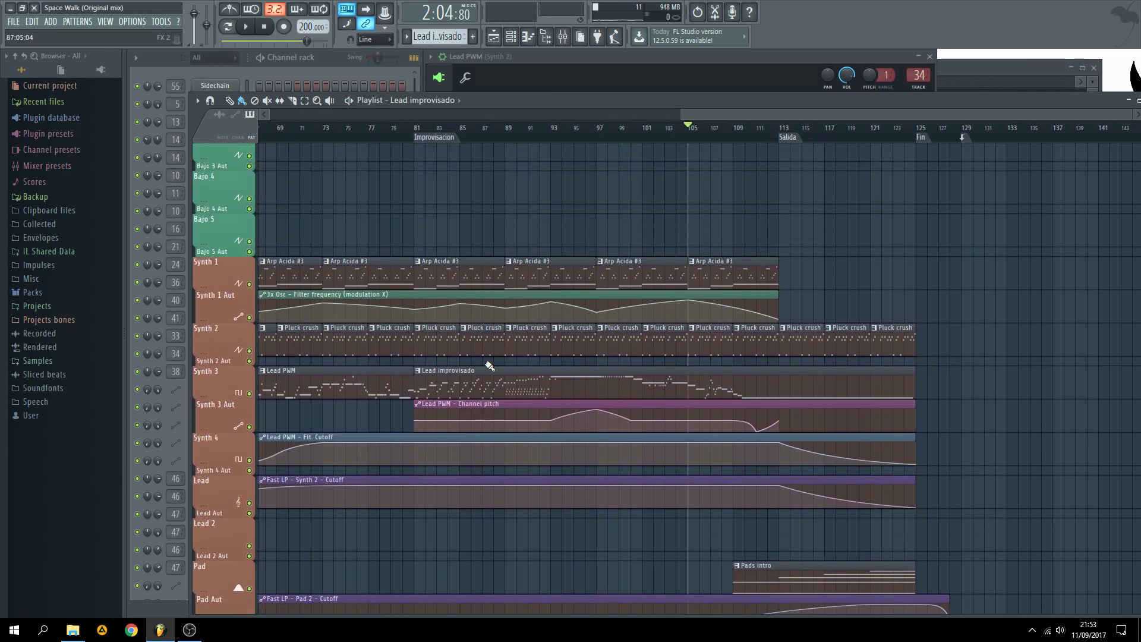
scroll(497, 356, left, 10)
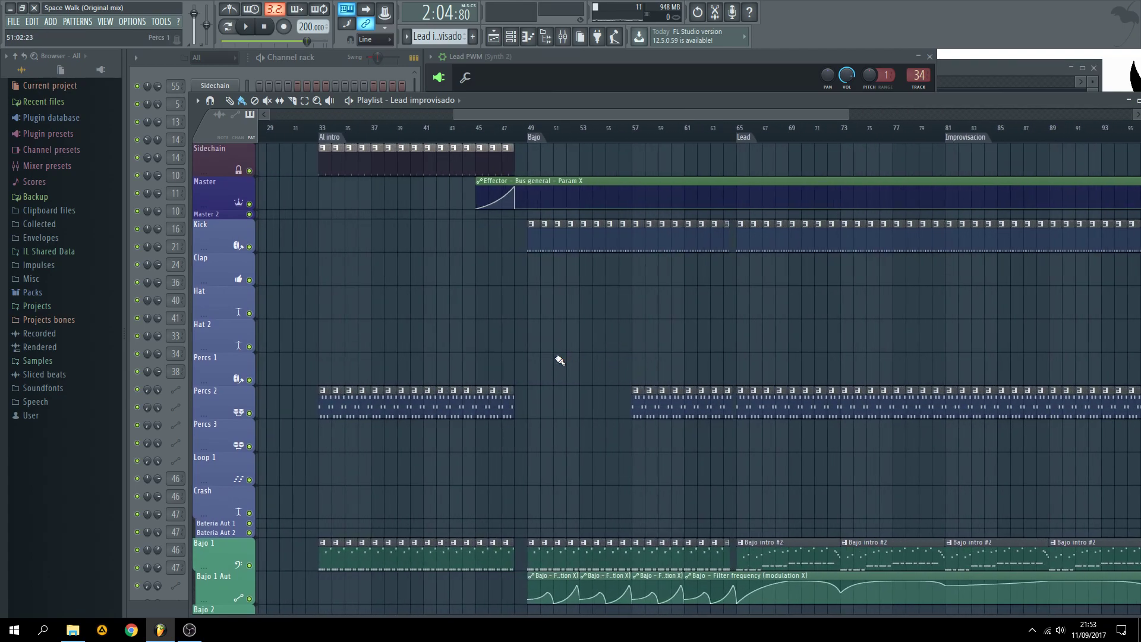
scroll(559, 359, up, 3)
click(332, 64)
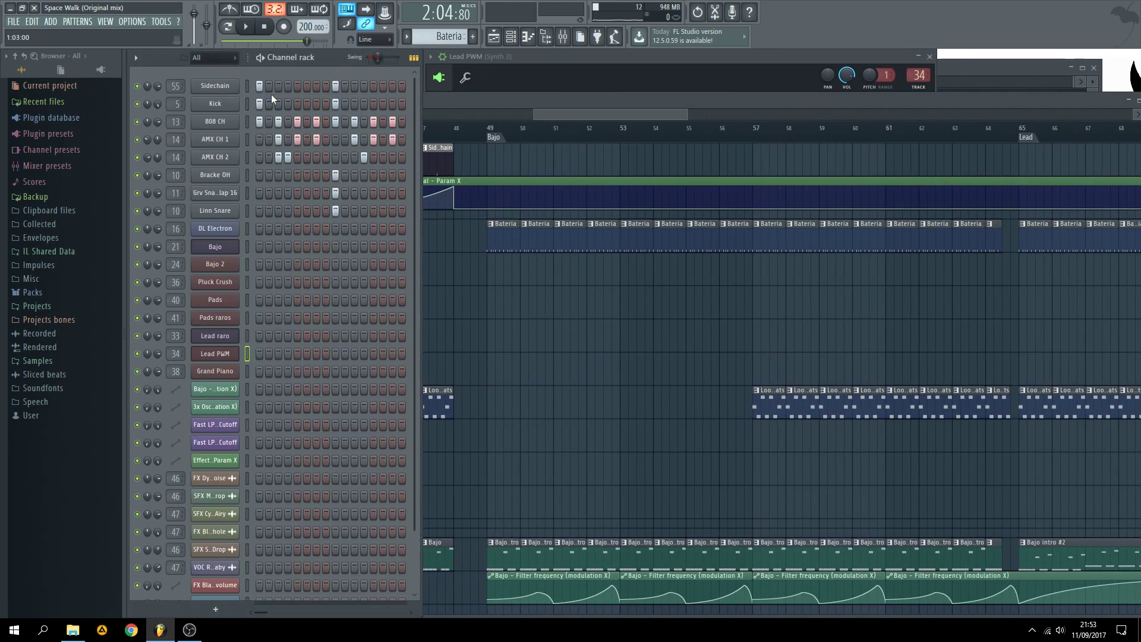
click(215, 104)
key(space)
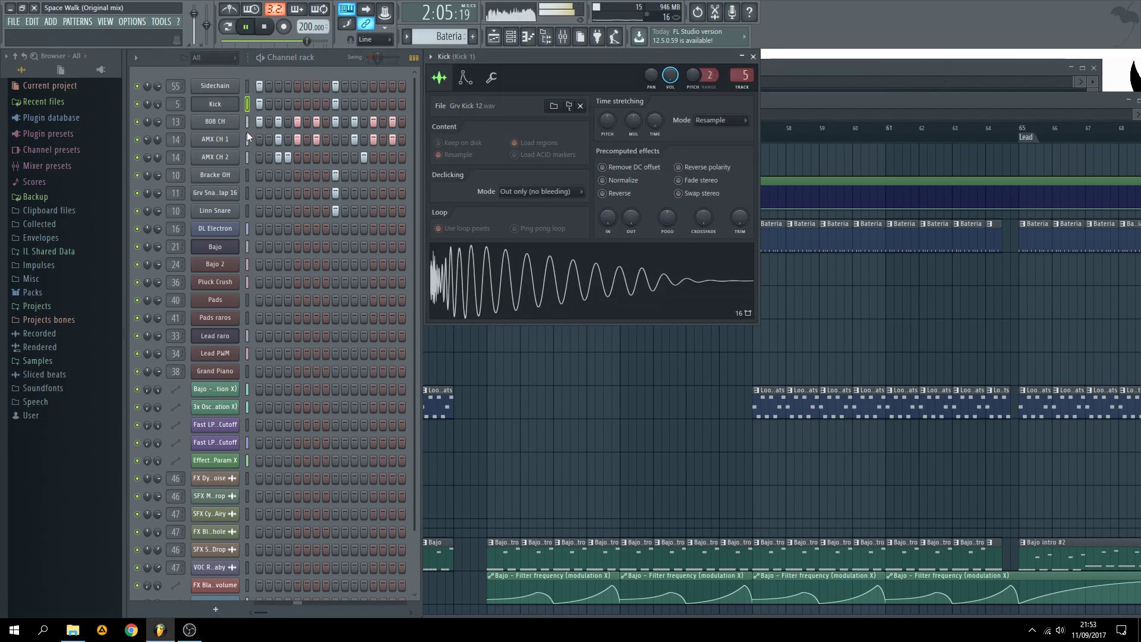
- Play the Bateria pattern on its own and check the Kick 1 and Bus Kick tracks in the mixer
key(space)
key(F9)
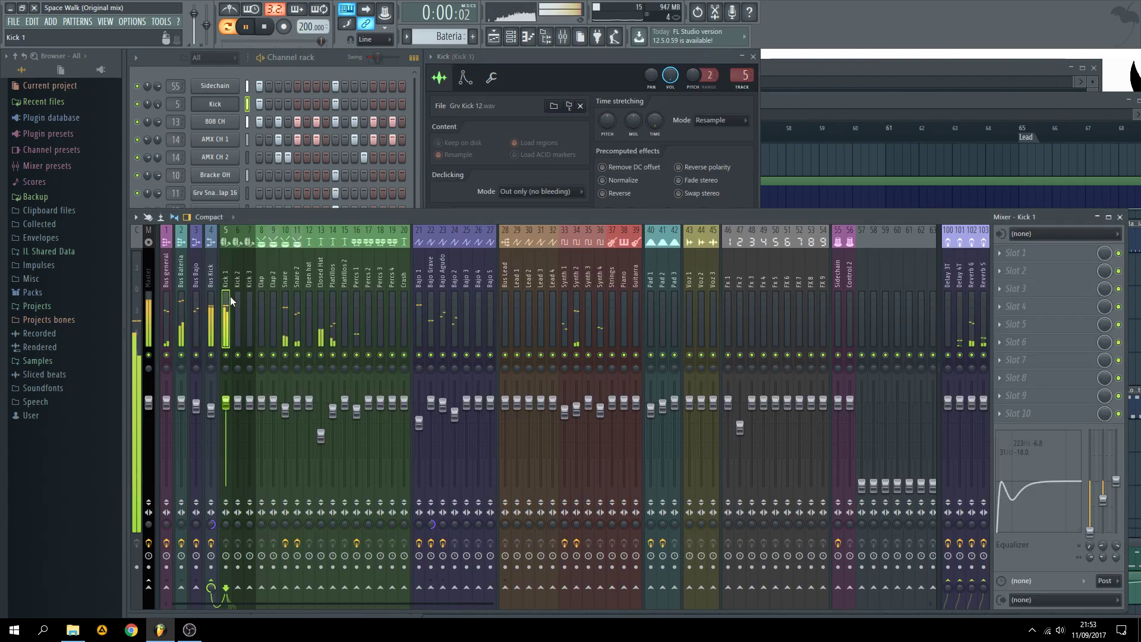
click(211, 270)
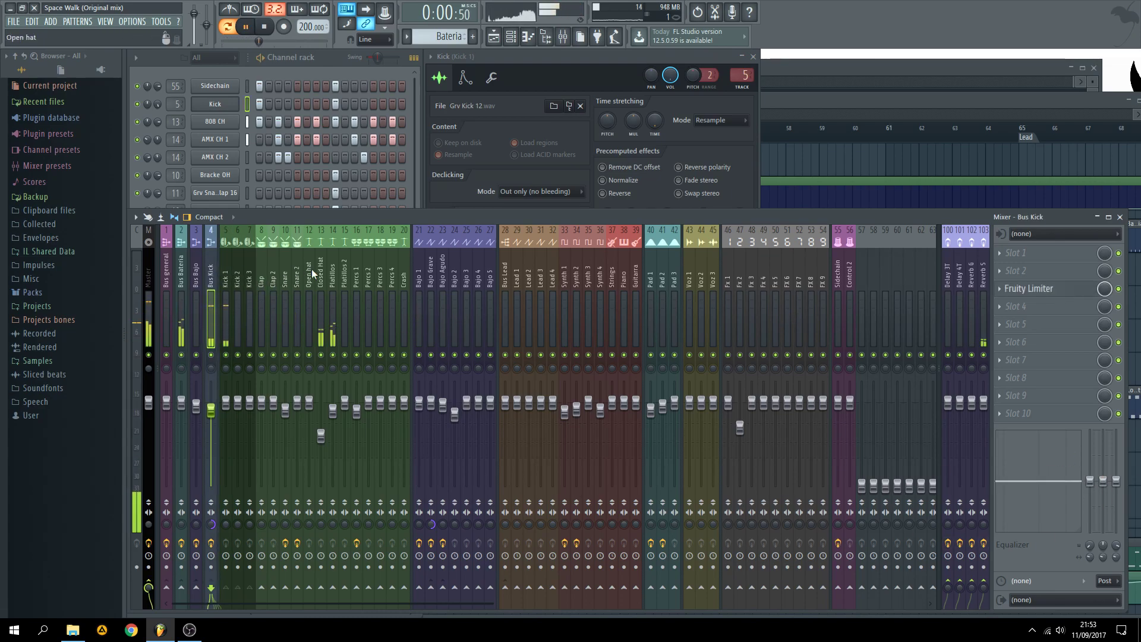
- Select the Snare mixer track and compare its soloed sound with its effects off and on, ending with playback stopped
click(286, 268)
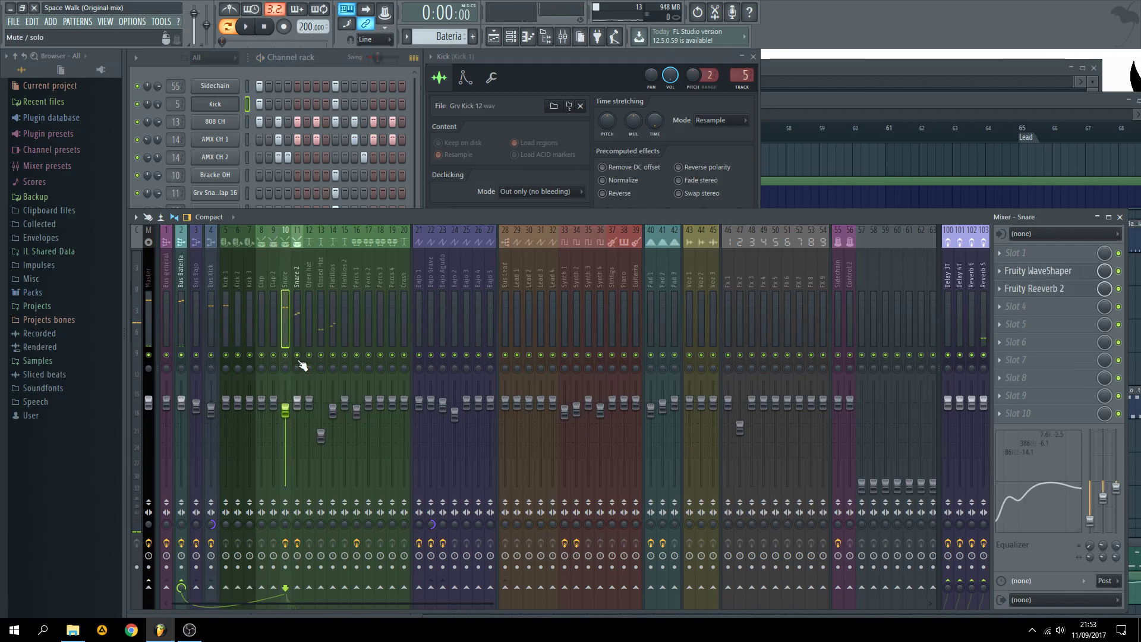
click(286, 543)
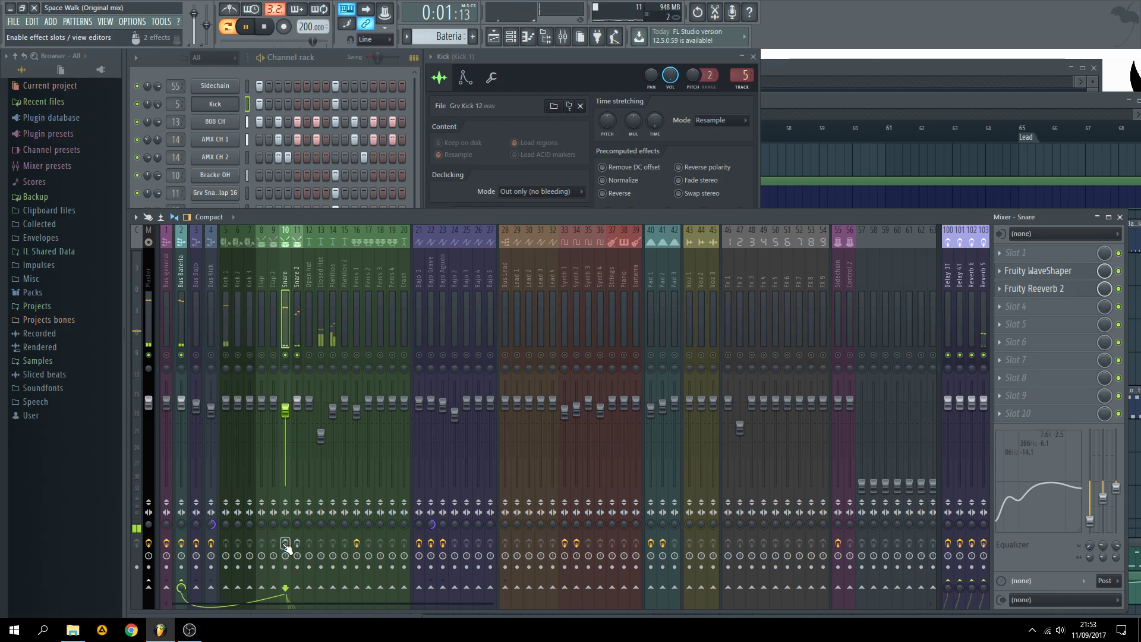
click(286, 543)
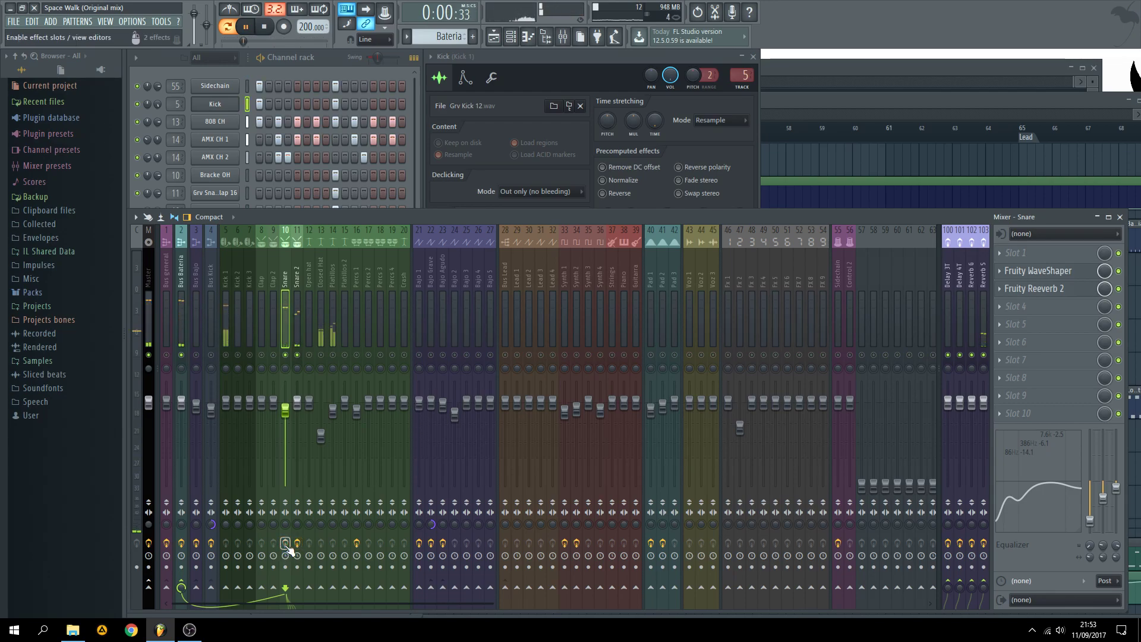
key(space)
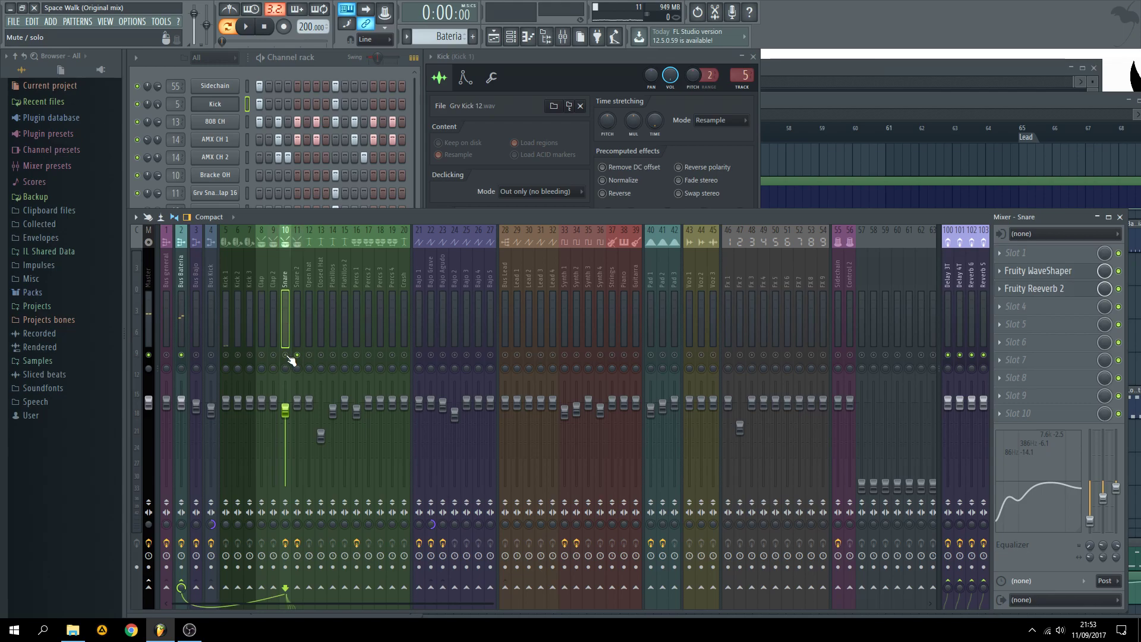
- Examine the Bateria channels and the playlist's percussion, bass and synth tracks across the Bajo and Lead sections
click(335, 56)
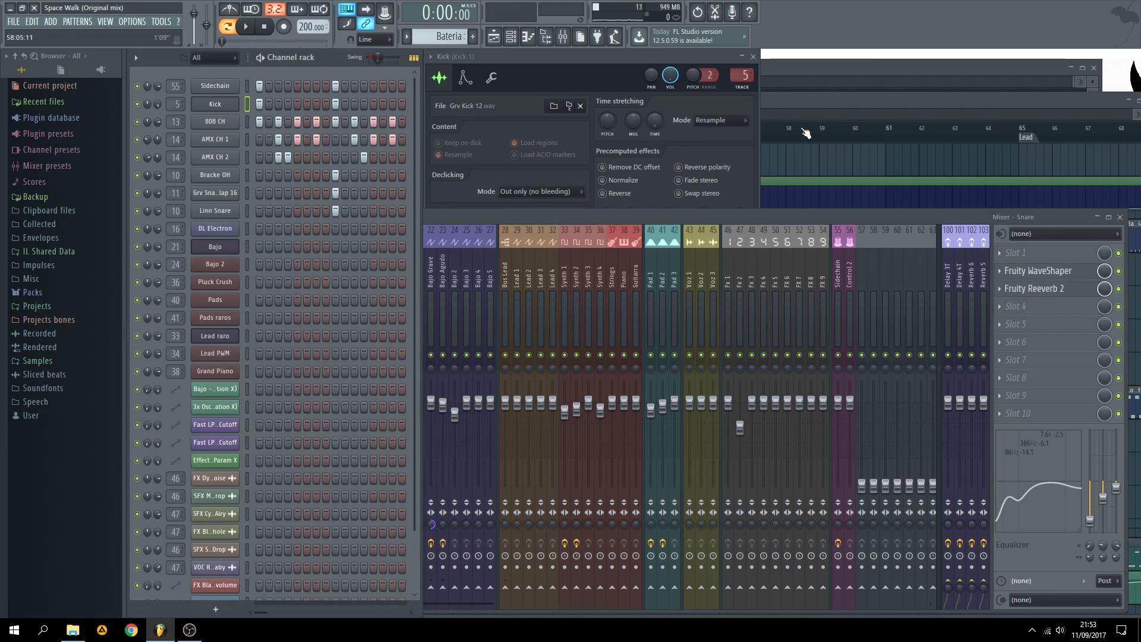
click(817, 102)
scroll(594, 273, down, 5)
scroll(465, 224, right, 4)
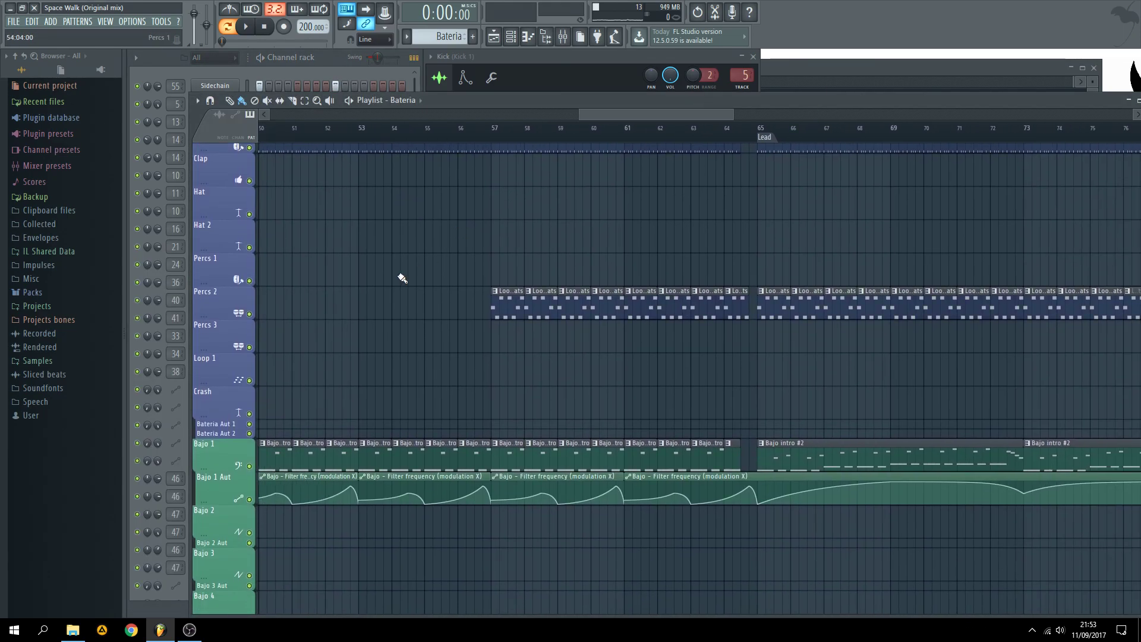
scroll(458, 255, down, 5)
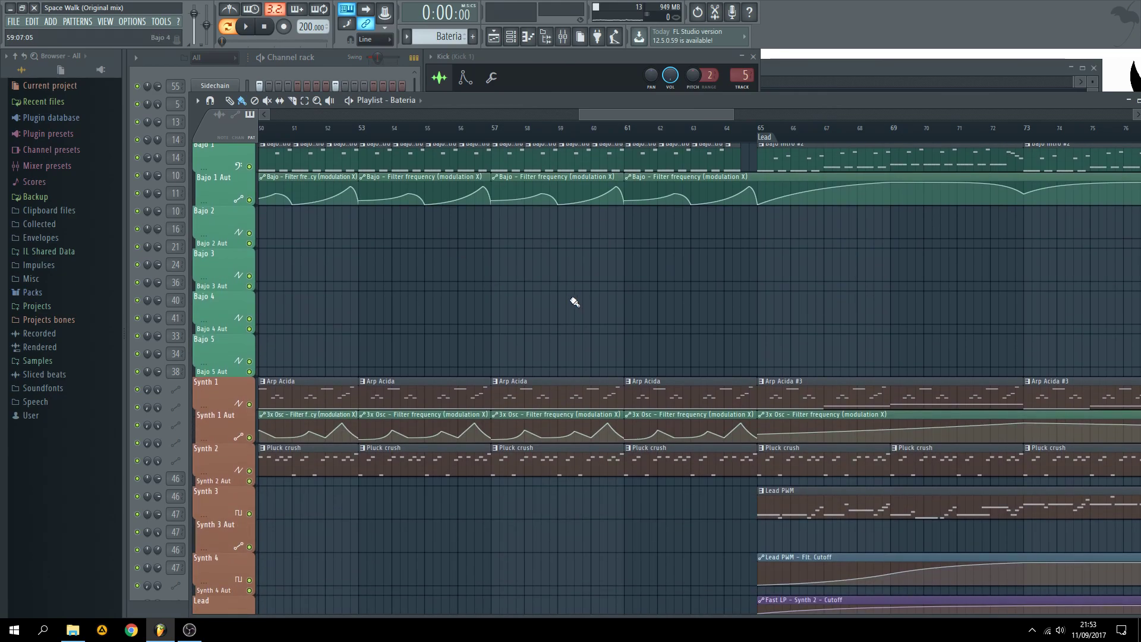
scroll(565, 298, down, 3)
scroll(535, 291, down, 4)
- View the Fruity parametric EQ 2 curve on the Master mixer track and close the effect
key(F9)
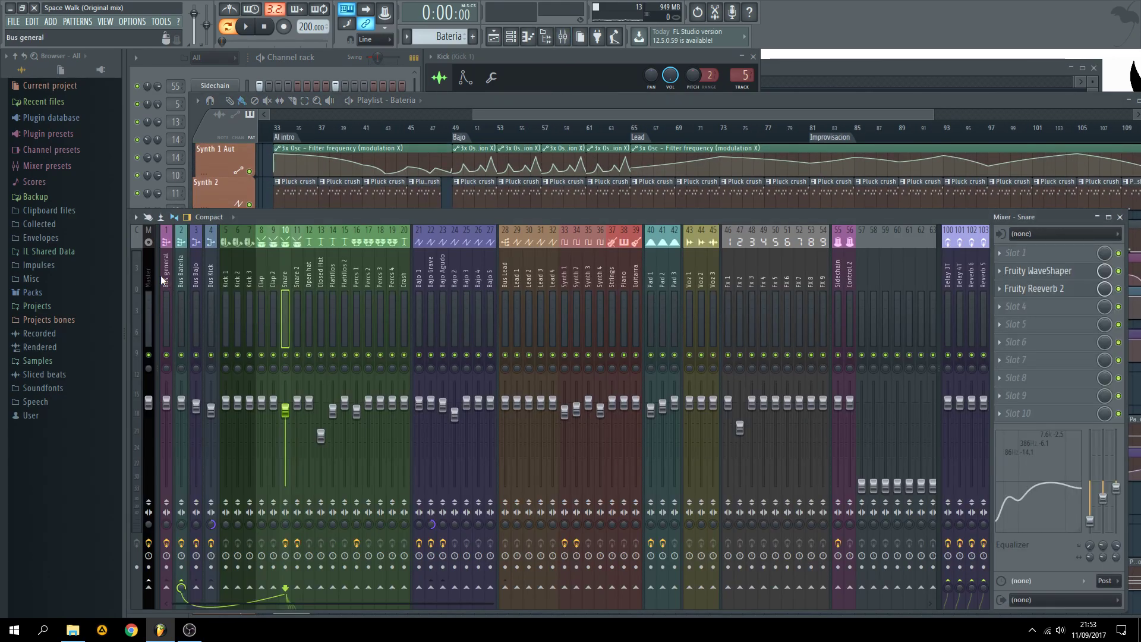
click(162, 274)
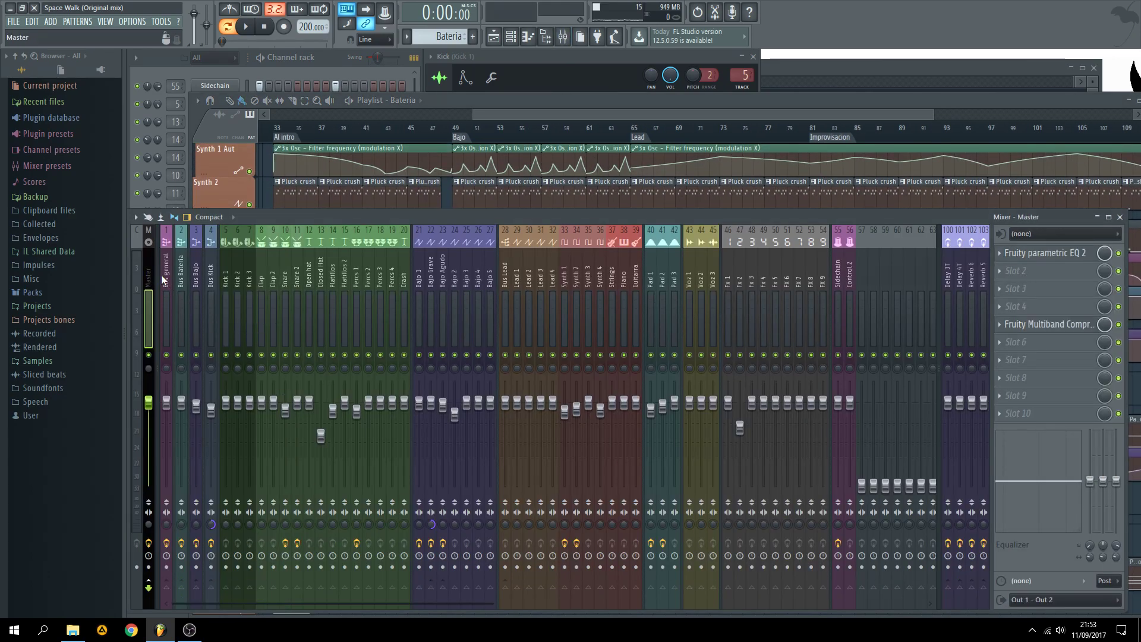
click(1064, 257)
click(1067, 259)
click(1069, 255)
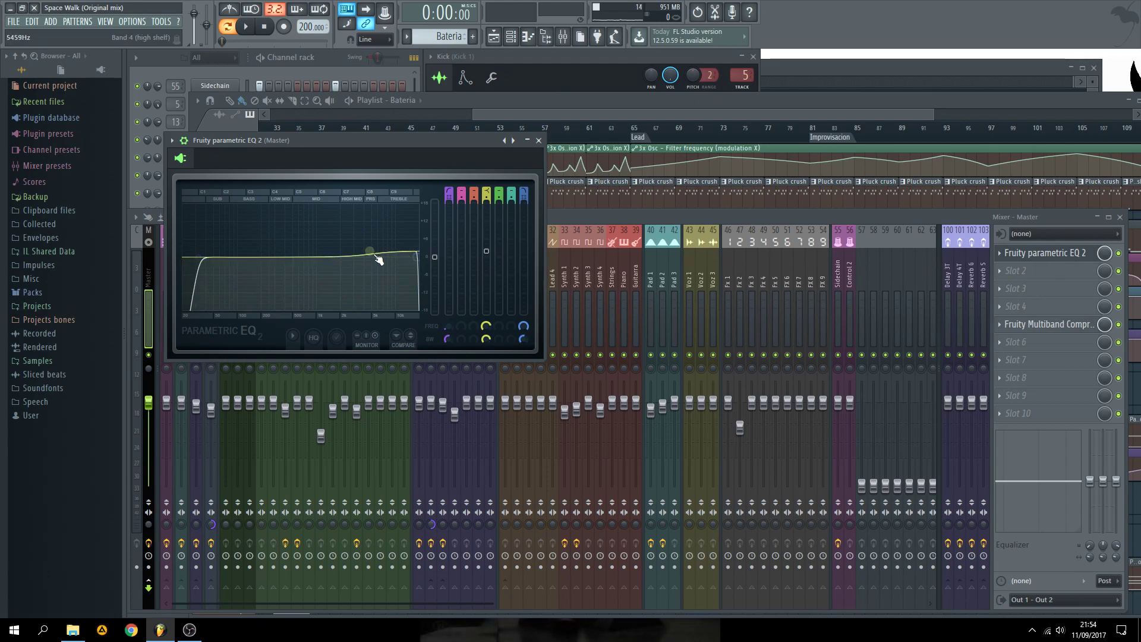
click(1046, 252)
- View the Master track's Fruity Multiband Compressor and its preset list without picking a preset, and close the effect
click(1049, 325)
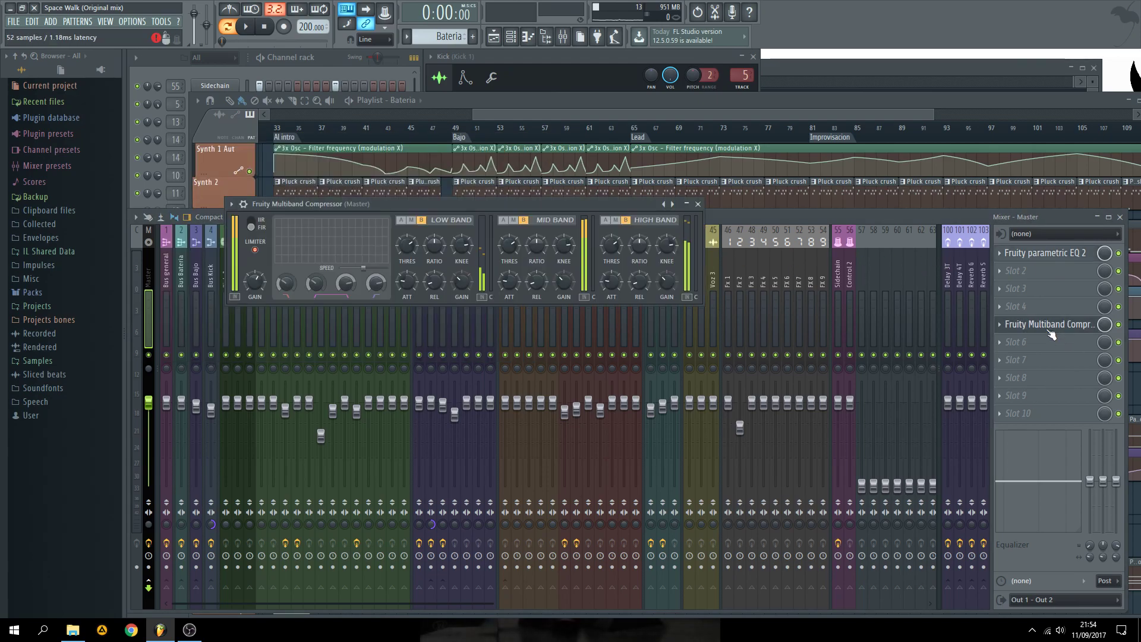
drag(587, 203, 569, 213)
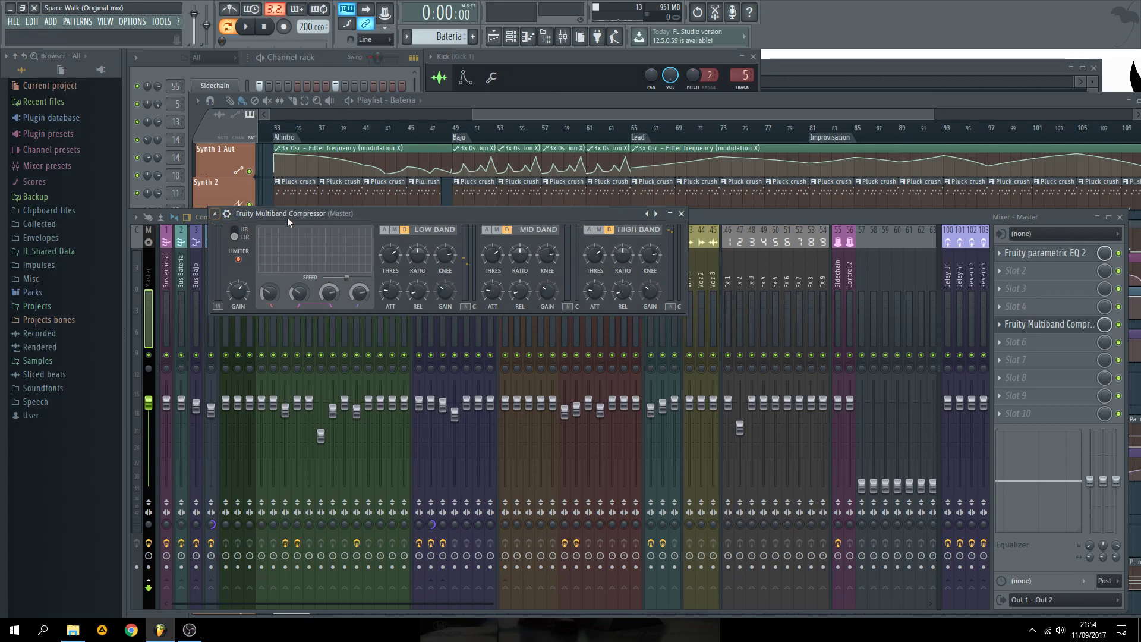
right_click(647, 213)
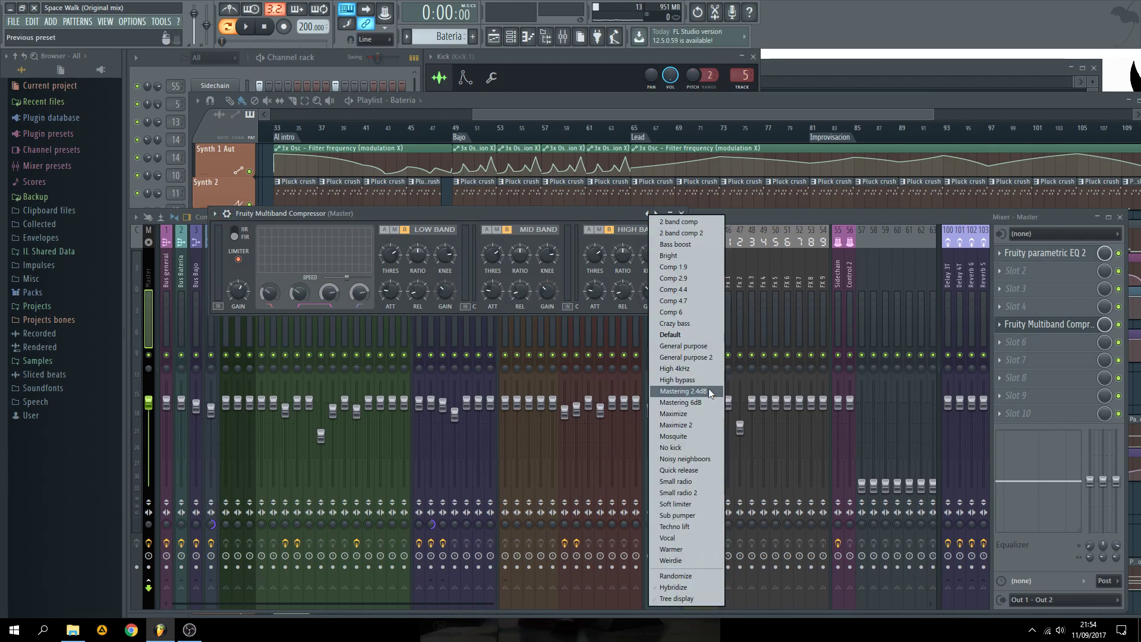
click(556, 220)
click(667, 212)
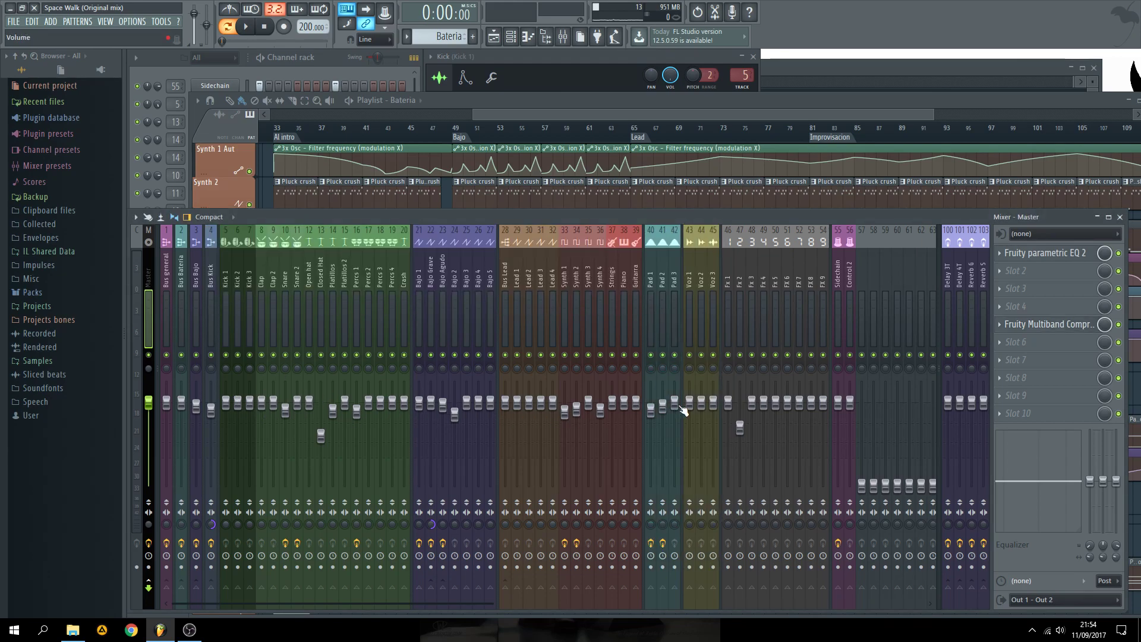
- Examine the playlist arrangement from the Bajo section through Salida across the synth, pad, piano, bass and percussion tracks
click(522, 116)
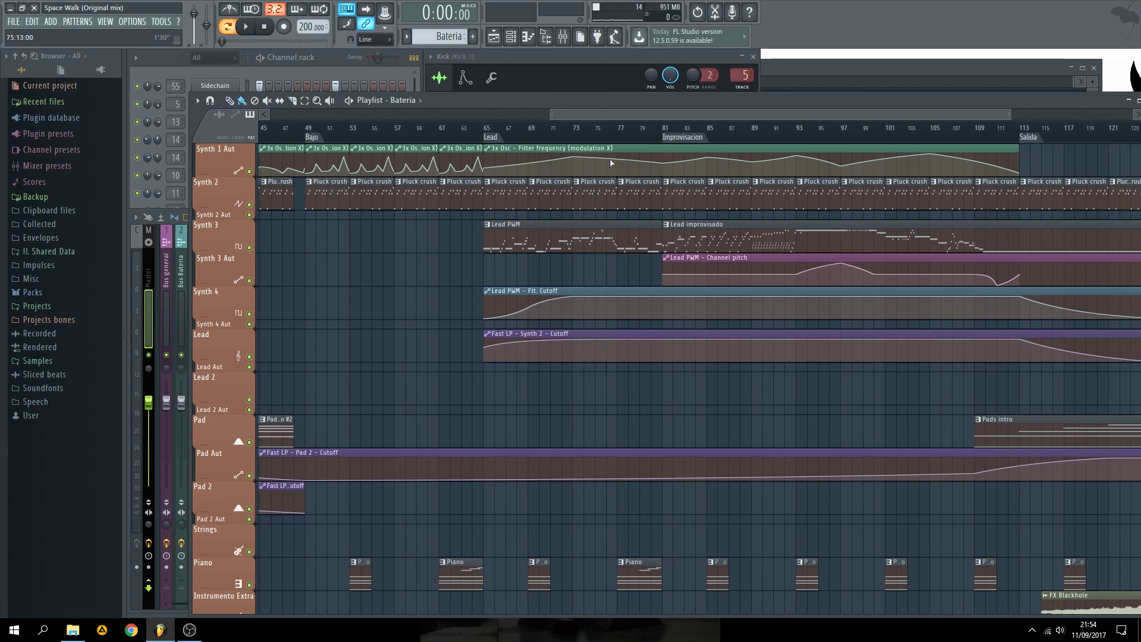
scroll(395, 344, down, 3)
scroll(693, 201, up, 4)
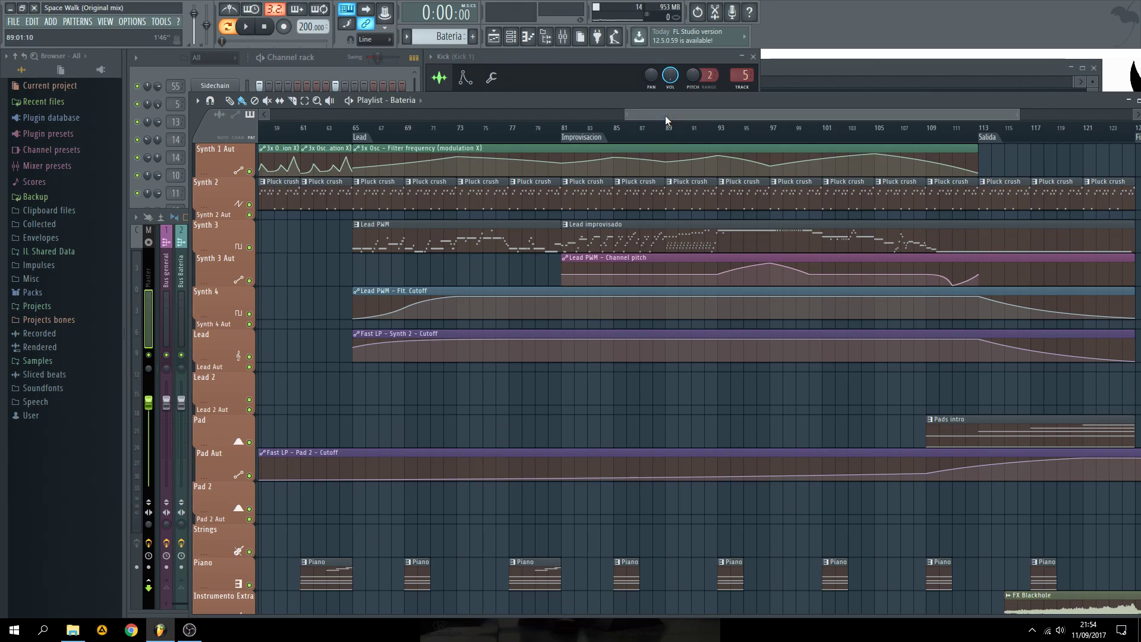
drag(665, 121, 710, 384)
scroll(711, 409, up, 10)
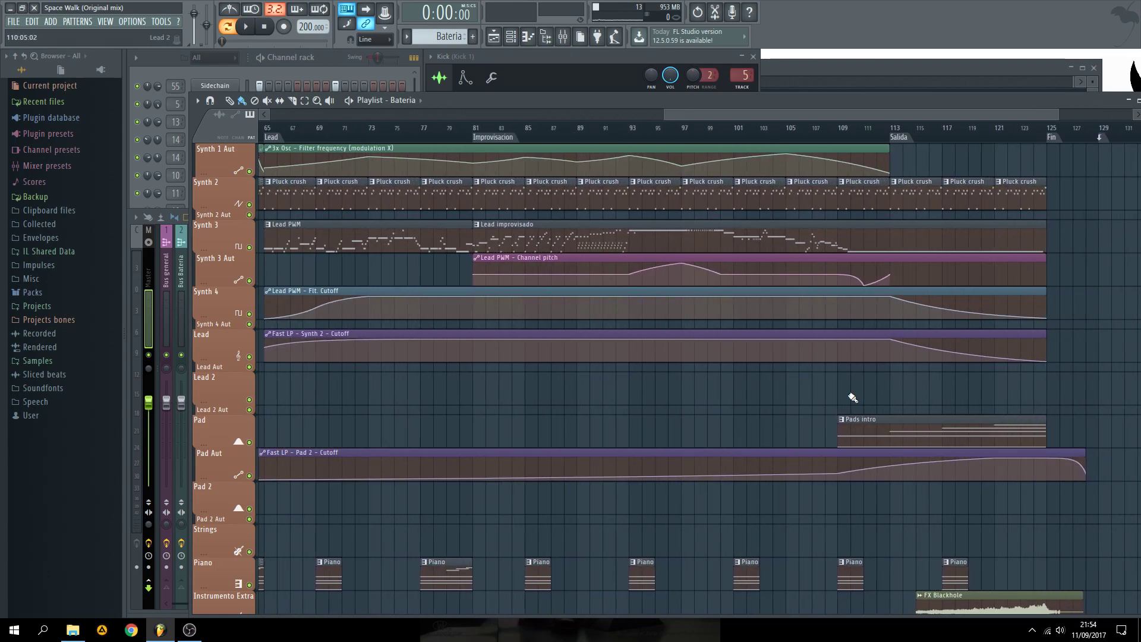
scroll(754, 390, down, 5)
scroll(740, 291, up, 4)
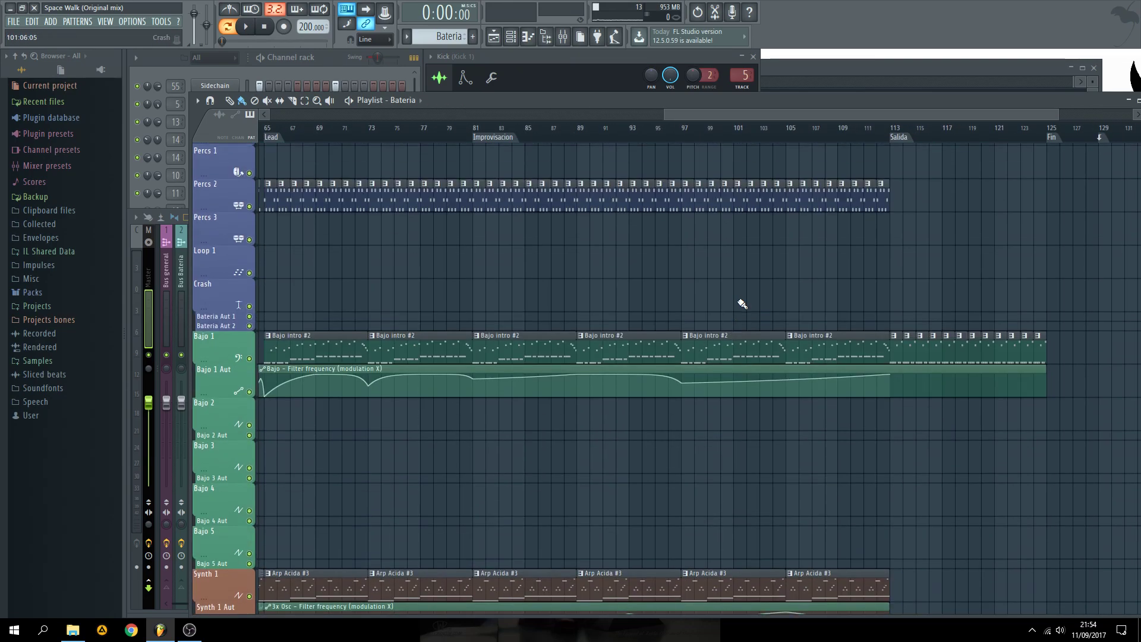
scroll(921, 331, down, 2)
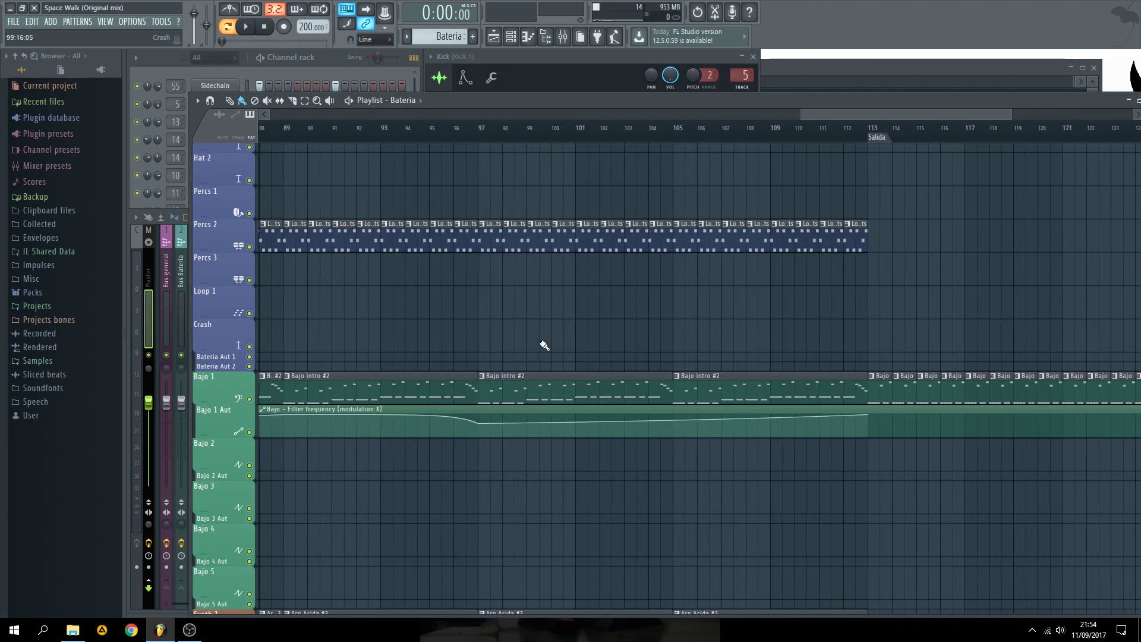
scroll(552, 347, up, 3)
scroll(468, 339, down, 2)
scroll(571, 344, up, 5)
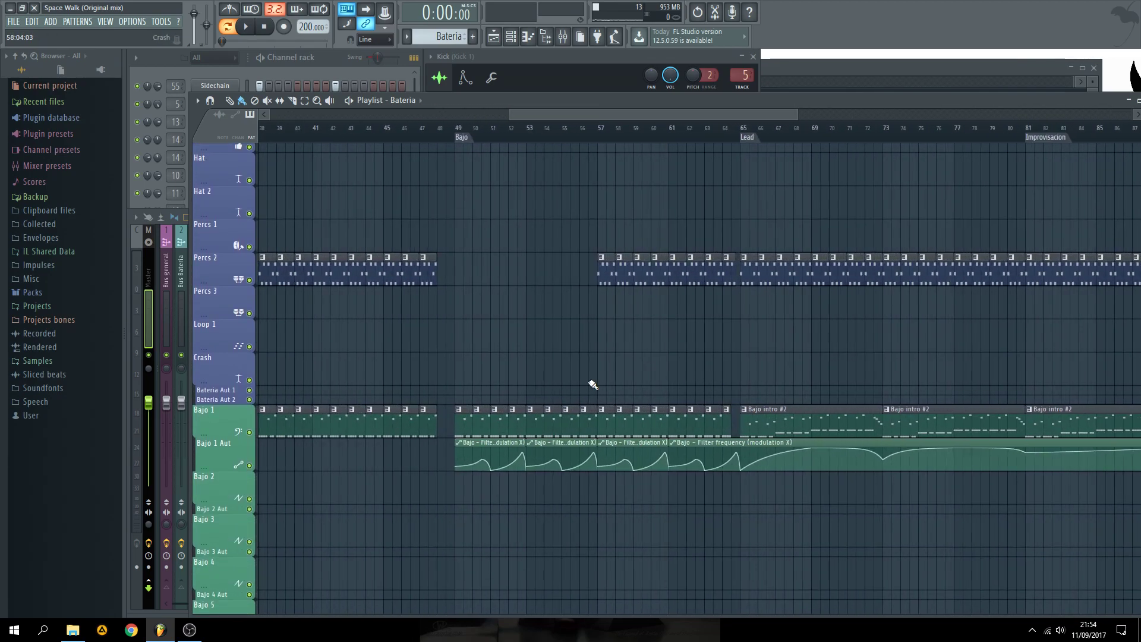
- Solo the Synth 1 Aut track, enable Synth 1 with it, and play the playlist selection from bar 49 to 65
scroll(634, 382, down, 4)
scroll(420, 415, down, 8)
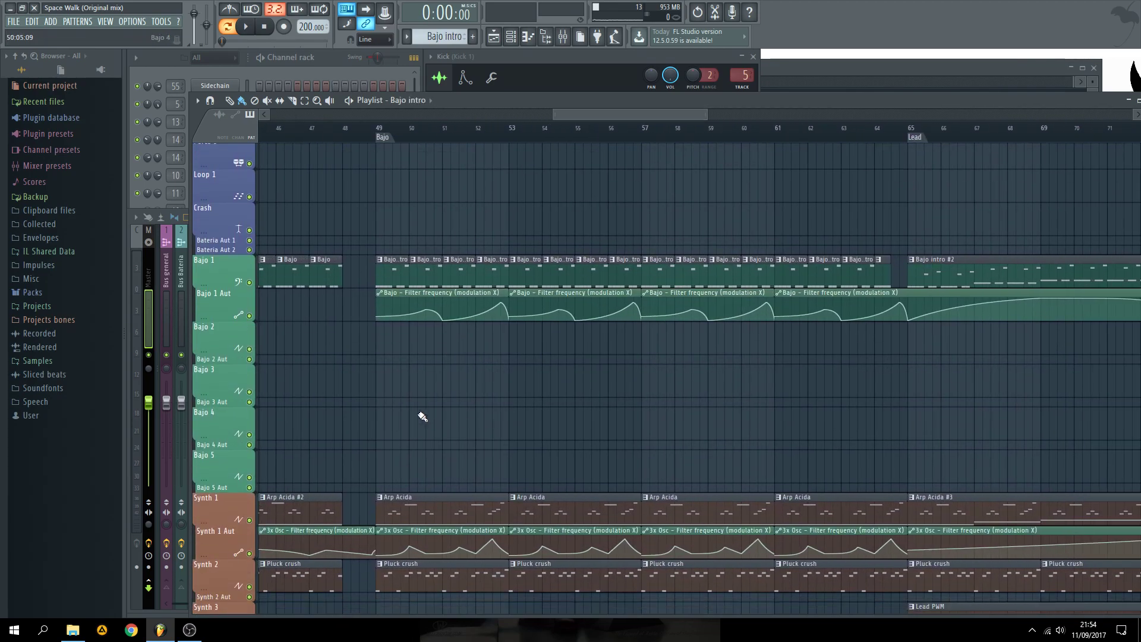
click(403, 255)
right_click(250, 304)
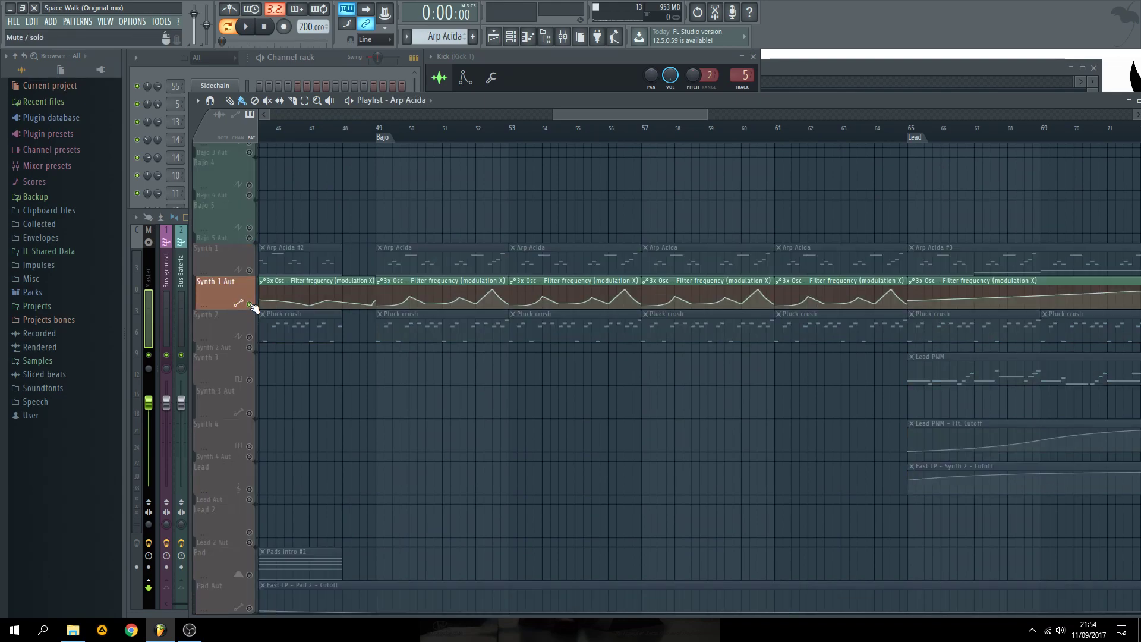
click(250, 270)
drag(381, 127, 900, 186)
key(space)
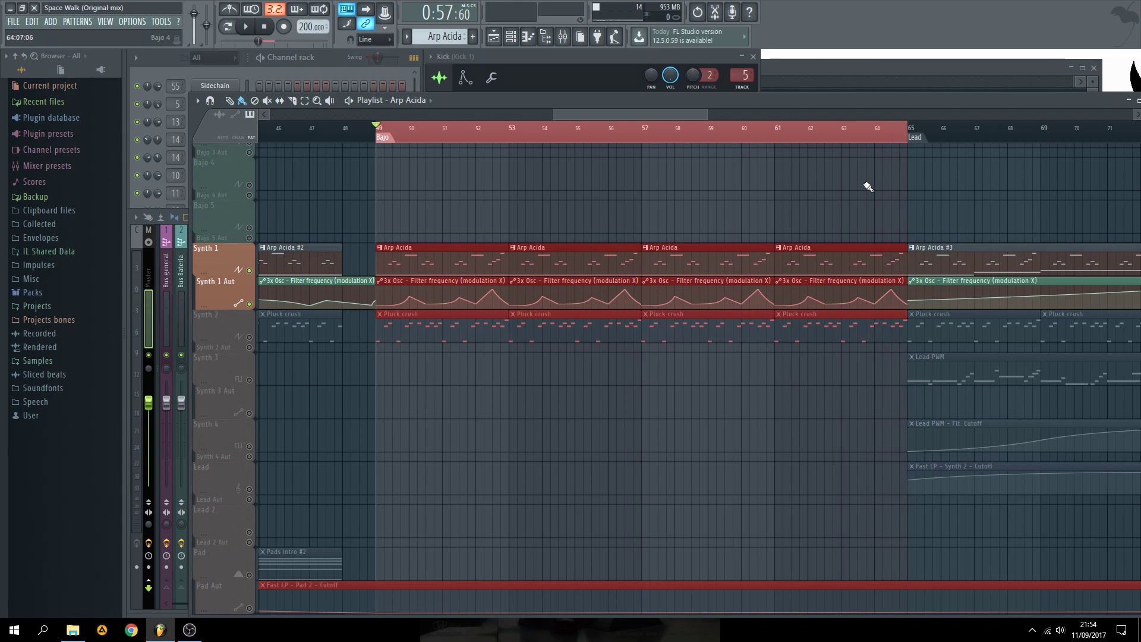
scroll(606, 113, right, 2)
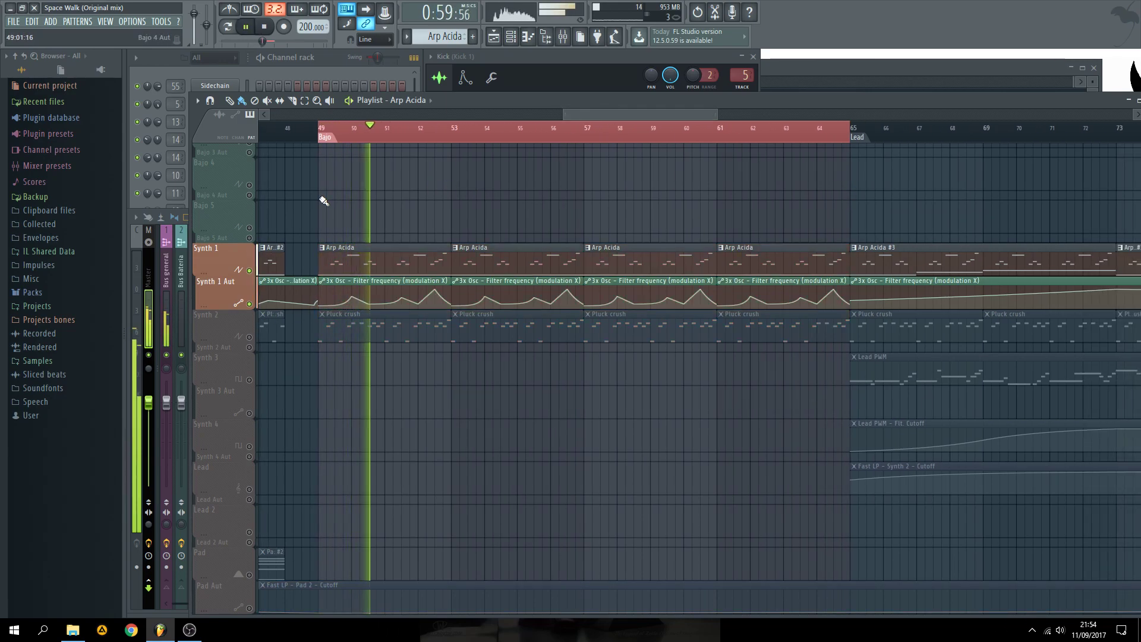
scroll(333, 196, up, 1)
- Stop playback and view the Lead raro channel's 3x Osc oscillators and its Volume, Mod X, Mod Y and Pitch envelope settings
click(333, 58)
key(space)
click(216, 335)
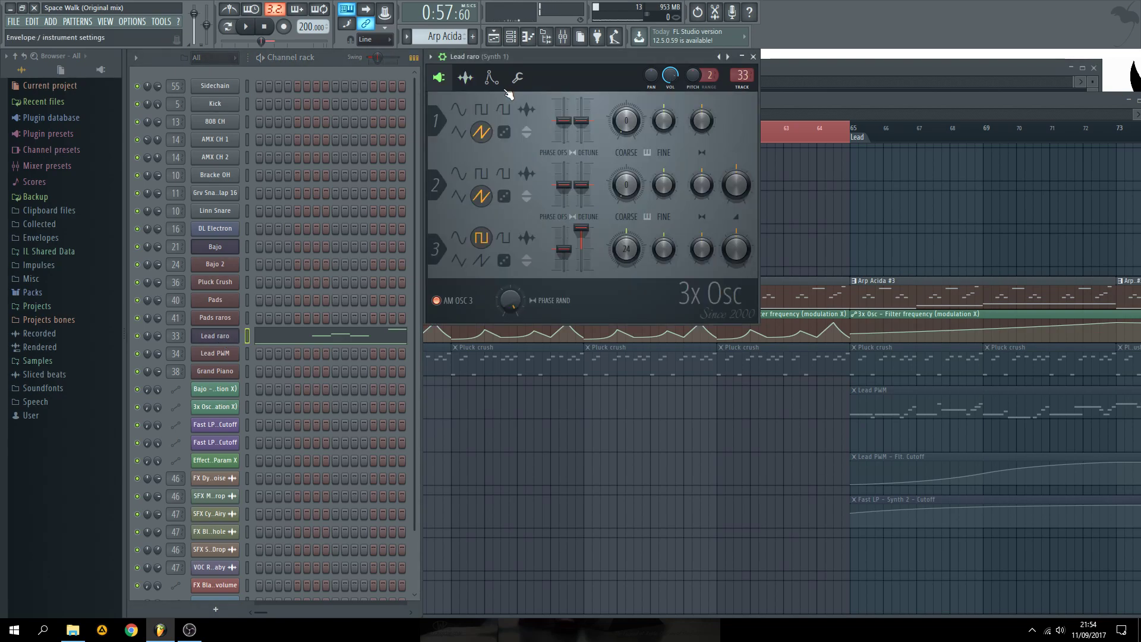
click(465, 77)
click(490, 79)
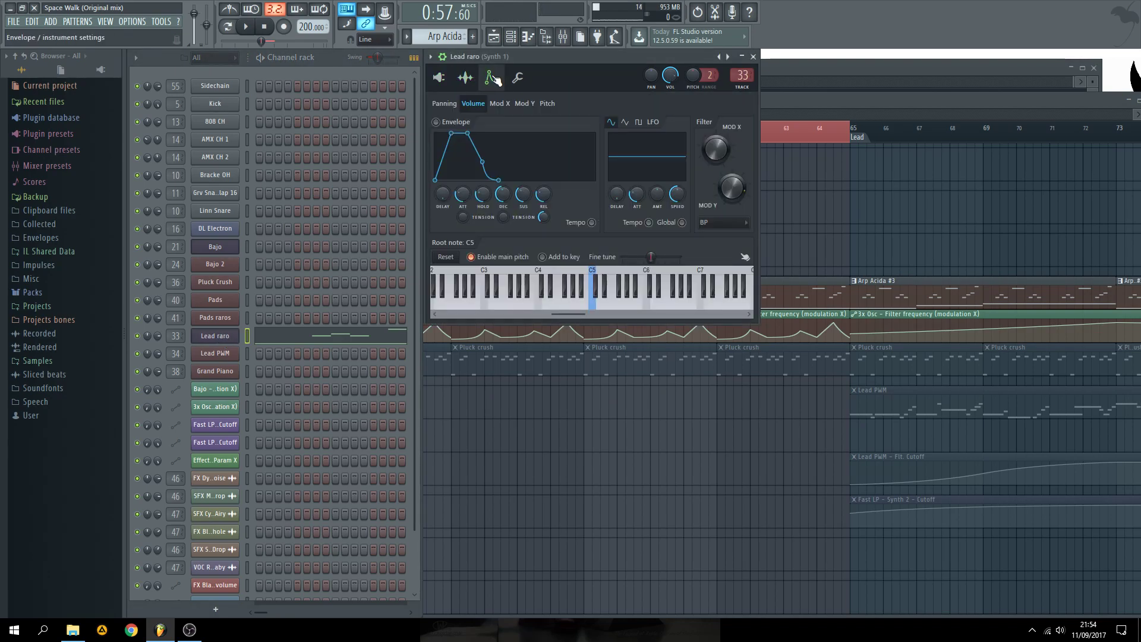
click(497, 104)
click(524, 104)
click(546, 105)
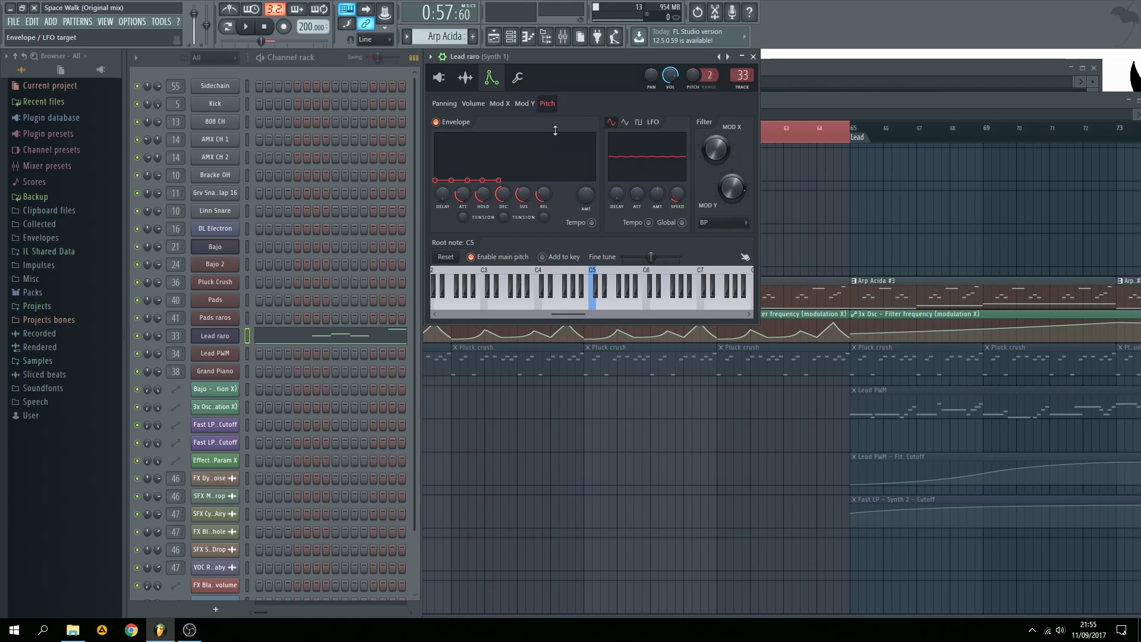
- Play the selected bars with the playlist behind Lead raro's envelope settings, watching the Mod X modulation and filter knobs
click(518, 78)
click(490, 78)
key(F5)
click(558, 54)
key(space)
click(499, 104)
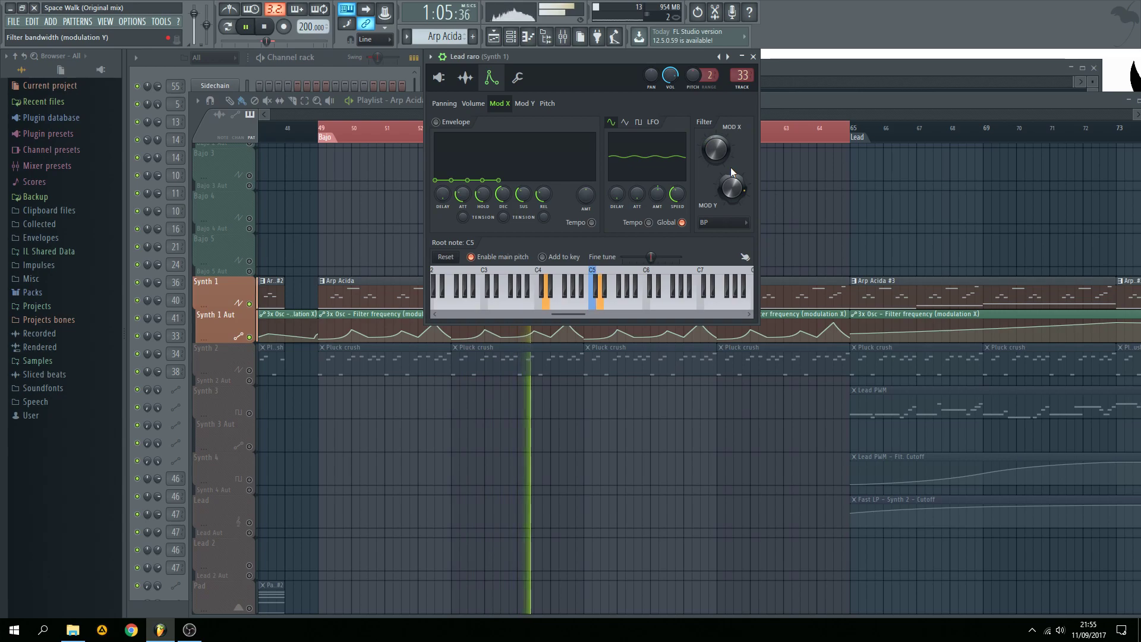
- View the Synth 1 mixer insert, play the selection briefly, and open the insert's Fruity Compressor settings
key(F9)
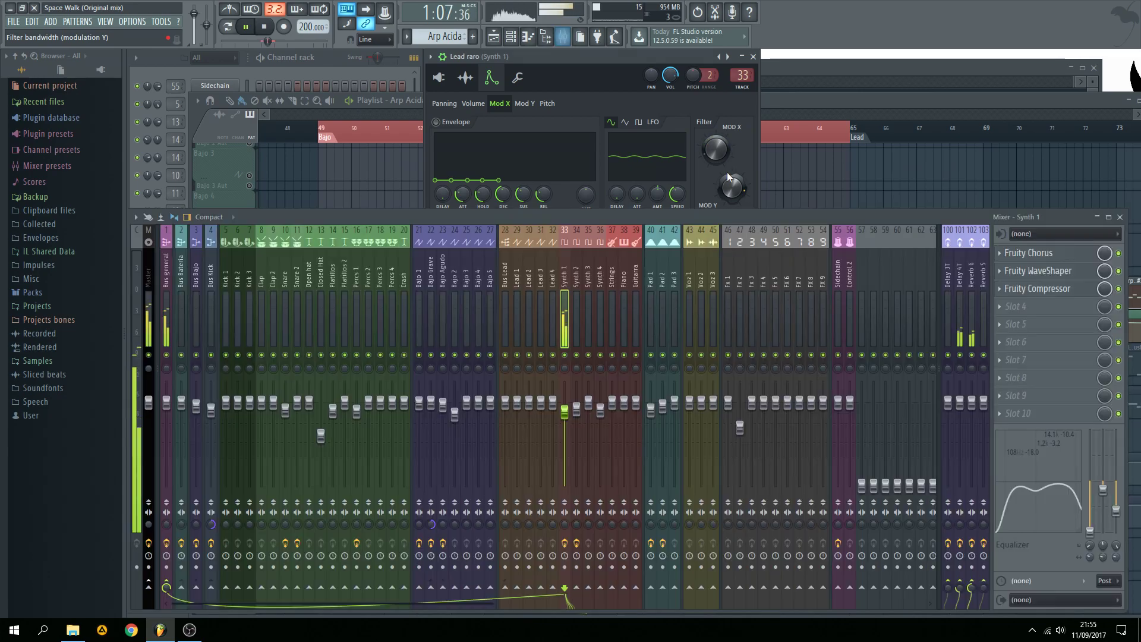
key(space)
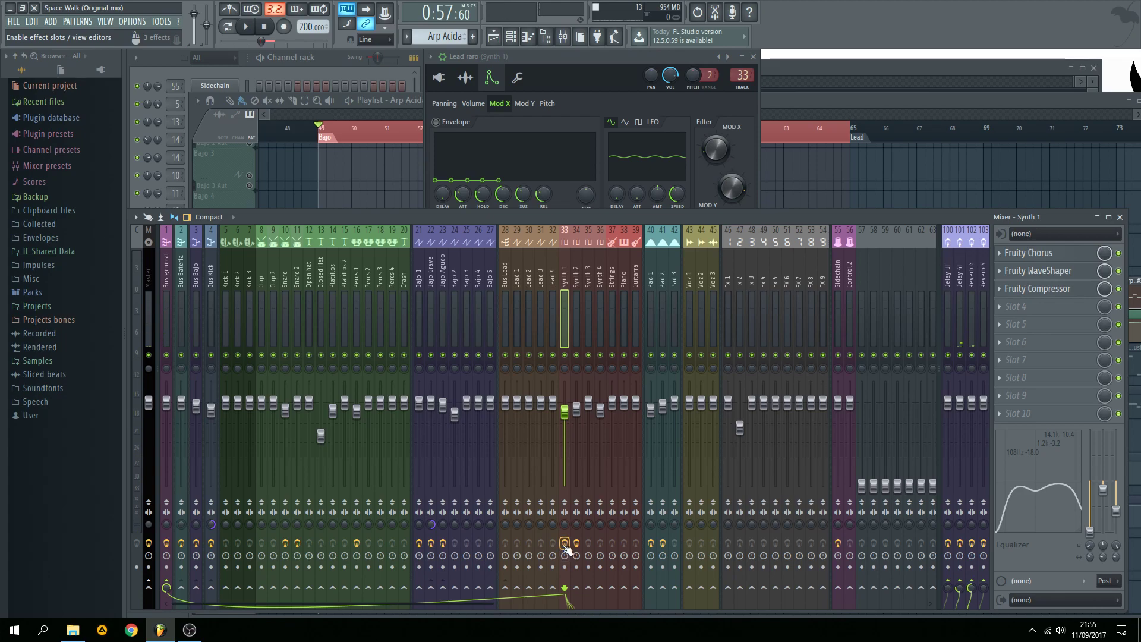
key(space)
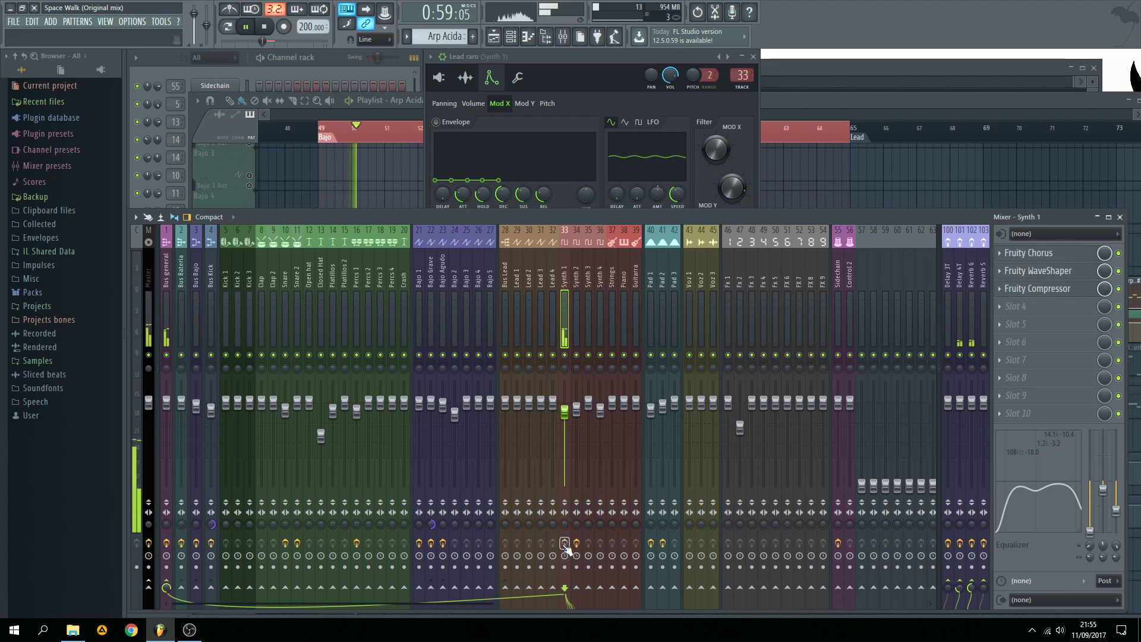
key(space)
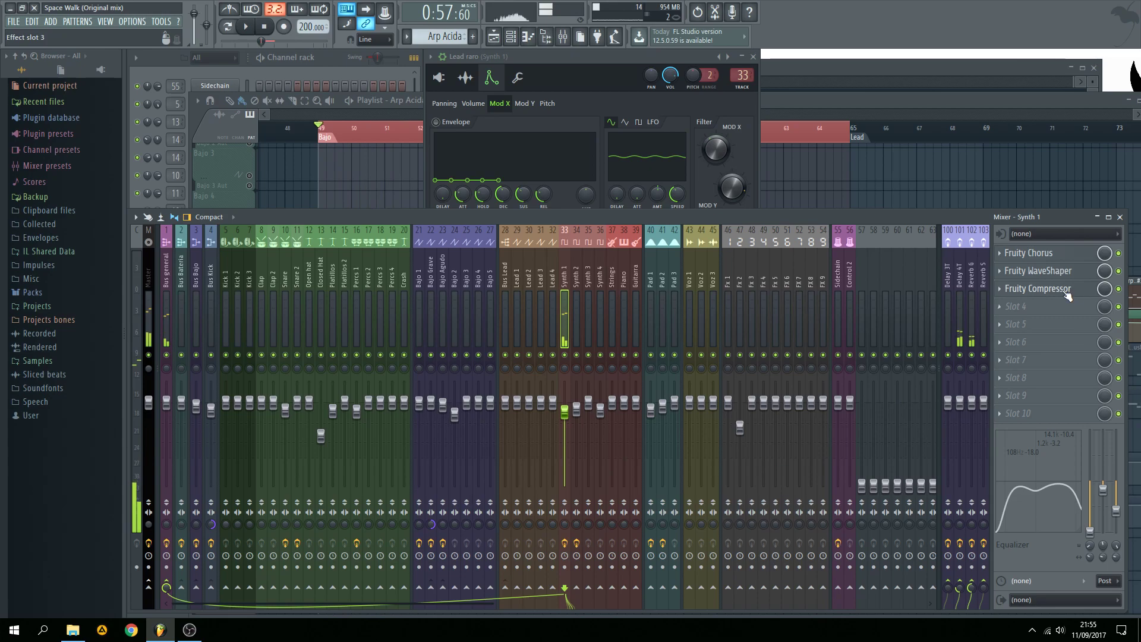
click(1065, 292)
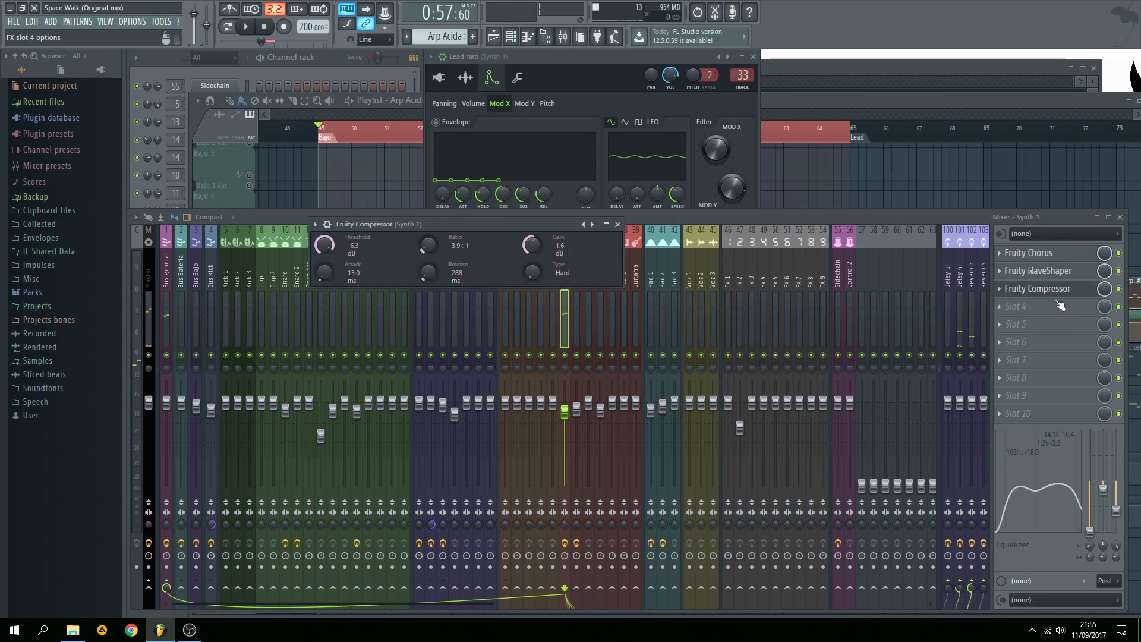
- Play the Bajo selection with the drum tracks alongside Synth 1, and view Synth 1's Fruity Compressor during playback
click(789, 113)
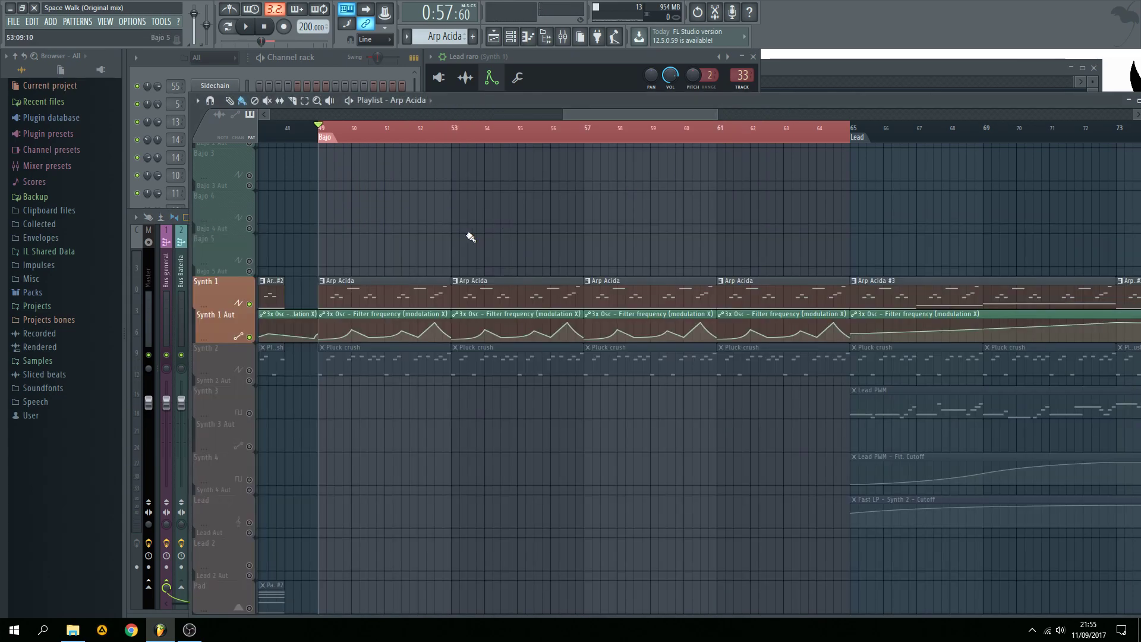
key(space)
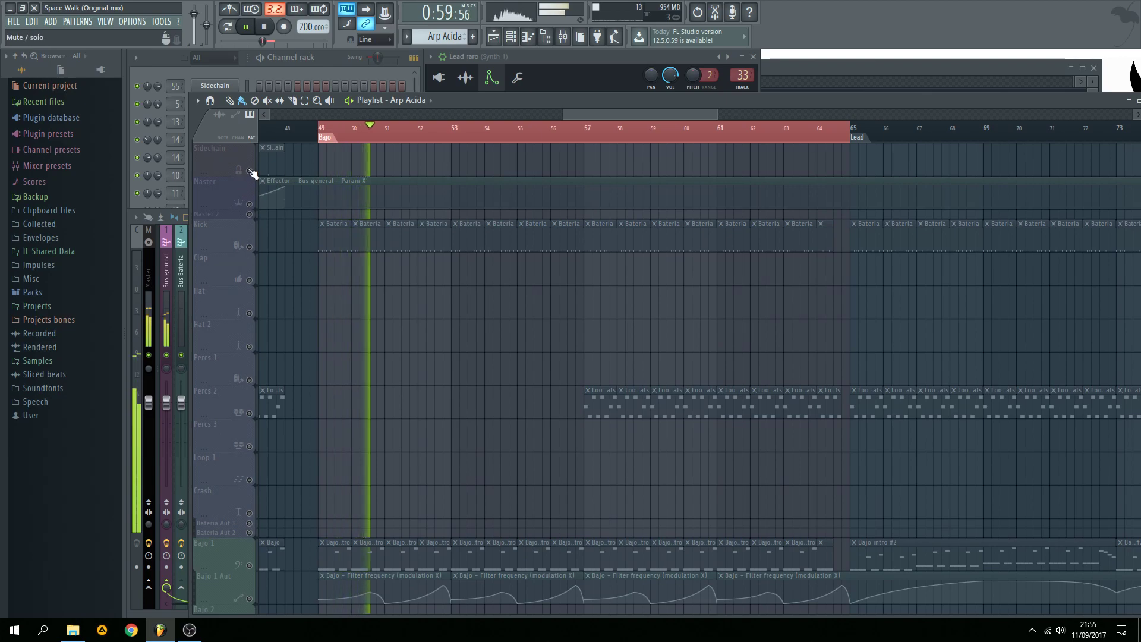
scroll(315, 297, down, 4)
key(F9)
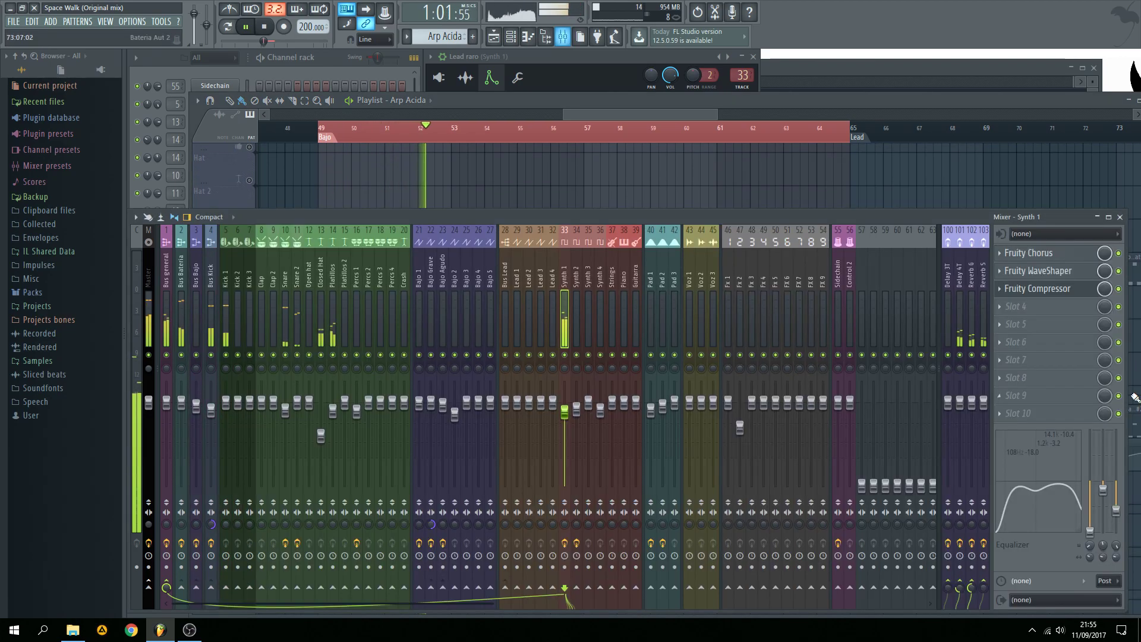
click(1073, 289)
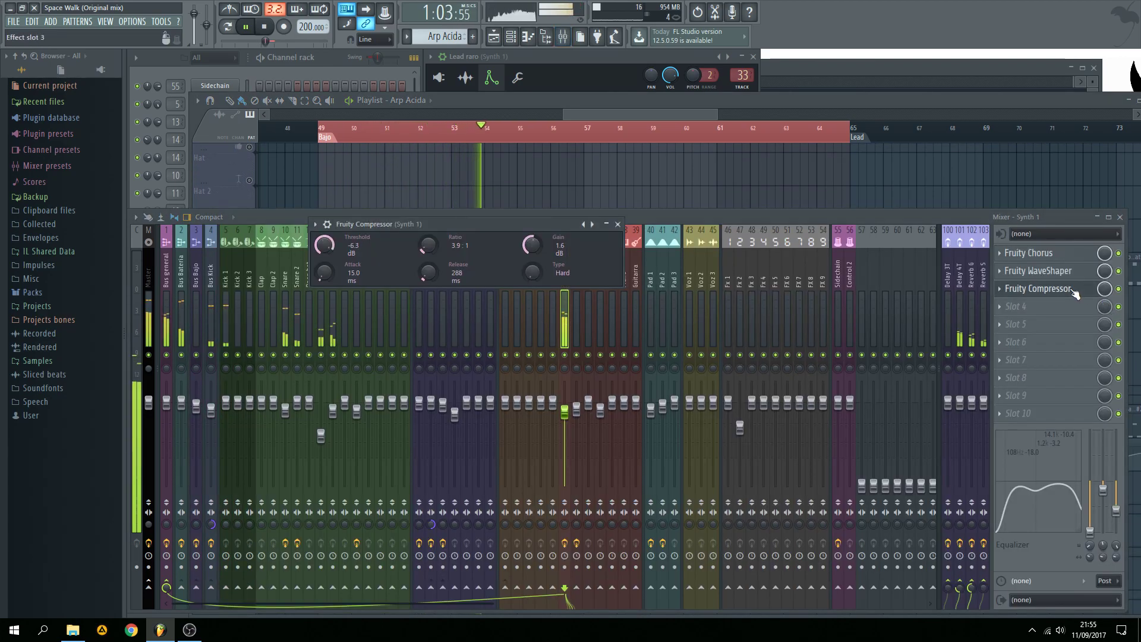
click(618, 225)
- Stop playback, check Lead raro in the channel rack, and view the Fruity WaveShaper curve on the Synth 1 insert
click(319, 57)
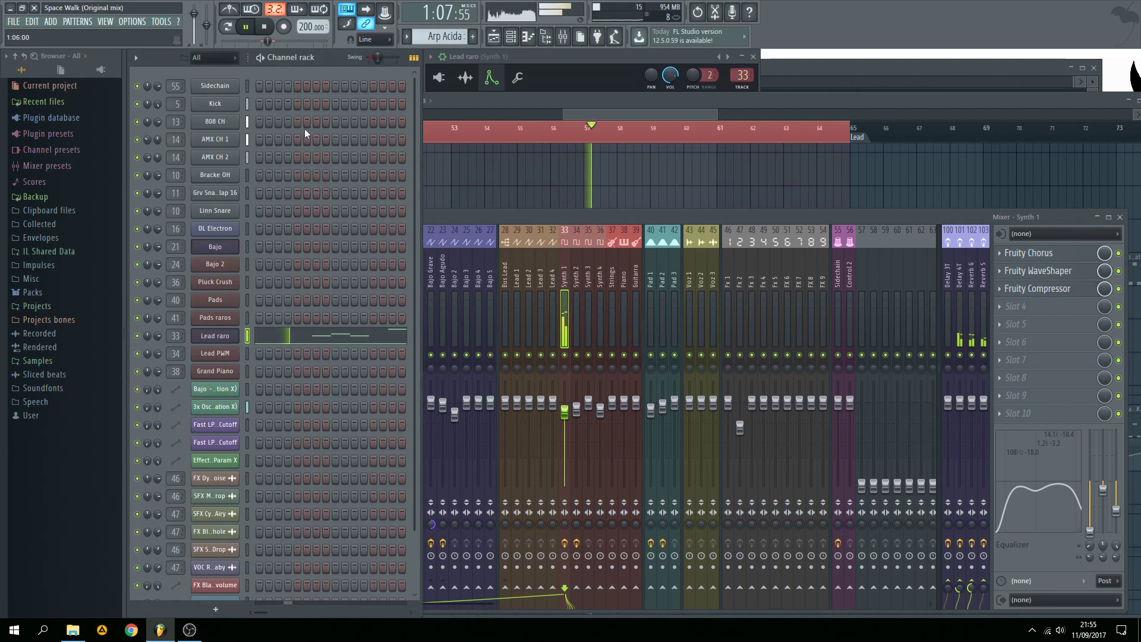
key(space)
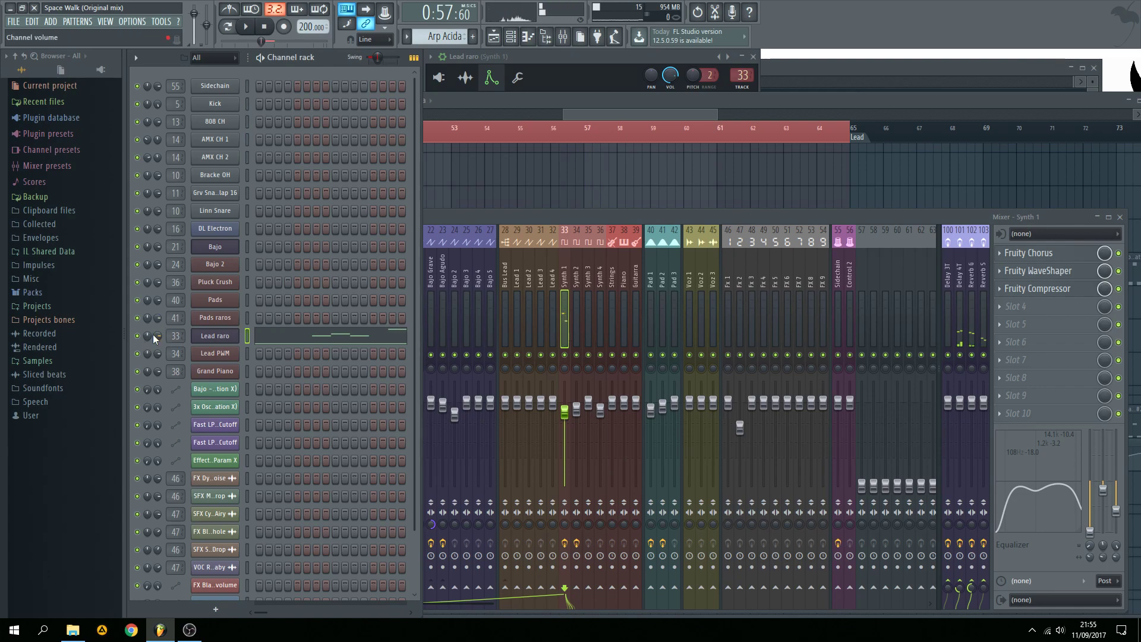
scroll(161, 291, down, 1)
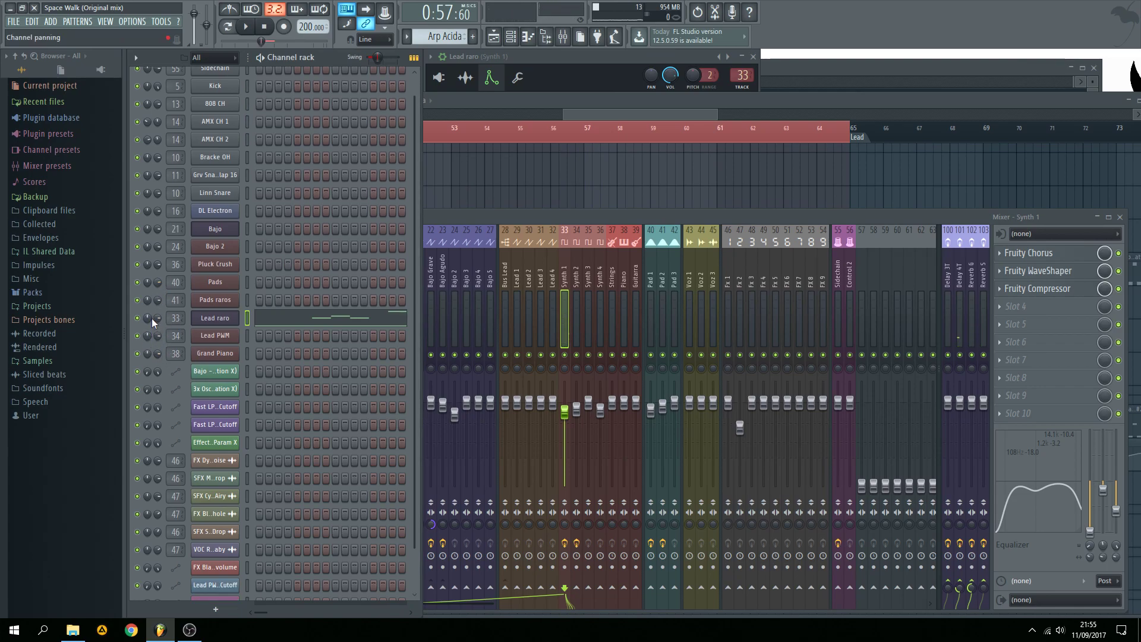
click(510, 236)
click(1048, 271)
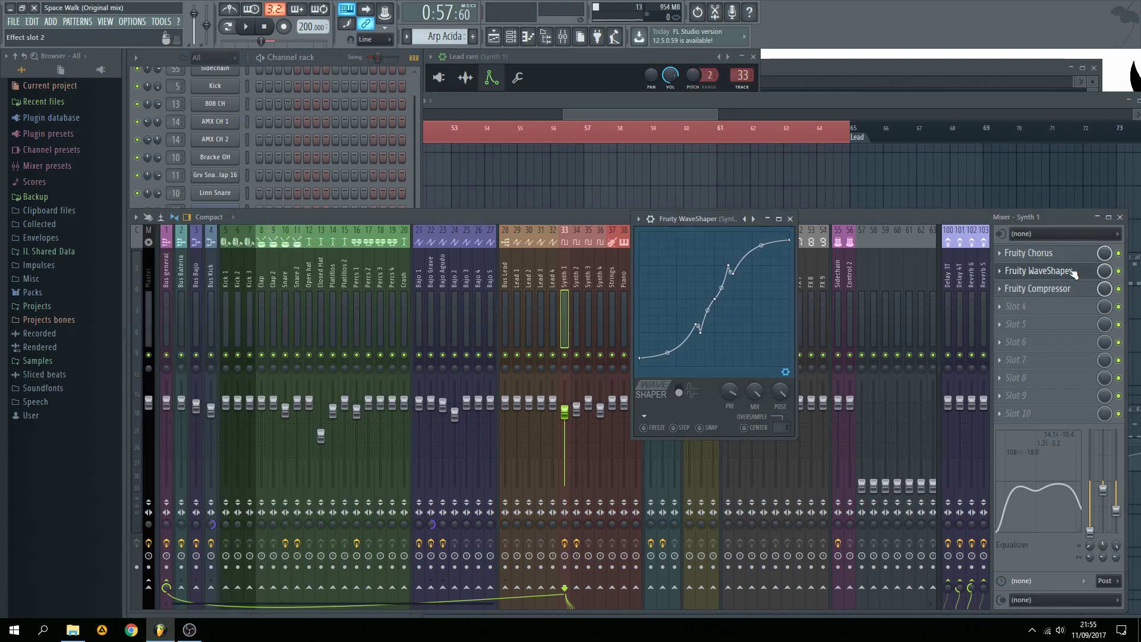
click(790, 218)
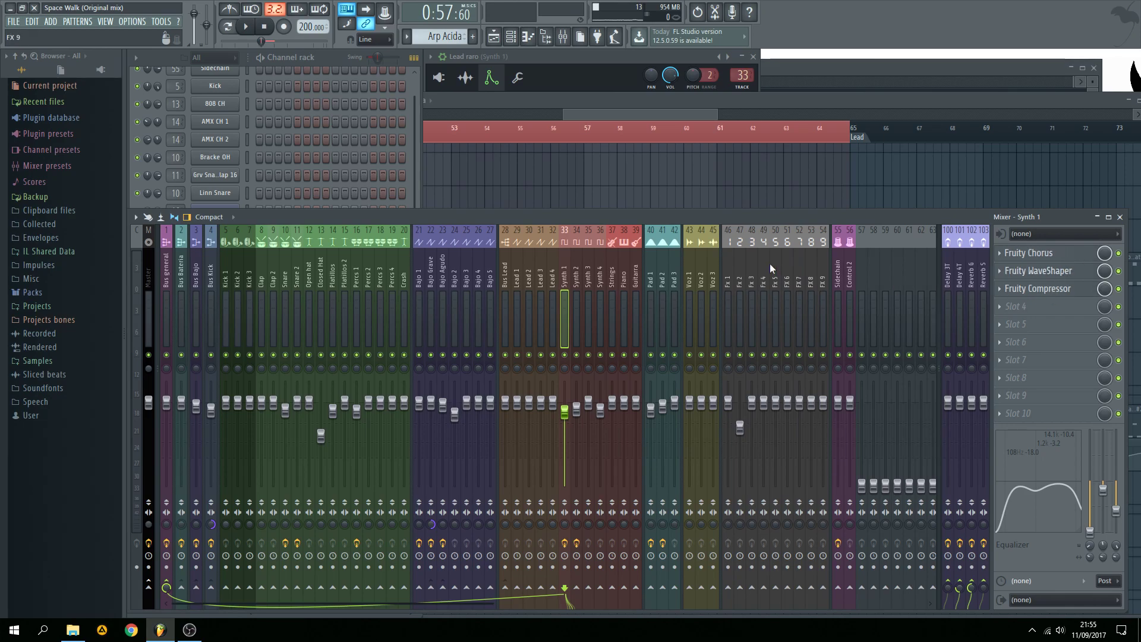
- Solo the Percs 2 track and play its loop clips from bar 57
click(573, 186)
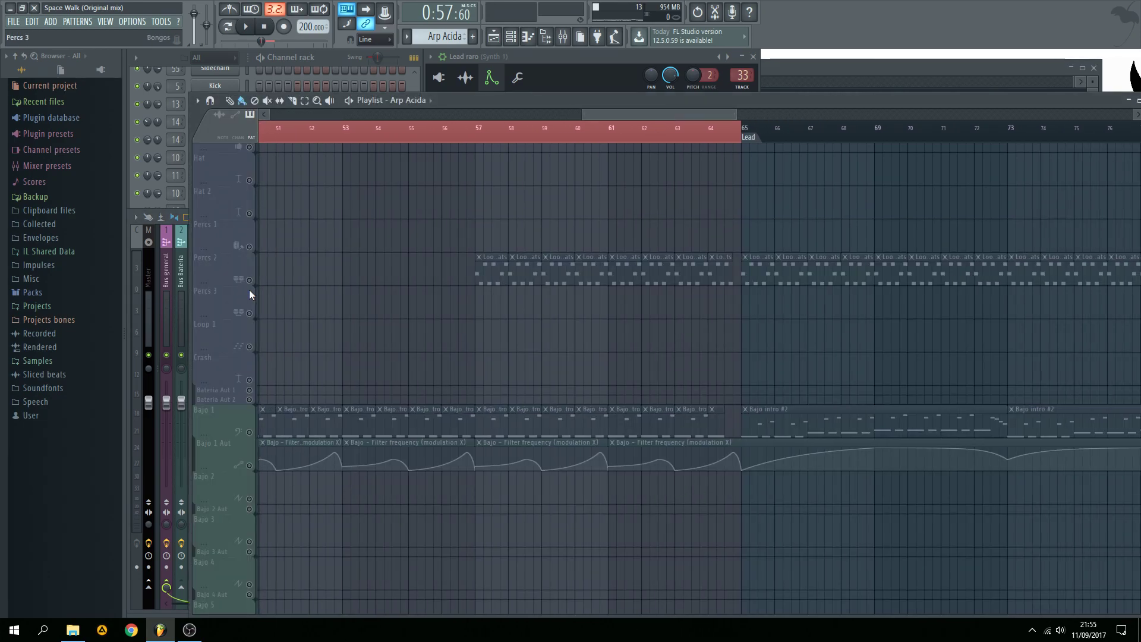
click(241, 275)
click(477, 126)
key(space)
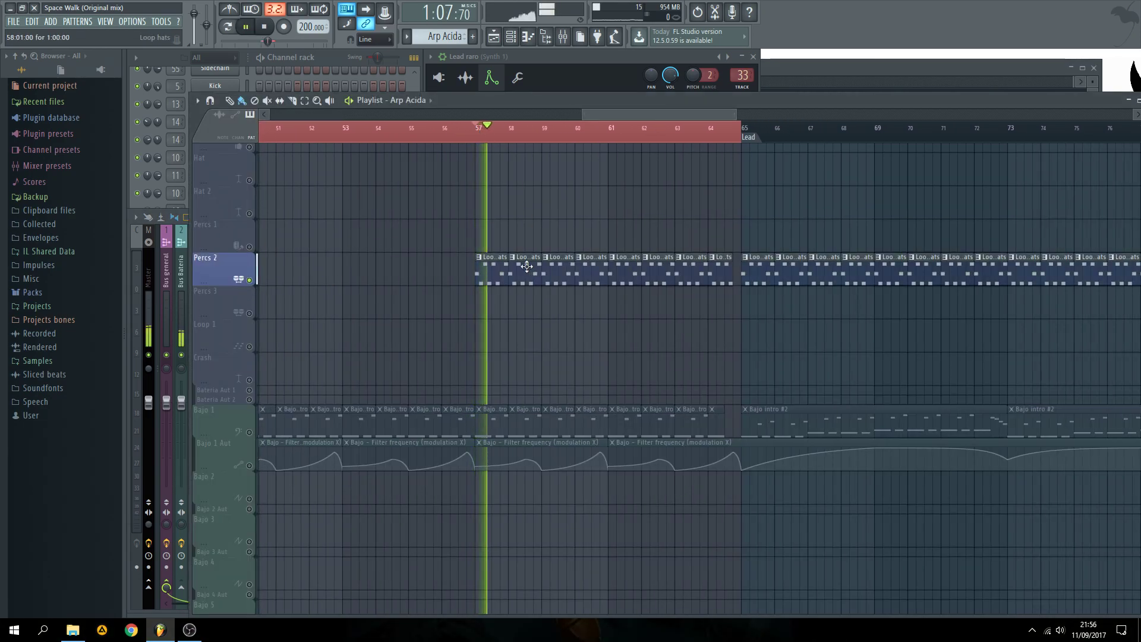
ctrl+scroll(394, 273, down, 2)
scroll(364, 224, down, 3)
scroll(497, 307, up, 4)
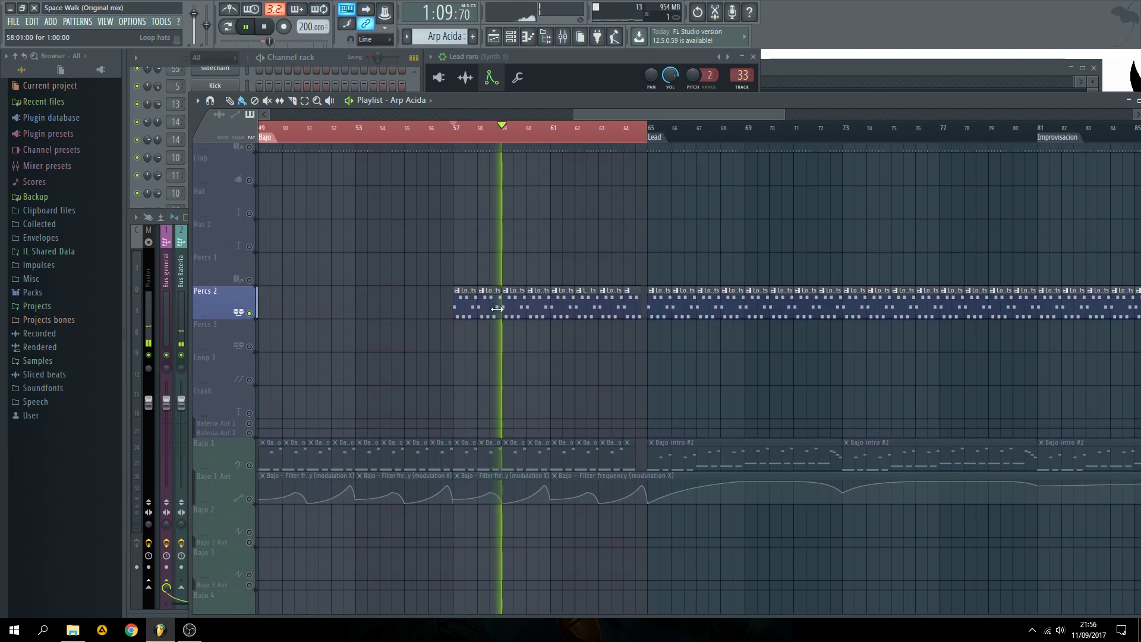
- Open the DL Electron channel's Fruity Slicer with its sliced loop and stop playback
click(381, 90)
click(222, 211)
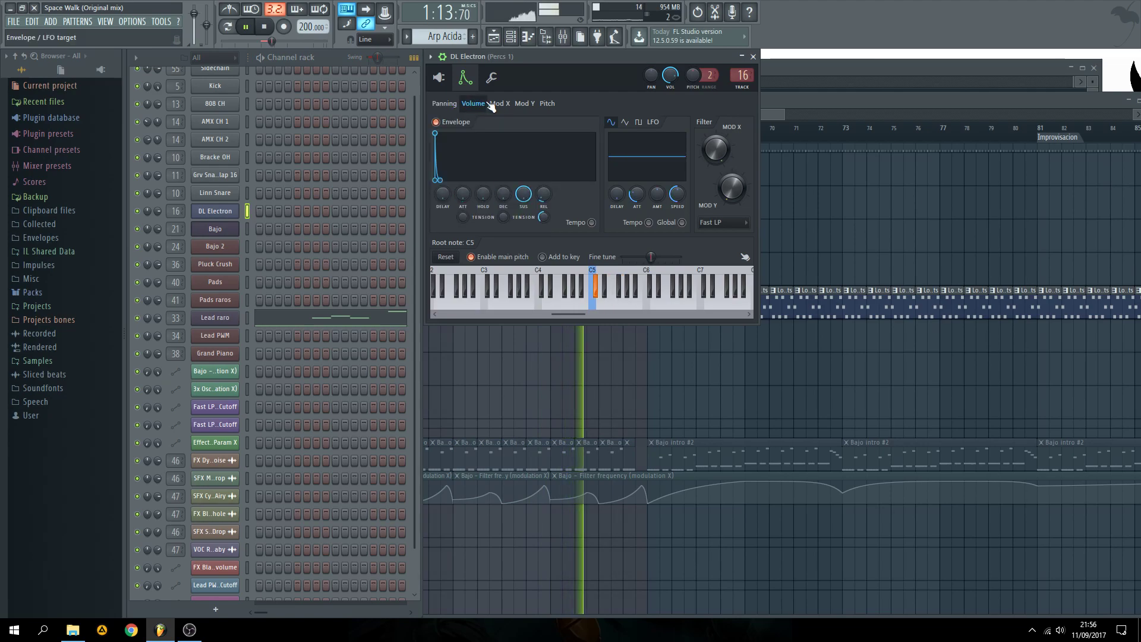
click(438, 78)
key(space)
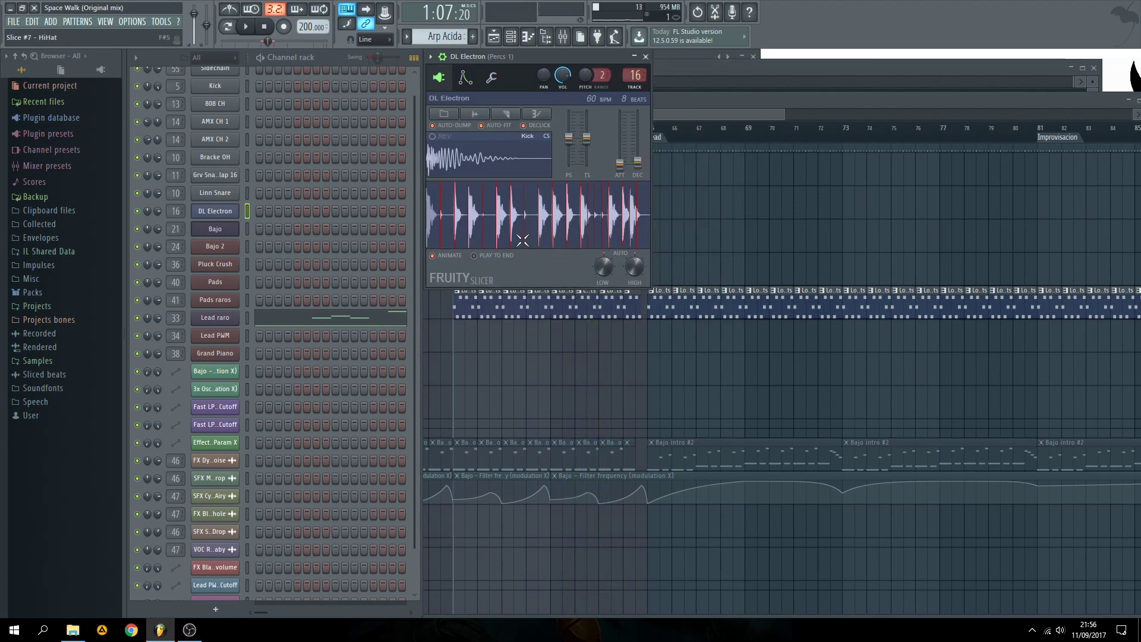
- Audition the individual drum slices of DL Electron in Fruity Slicer one after another
key(z)
key(s)
key(x)
key(d)
key(c)
key(v)
key(g)
key(b)
key(h)
key(n)
key(j)
key(m)
key(comma)
key(l)
key(period)
key(semicolon)
key(x)
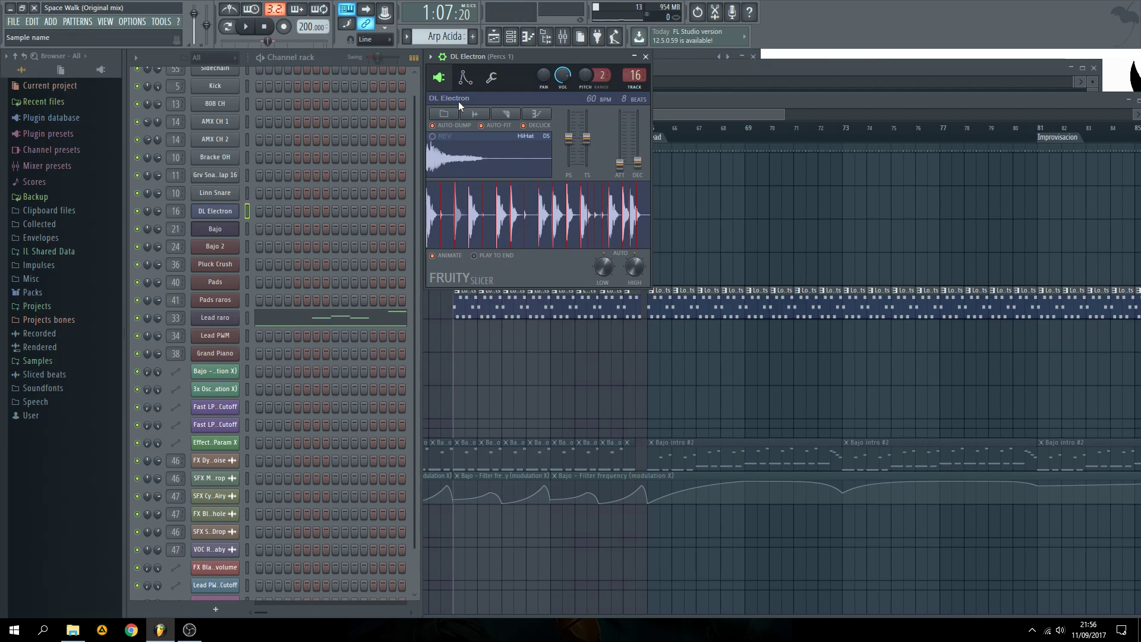
- Re-enable all playlist tracks and examine the piano, Instrumento Extra and FX clips from AI intro through Salida
key(F5)
scroll(404, 398, down, 6)
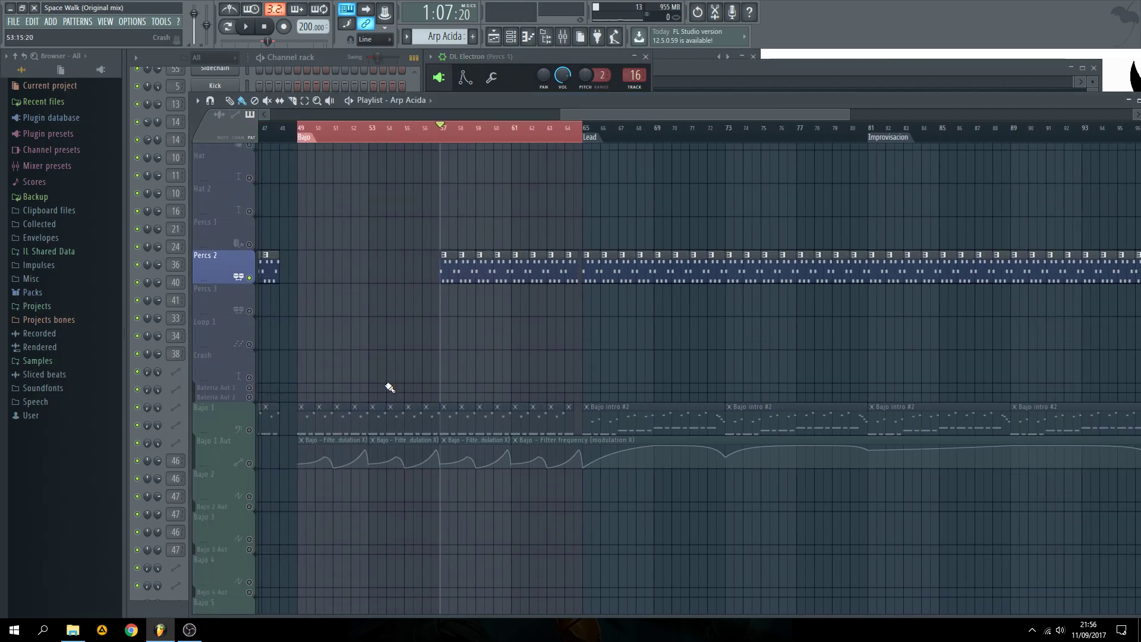
ctrl+scroll(332, 333, down, 4)
scroll(348, 315, down, 8)
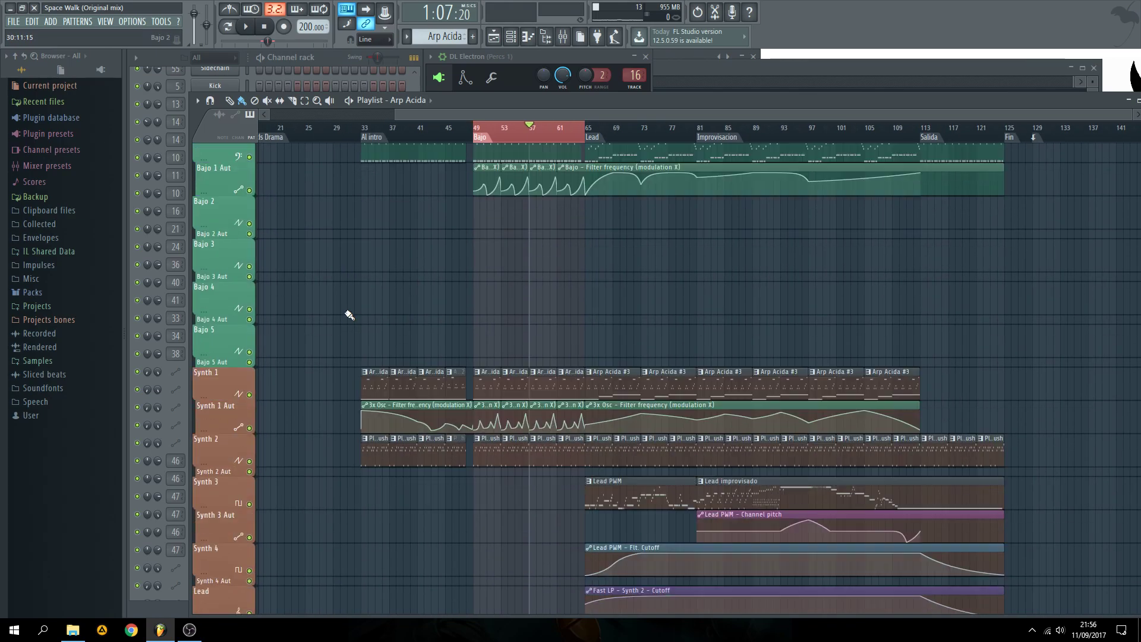
scroll(525, 391, down, 8)
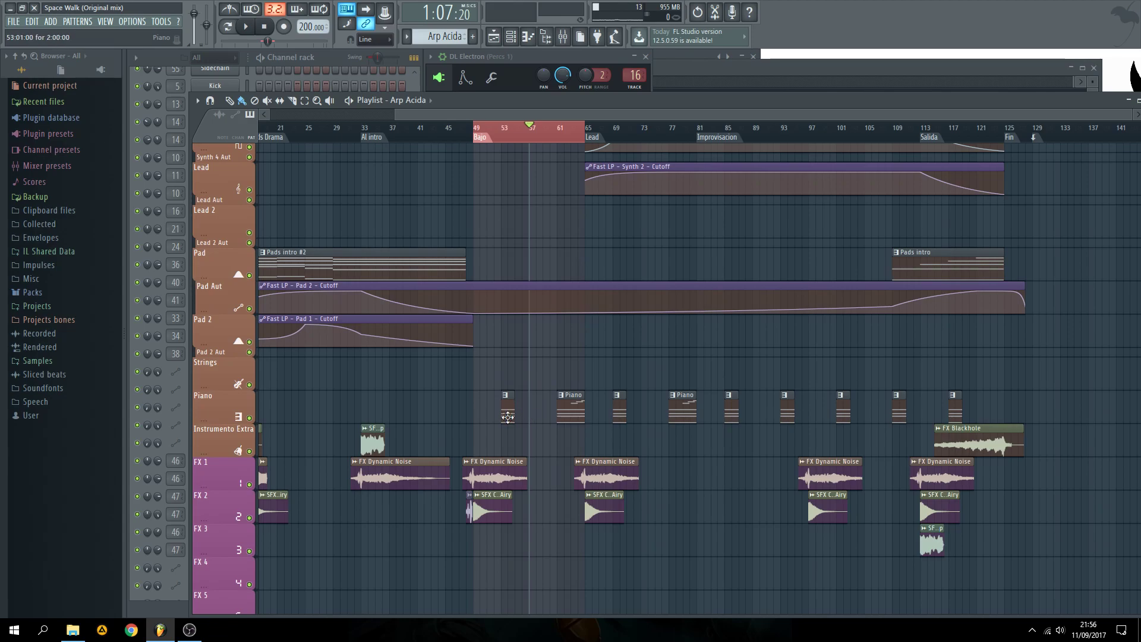
ctrl+scroll(508, 414, up, 4)
scroll(747, 439, down, 6)
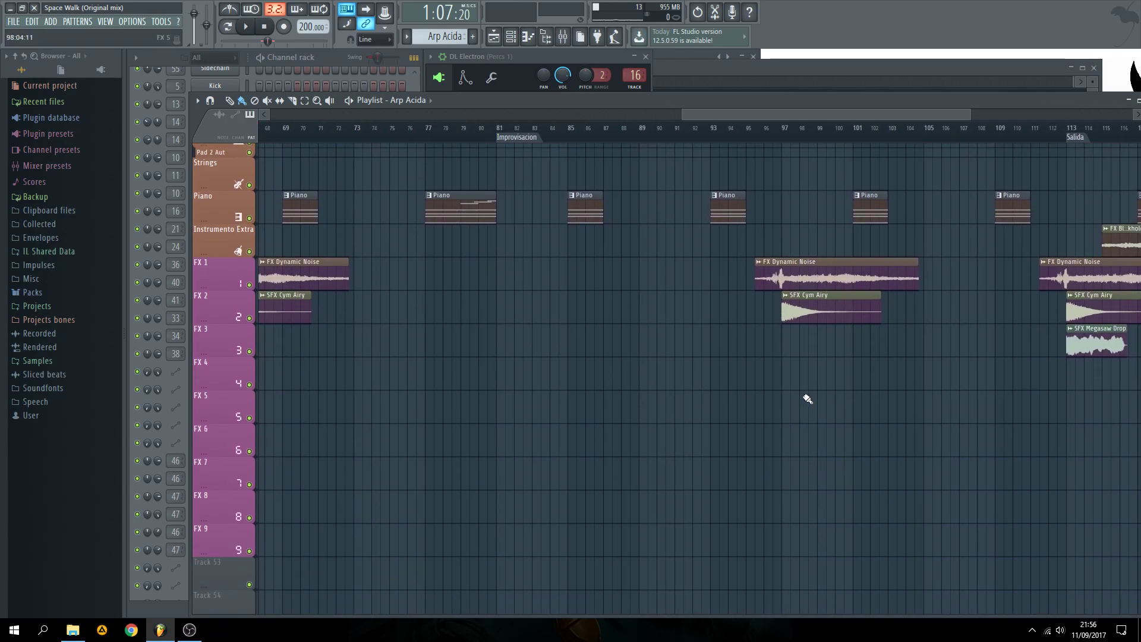
drag(918, 372, 750, 421)
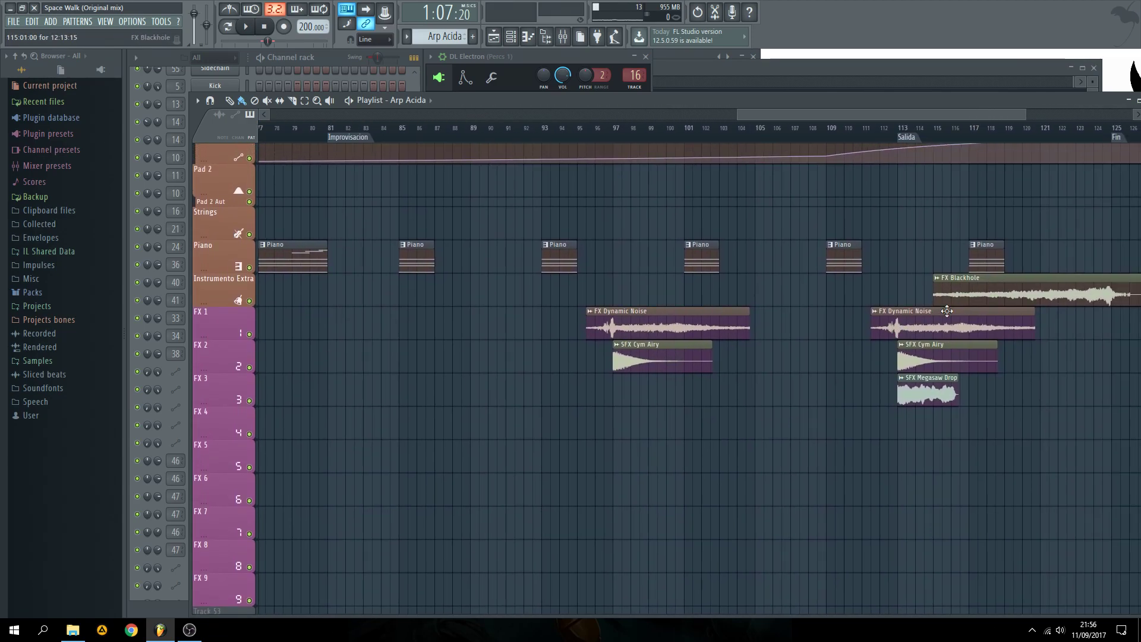
drag(423, 452, 960, 461)
drag(458, 446, 562, 453)
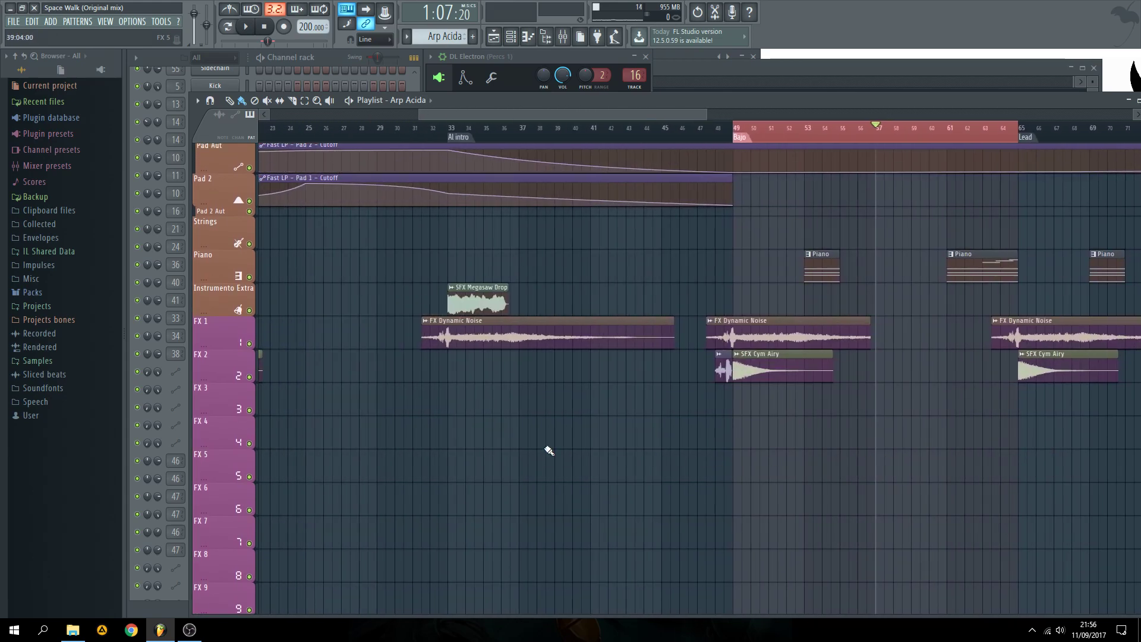
- Play from just before the AI intro marker and solo the Instrumento Extra and FX 1 tracks
ctrl+scroll(475, 422, up, 2)
click(397, 127)
key(space)
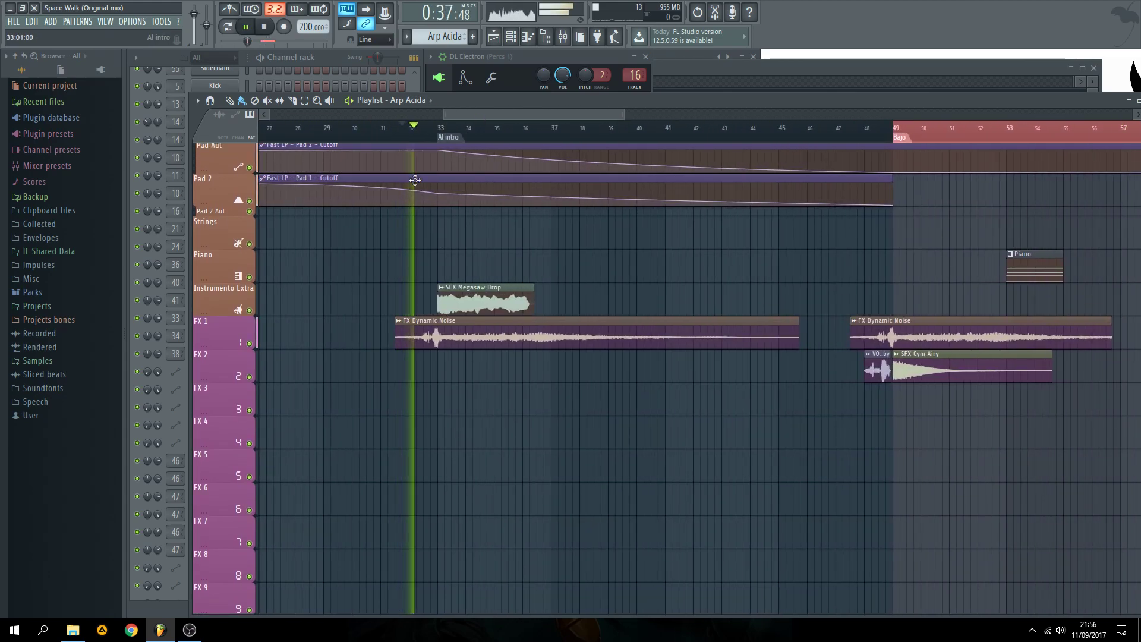
click(253, 314)
shift+click(252, 344)
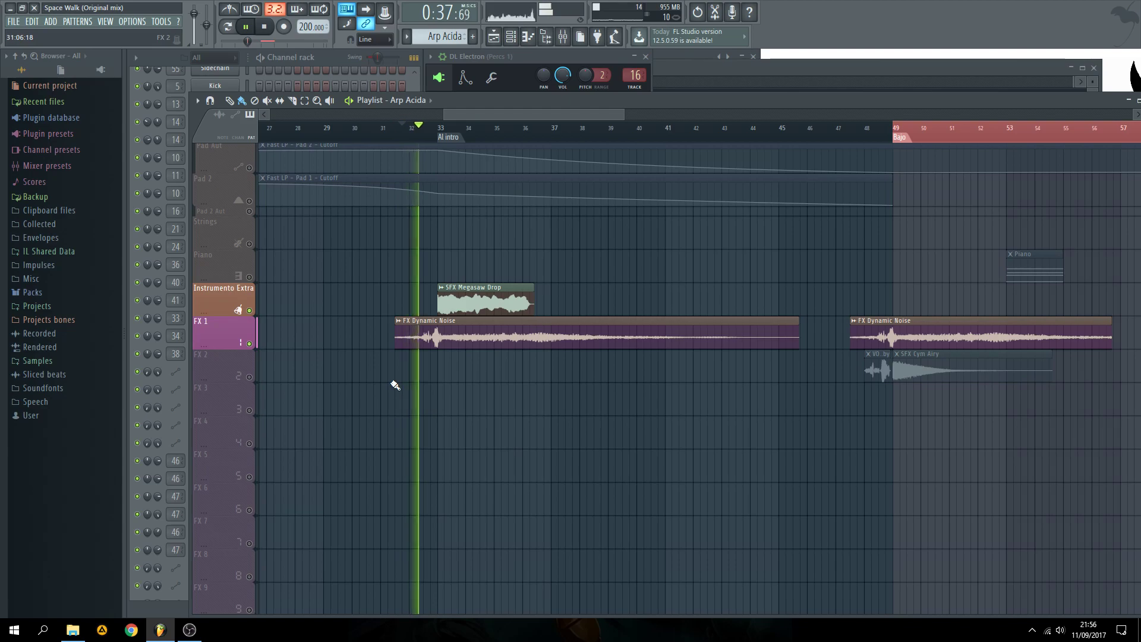
- View the Fx 1 mixer insert while the effects play and return to the playlist
key(F9)
click(728, 279)
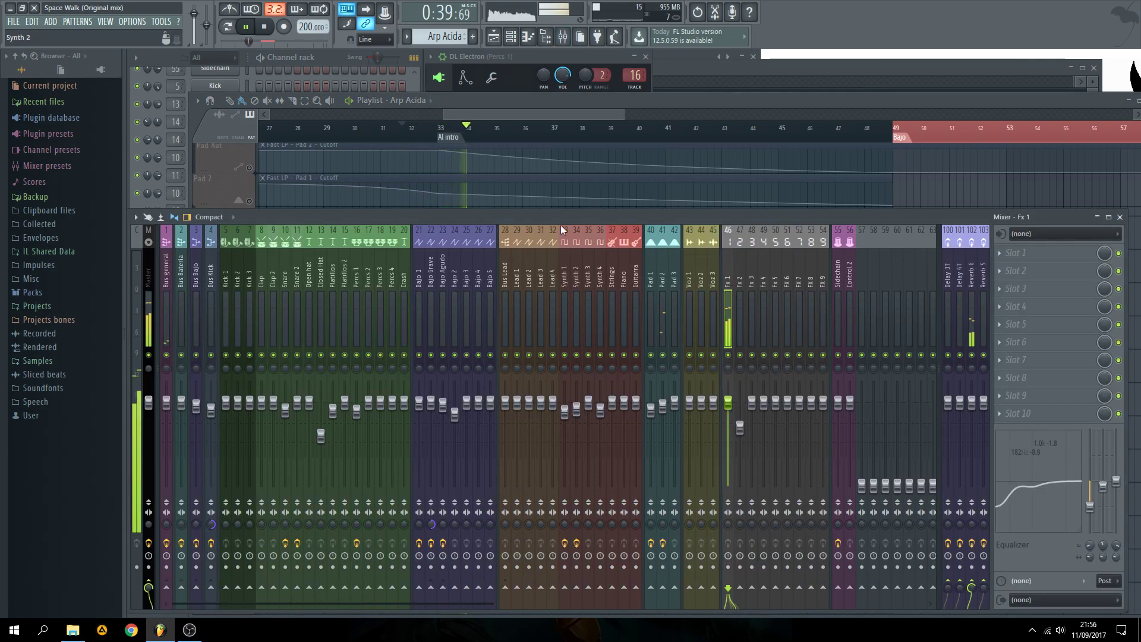
key(F5)
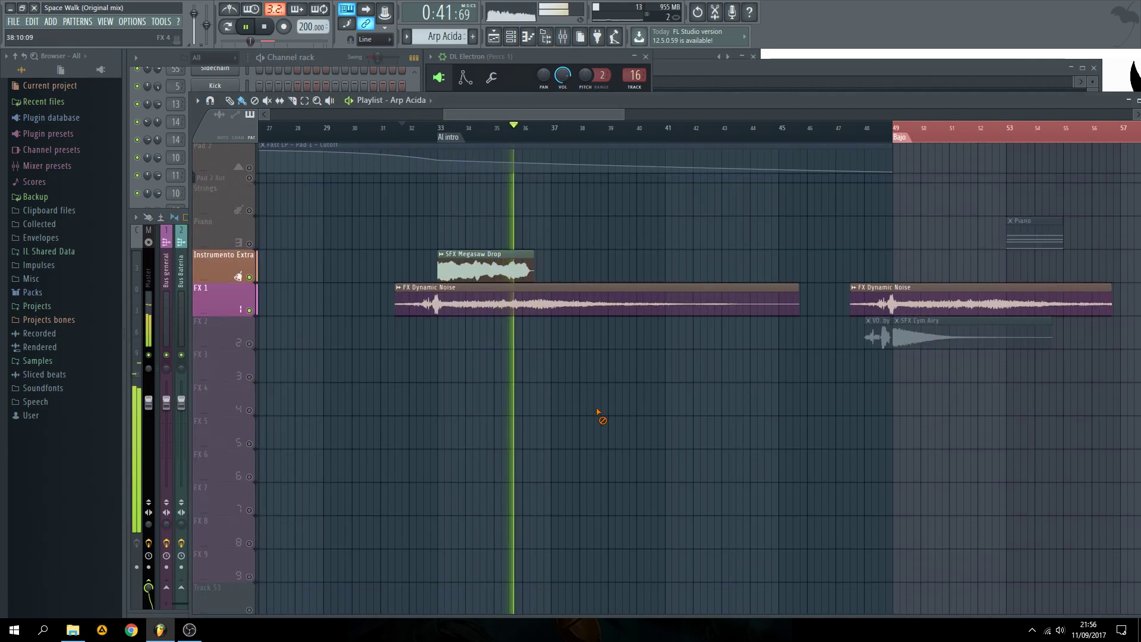
- Enable the FX 2 track alongside FX 1 and view its VOC Rock Me Baby clip before the Bajo marker
scroll(589, 423, up, 2)
drag(563, 115, 615, 113)
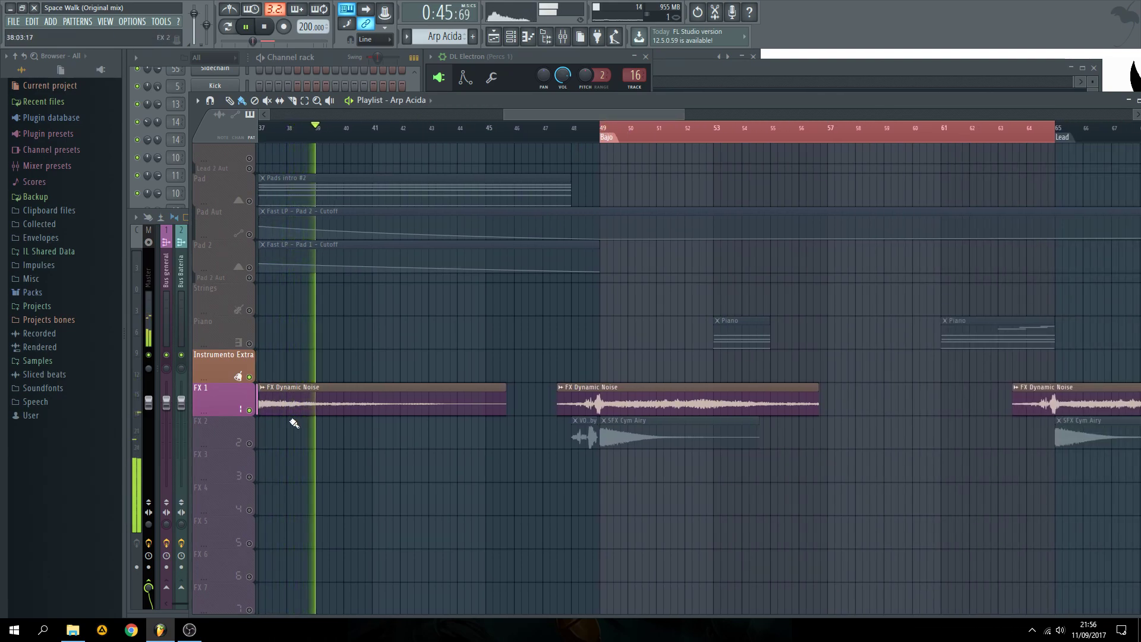
click(250, 443)
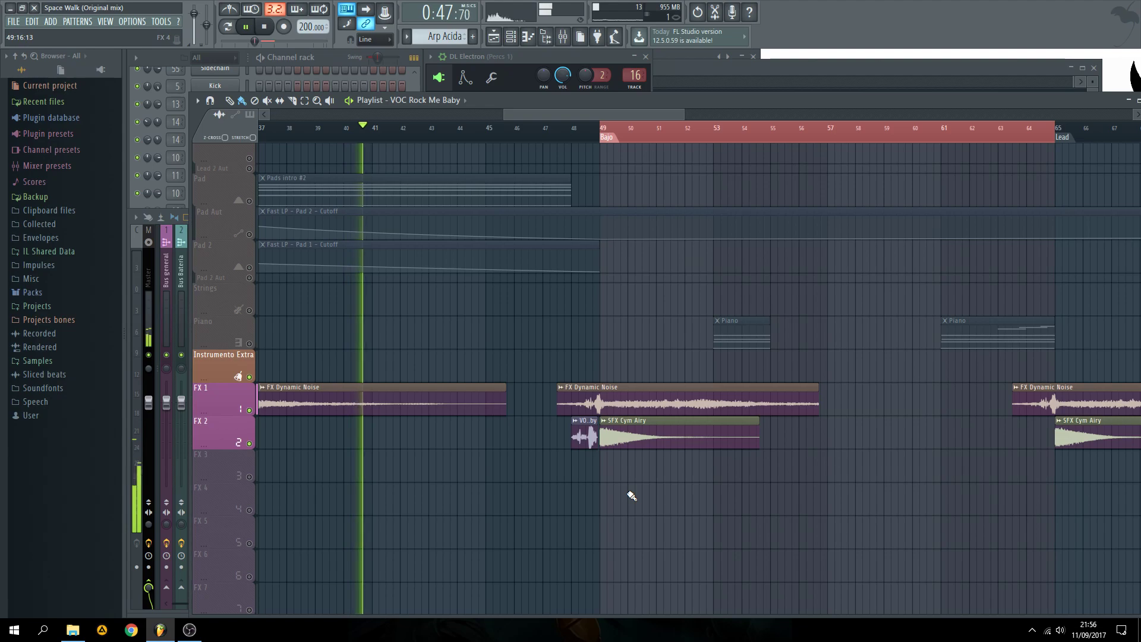
scroll(545, 475, up, 3)
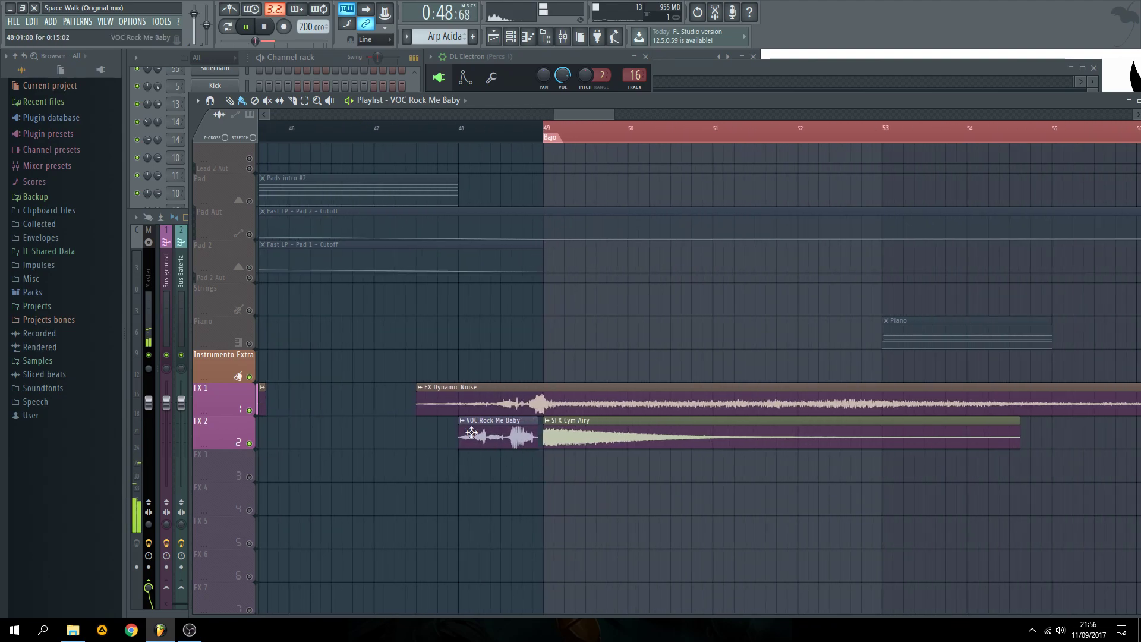
- Stop playback and open the sample settings of the VOC Rock Me Baby clip
key(space)
click(335, 57)
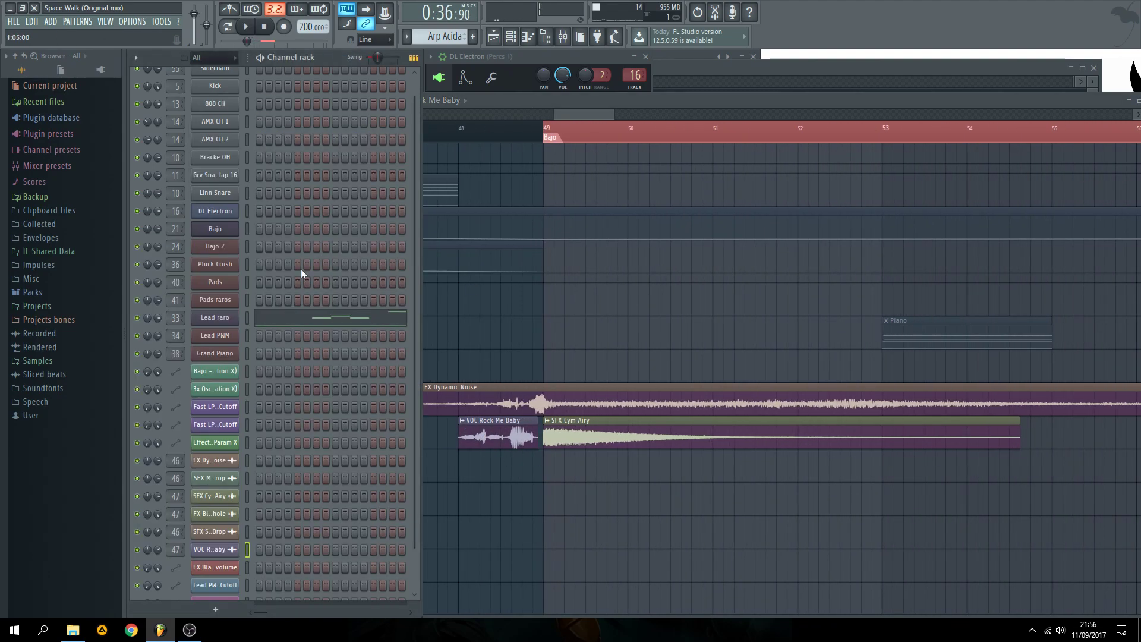
double_click(474, 429)
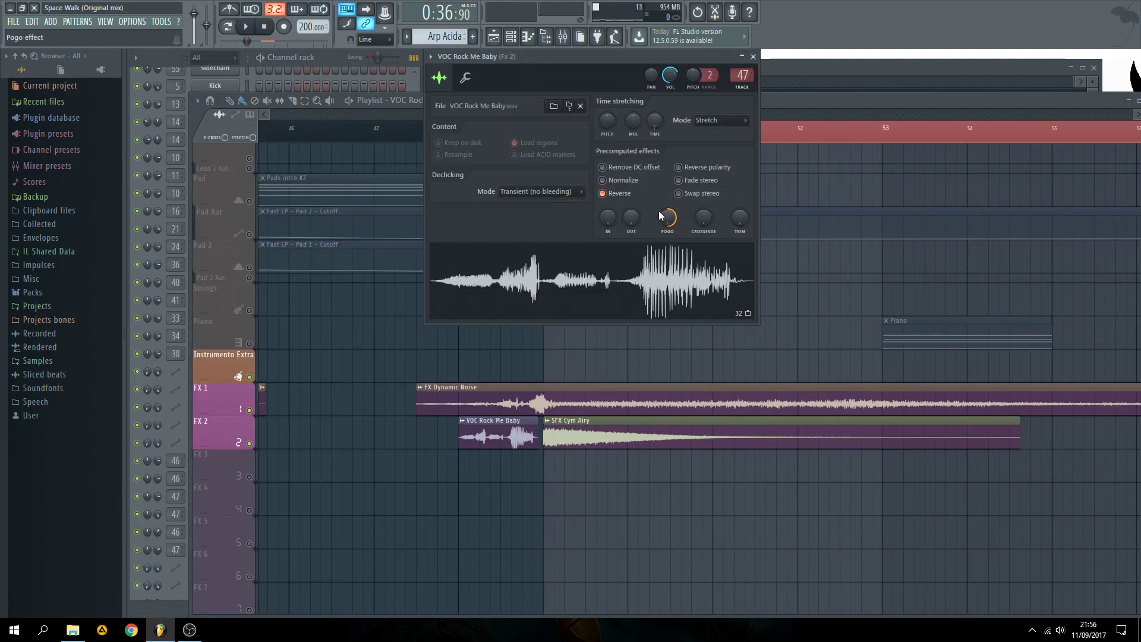
- Compare the VOC Rock Me Baby sample without Reverse and with the Pogo effect reset, and restore both settings
click(617, 197)
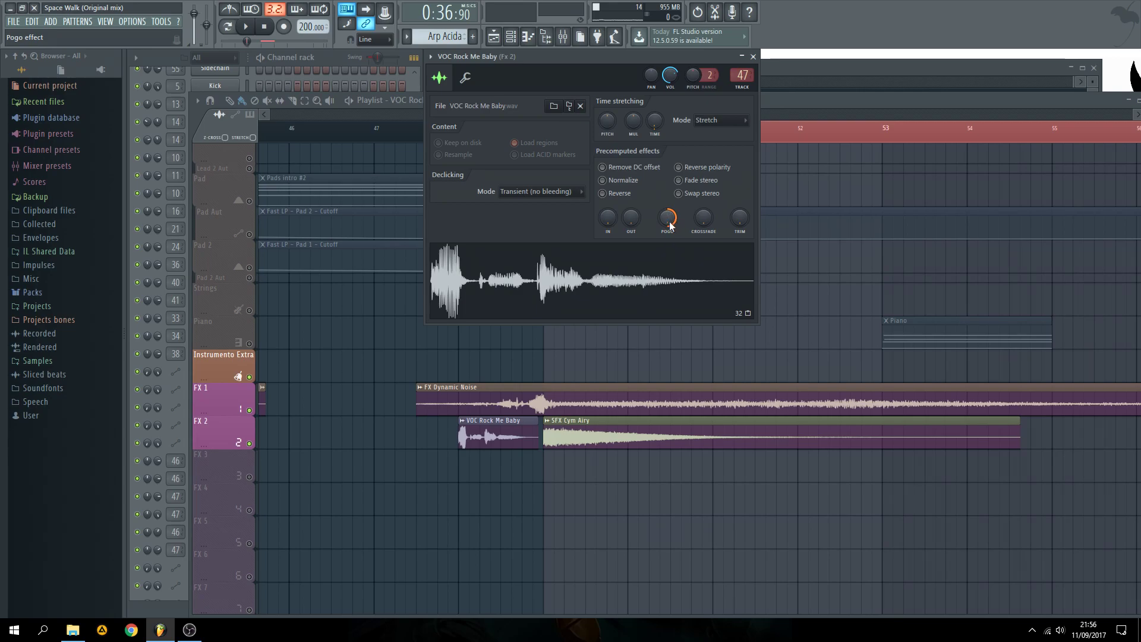
drag(669, 225, 673, 243)
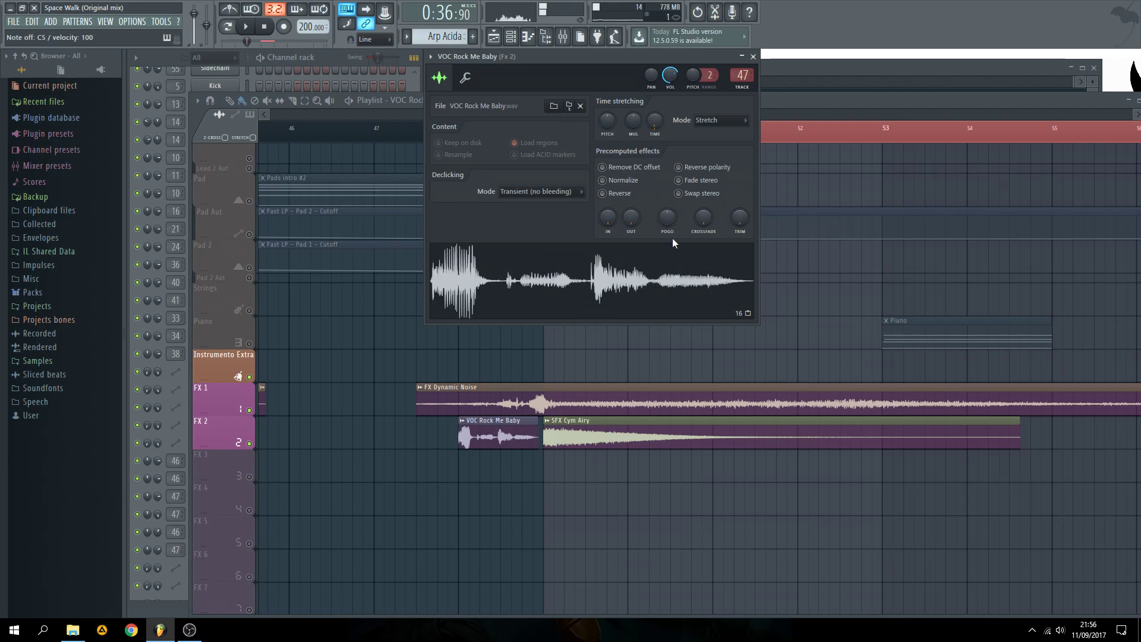
drag(668, 218, 669, 225)
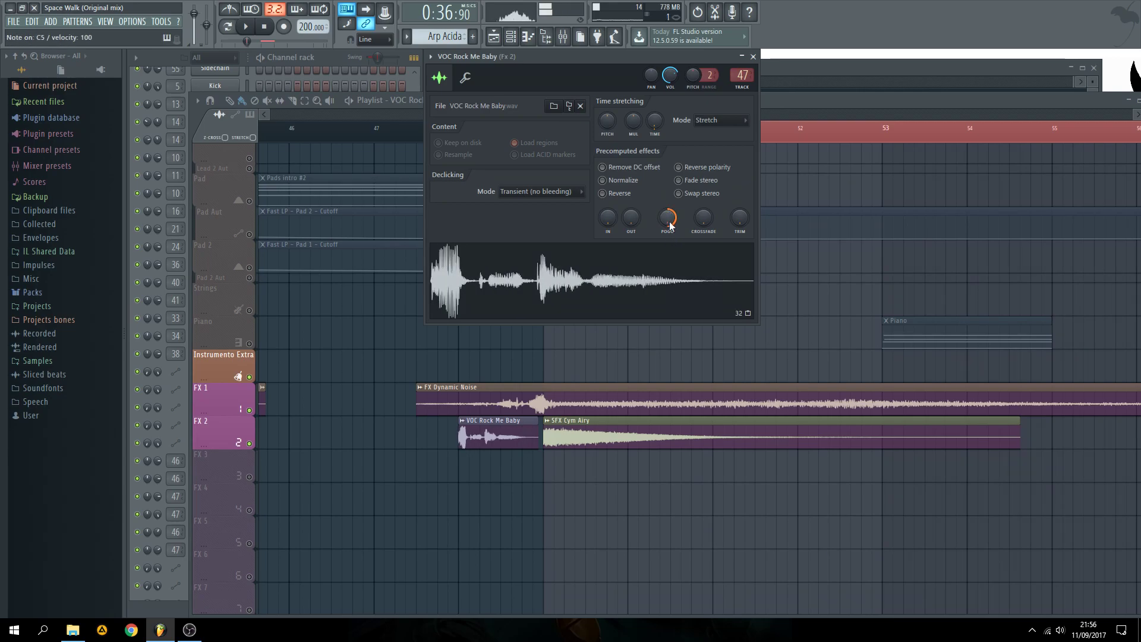
click(603, 193)
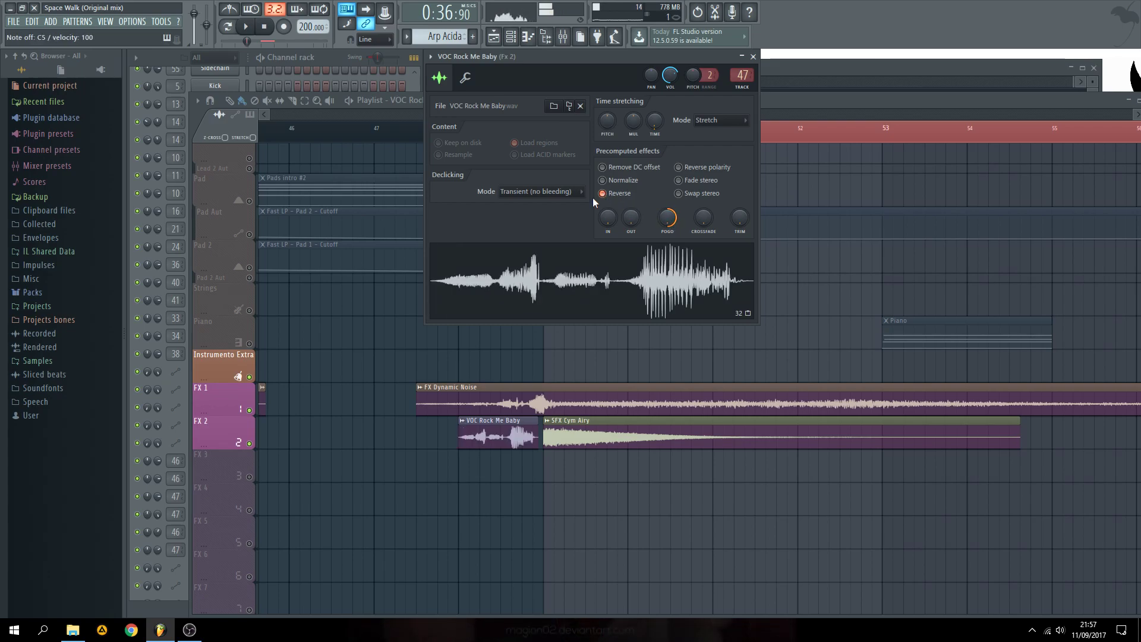
- Return to the playlist, unsolo the tracks so all of them sound, and play from bar 47, just before the Bajo marker
click(604, 513)
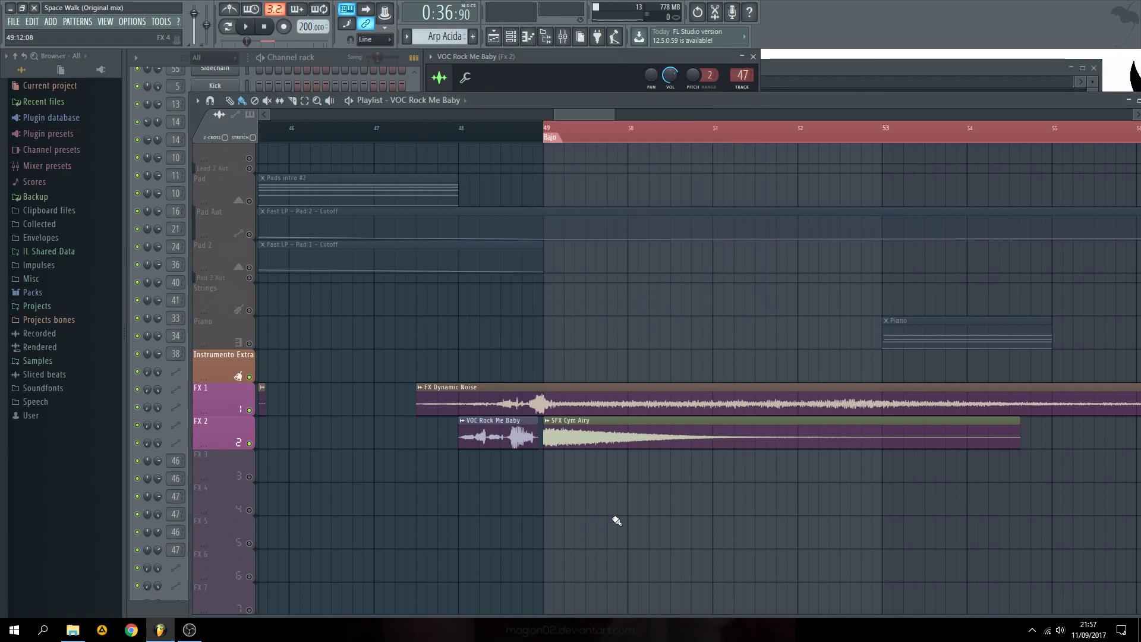
click(395, 134)
scroll(580, 113, right, 3)
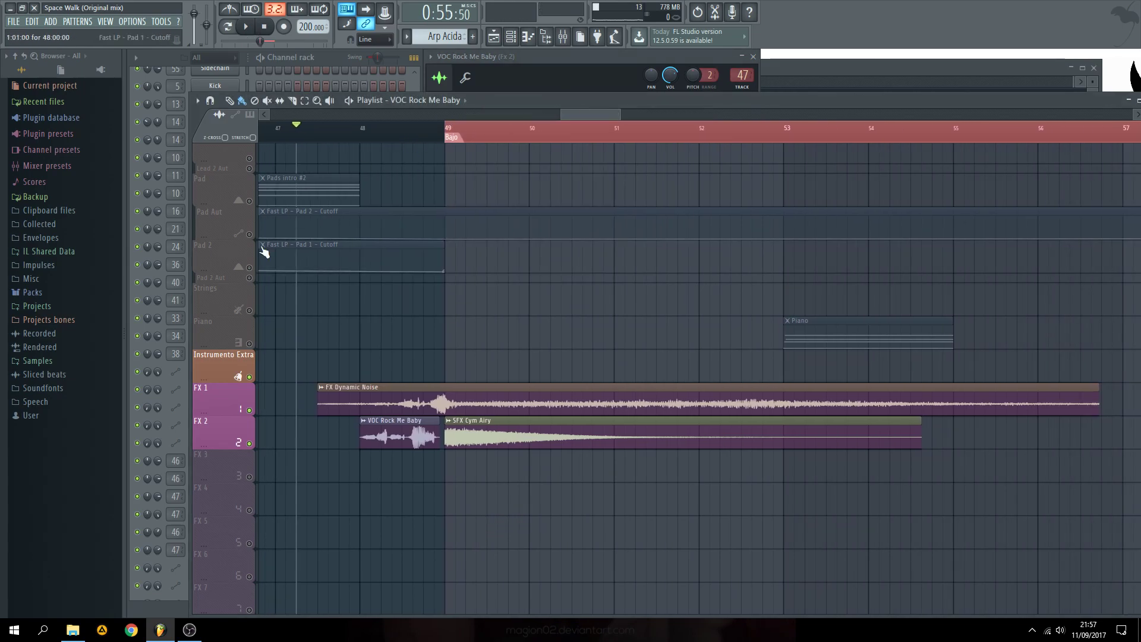
click(248, 235)
key(space)
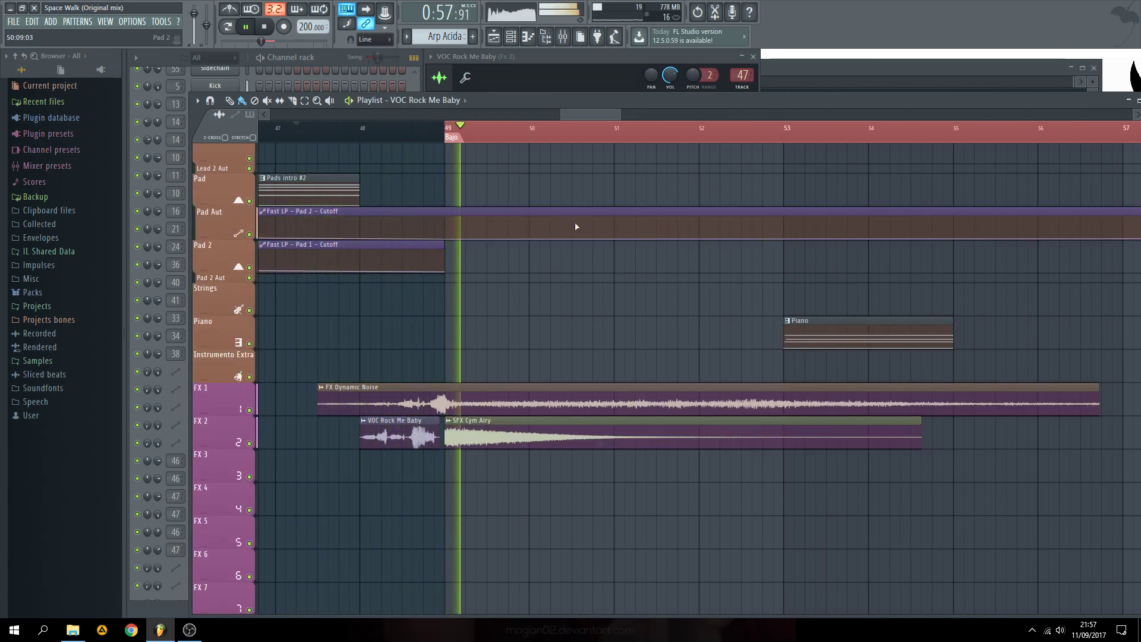
- Follow the piano, FX, bass and synth clips around the Bajo and Lead sections during playback, and stop it
scroll(581, 113, right, 6)
scroll(594, 116, down, 3)
drag(594, 117, 678, 131)
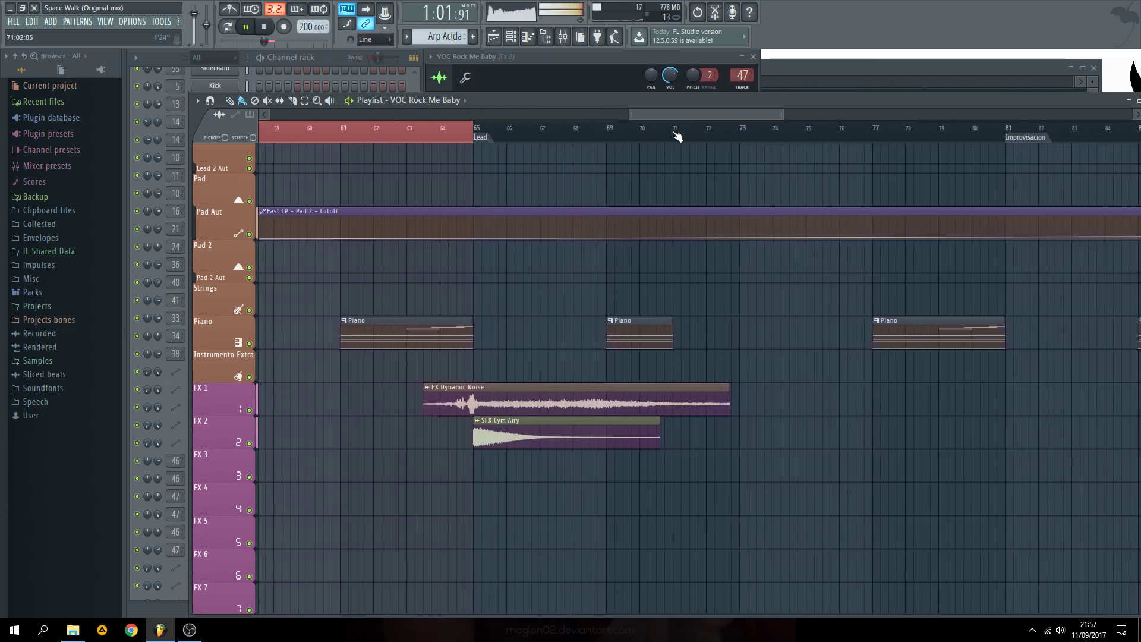
scroll(665, 326, down, 3)
scroll(674, 262, up, 5)
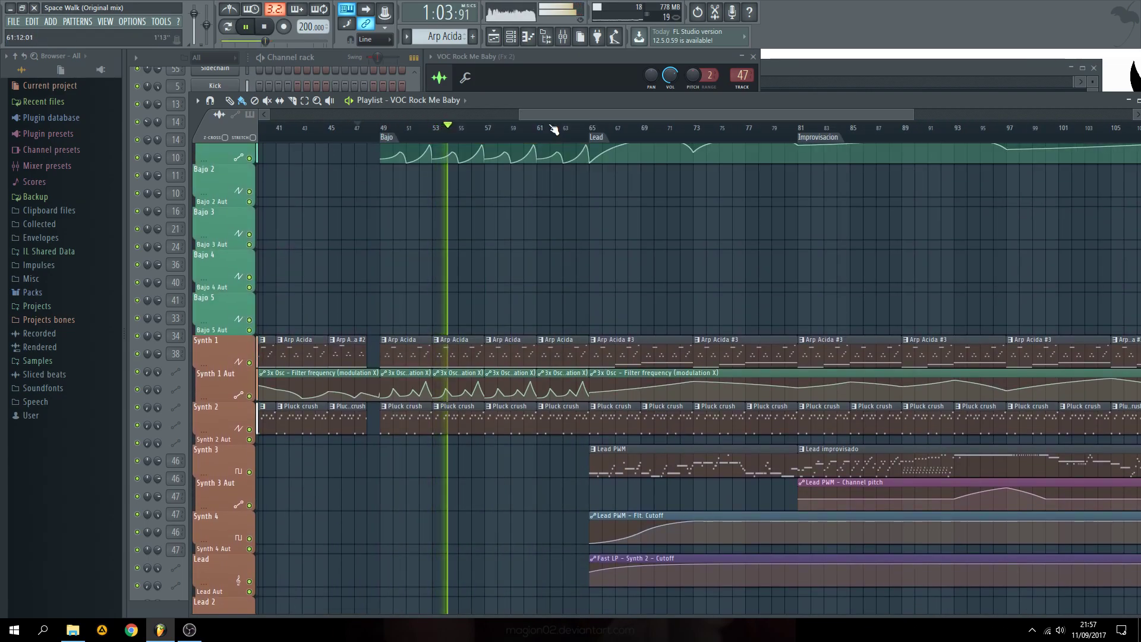
scroll(606, 113, right, 2)
key(space)
- Survey the master, drum and bass tracks across the whole arrangement and place the playhead near the Fin marker
scroll(705, 255, up, 8)
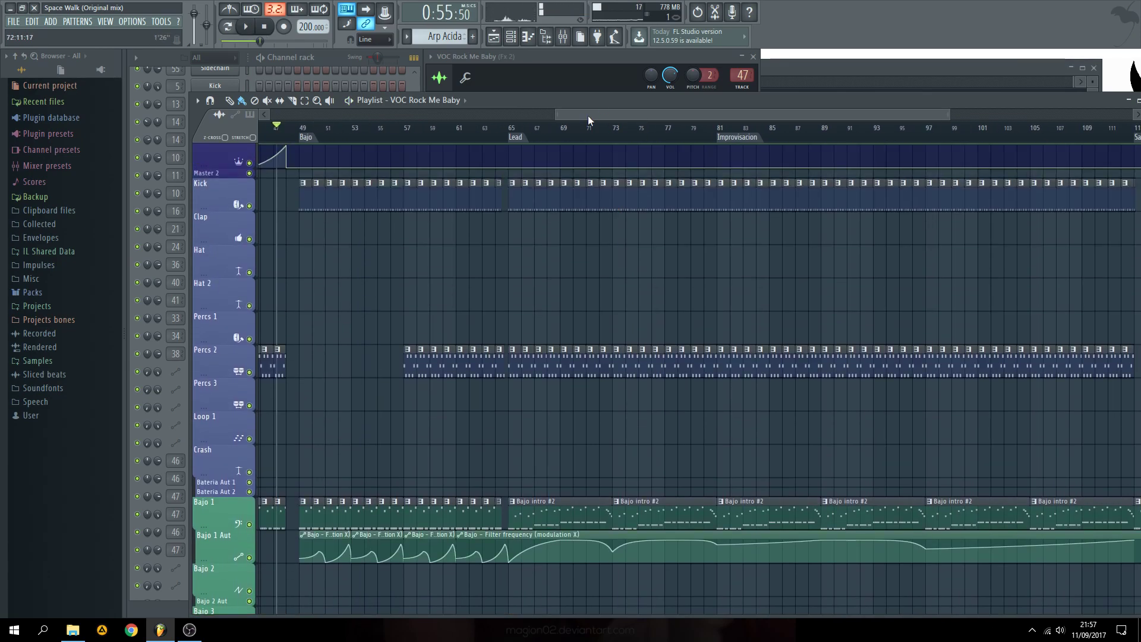
drag(589, 116, 696, 112)
scroll(535, 214, left, 2)
scroll(463, 260, down, 3)
scroll(428, 257, up, 2)
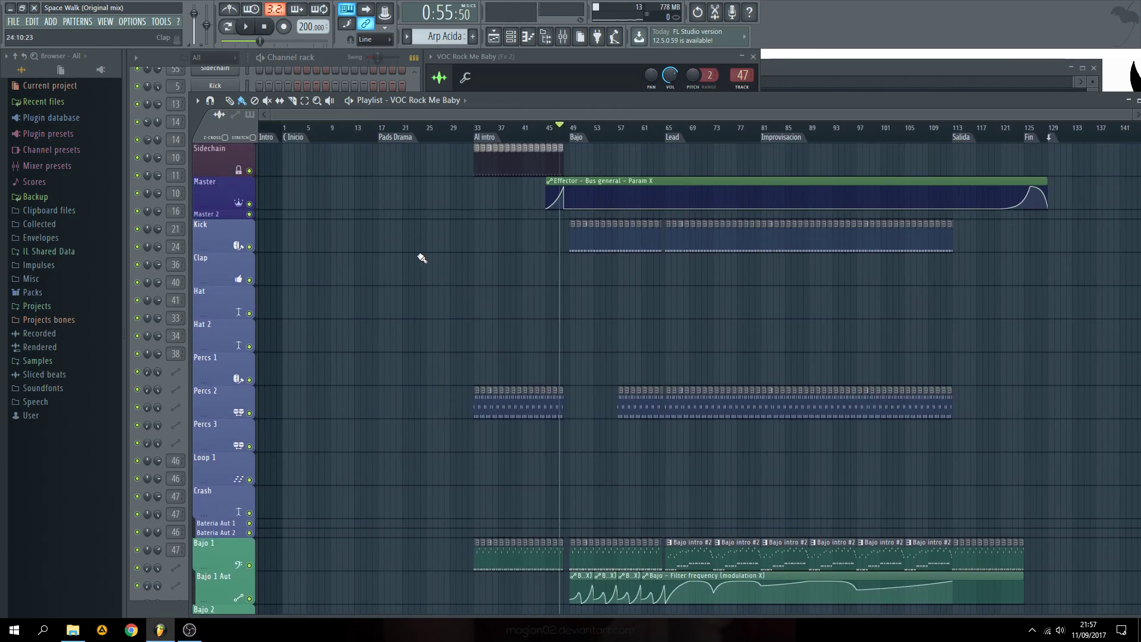
scroll(312, 279, left, 3)
scroll(549, 249, down, 2)
scroll(671, 128, right, 2)
click(948, 128)
click(960, 127)
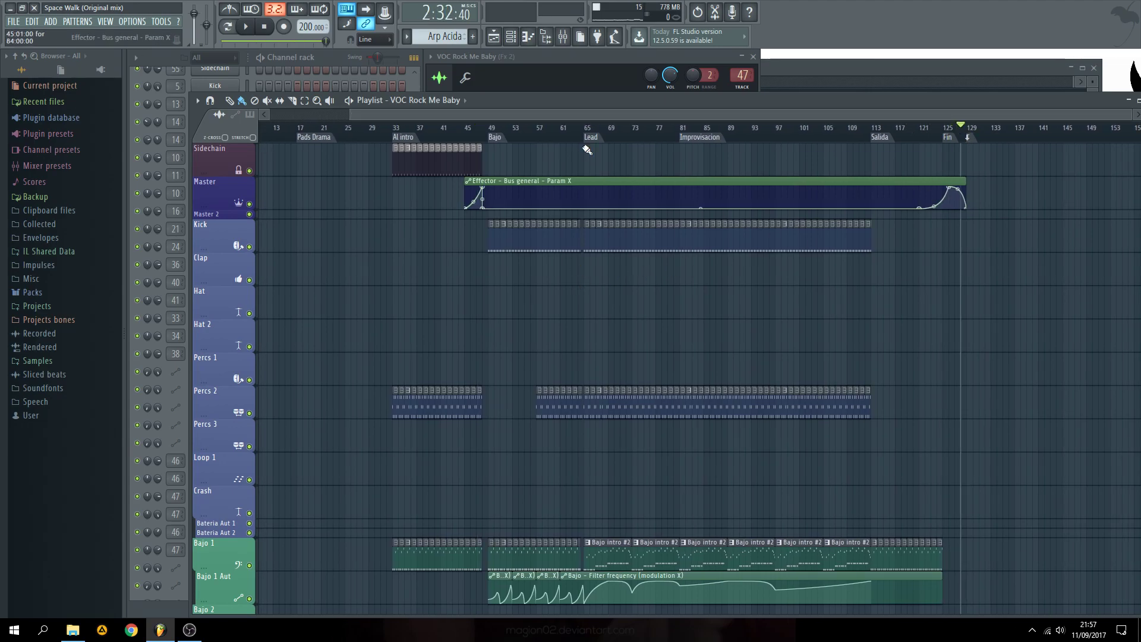
- Return the playhead to the Bajo marker and compare the drum, bass and synth clips of the AI intro and Bajo sections
scroll(585, 177, up, 4)
scroll(608, 142, down, 2)
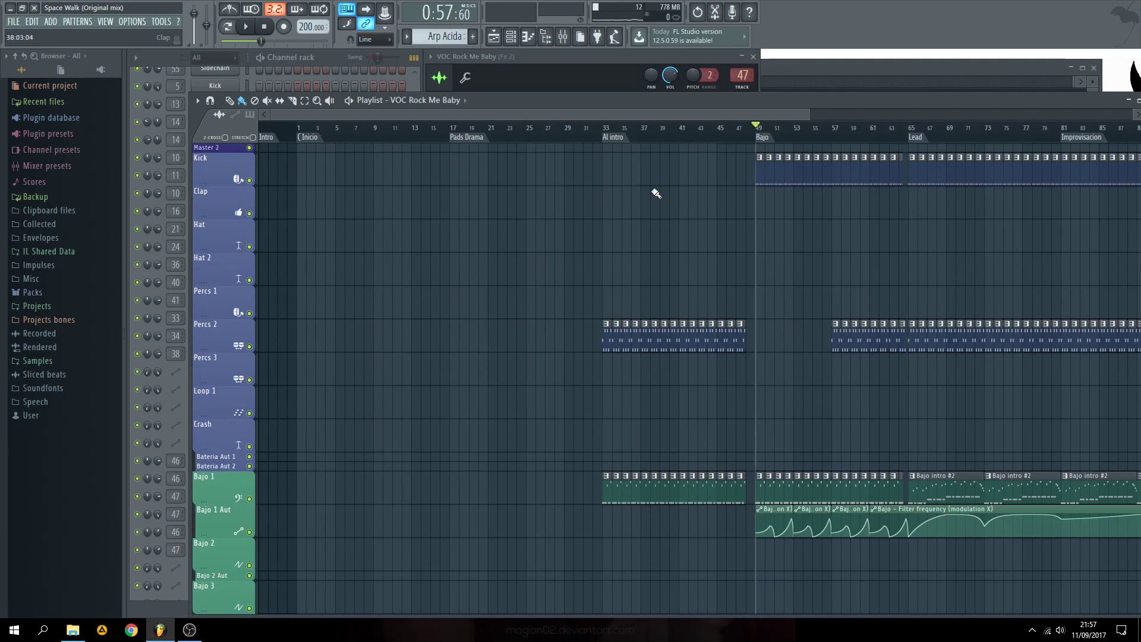
scroll(648, 188, down, 5)
scroll(632, 333, up, 3)
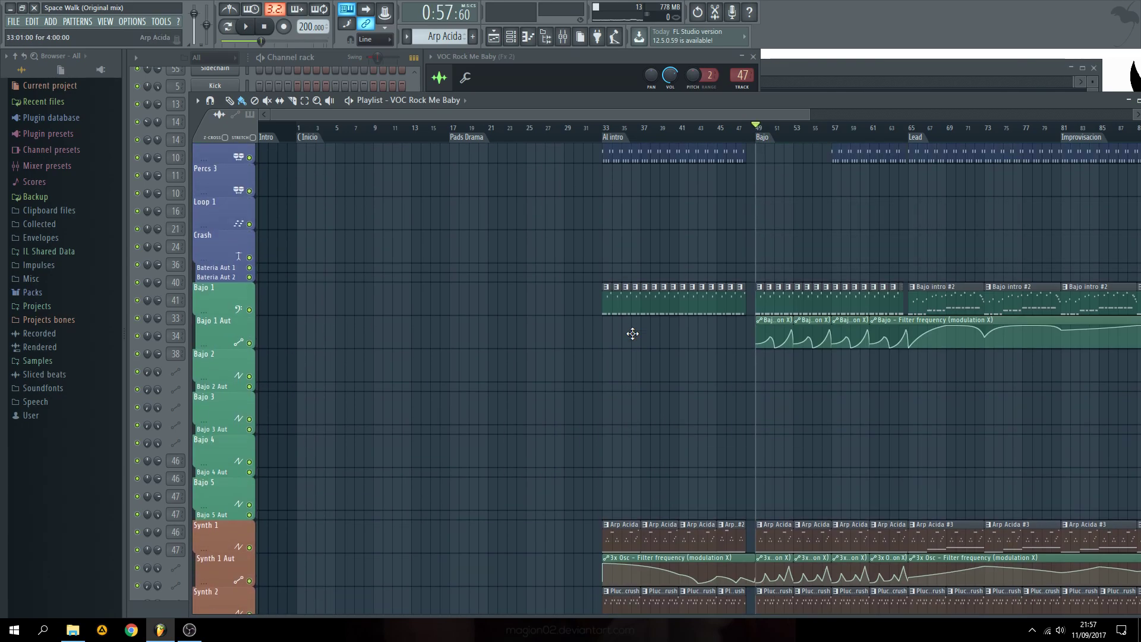
scroll(632, 334, up, 2)
scroll(676, 116, up, 4)
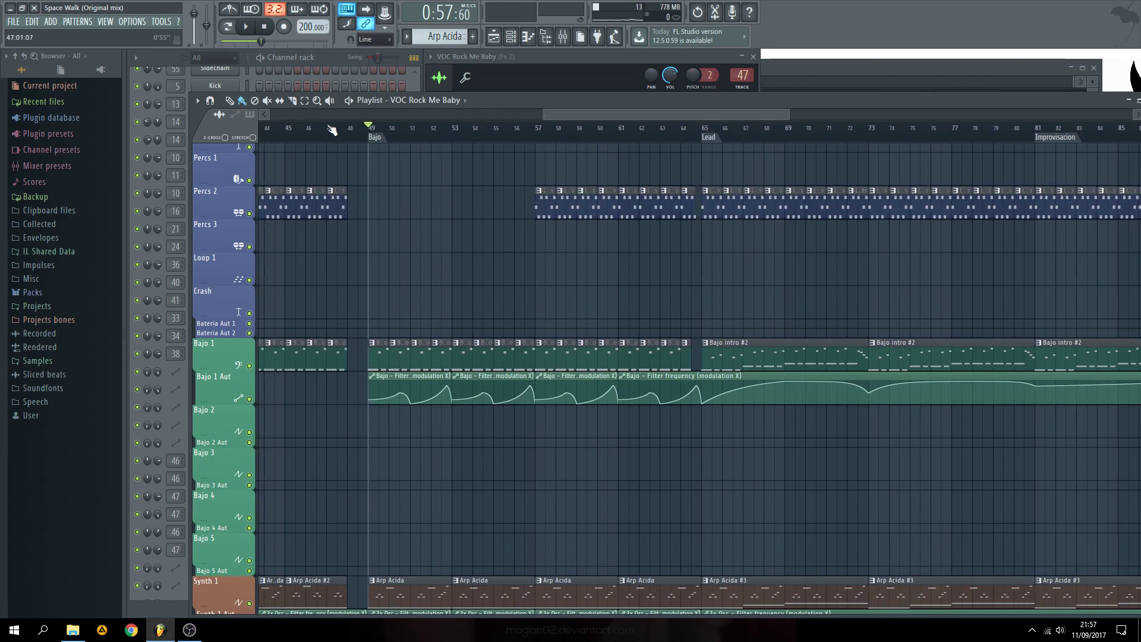
drag(577, 109, 561, 112)
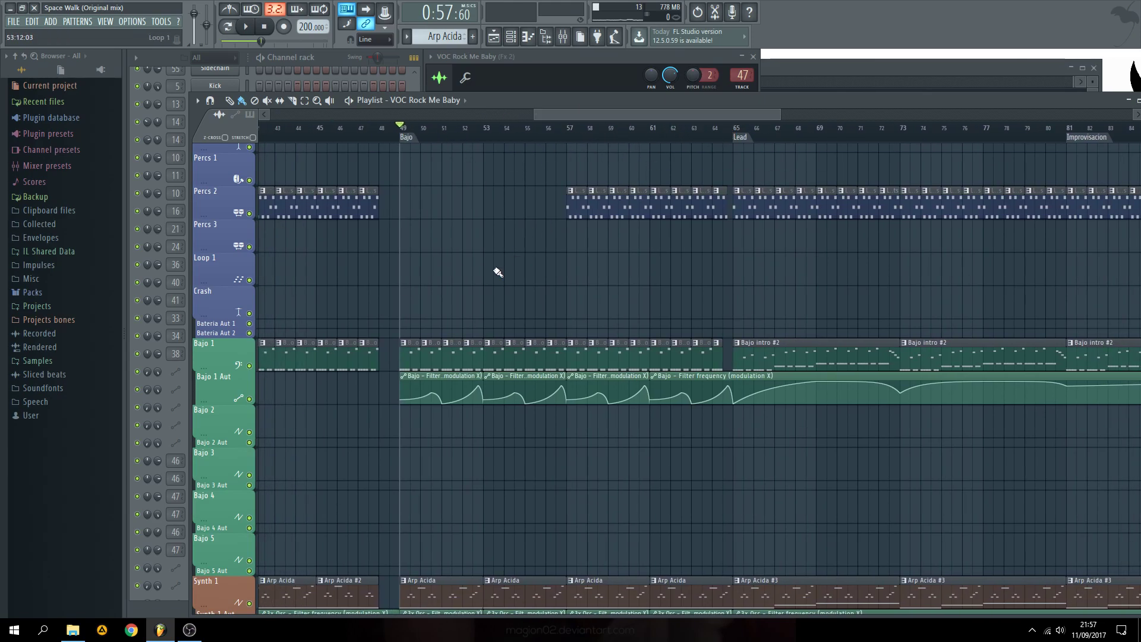
- Examine the Bajo section's drum, bass and synth tracks, picking the Loop hats pattern from the Percs 2 track
scroll(505, 264, up, 6)
scroll(556, 343, down, 3)
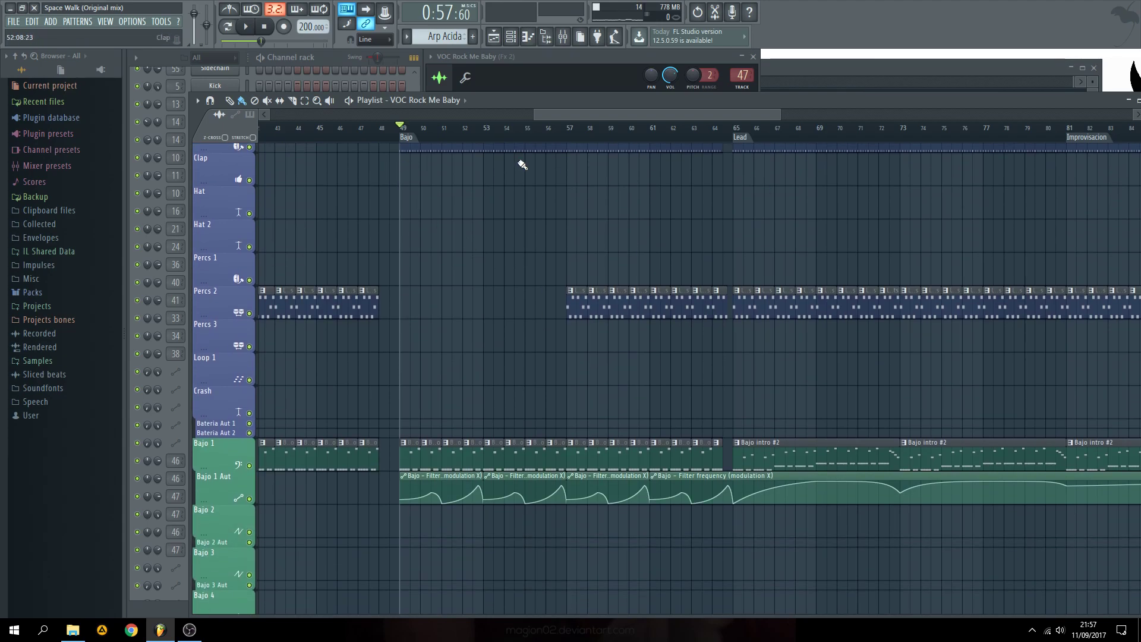
scroll(452, 232, up, 3)
scroll(475, 244, down, 4)
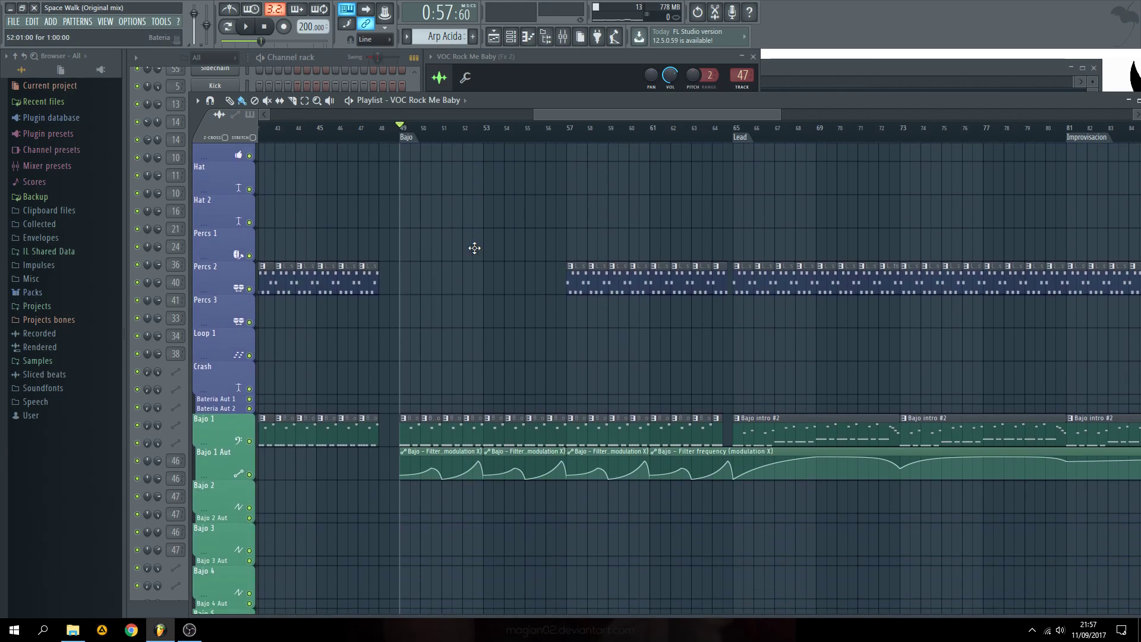
click(578, 264)
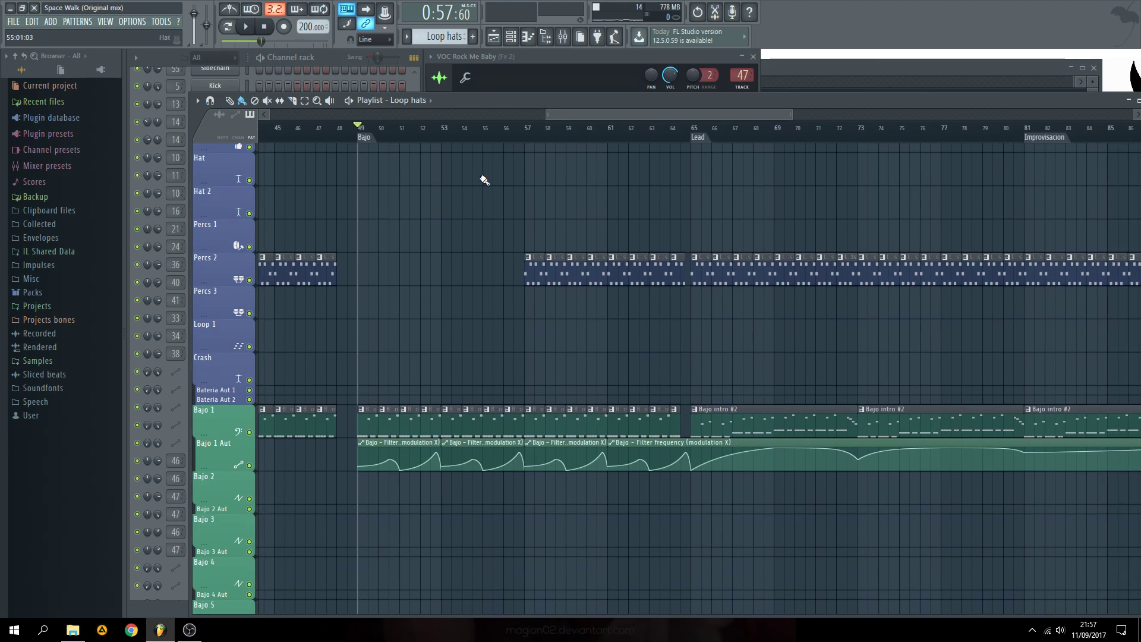
scroll(475, 181, down, 8)
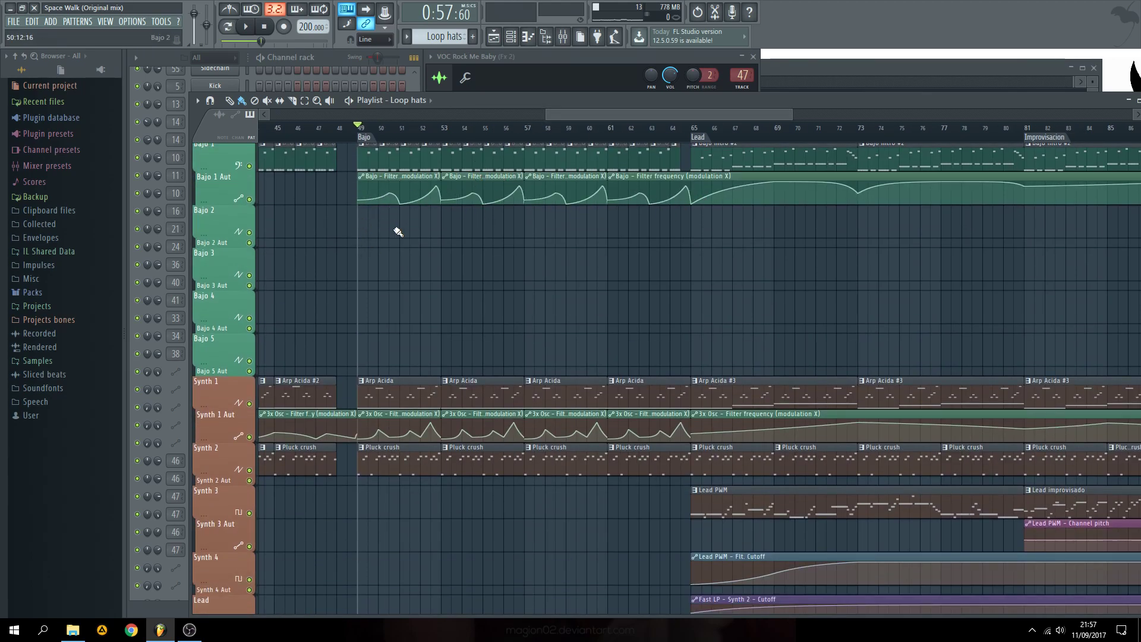
scroll(389, 244, up, 2)
scroll(348, 459, down, 2)
scroll(624, 113, right, 3)
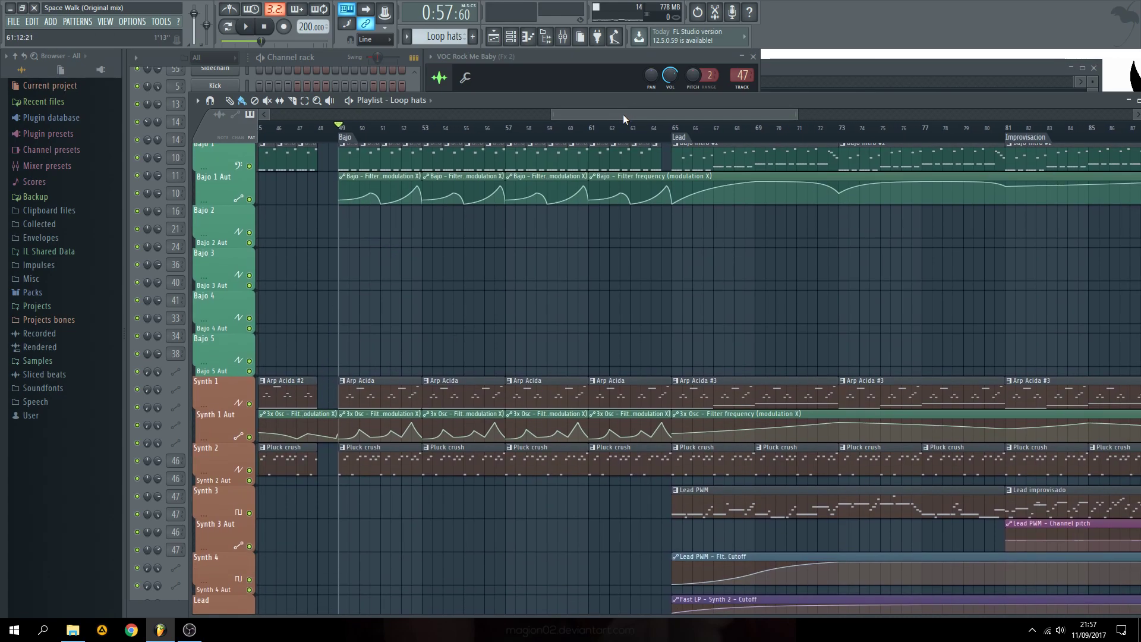
- Play the song from the Bajo marker while viewing the bass, piano, FX and Percs 2 clips, and stop playback
key(space)
scroll(291, 312, up, 3)
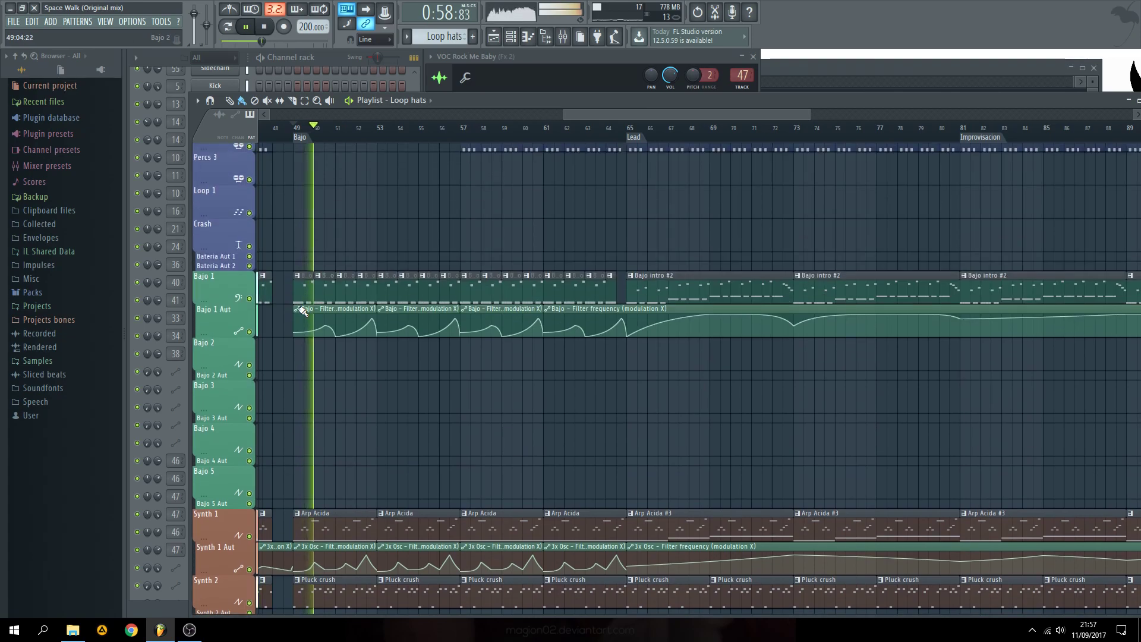
scroll(297, 315, down, 12)
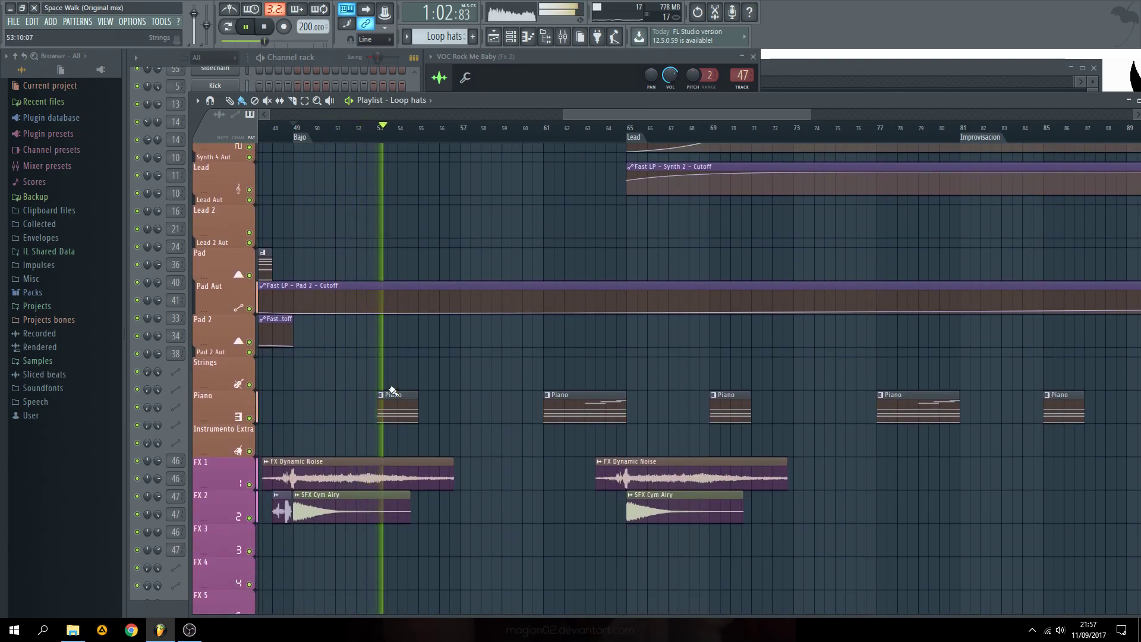
scroll(401, 398, up, 13)
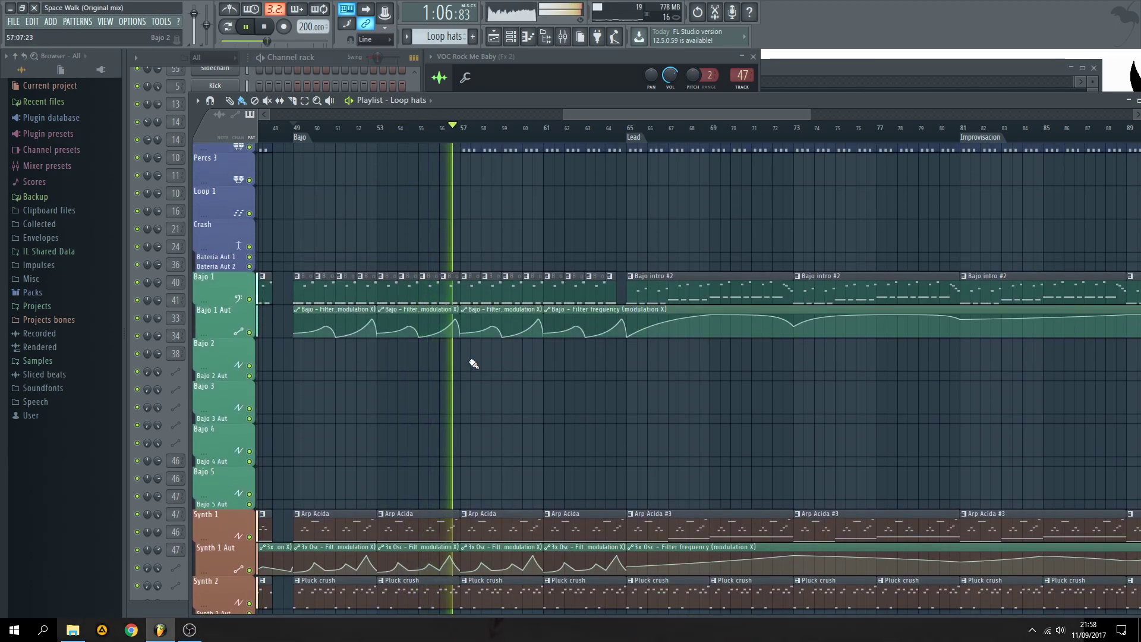
scroll(597, 117, right, 1)
scroll(482, 246, down, 1)
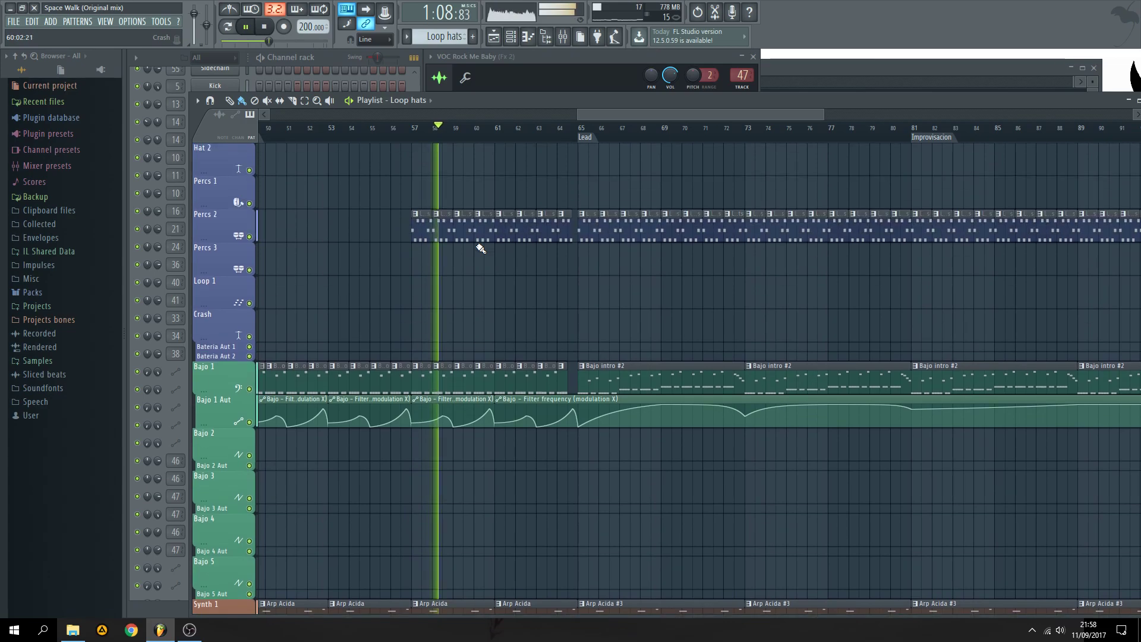
key(space)
- Pick the Lead PWM pattern on the Synth 3 track and place the playhead just before the Lead marker
drag(602, 114, 651, 110)
scroll(593, 358, down, 3)
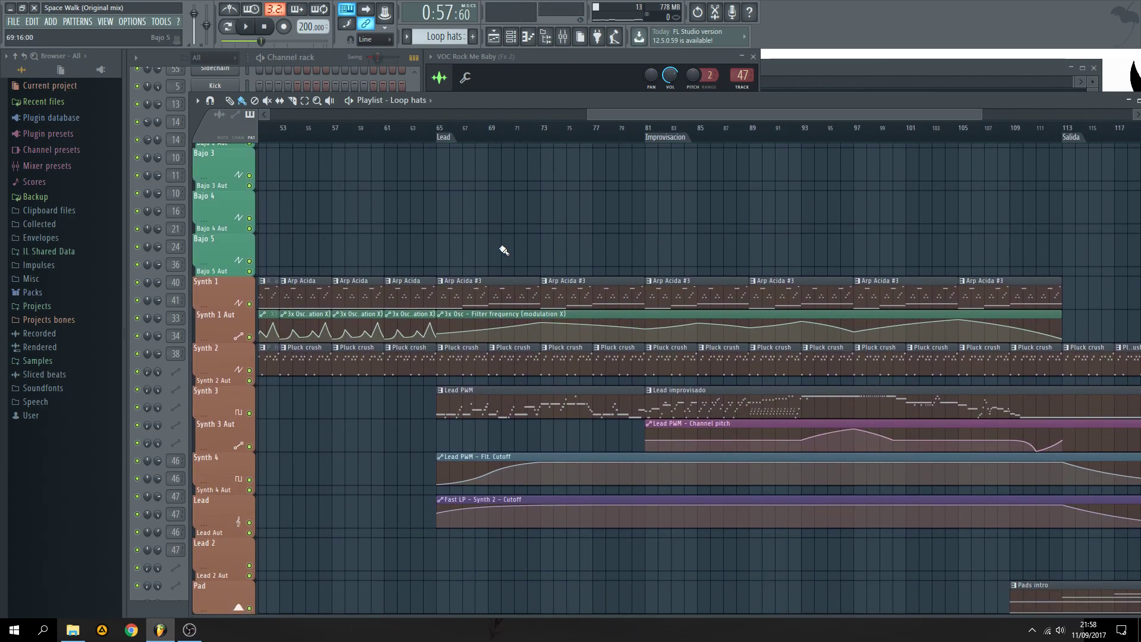
scroll(504, 249, left, 1)
scroll(647, 116, right, 1)
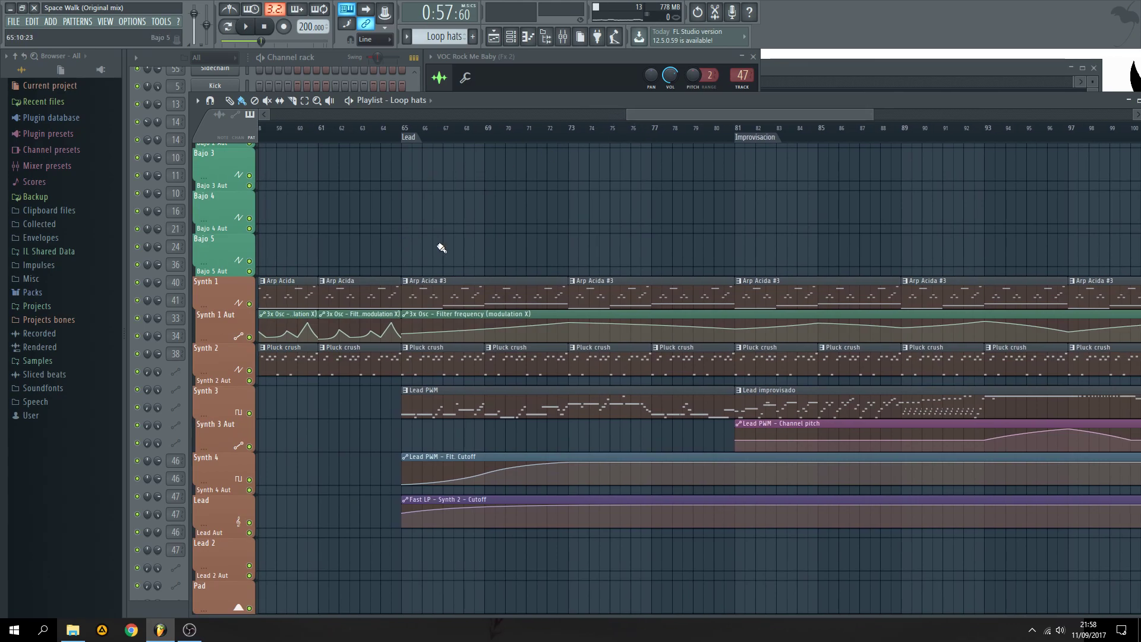
click(447, 387)
click(392, 125)
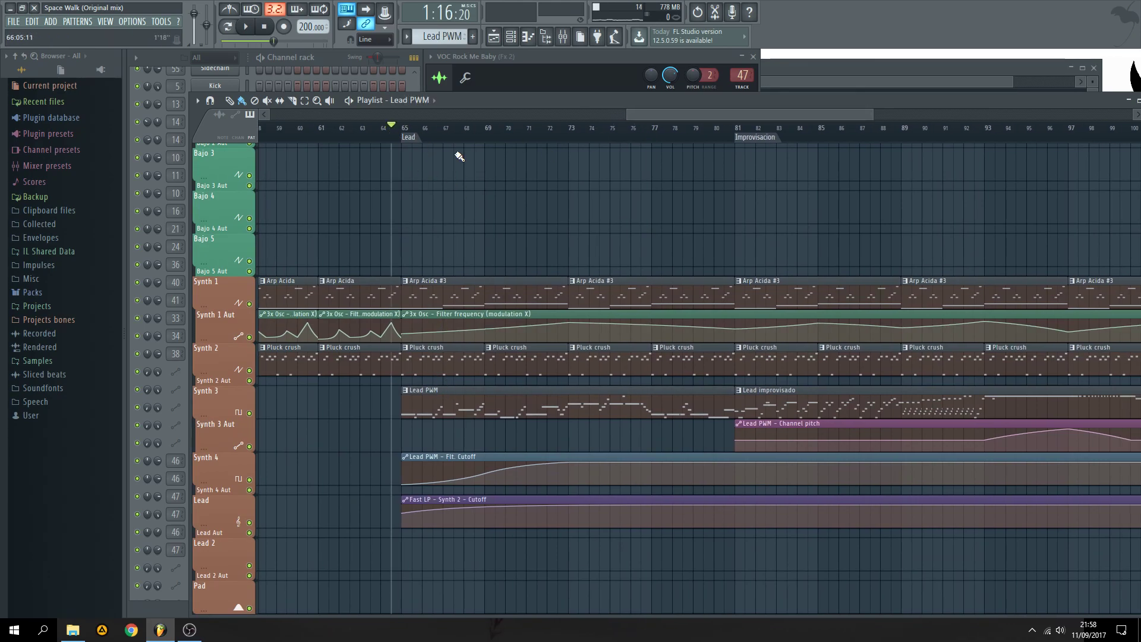
- Examine the Lead section's melody clips and cutoff automation, and briefly view the mixer
scroll(763, 125, down, 4)
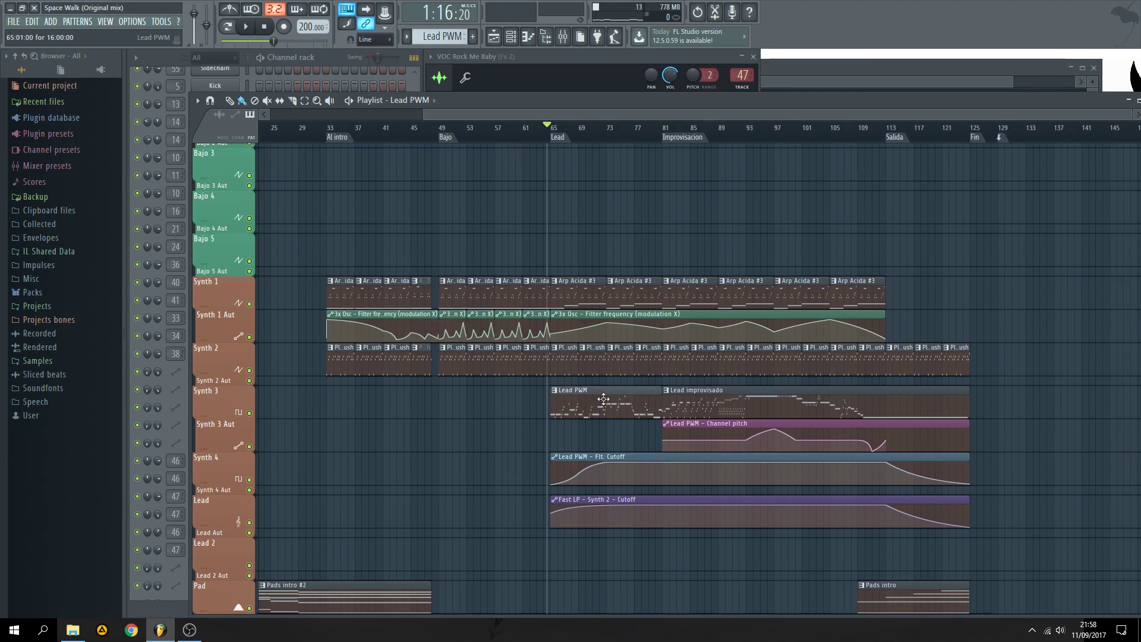
scroll(598, 416, up, 3)
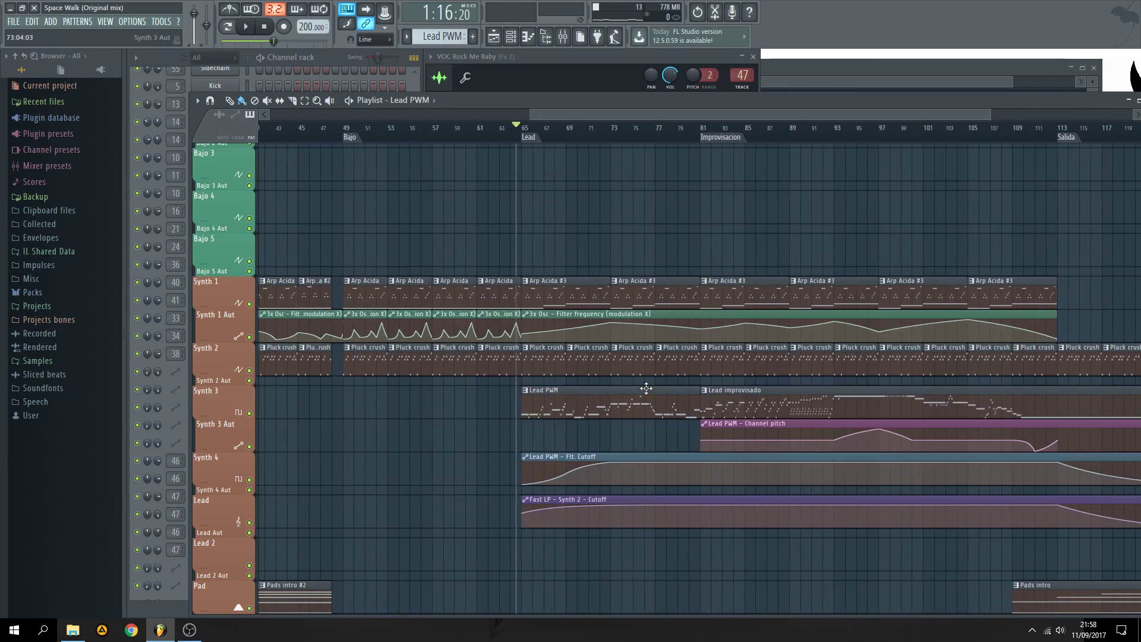
scroll(604, 423, down, 2)
scroll(603, 423, up, 2)
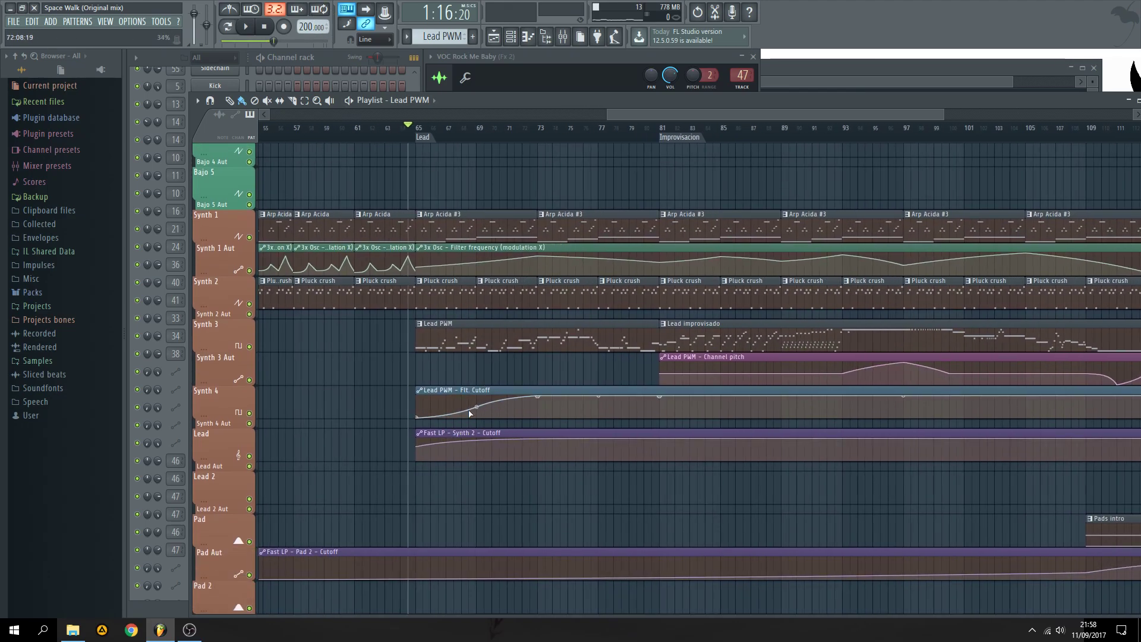
key(F9)
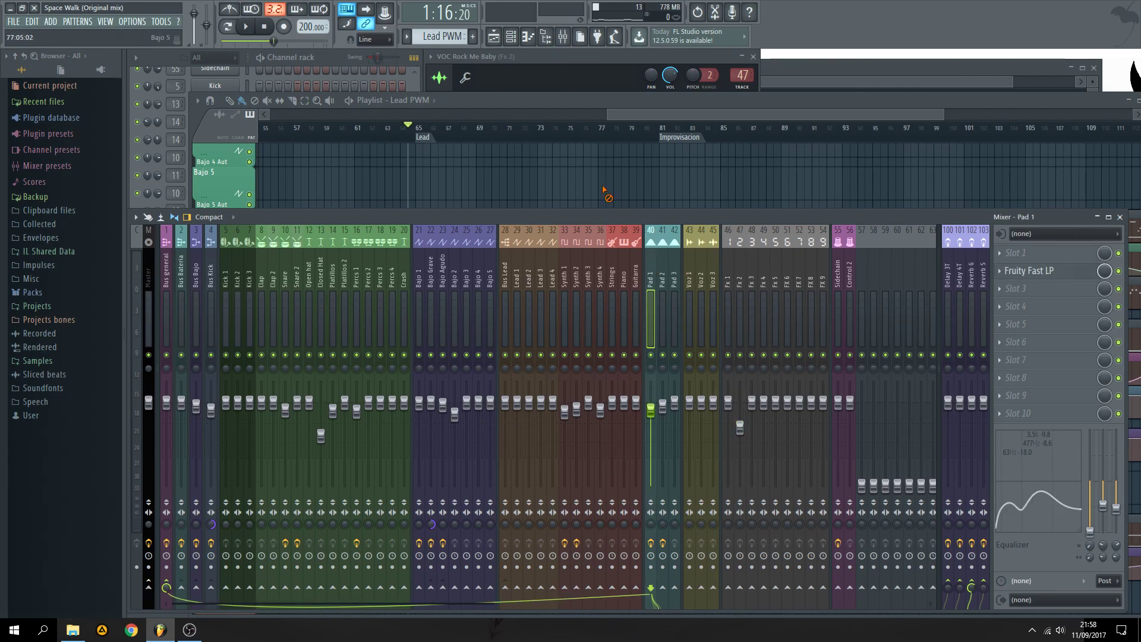
key(F9)
- Place the playhead just before the Improvisacion marker and bring that section into view
drag(624, 115, 642, 115)
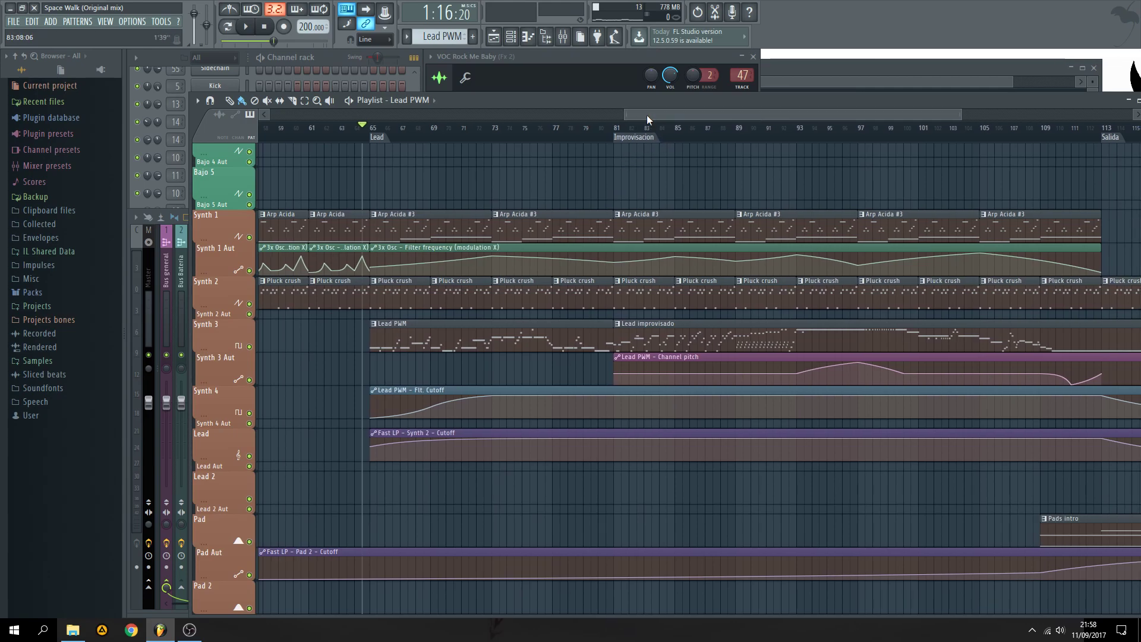
drag(644, 115, 649, 117)
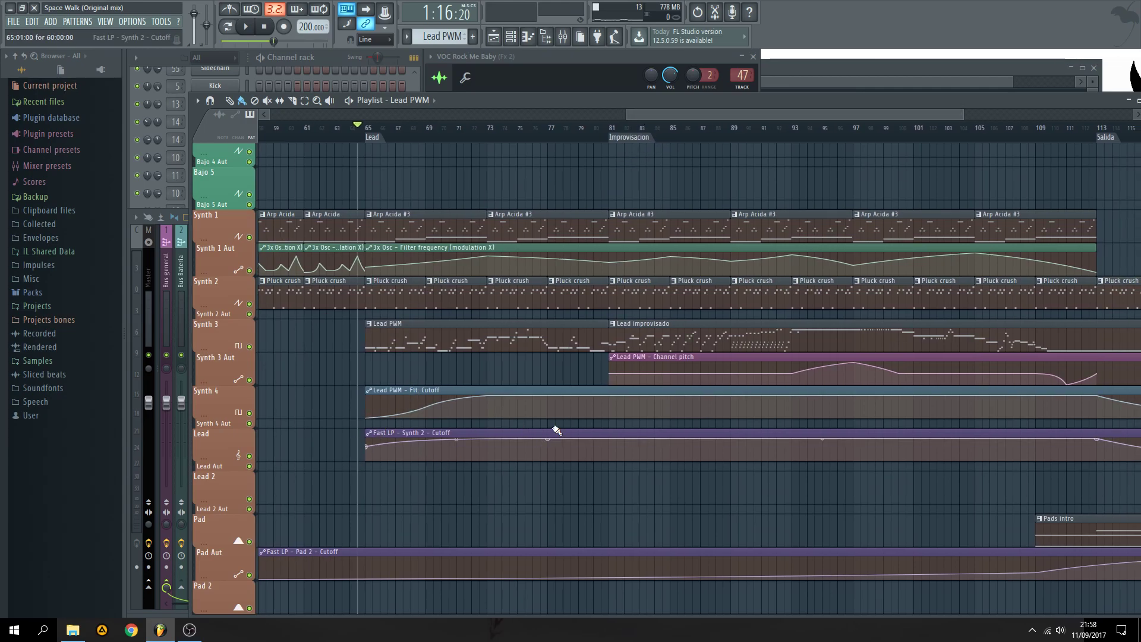
click(598, 139)
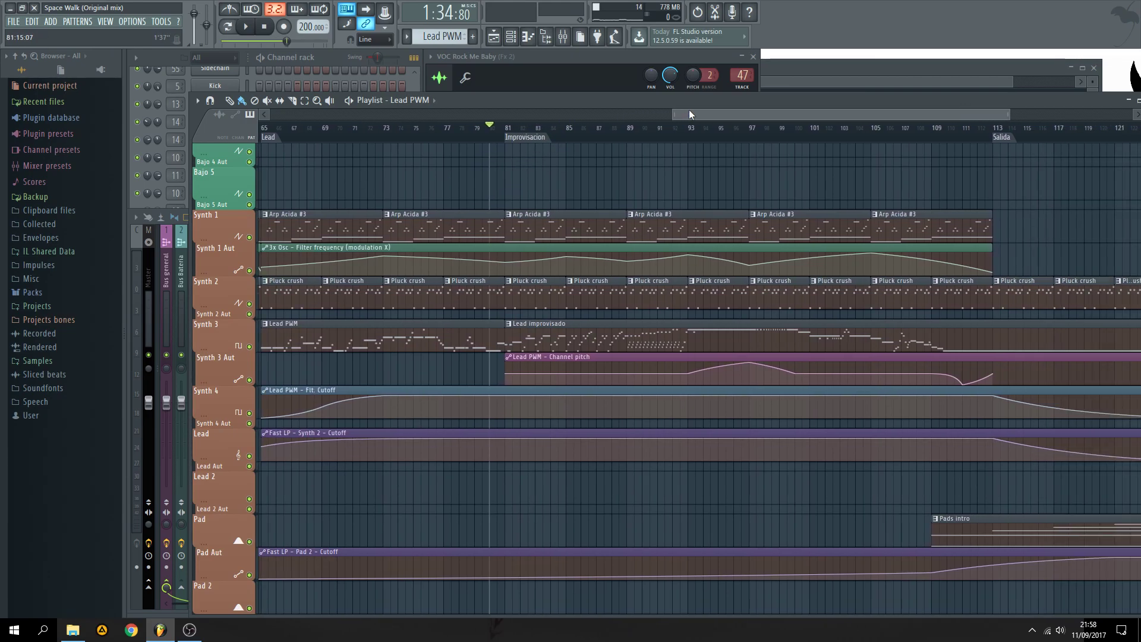
- Mute the Synth 3 track and place the playhead at the Improvisacion marker with the bass and percussion clips in view
scroll(400, 349, down, 2)
scroll(497, 377, up, 4)
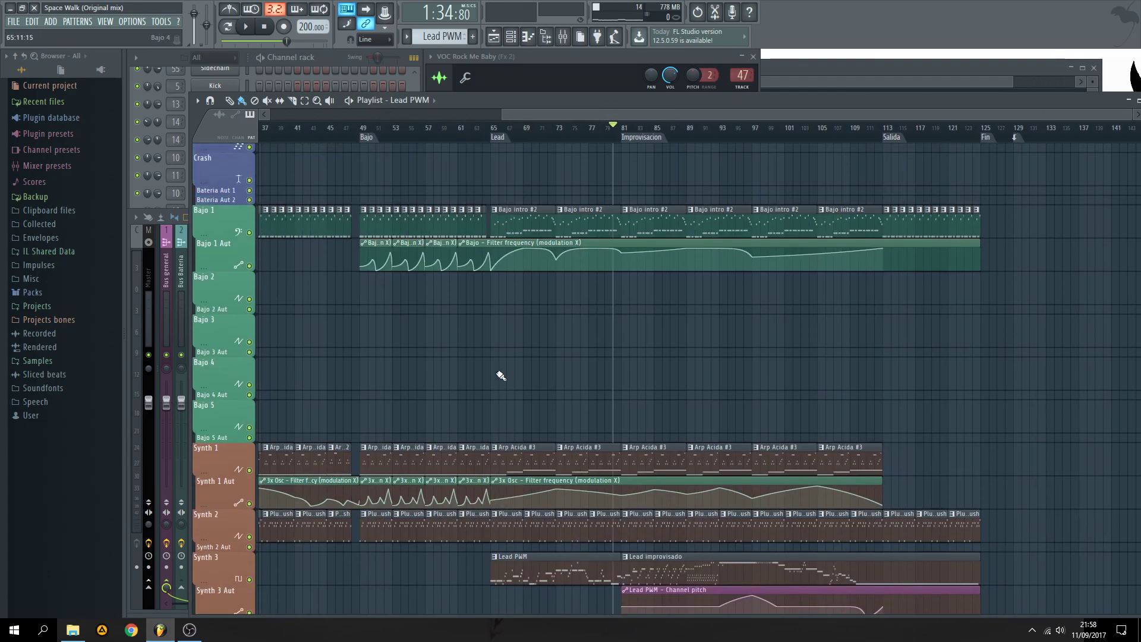
drag(698, 116, 742, 116)
click(250, 515)
scroll(719, 300, down, 3)
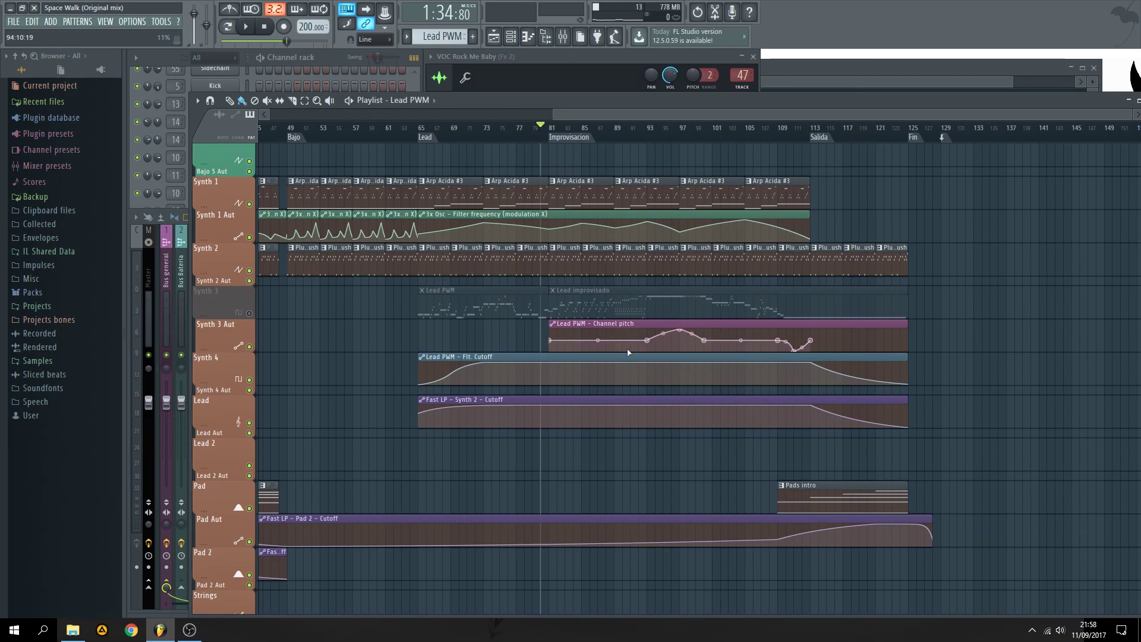
scroll(627, 353, up, 1)
scroll(523, 363, up, 6)
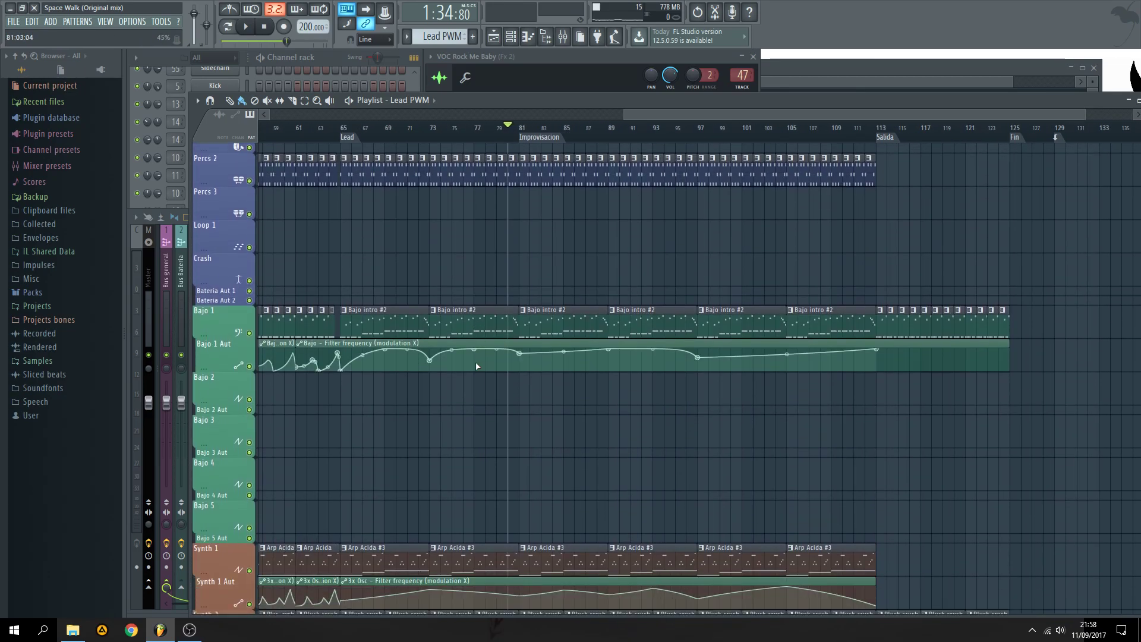
scroll(477, 365, down, 1)
scroll(472, 374, up, 2)
scroll(471, 376, down, 2)
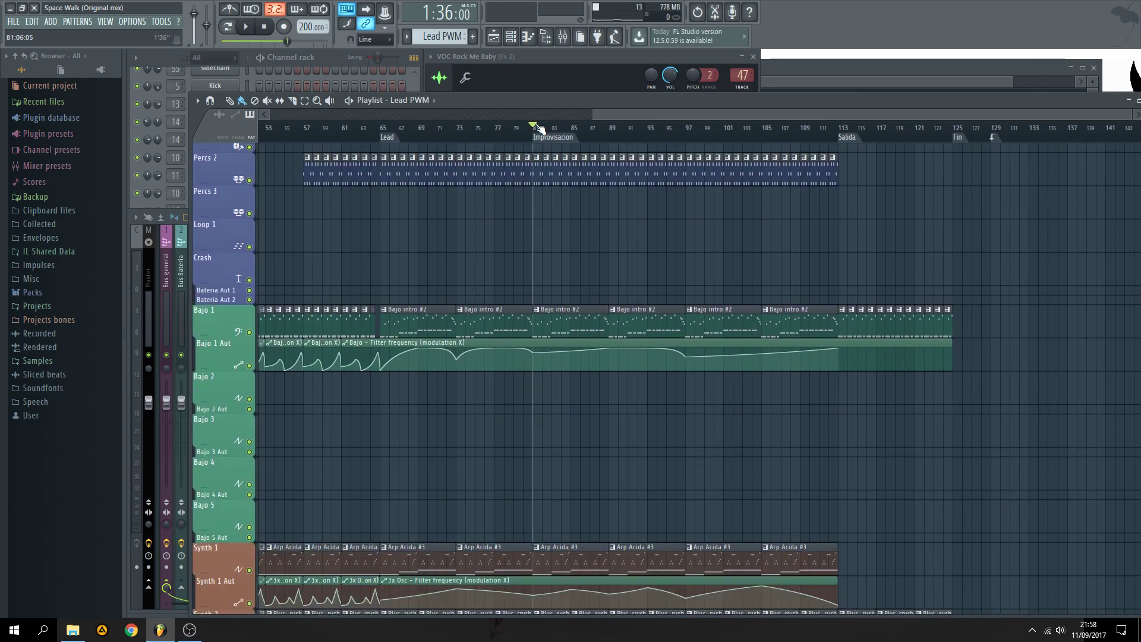
- Play the Improvisacion section without the lead while viewing the bass, percussion and synth clips, and stop playback
key(space)
scroll(632, 114, right, 1)
scroll(573, 304, down, 3)
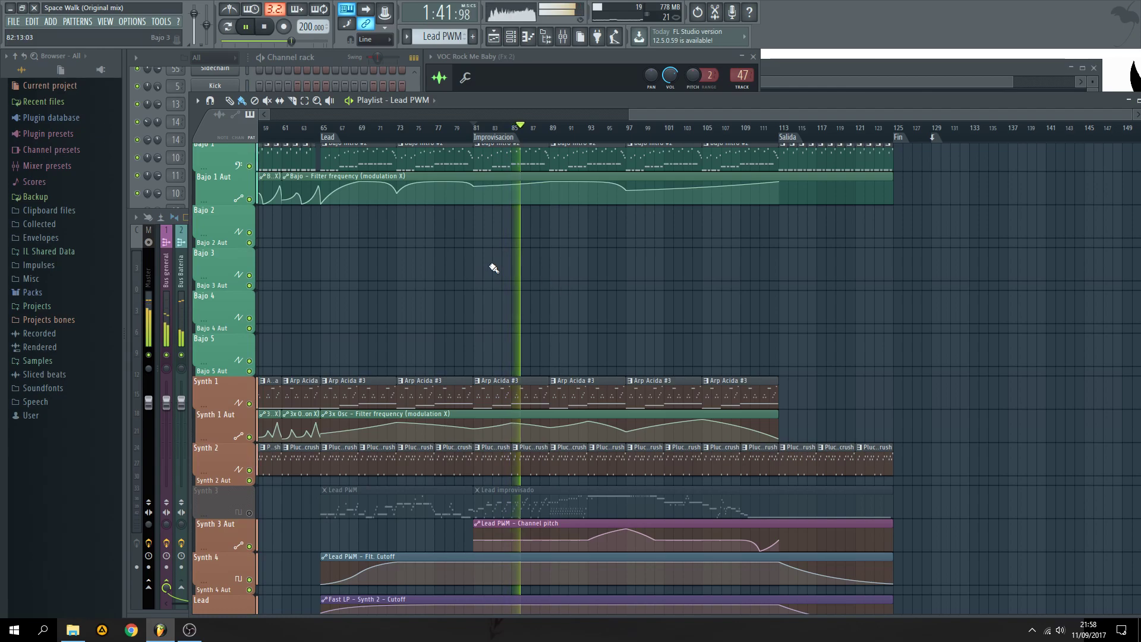
scroll(493, 268, down, 5)
scroll(487, 279, up, 8)
scroll(453, 308, down, 5)
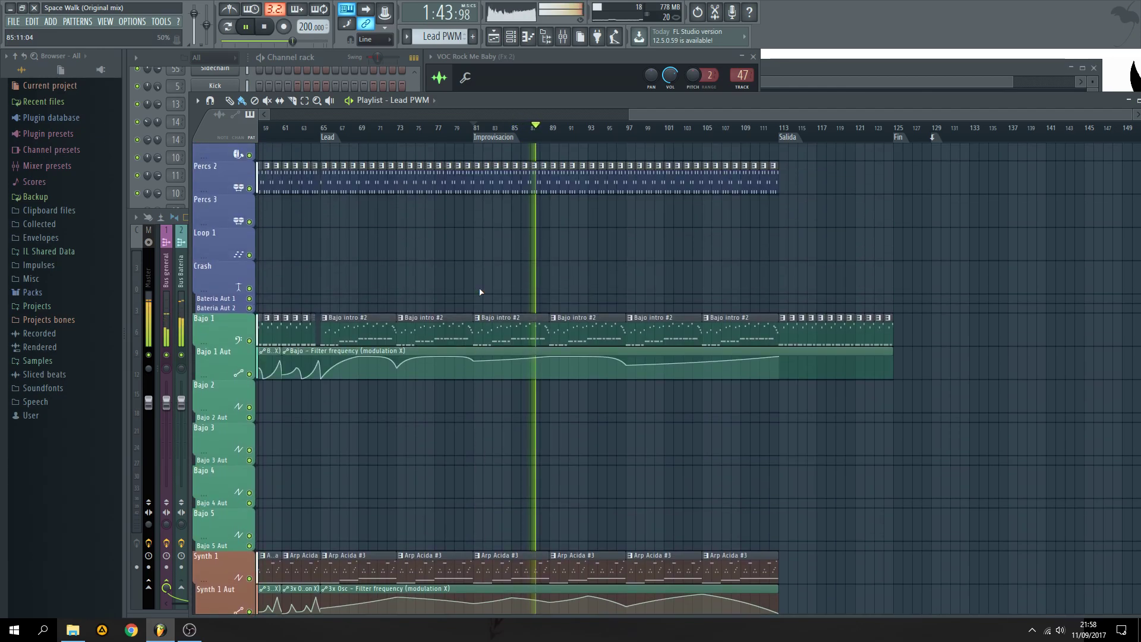
scroll(479, 301, up, 3)
key(space)
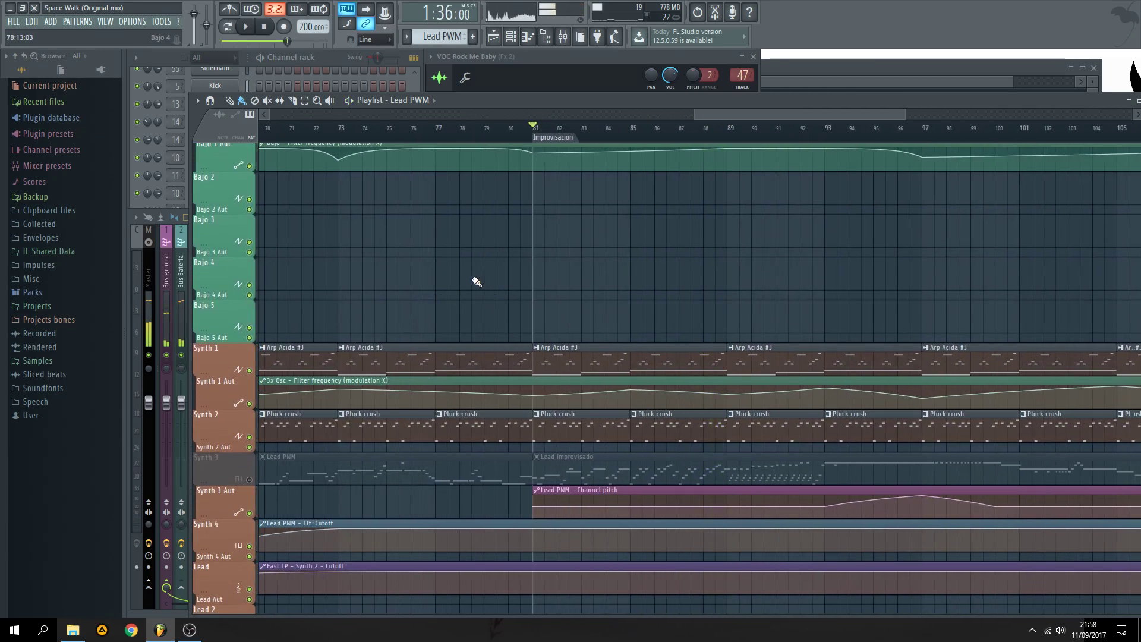
- Examine the Bajo 1, Percs 2 and Synth 1 clips and the filter automation across the Bajo, Lead and Improvisacion sections
scroll(452, 284, down, 3)
scroll(595, 297, up, 2)
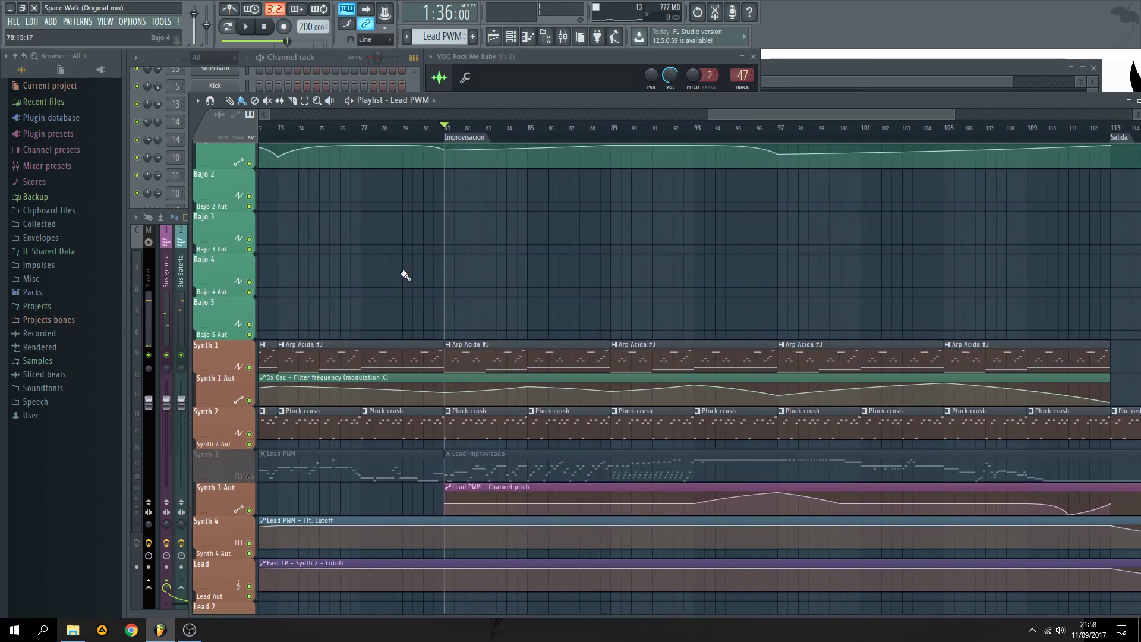
scroll(386, 305, up, 5)
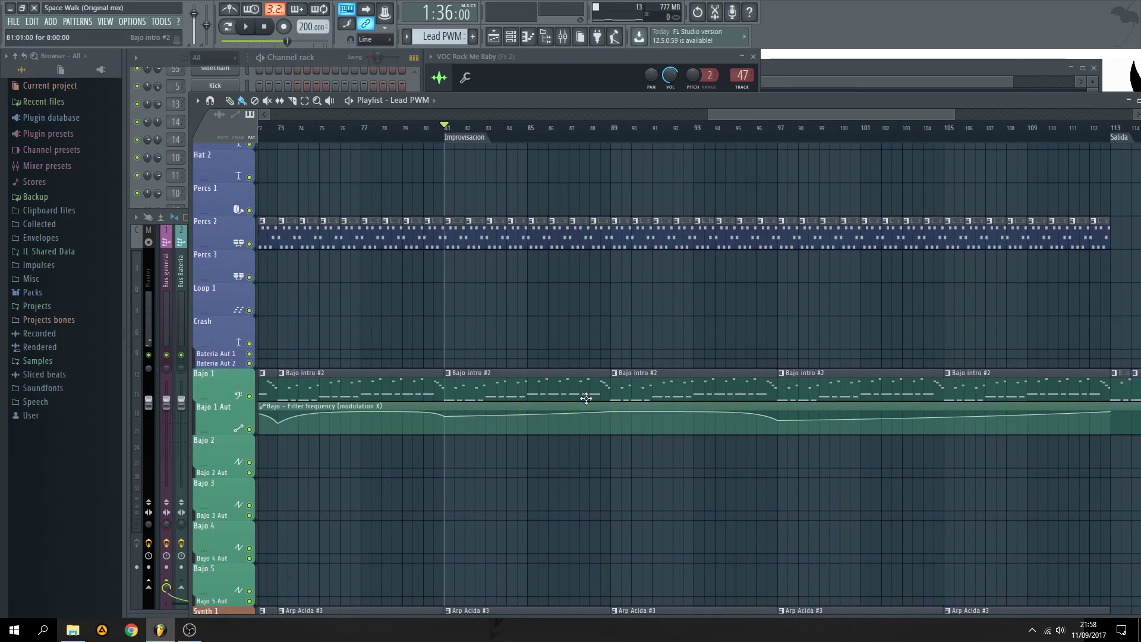
scroll(572, 397, down, 2)
drag(385, 515, 713, 477)
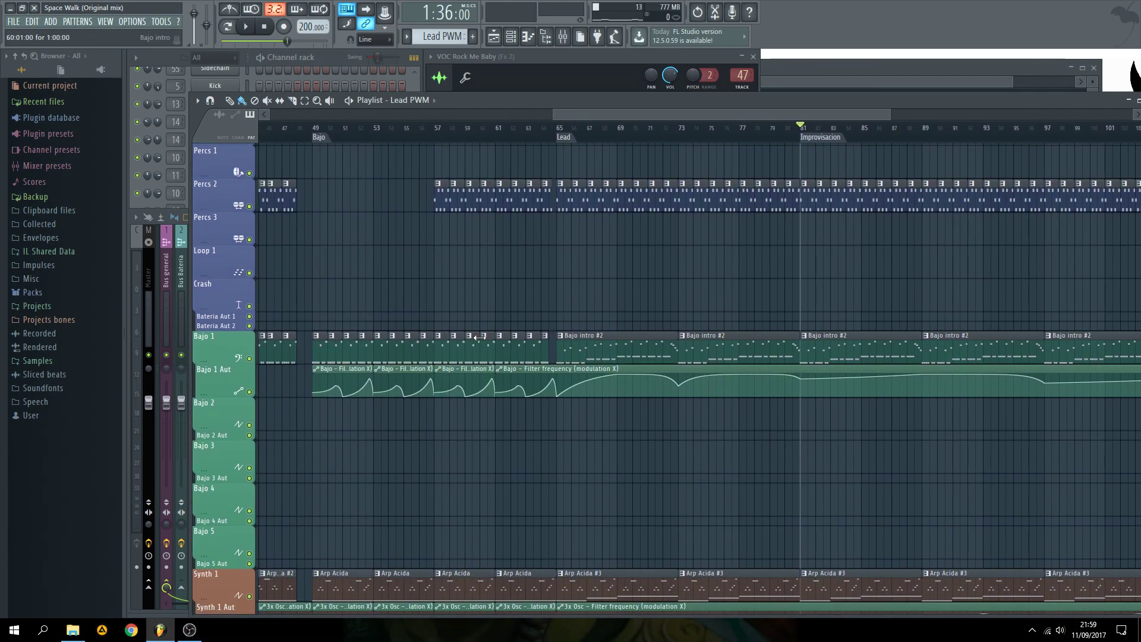
scroll(478, 337, up, 2)
scroll(648, 136, down, 2)
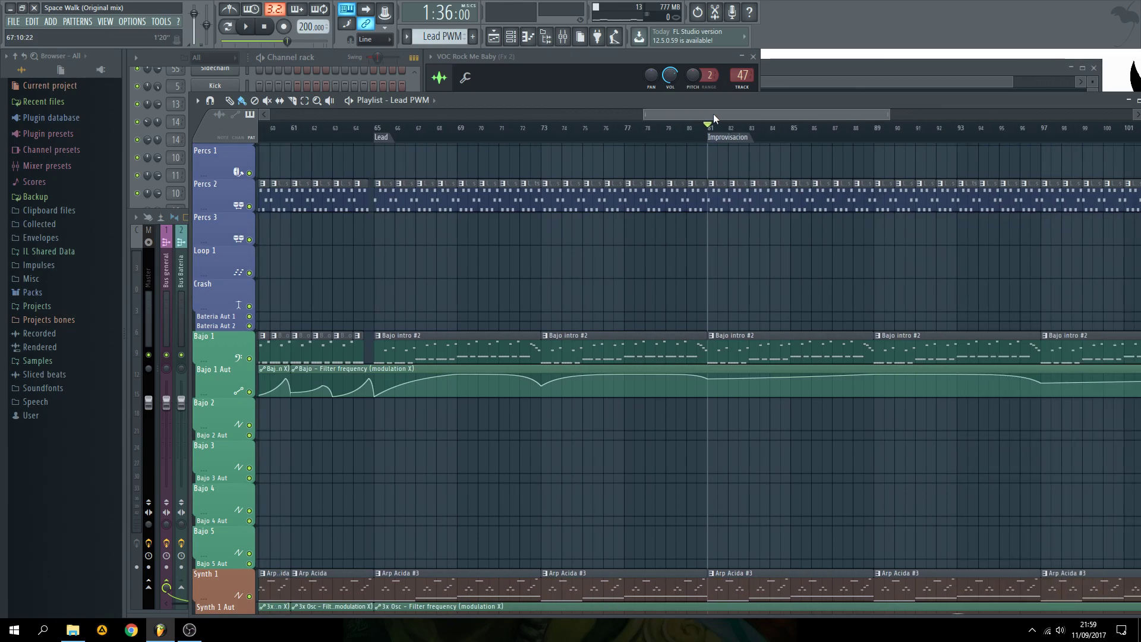
scroll(637, 232, down, 4)
scroll(510, 266, up, 2)
scroll(510, 266, up, 1)
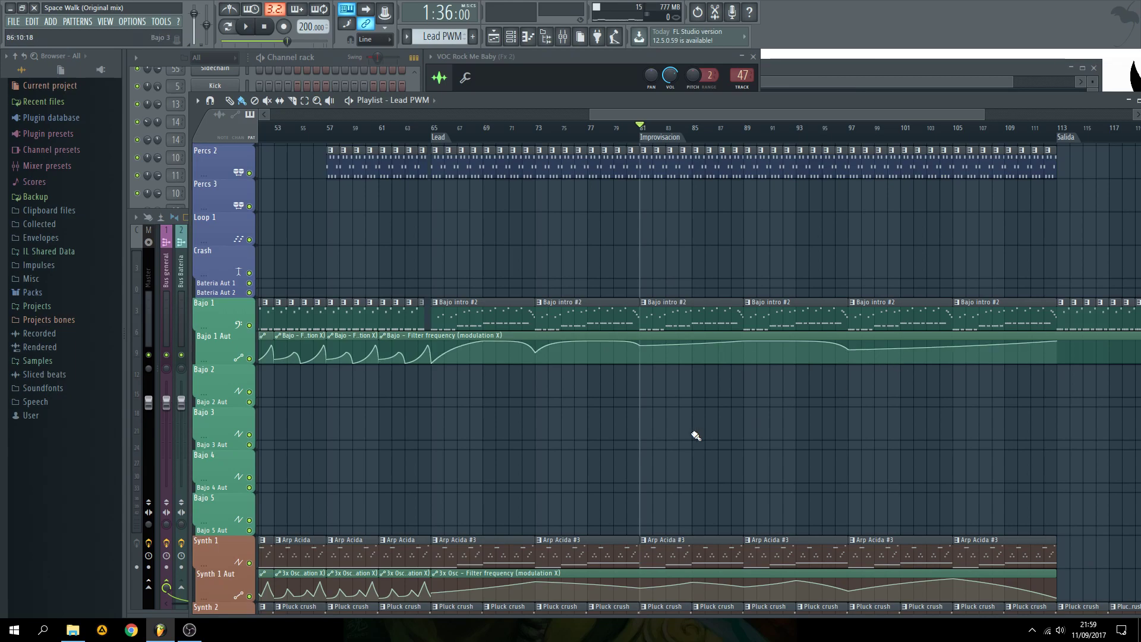
- Pick the Bajo intro pattern on the Bajo 1 track and compare the Synth 1 filter automation around the Lead marker
scroll(717, 428, up, 1)
scroll(668, 387, left, 3)
click(510, 333)
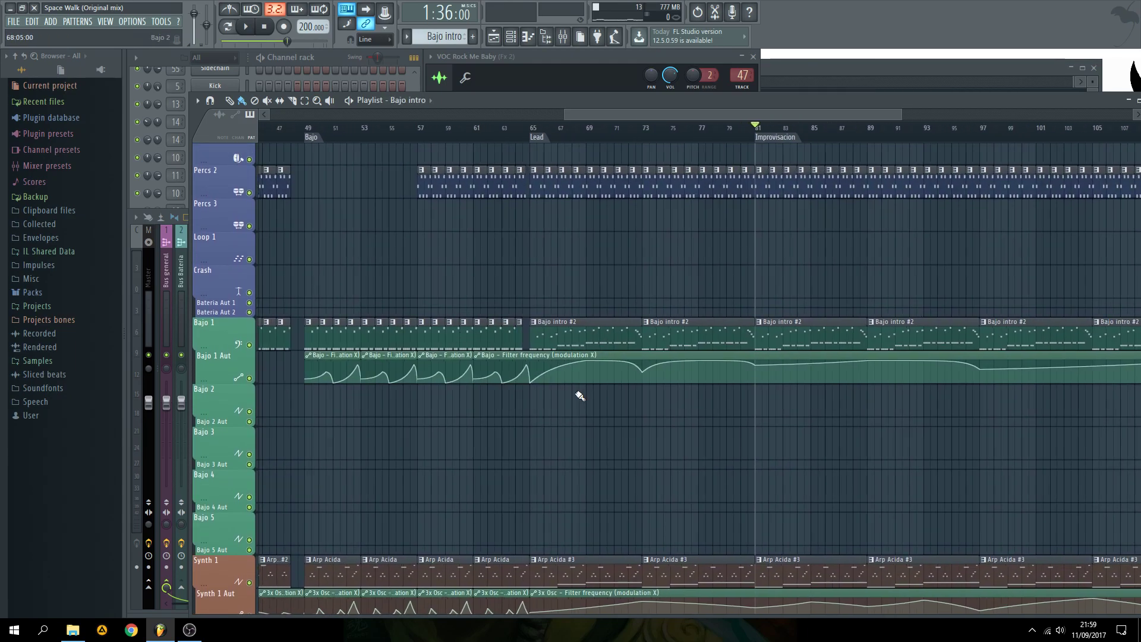
scroll(581, 394, up, 3)
scroll(675, 247, down, 4)
scroll(532, 362, down, 3)
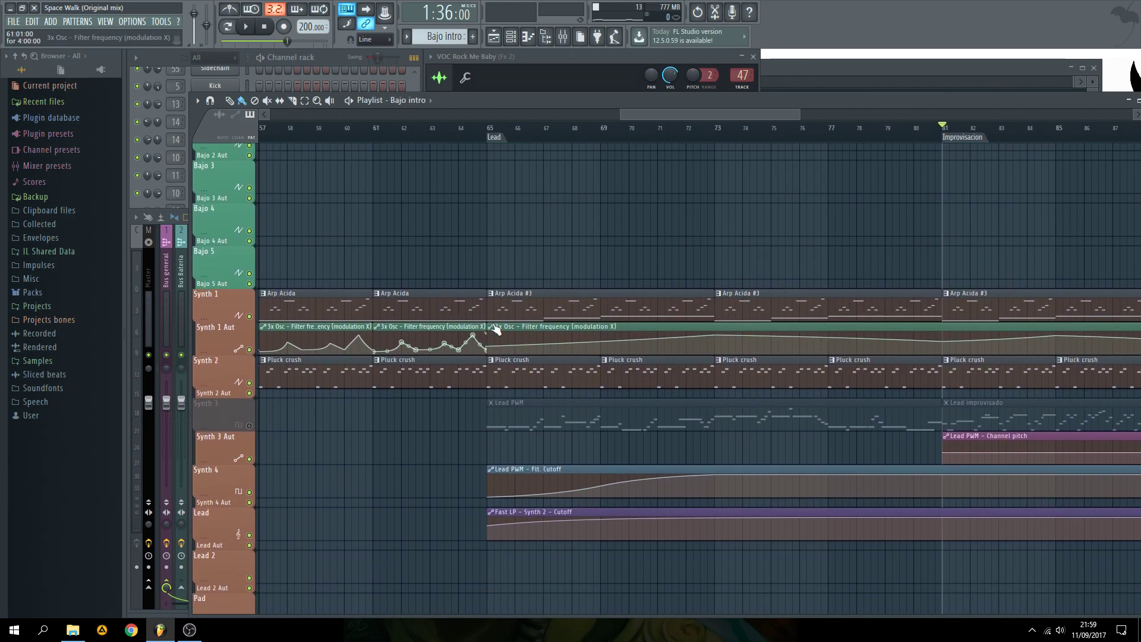
scroll(415, 316, right, 3)
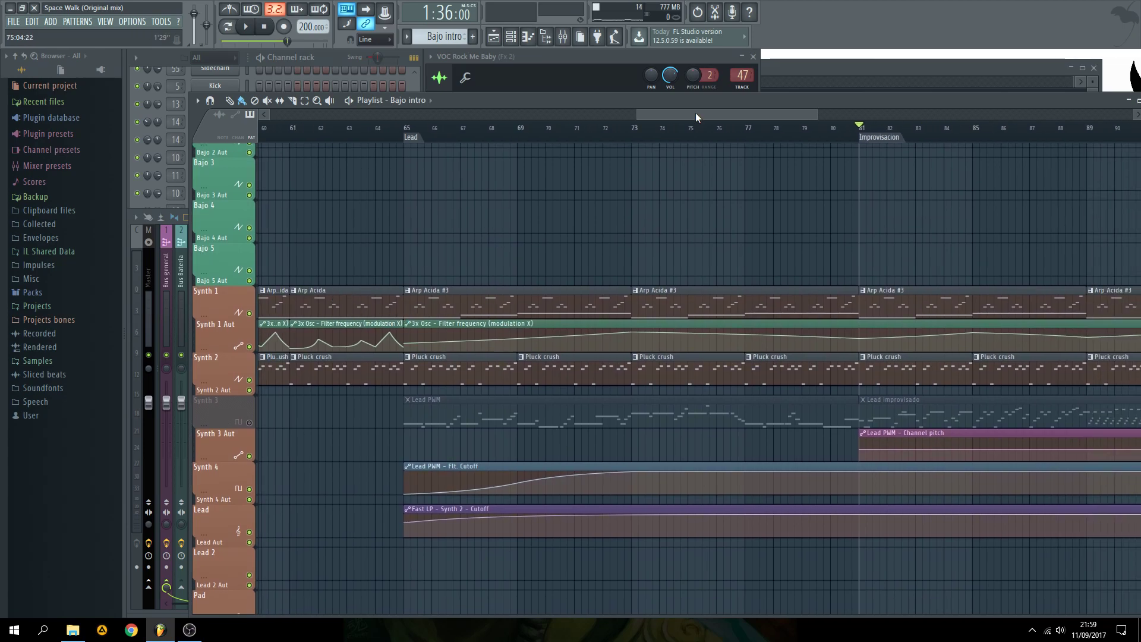
scroll(639, 165, left, 7)
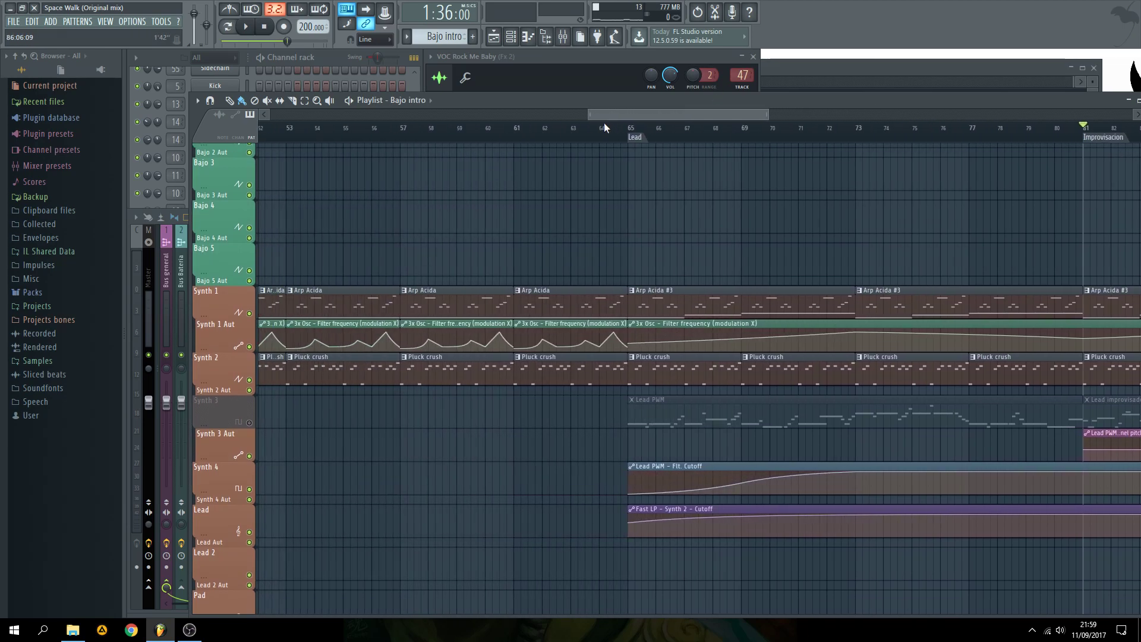
scroll(475, 289, left, 4)
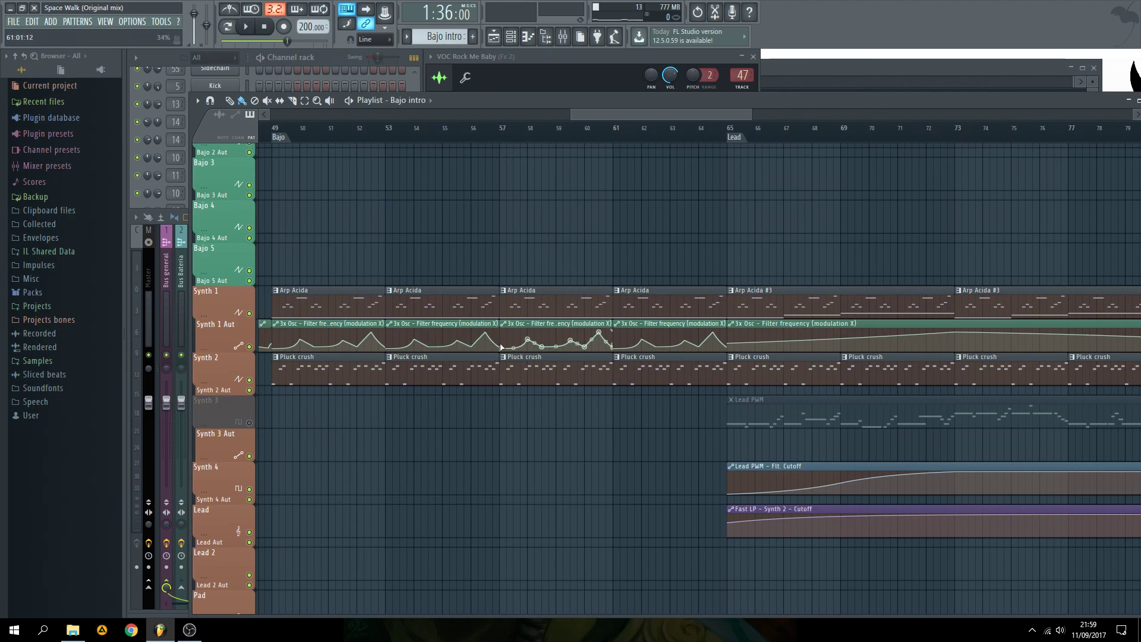
- Play the song from bar 57 while viewing the Synth 1 filter automation leading up to the Lead marker, and stop playback
click(506, 128)
key(space)
drag(580, 116, 635, 111)
scroll(654, 135, right, 3)
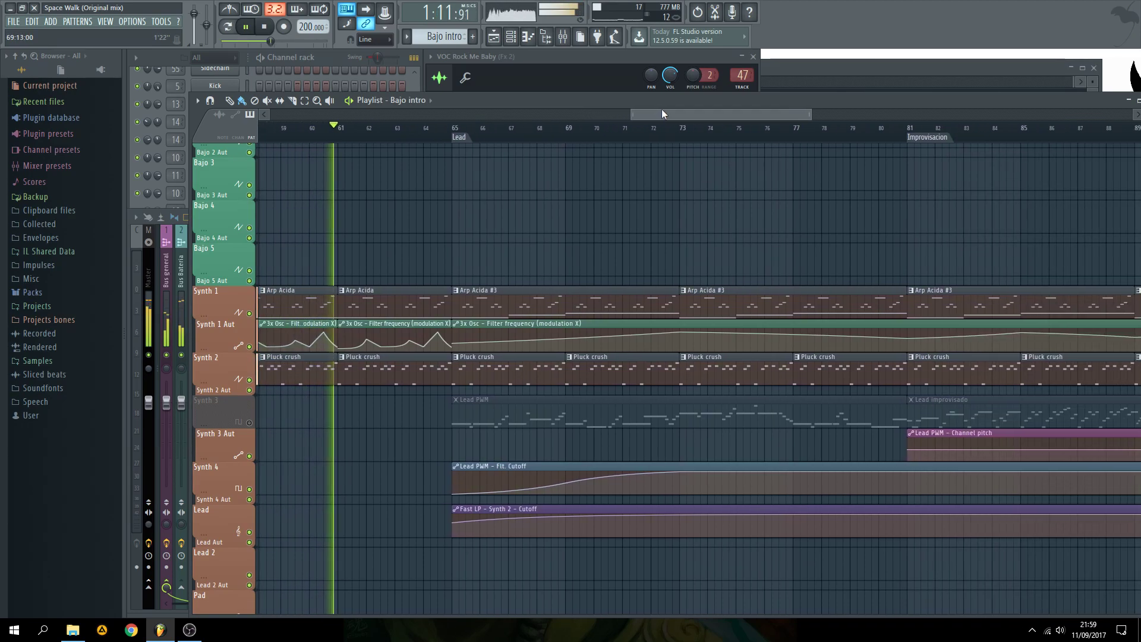
key(space)
- Place the playhead at the Lead marker and examine the slower Synth 1 filter automation in that section
click(408, 128)
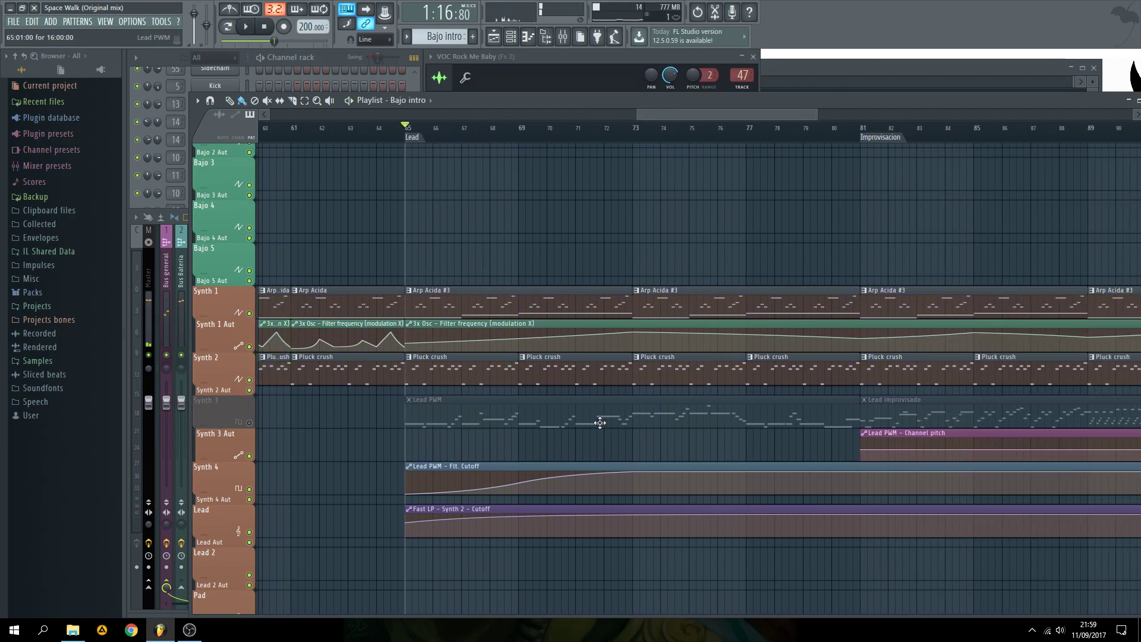
scroll(481, 423, right, 3)
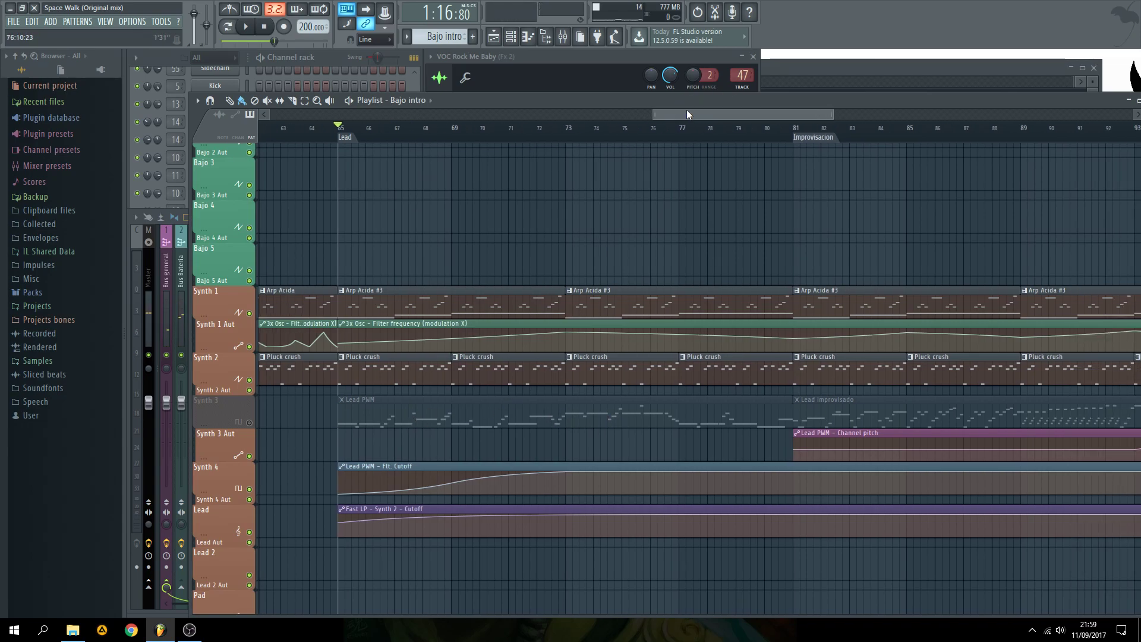
mouse_move(336, 351)
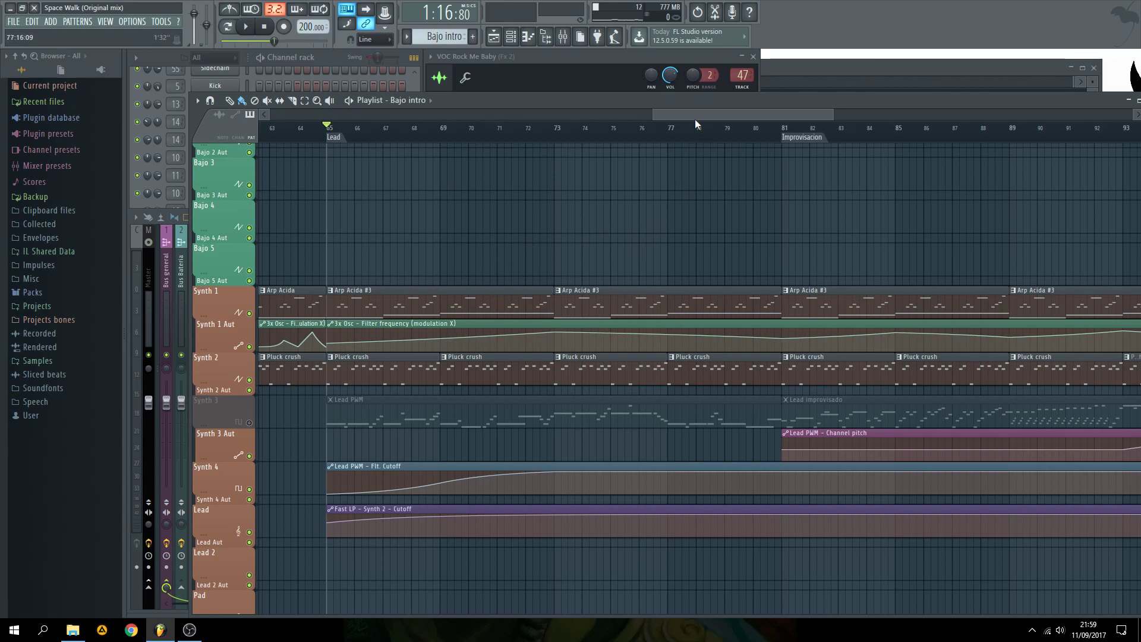
drag(699, 114, 703, 114)
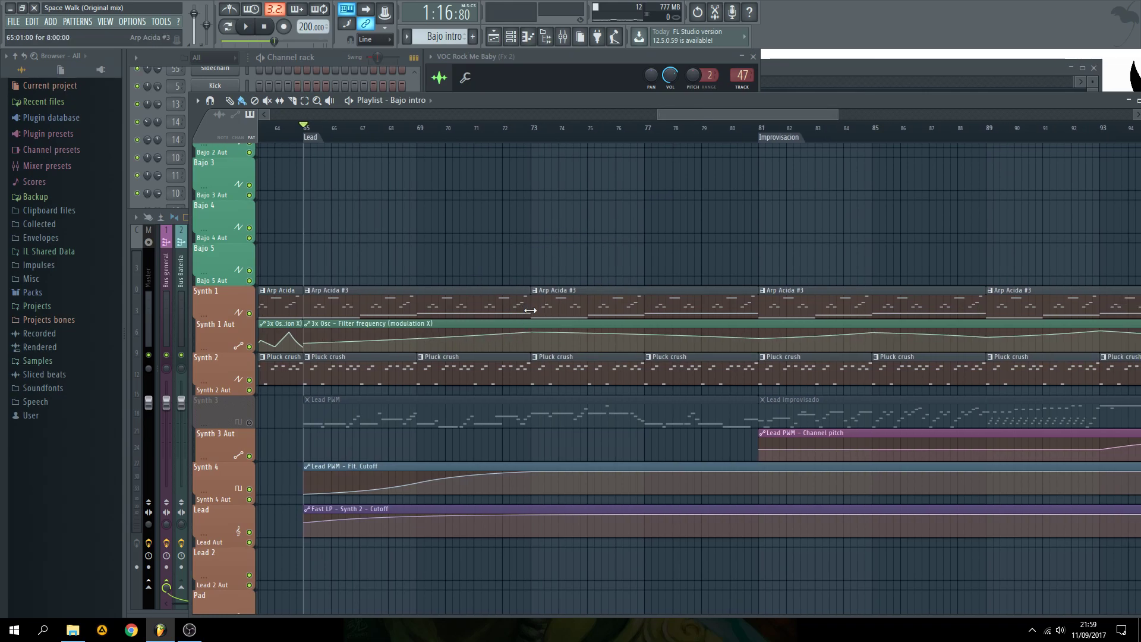
- Play the song from bar 73 into the Improvisacion section while following the Synth 1 filter automation, and stop playback
click(533, 128)
key(space)
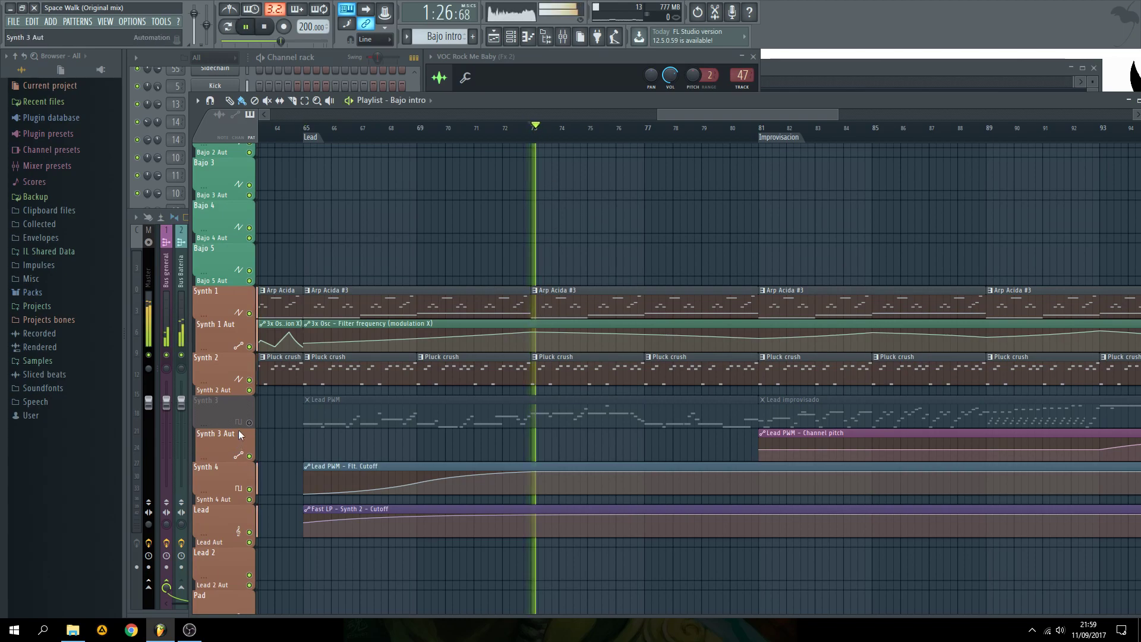
drag(677, 114, 692, 115)
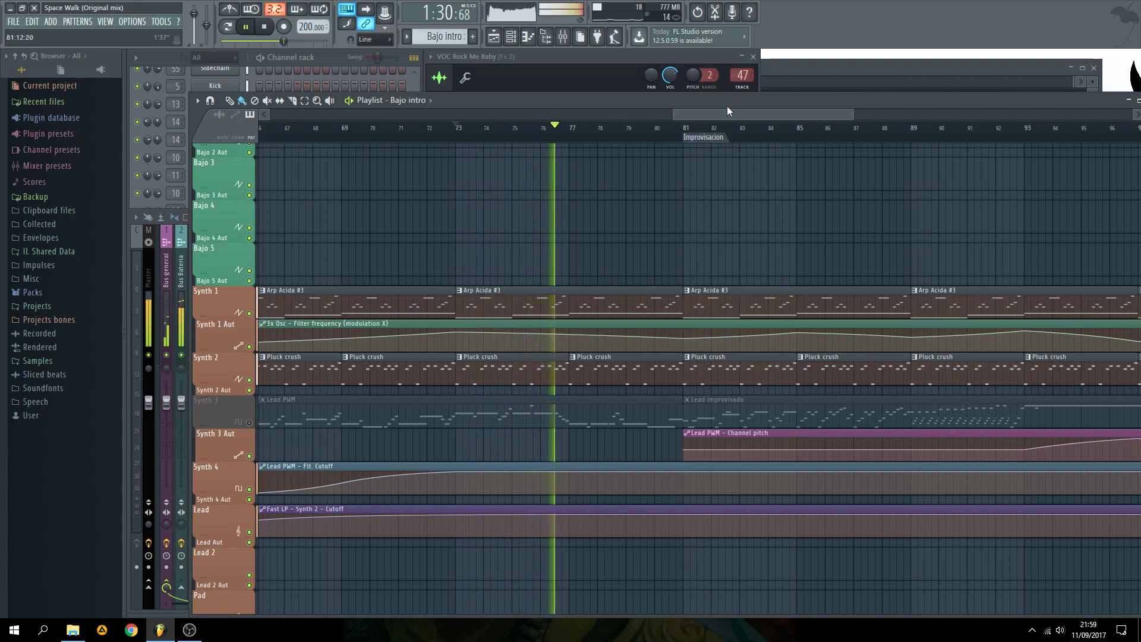
drag(730, 110, 738, 111)
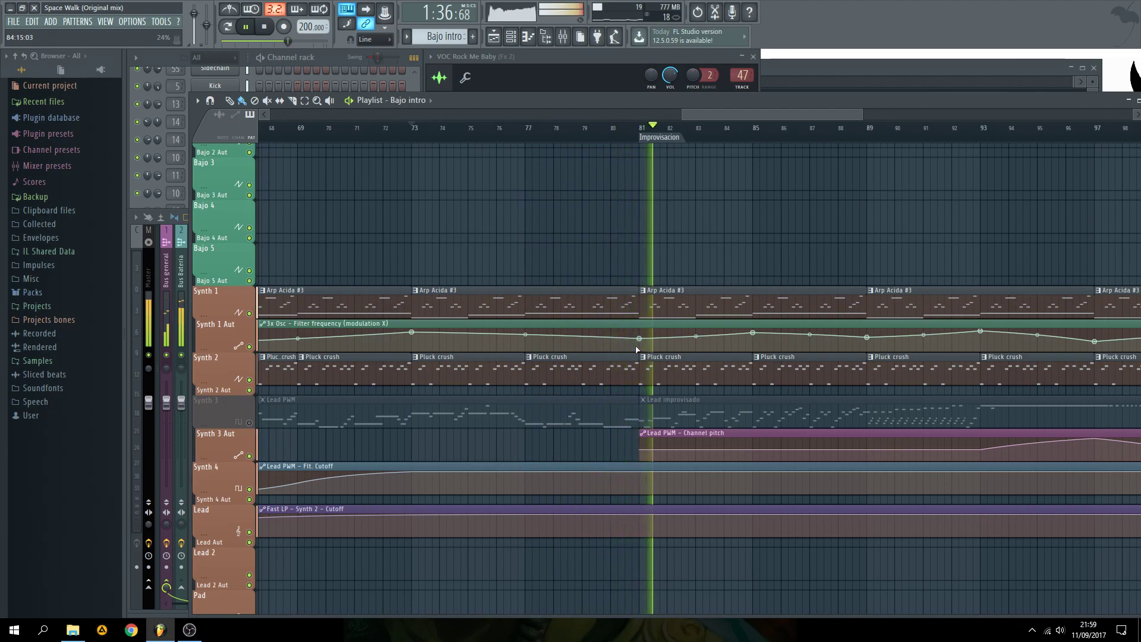
key(space)
drag(726, 109, 736, 110)
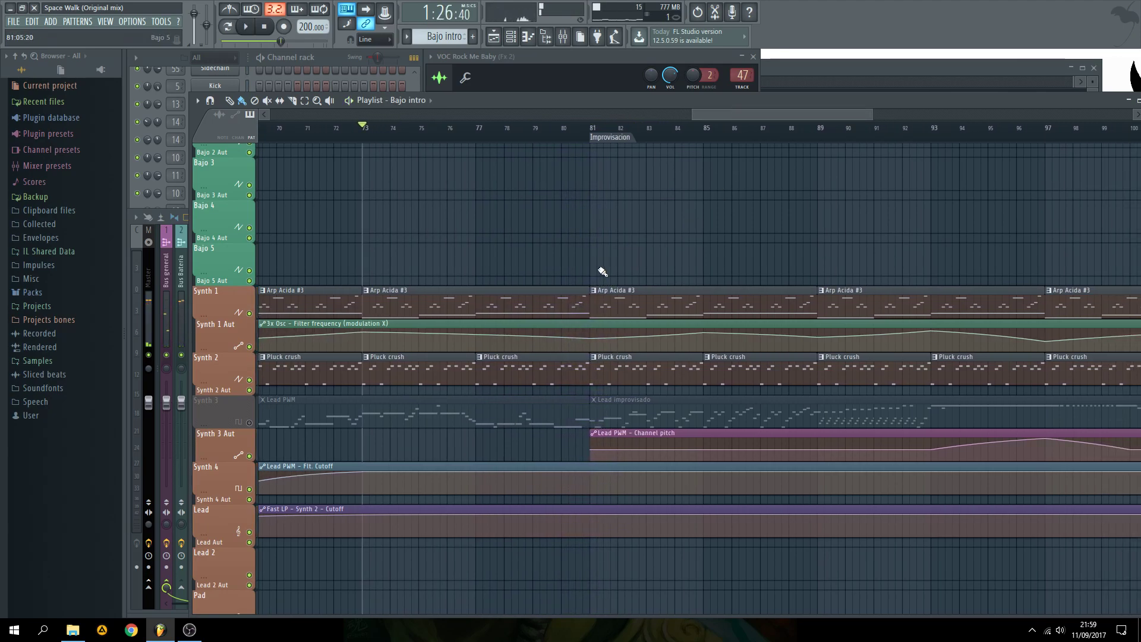
- View the lead clips and their automation around the Improvisacion marker, and briefly show the mixer
scroll(459, 331, down, 1)
scroll(459, 331, down, 2)
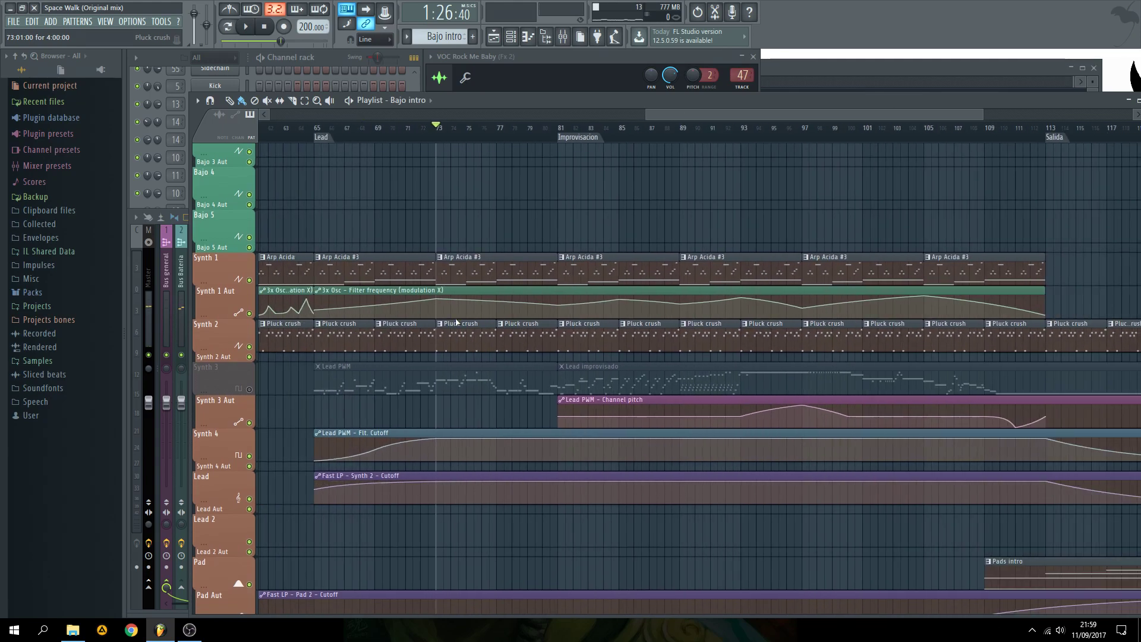
key(F9)
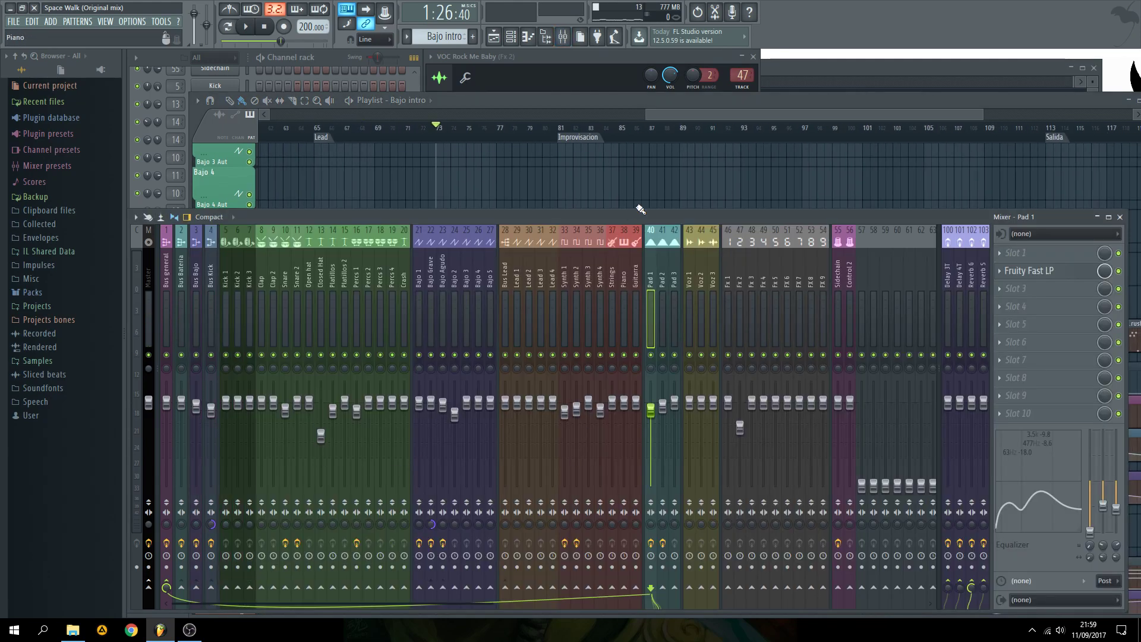
key(F9)
scroll(467, 363, up, 2)
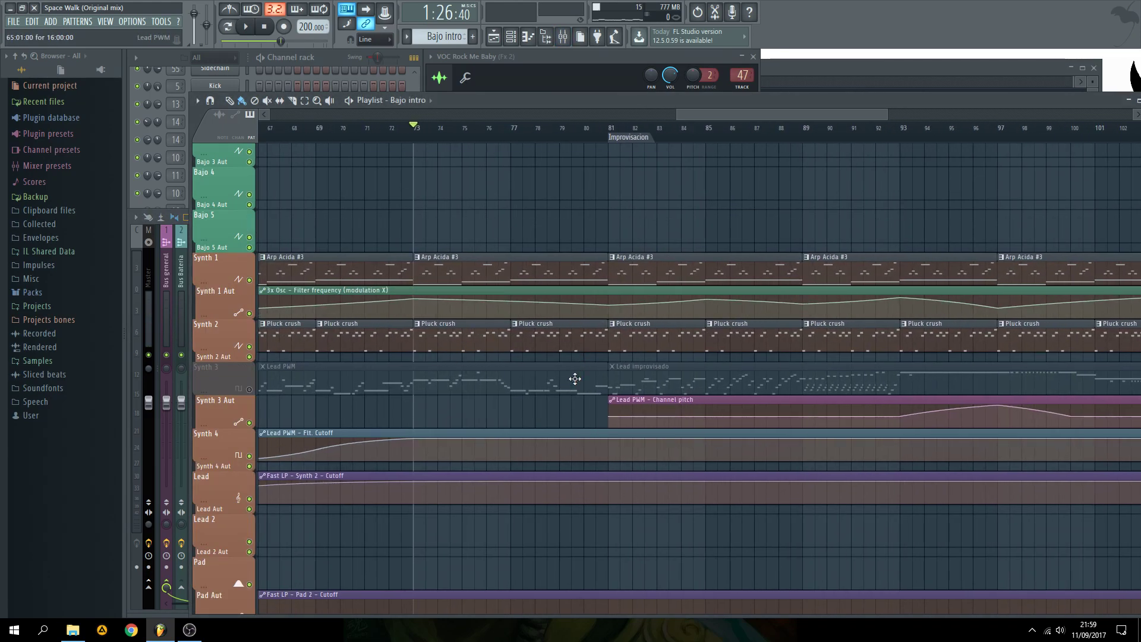
scroll(601, 366, right, 1)
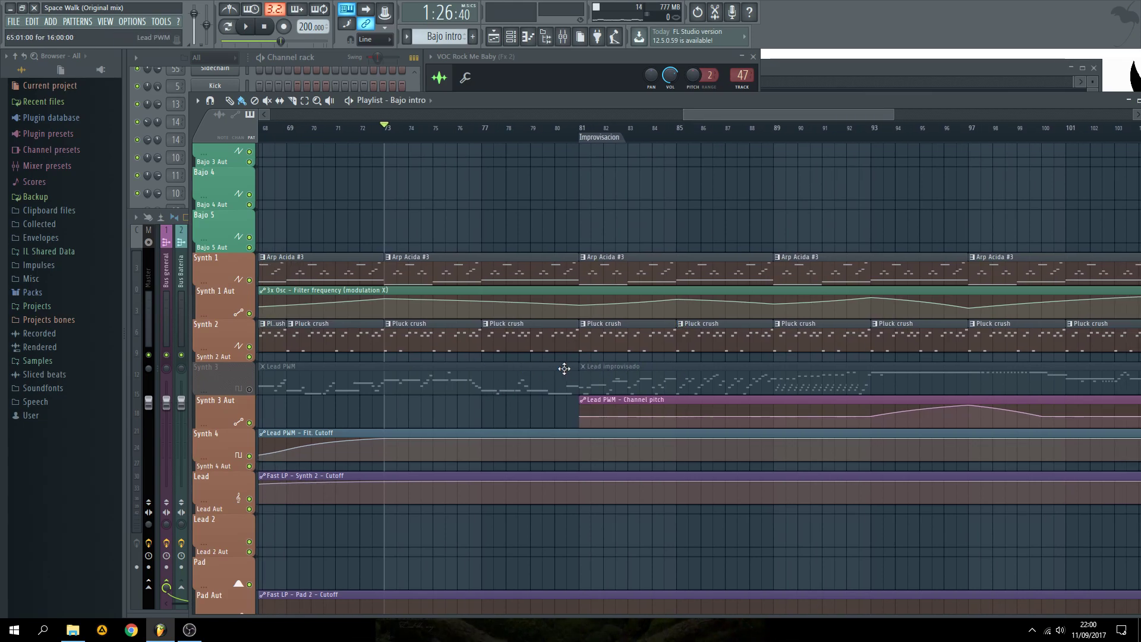
drag(697, 113, 723, 114)
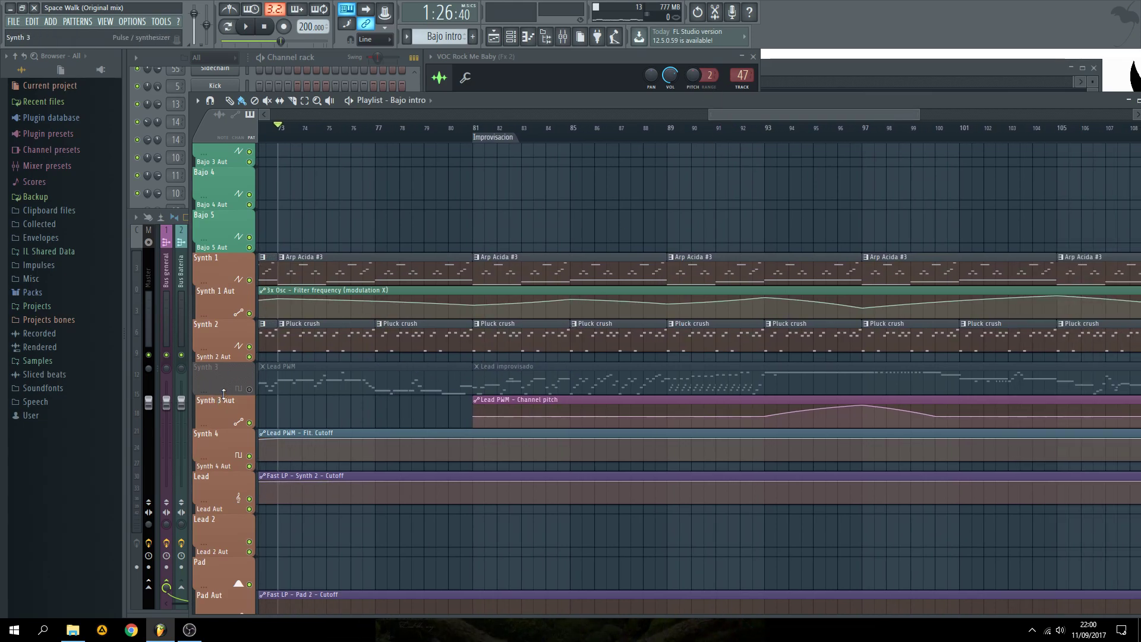
- Unmute the Synth 3 track, play briefly from bar 73, and stop playback
click(248, 389)
key(space)
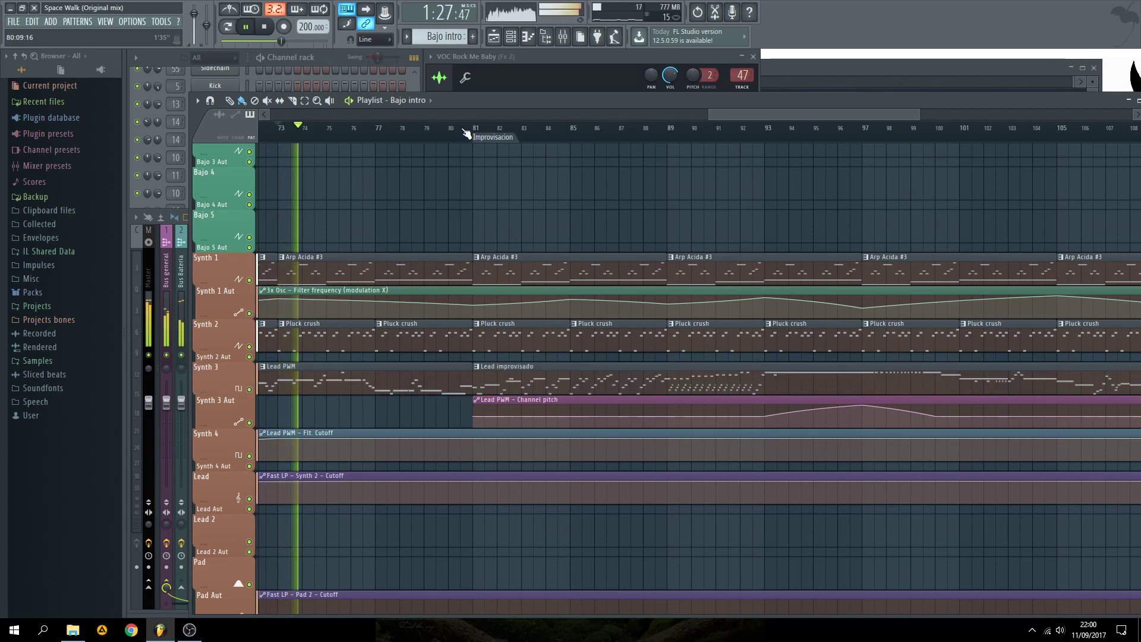
key(space)
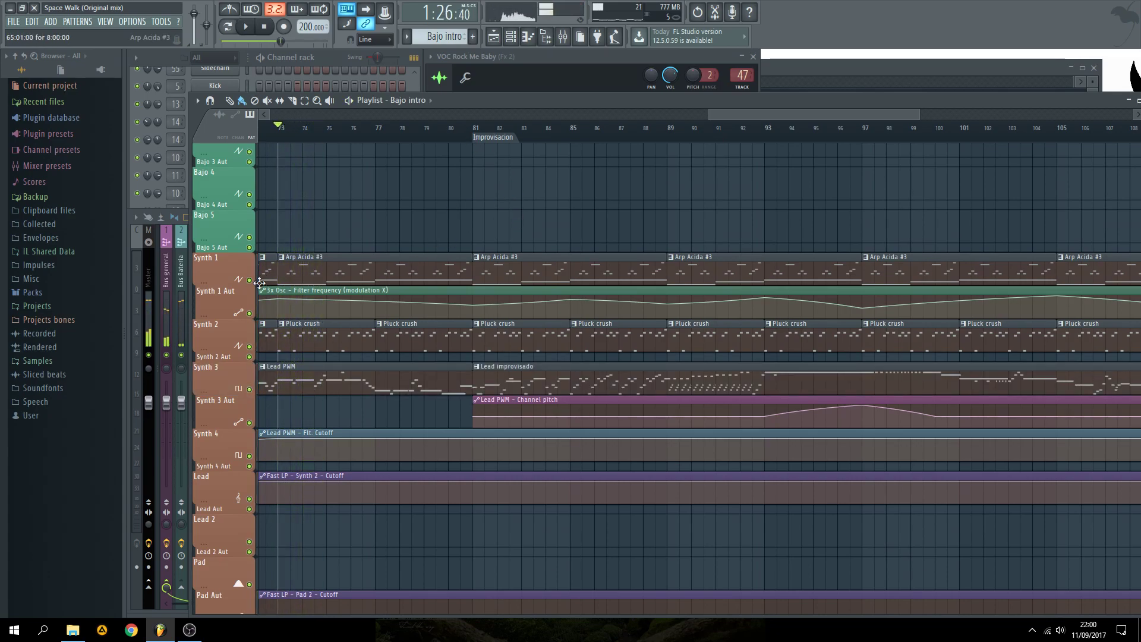
- Solo the Synth 1 track, unmute its Synth 1 Aut automation track, and start playback from the Bajo marker
right_click(249, 281)
scroll(960, 191, left, 5)
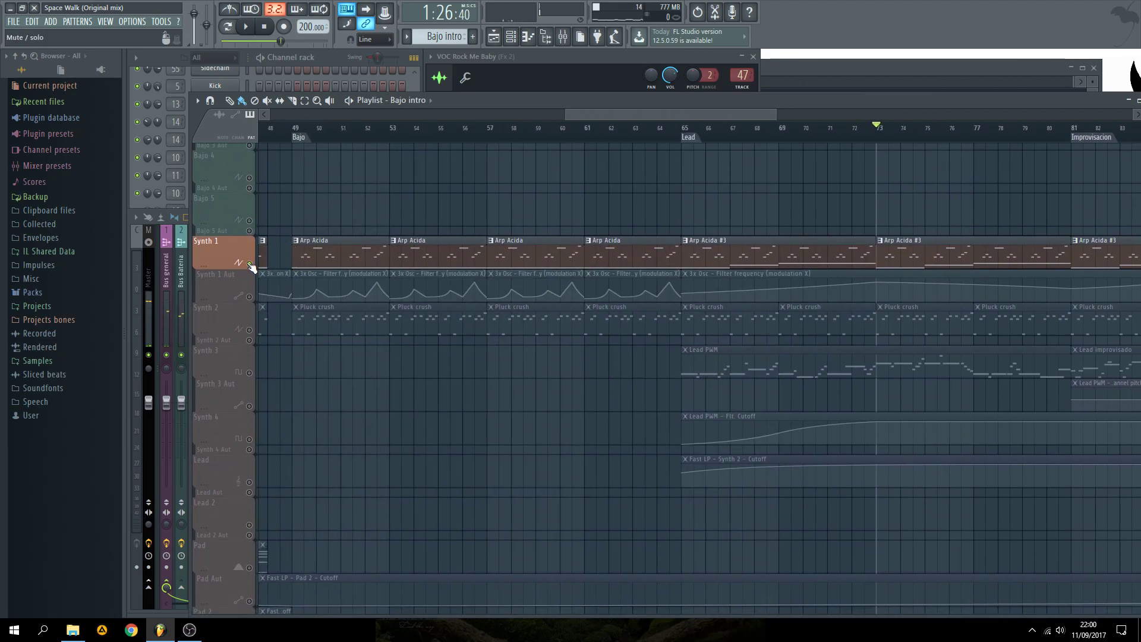
click(249, 297)
click(296, 130)
key(space)
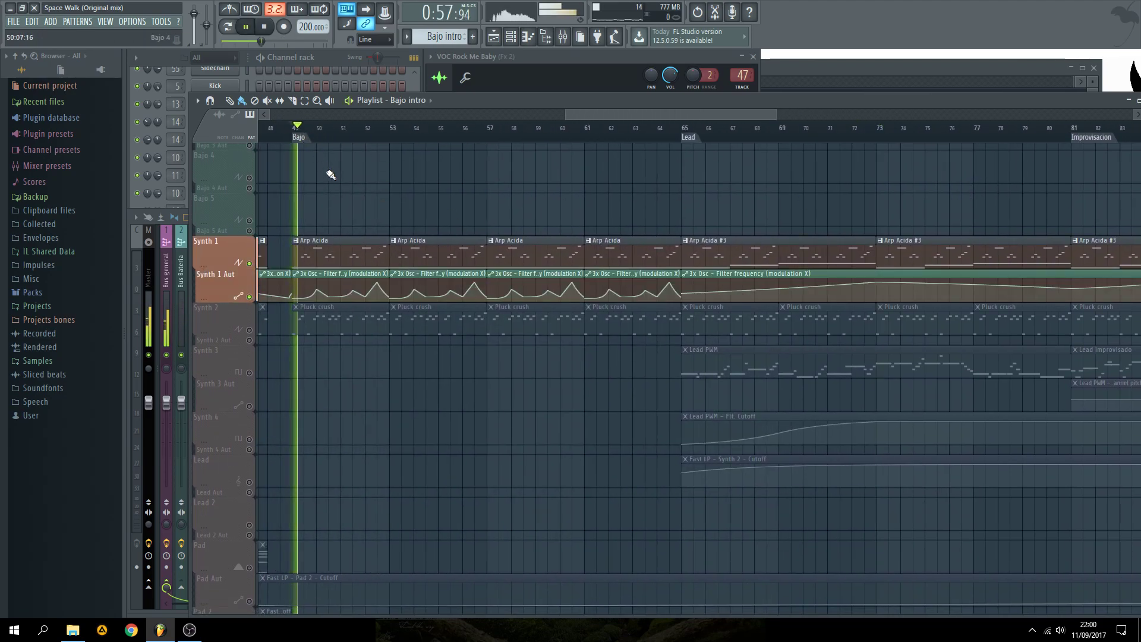
- Move the playback position to bar 65 at the Lead marker and play the soloed Synth 1 part from there
scroll(469, 186, right, 2)
click(644, 128)
key(space)
scroll(673, 121, right, 1)
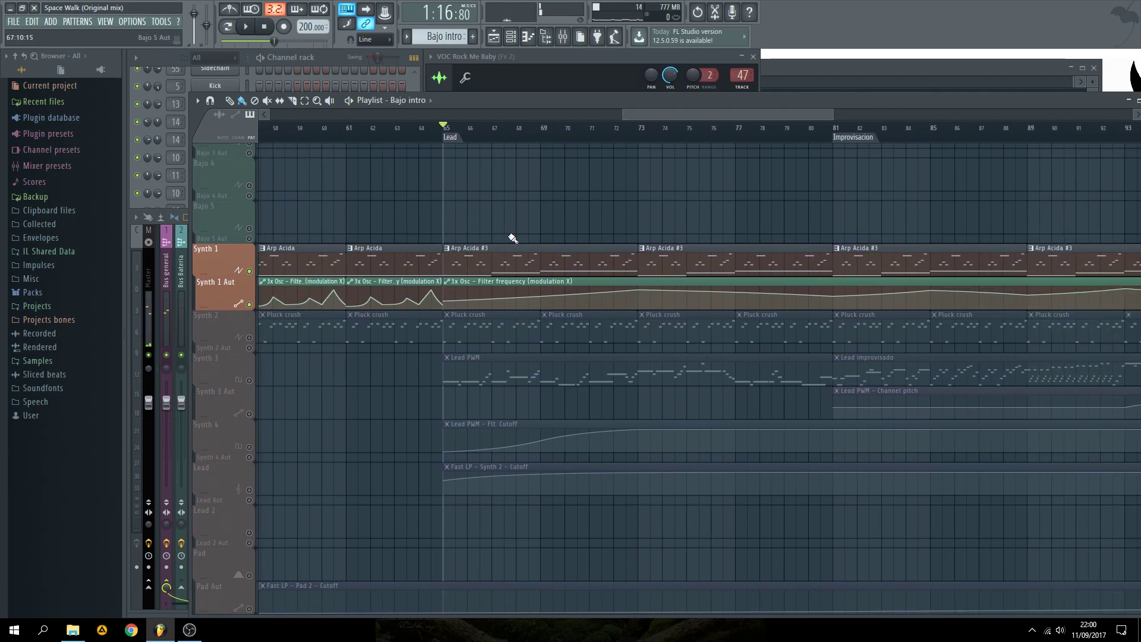
drag(527, 214, 611, 248)
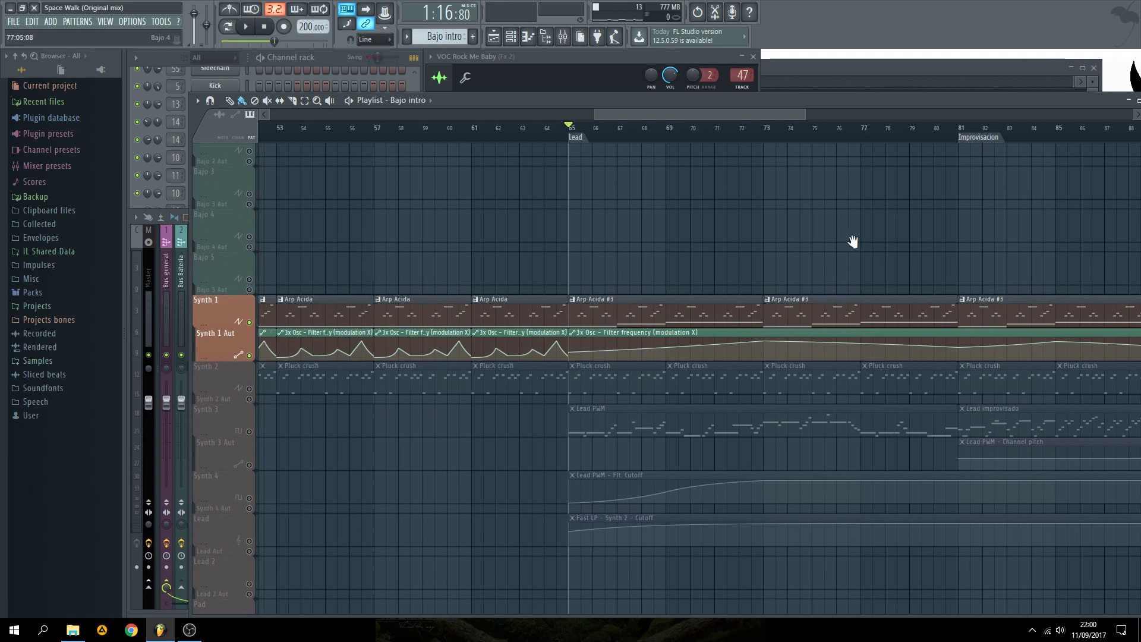
scroll(857, 241, up, 3)
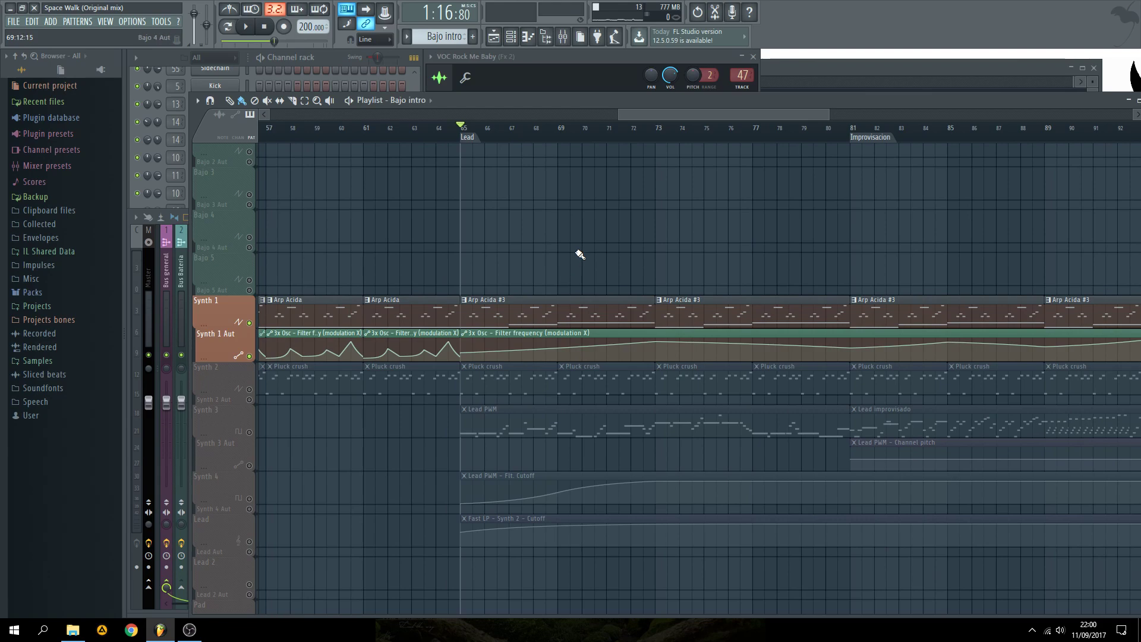
key(space)
scroll(750, 112, down, 1)
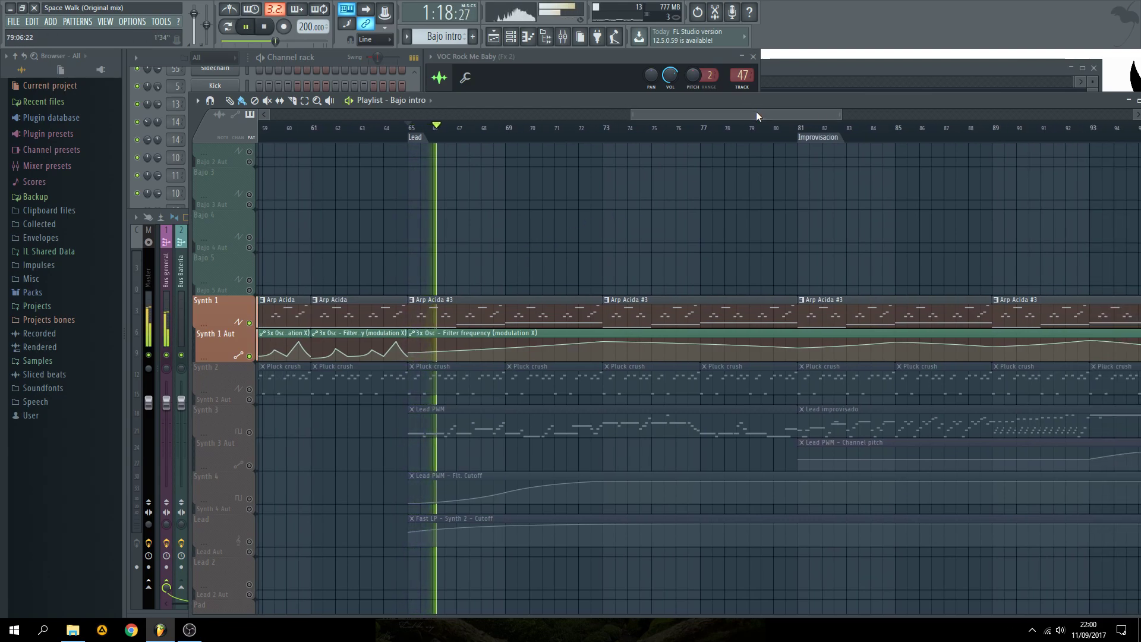
- Unmute the Synth 3, Synth 4 and Lead tracks, and stop playback
click(249, 432)
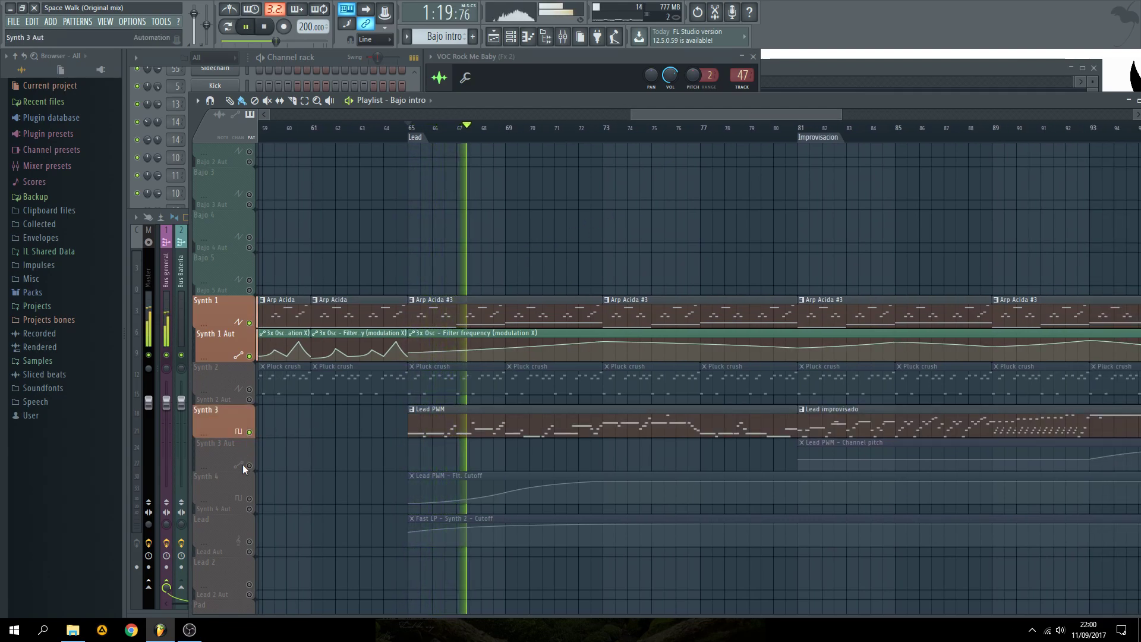
click(249, 498)
click(249, 542)
key(space)
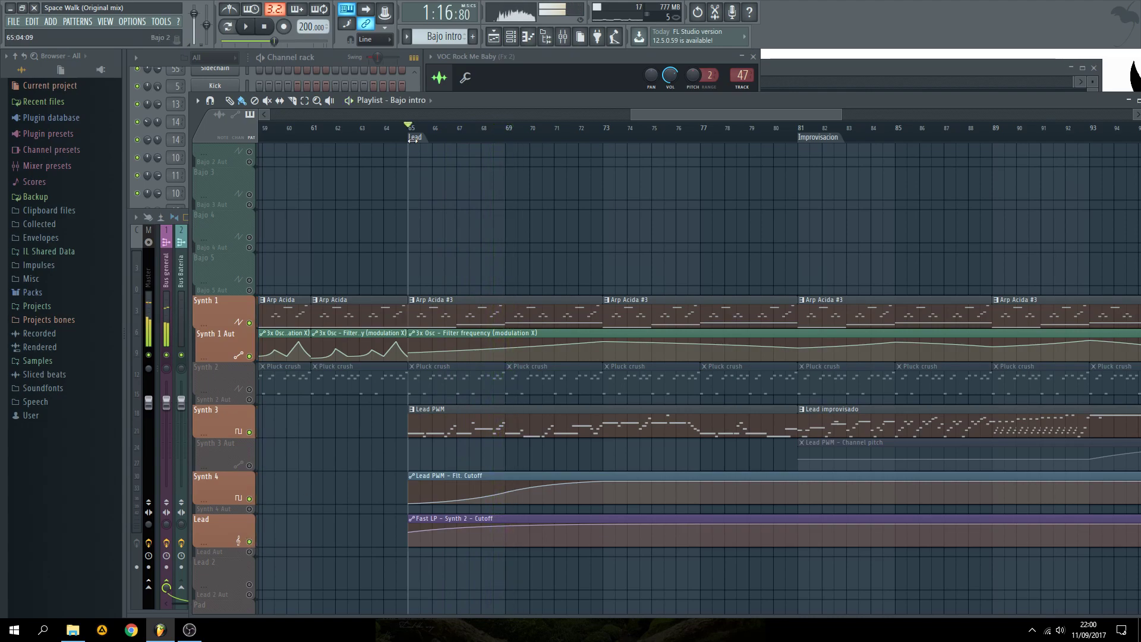
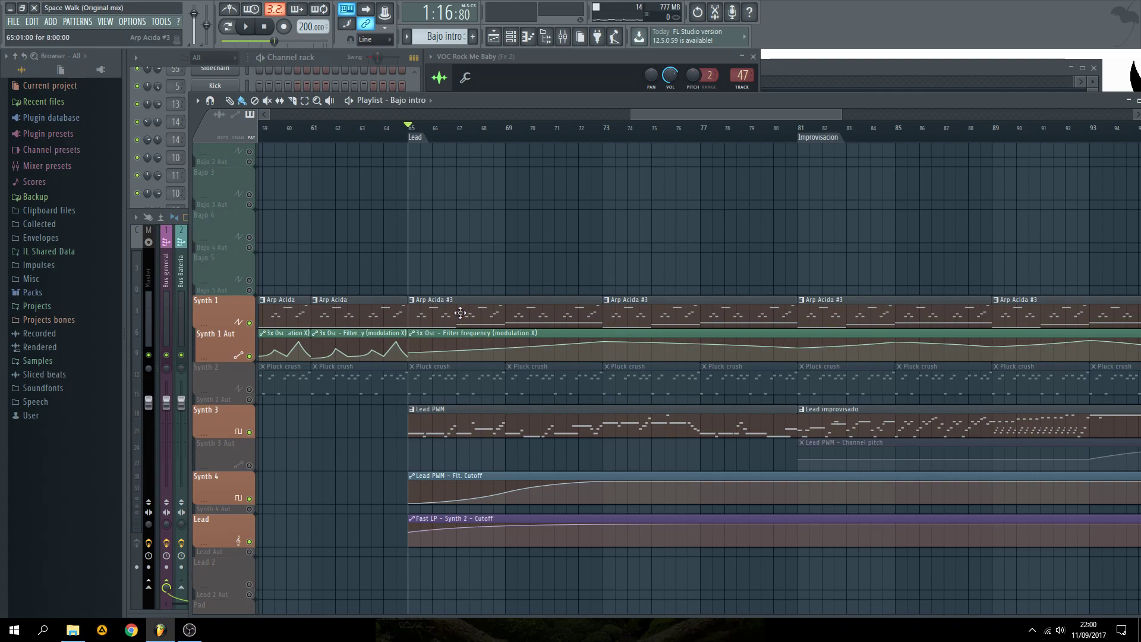
- Play from the Lead marker to the Improvisacion section while following the lead notes and cutoff automation, and stop playback
key(space)
scroll(703, 114, right, 3)
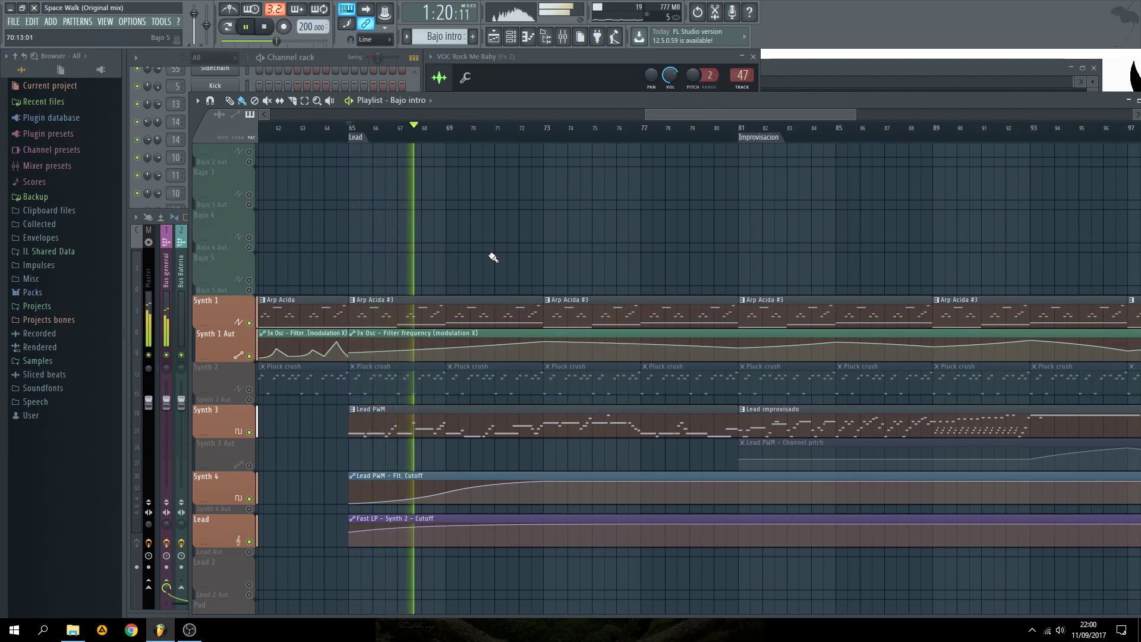
drag(676, 116, 687, 115)
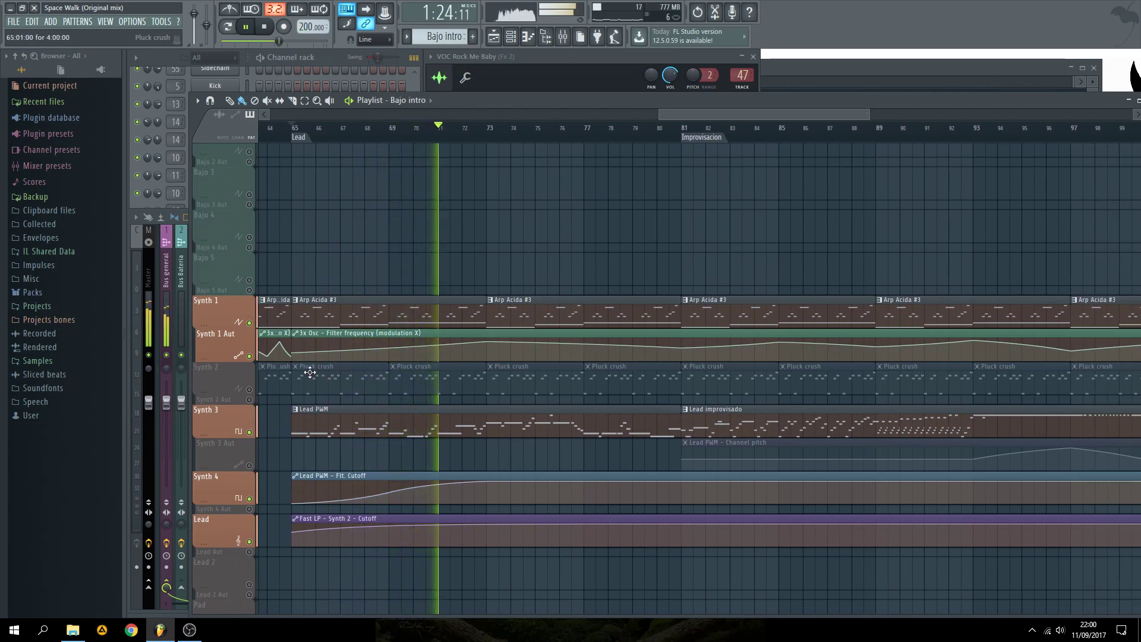
drag(669, 114, 750, 116)
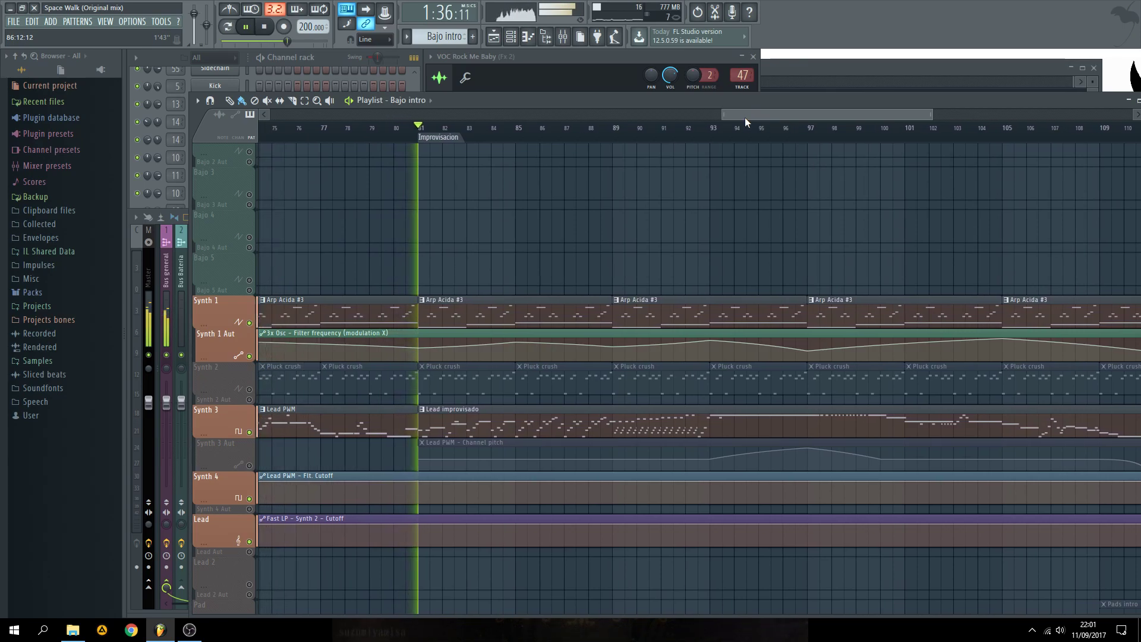
key(space)
- Play from bar 105 past the Salida marker while following the lead's filter cutoff automation
mouse_move(338, 359)
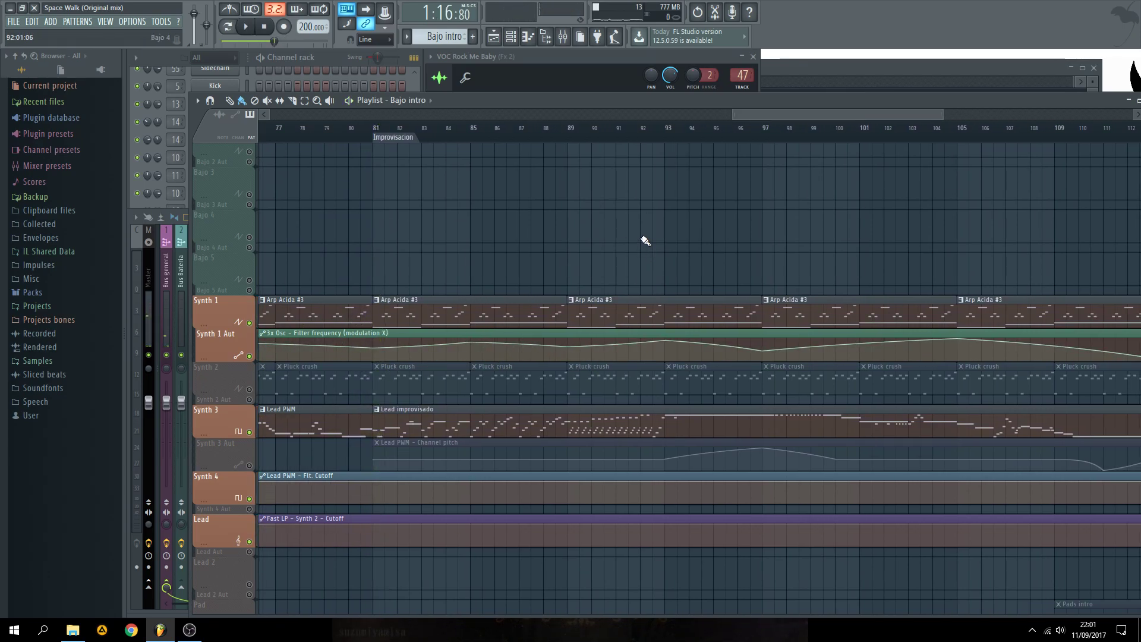
drag(771, 114, 894, 114)
click(440, 134)
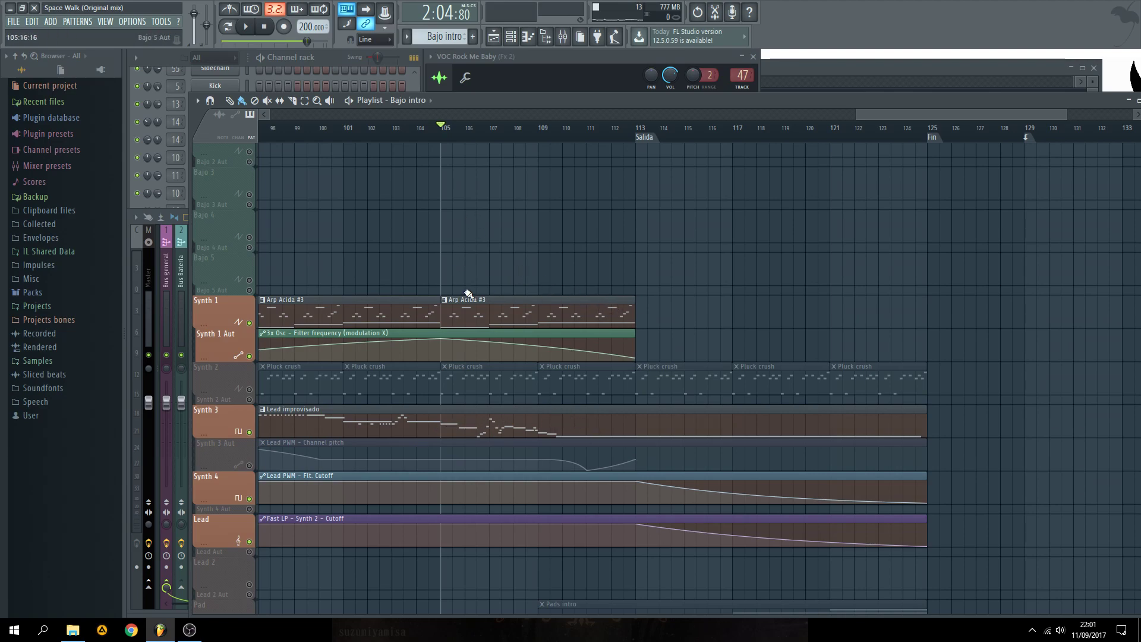
scroll(609, 164, right, 2)
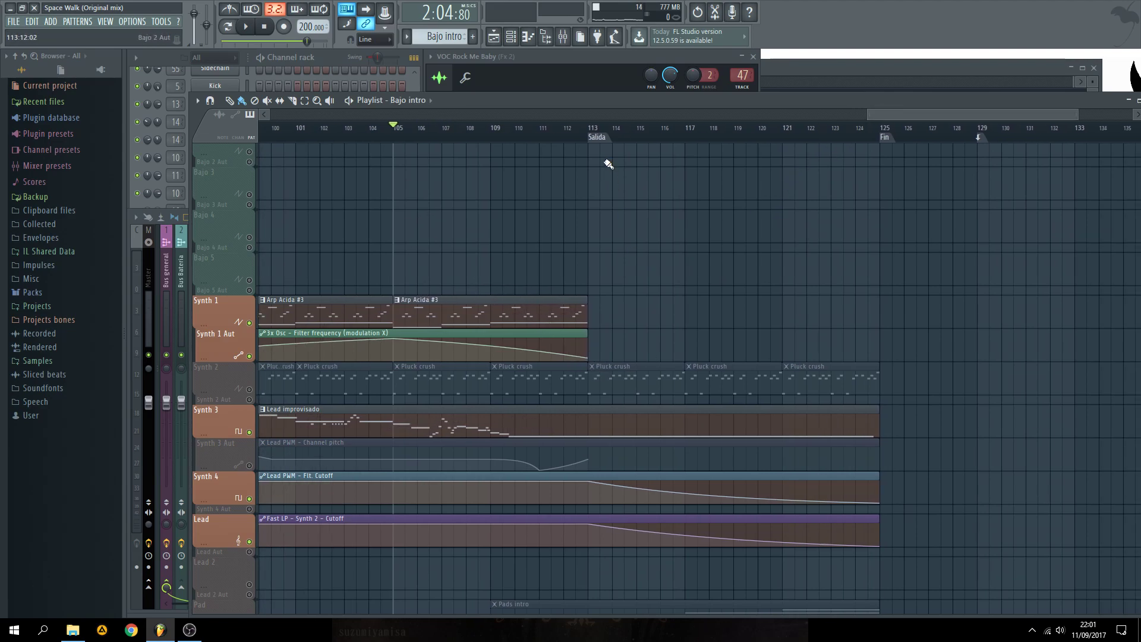
key(space)
scroll(407, 440, down, 5)
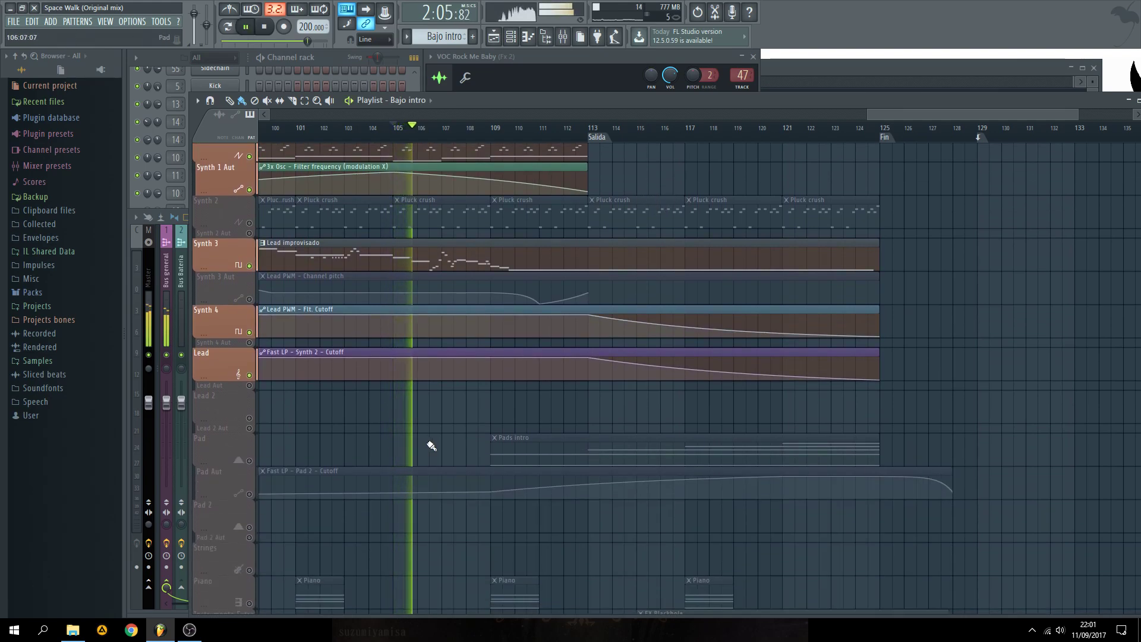
scroll(431, 446, up, 4)
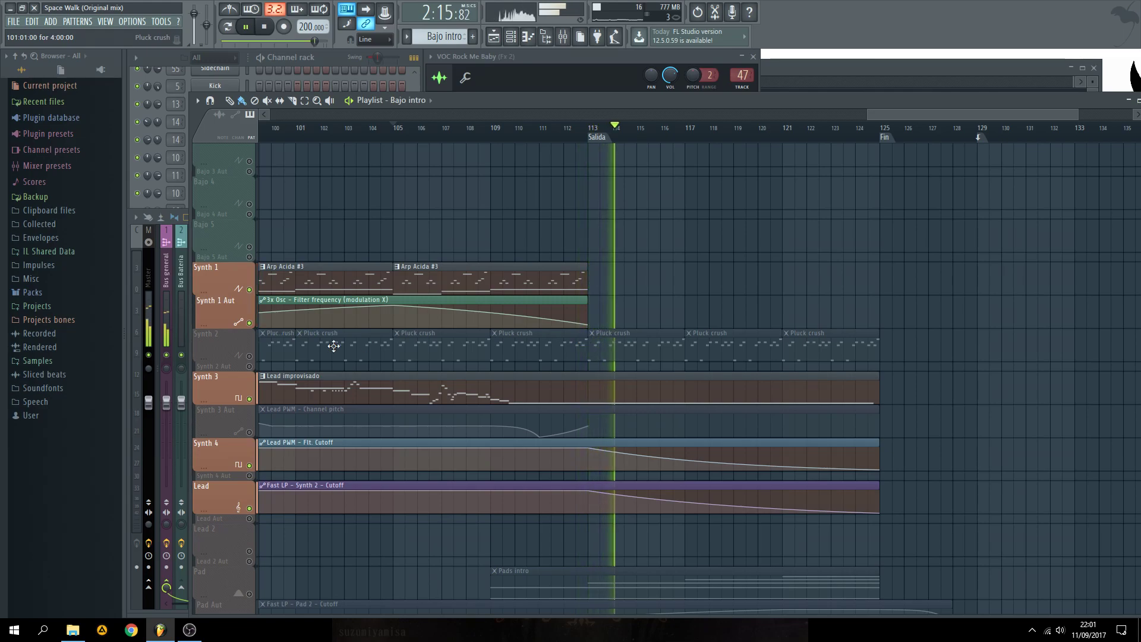
- Stop playback, solo the Synth 2 track with its Pluck crush clips, and play it from the Lead marker
click(254, 358)
key(space)
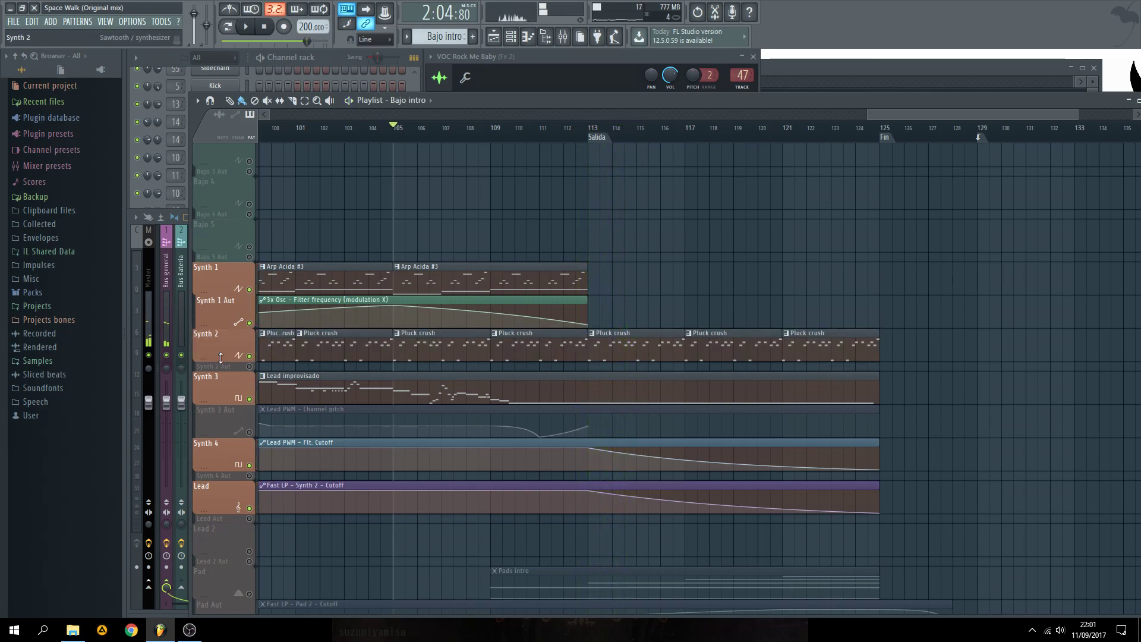
right_click(254, 358)
scroll(789, 247, left, 10)
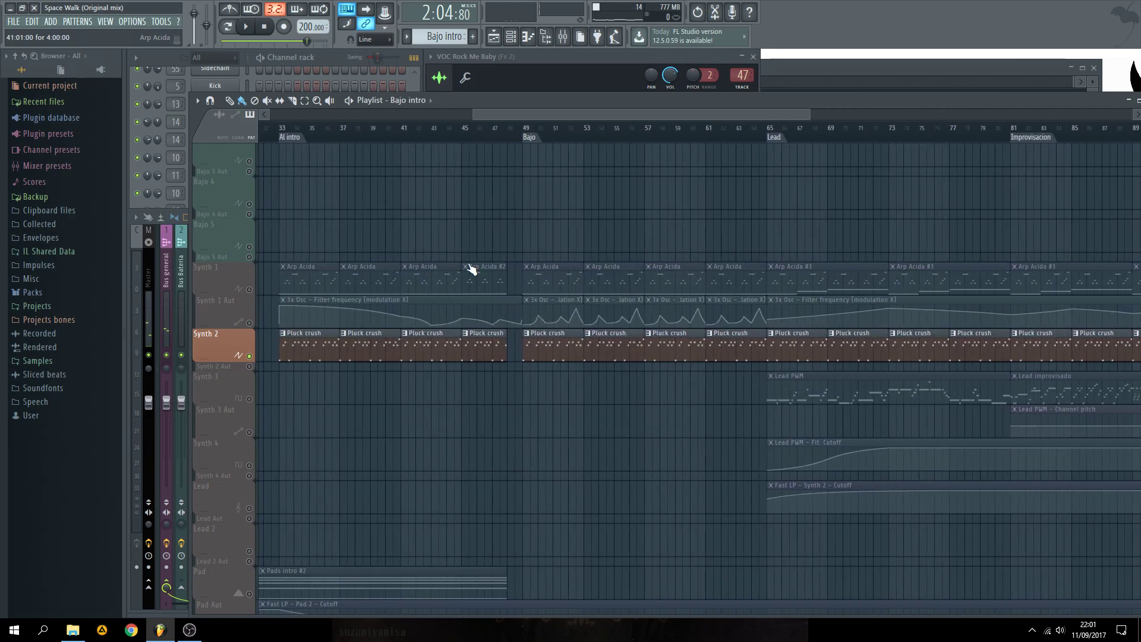
drag(631, 113, 709, 105)
click(569, 135)
key(space)
drag(594, 112, 653, 108)
- Show the mixer during playback, select the Synth 4 mixer track, and return to the playlist
key(F9)
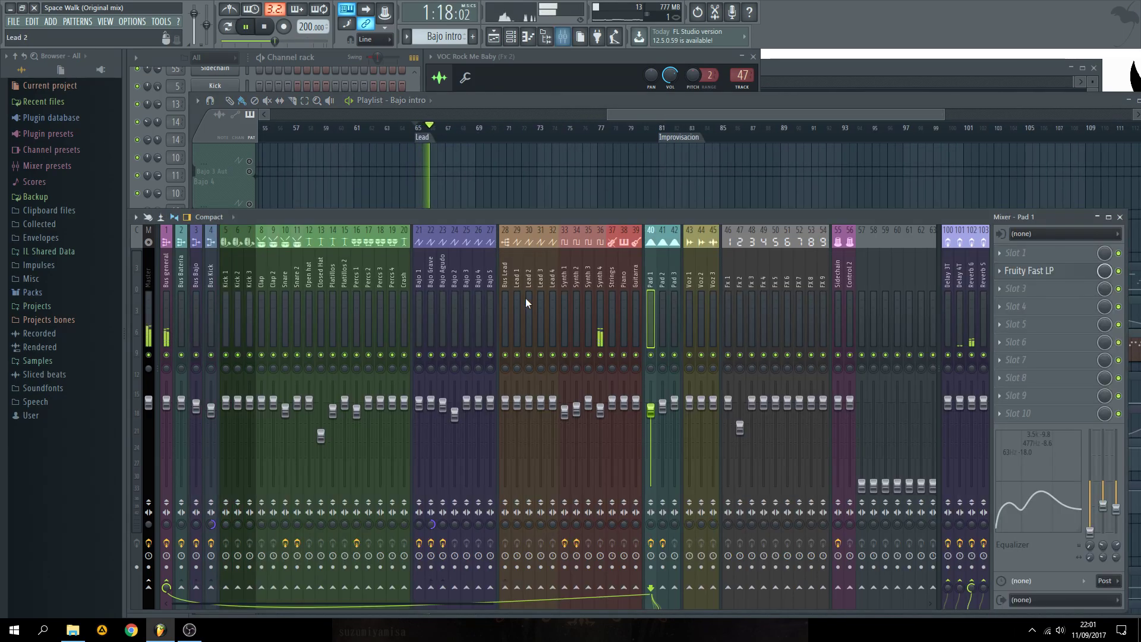
click(601, 277)
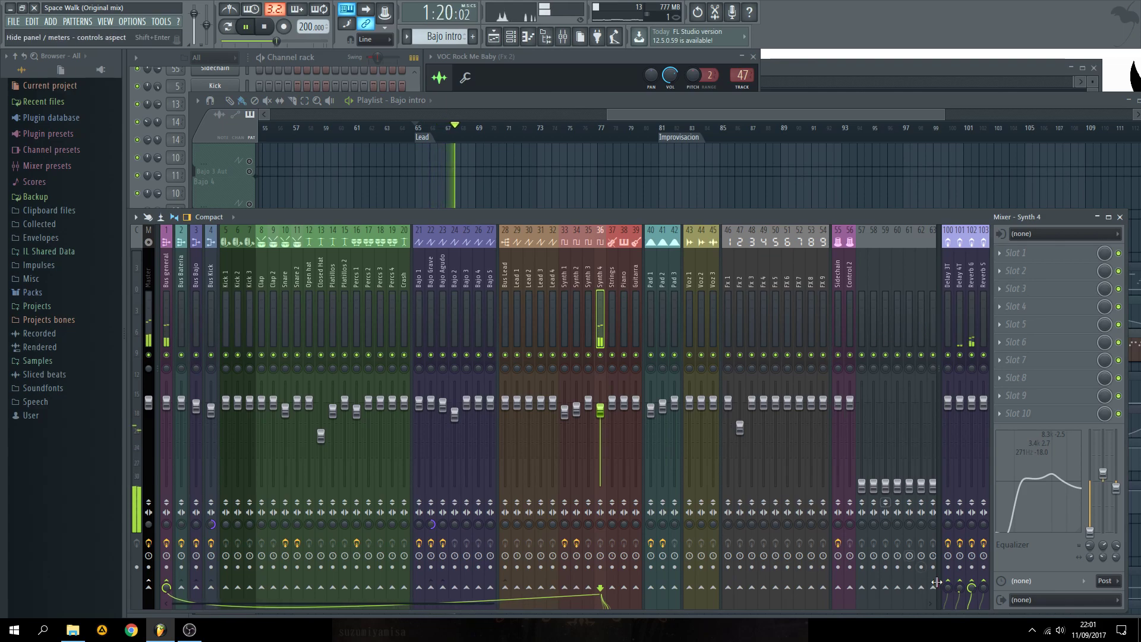
click(580, 178)
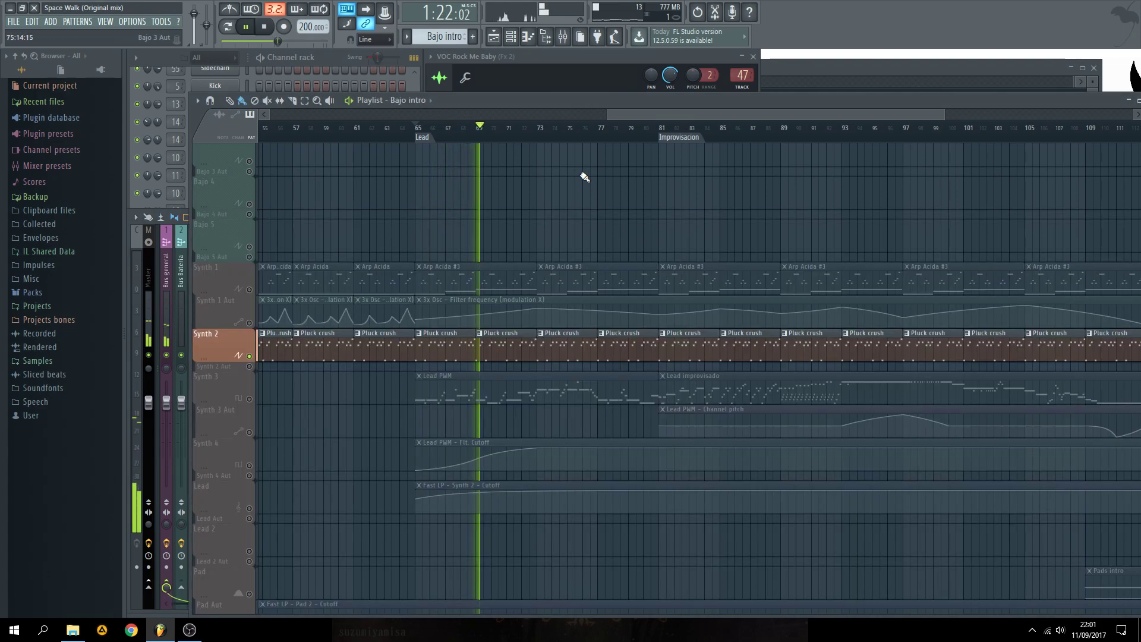
- Stop playback and unsolo Synth 2 so all playlist tracks are active
drag(633, 117, 661, 113)
key(space)
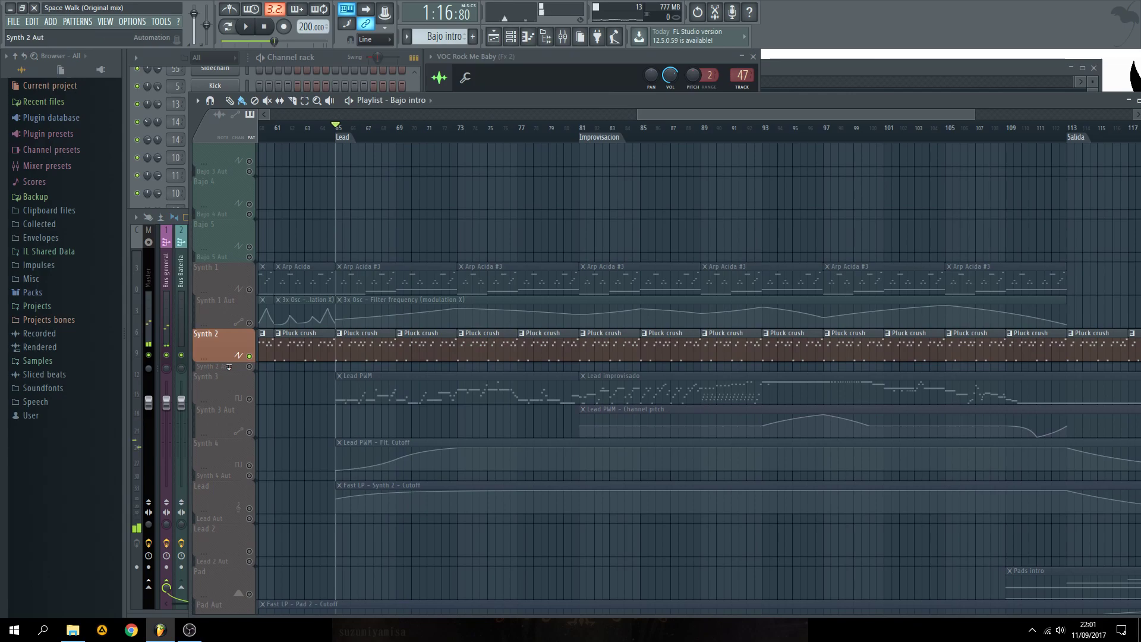
right_click(250, 357)
scroll(591, 176, down, 3)
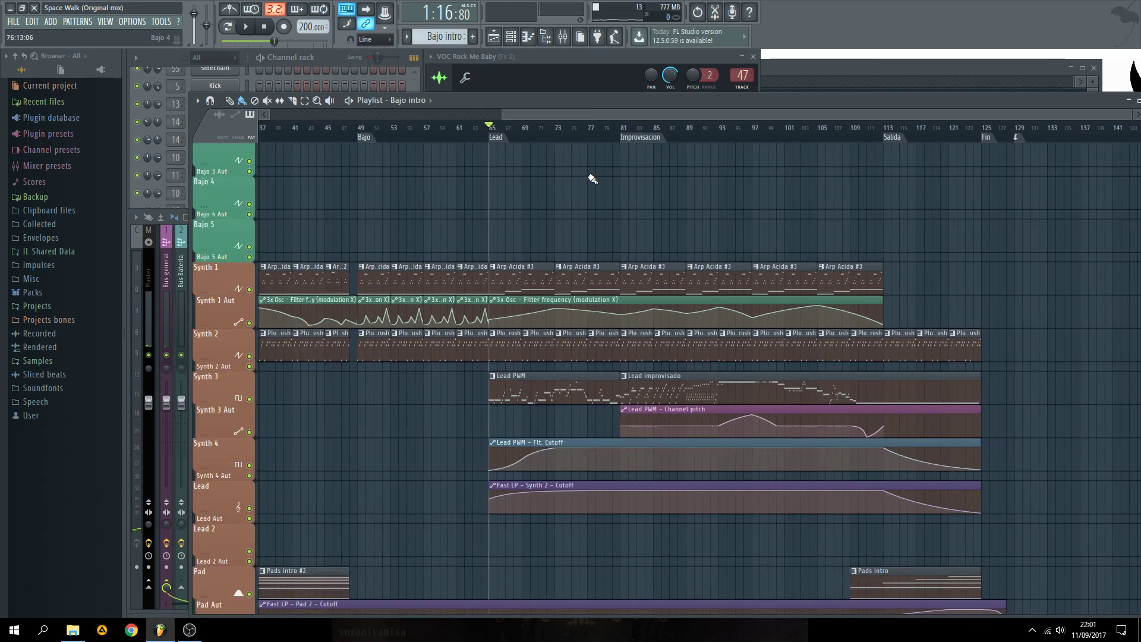
- Play the full mix from the Improvisacion marker while viewing the pad, piano and FX tracks
click(622, 127)
key(space)
drag(641, 116, 695, 111)
scroll(611, 212, down, 5)
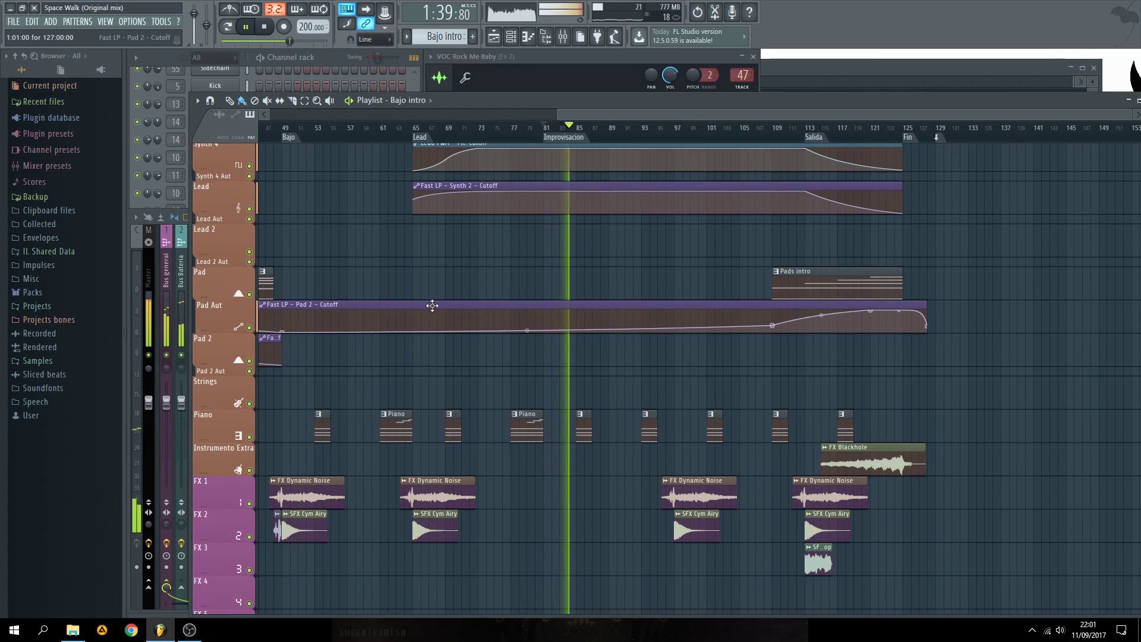
scroll(581, 356, down, 1)
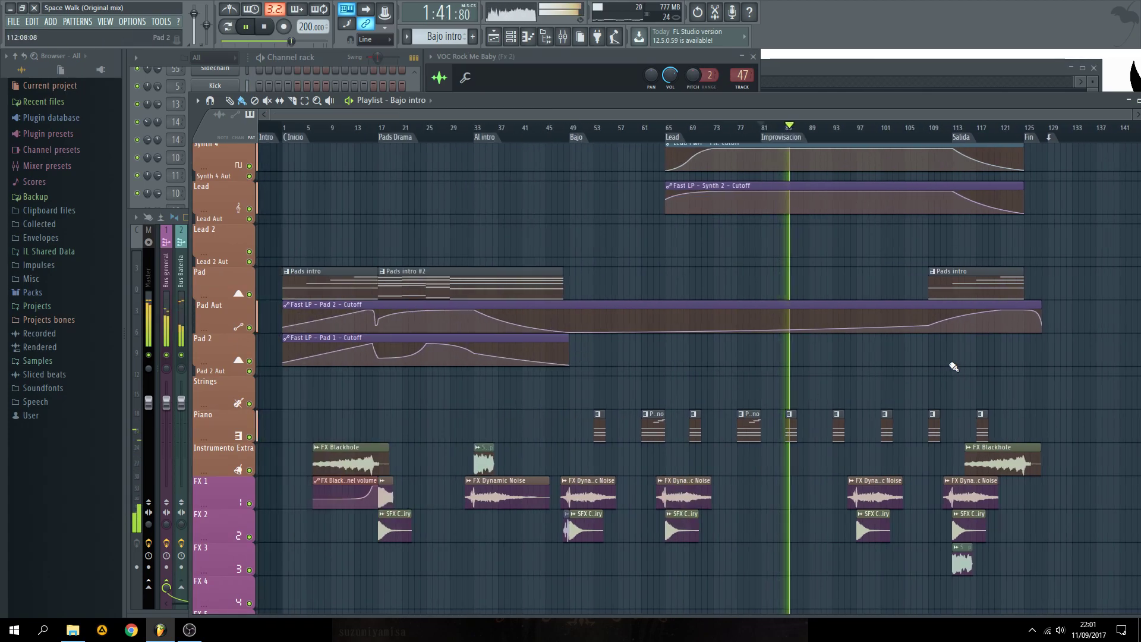
scroll(950, 363, up, 3)
scroll(944, 361, down, 5)
scroll(909, 362, up, 8)
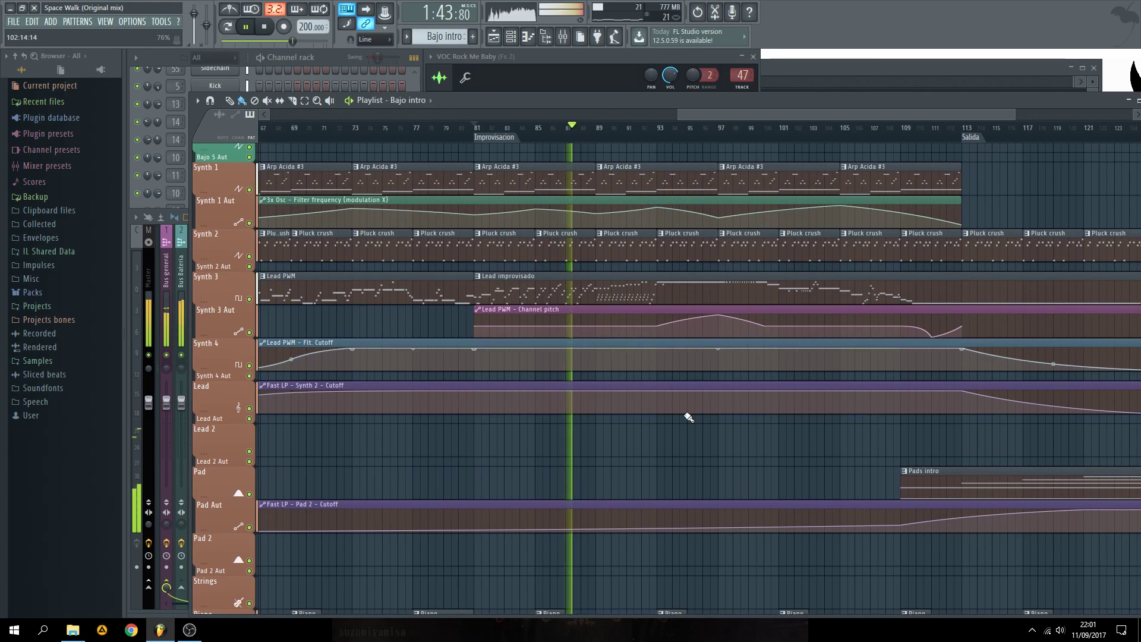
- Examine the Lead PWM channel pitch automation in the Improvisacion section during playback
scroll(650, 428, down, 3)
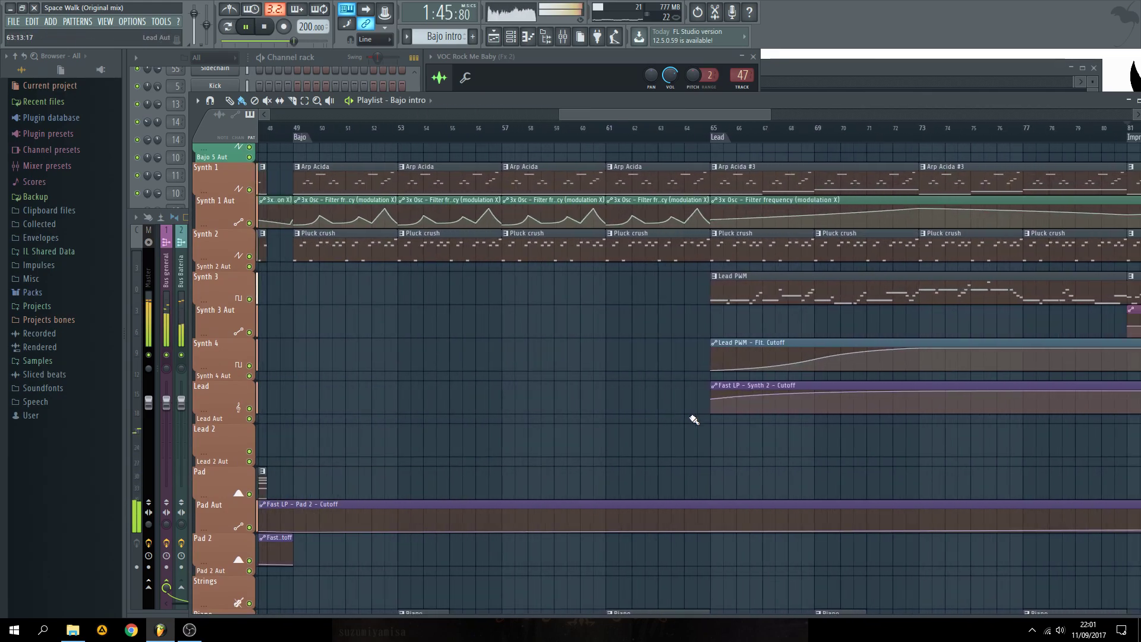
scroll(1045, 334, up, 3)
scroll(1045, 333, down, 3)
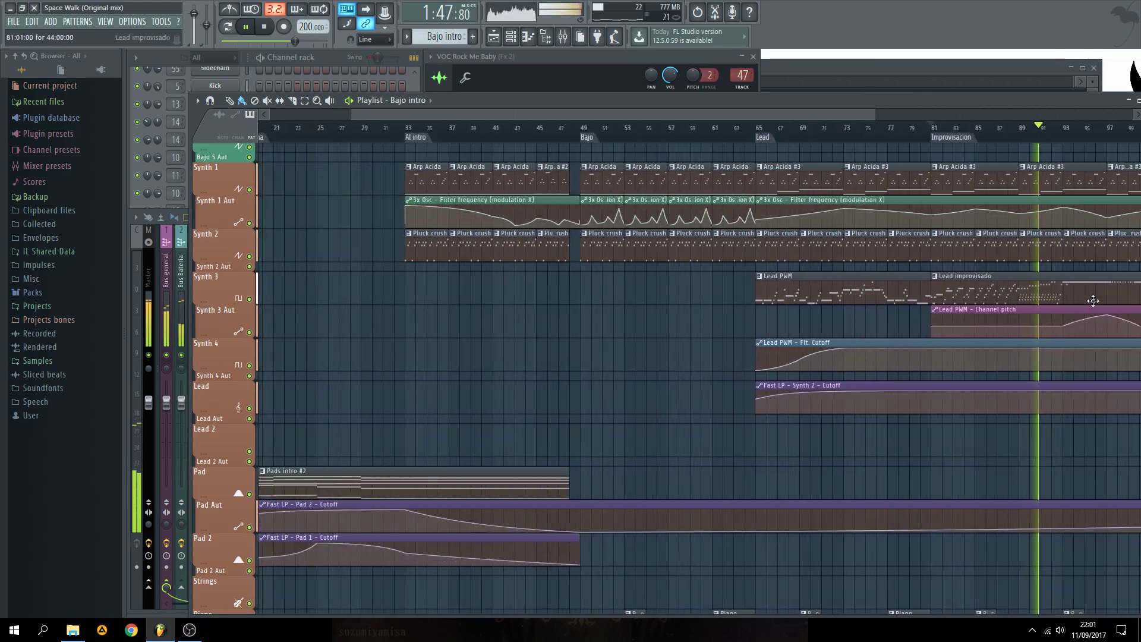
scroll(1103, 287, up, 3)
scroll(1099, 297, up, 3)
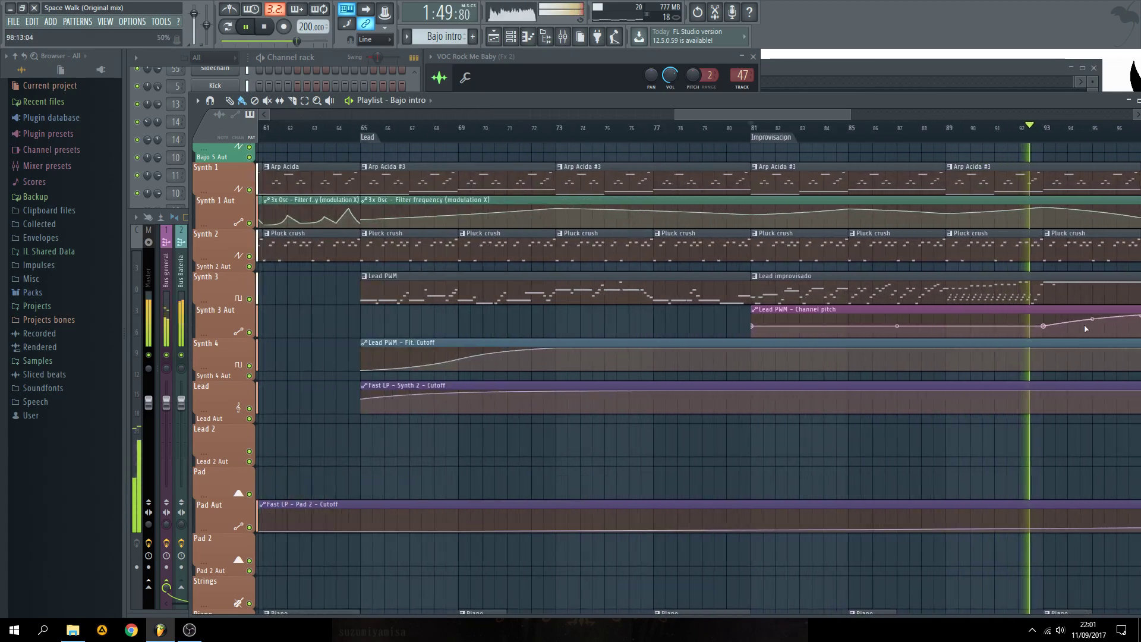
scroll(1093, 339, up, 5)
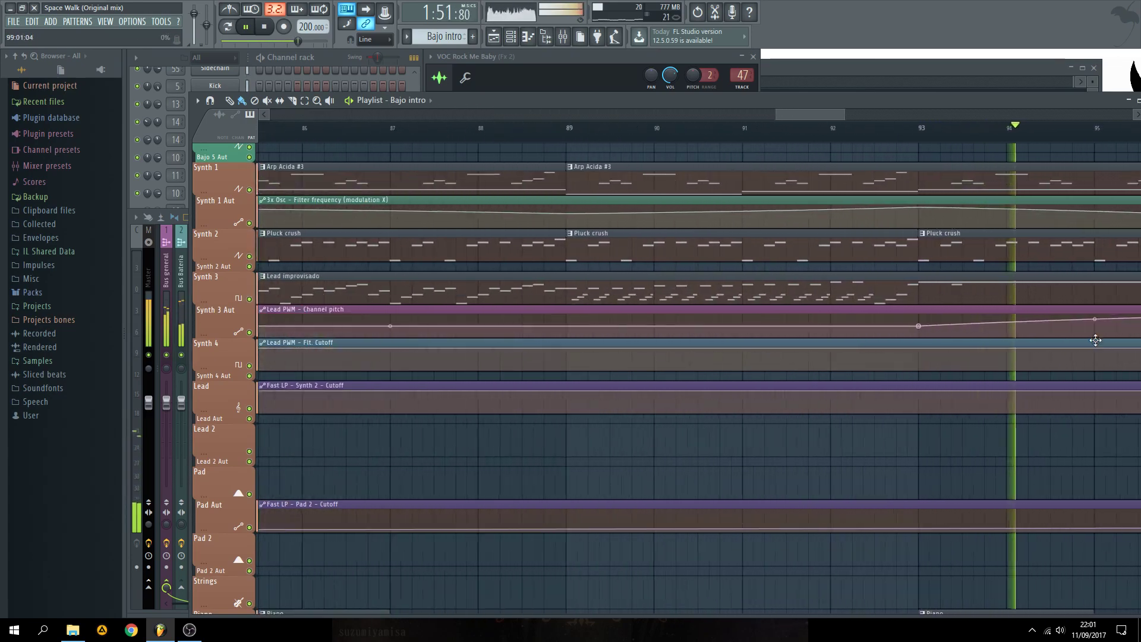
scroll(1096, 338, down, 8)
- Open the Lead PWM instrument from the channel rack, show its channel pitch control, and stop playback
click(748, 83)
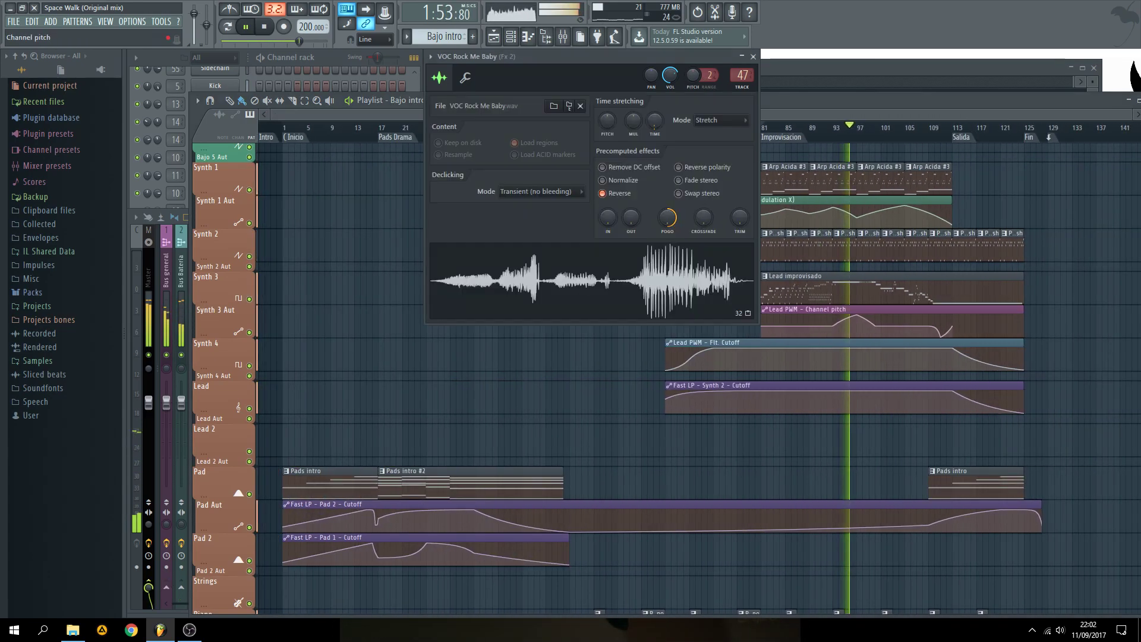
key(F7)
key(F6)
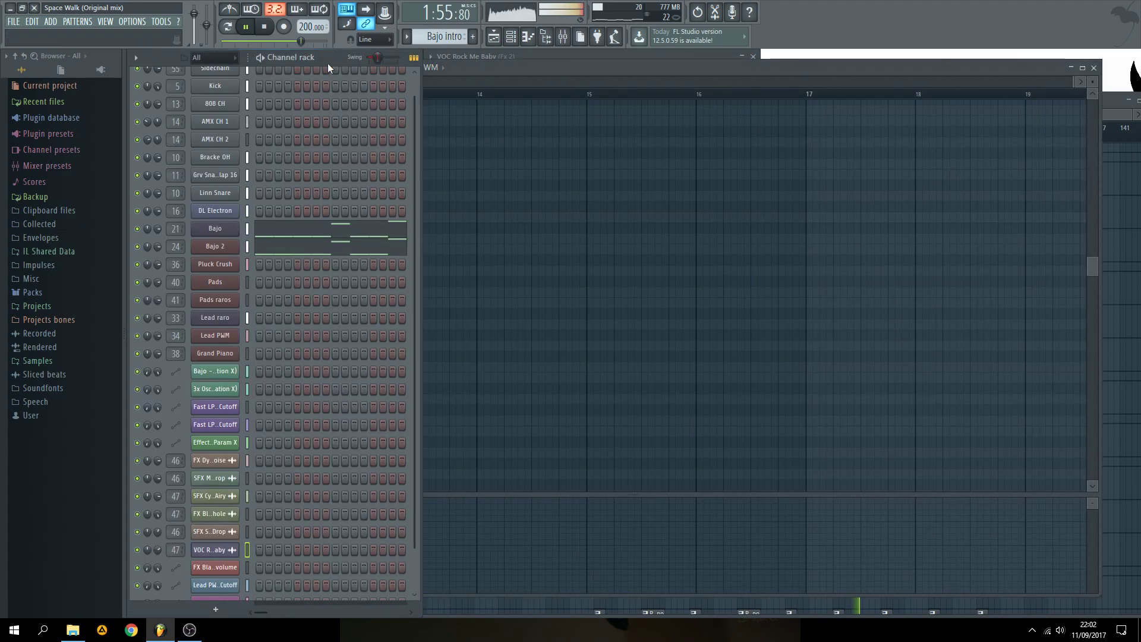
click(236, 335)
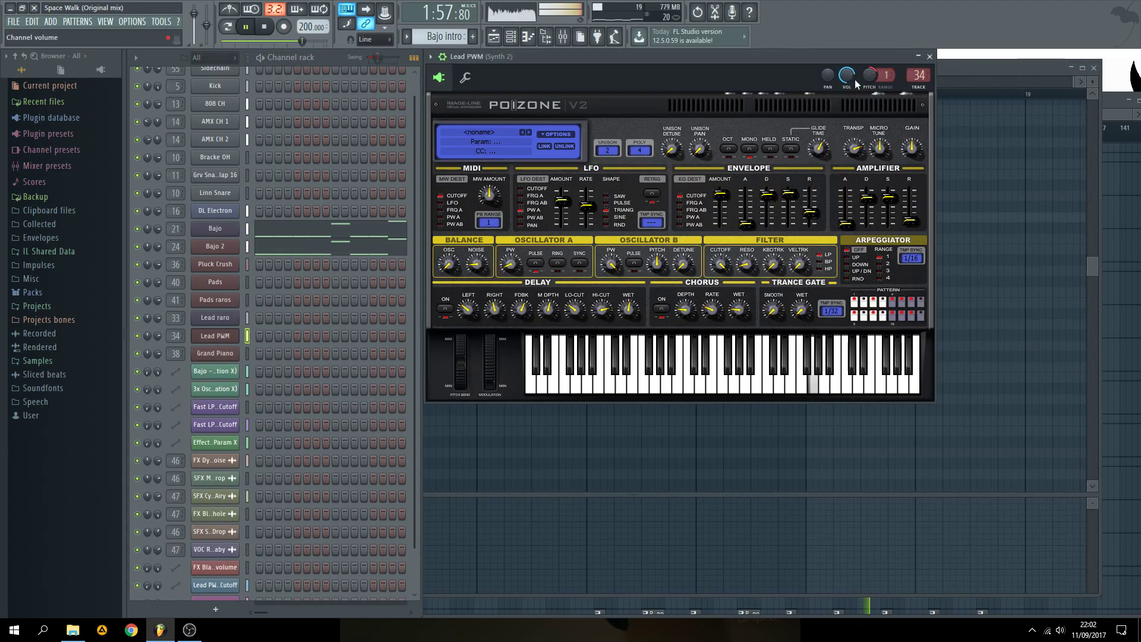
drag(868, 75, 871, 82)
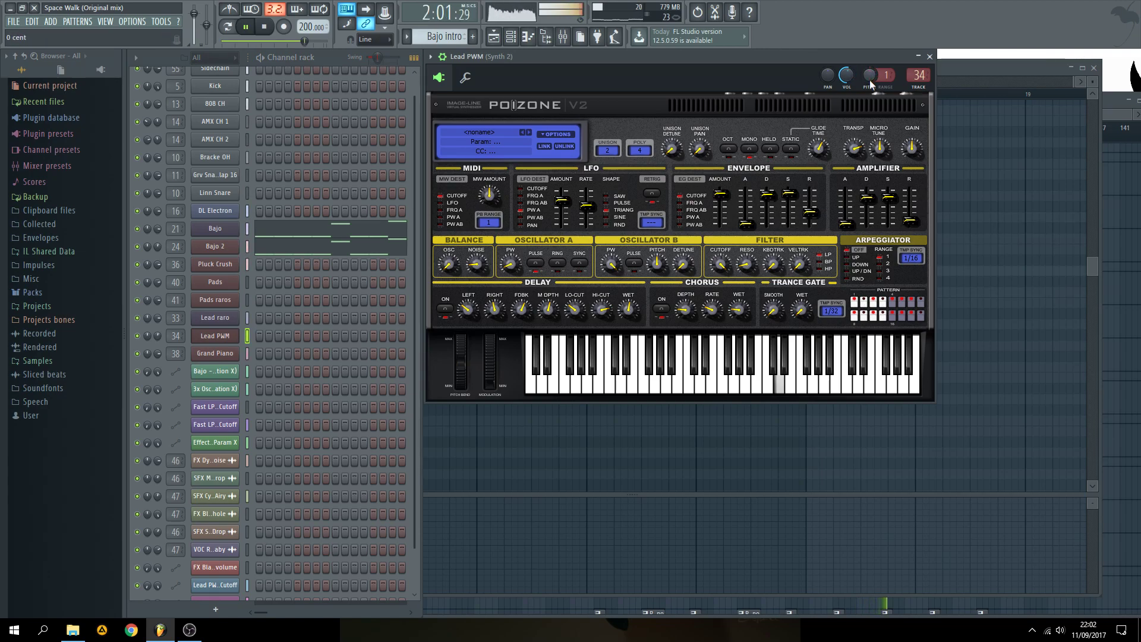
key(space)
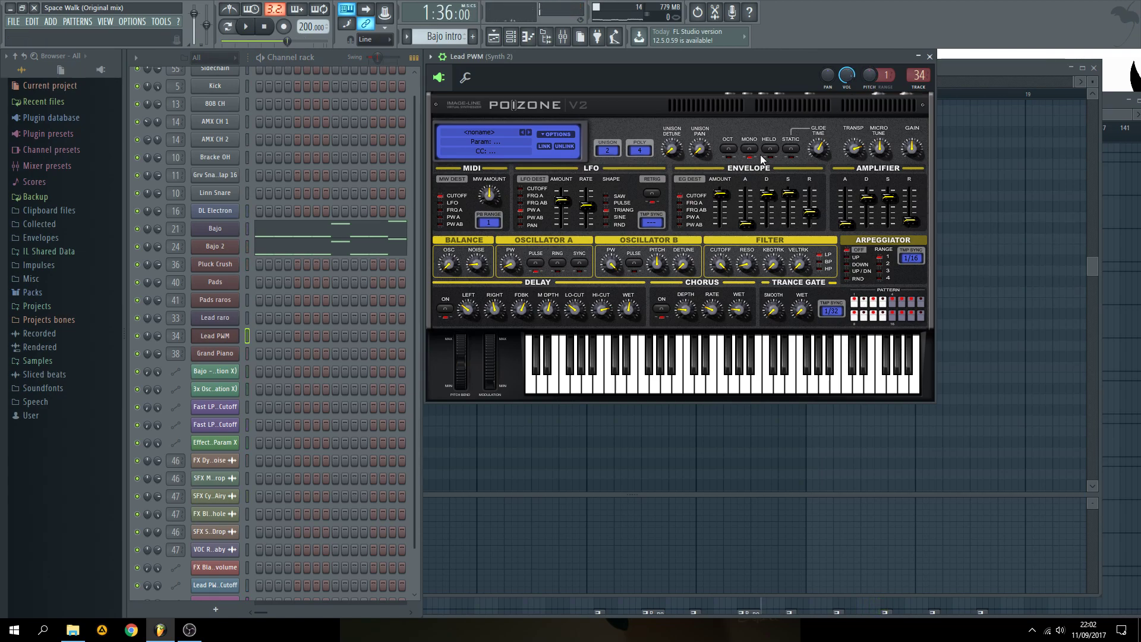
- Close the open instrument windows, return to the playlist, and view the Piano and FX tracks
key(F12)
key(F5)
scroll(909, 347, up, 3)
scroll(753, 320, down, 5)
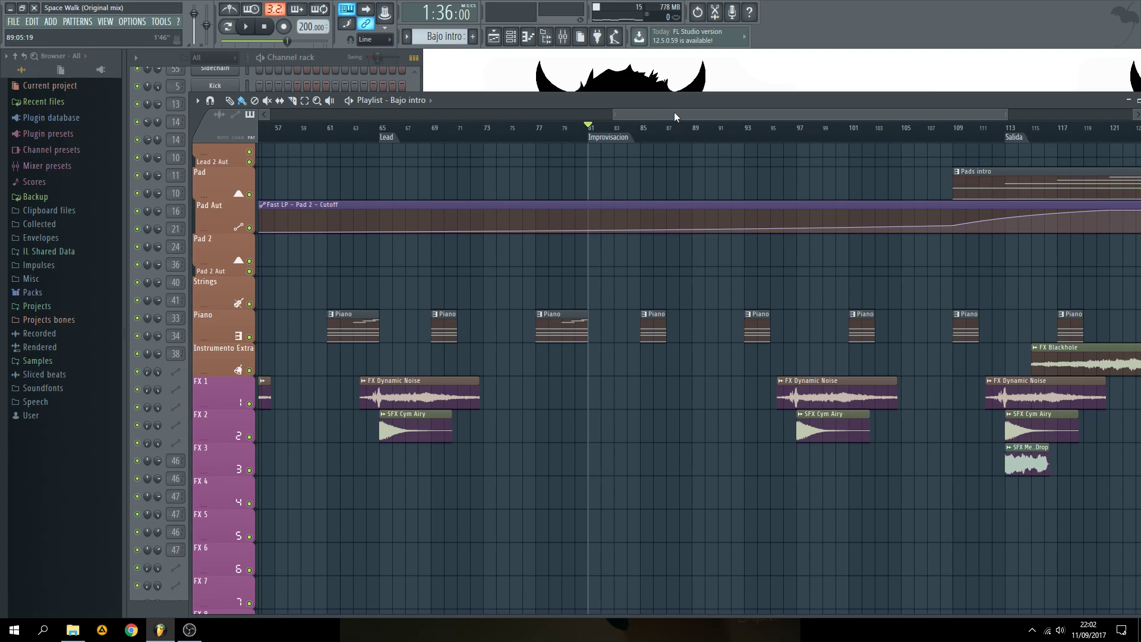
- Examine the percussion, bass, synth, pad, piano and FX tracks of the playlist across the Lead, Improvisacion and Salida sections
scroll(684, 498, up, 10)
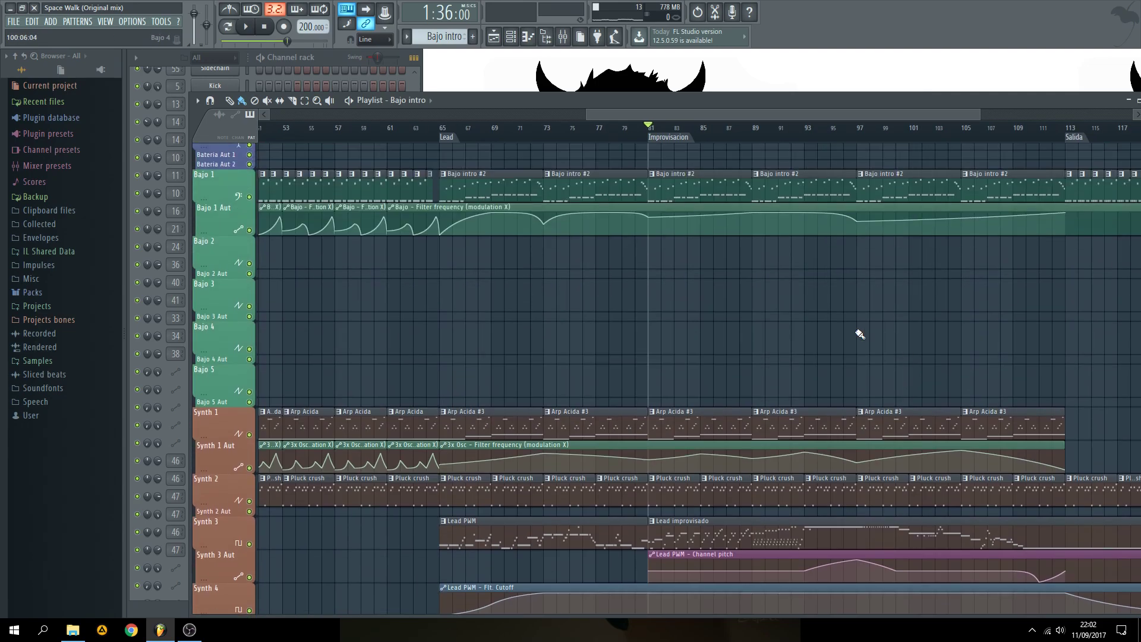
scroll(844, 443, down, 3)
scroll(683, 362, up, 8)
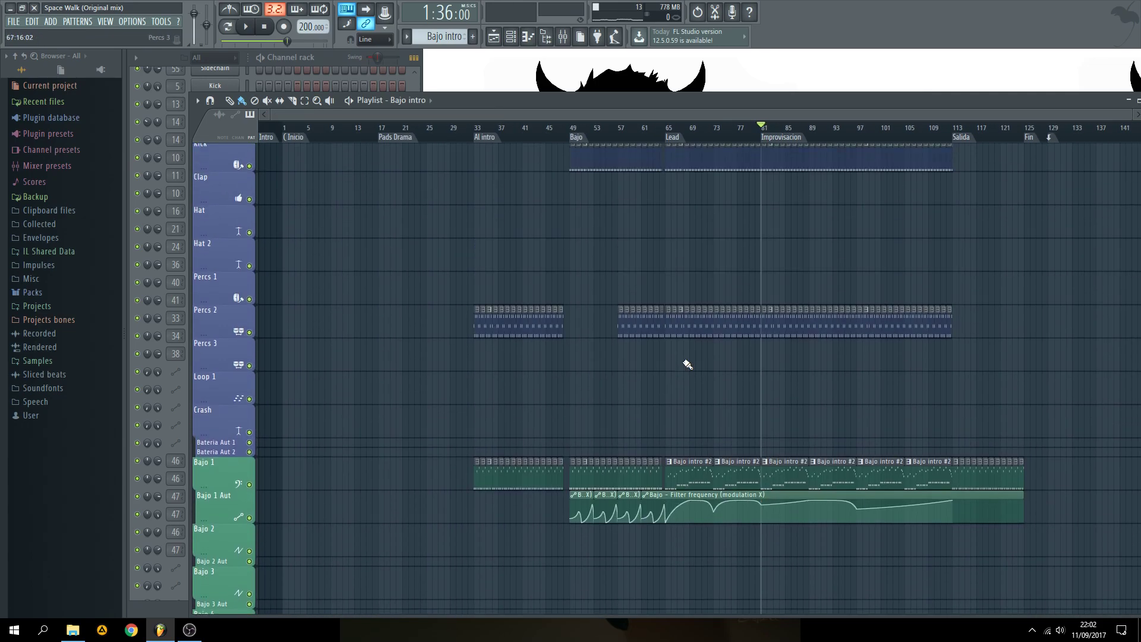
scroll(770, 374, down, 4)
scroll(769, 374, up, 4)
click(652, 257)
drag(675, 112, 719, 114)
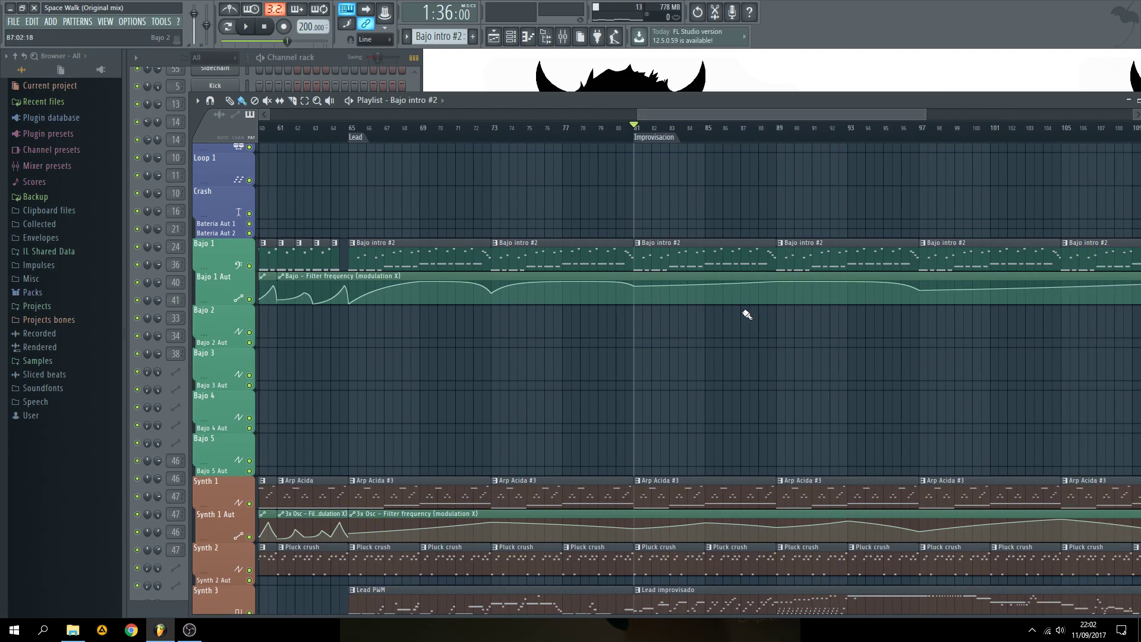
scroll(700, 136, down, 3)
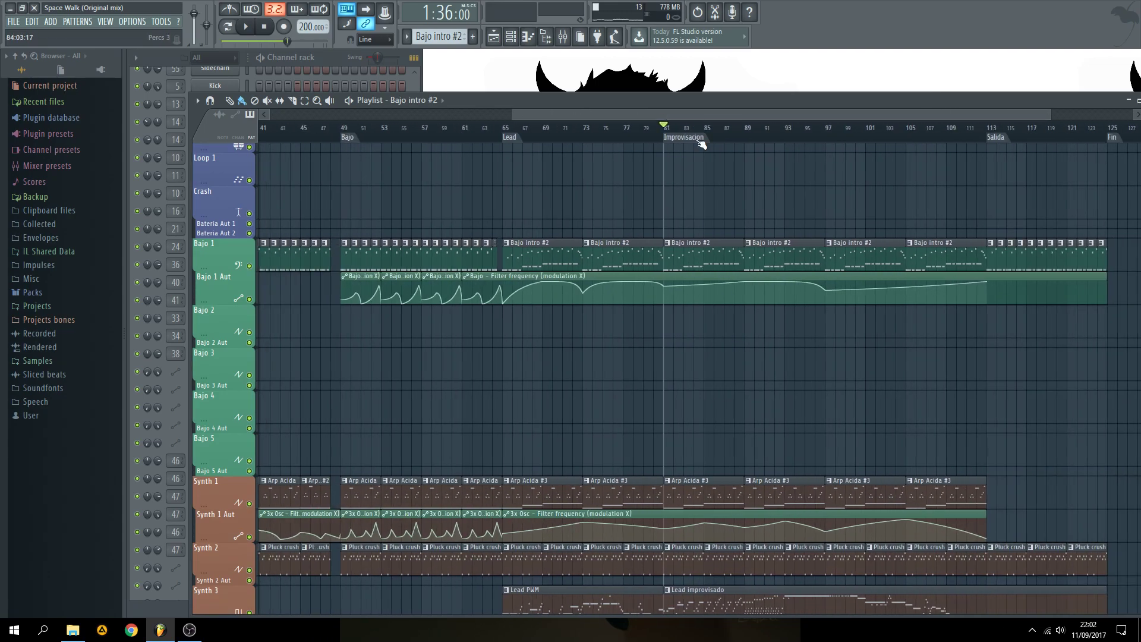
scroll(726, 113, right, 2)
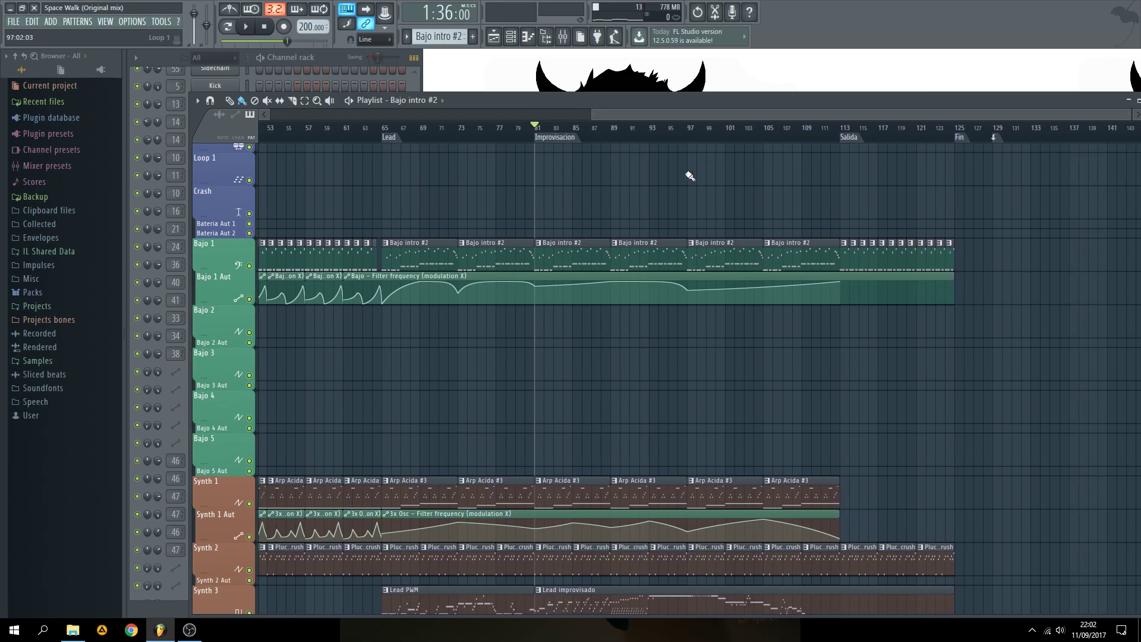
scroll(667, 250, down, 1)
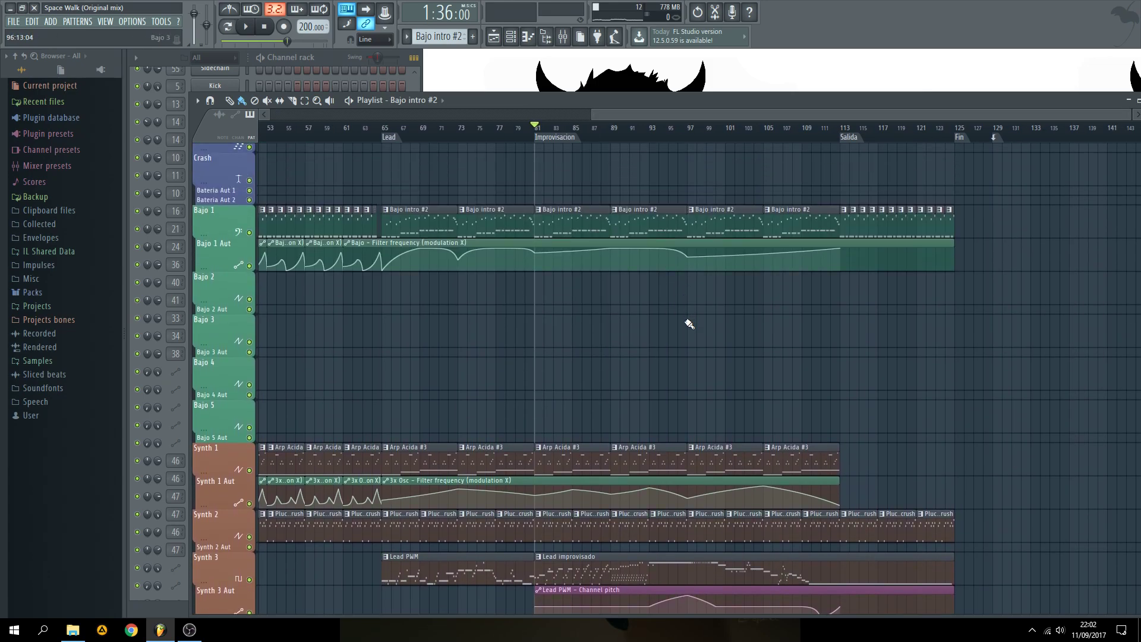
scroll(689, 324, down, 6)
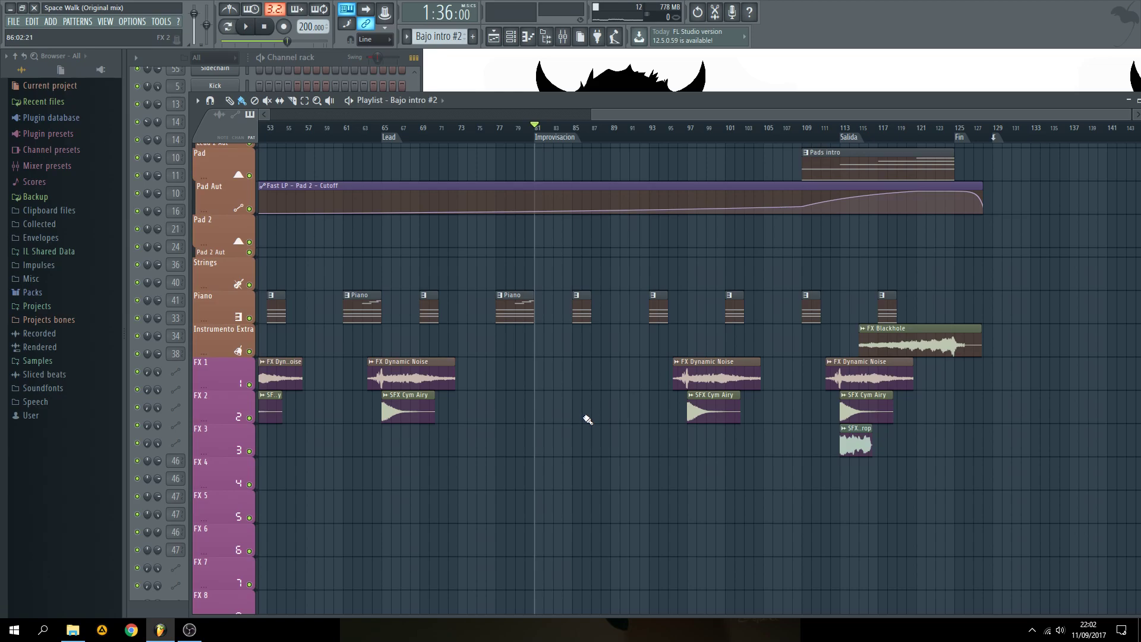
- Open the project info to view its title, genre, comments and working time
key(F11)
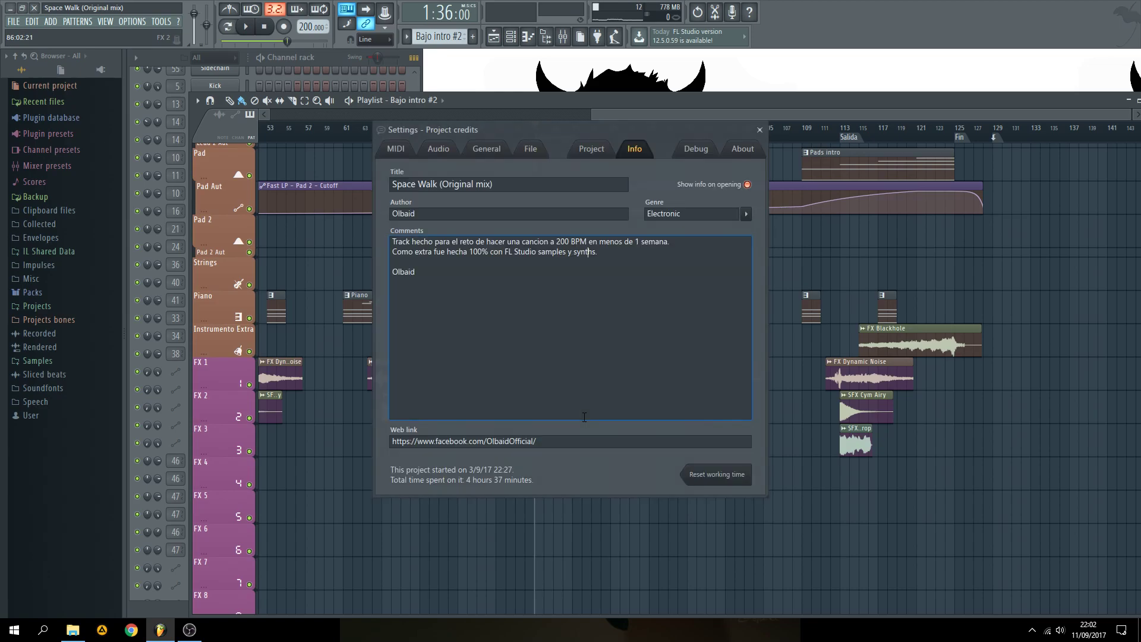